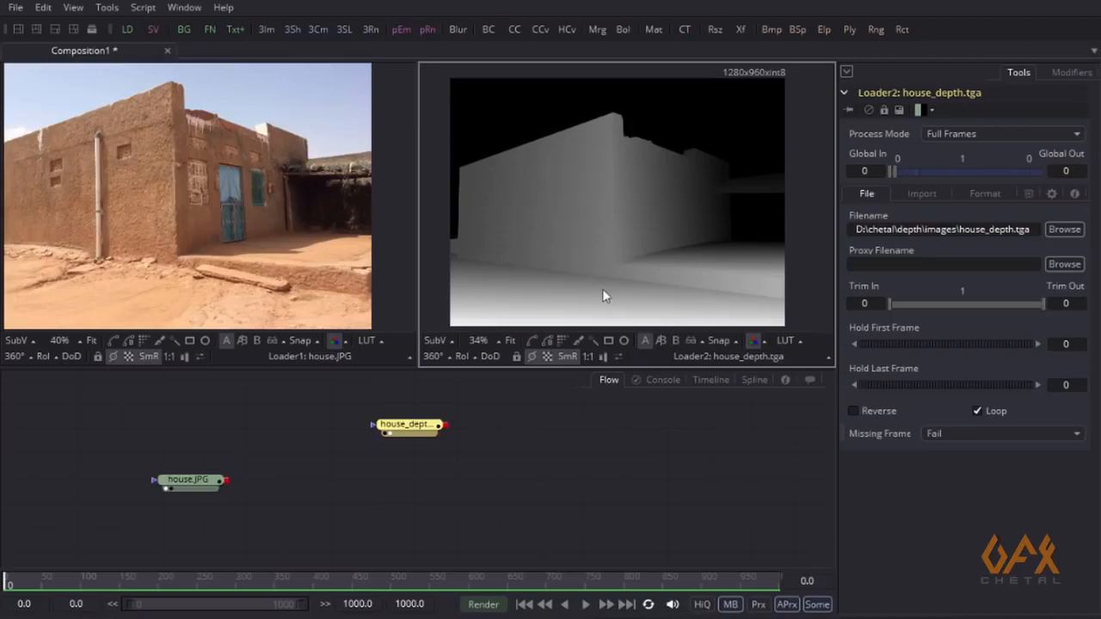
Rearrange the two loader nodes in the flow so house_depth.tga sits higher and house.JPG lower, with free space between them
scroll(603, 298, "down", 2)
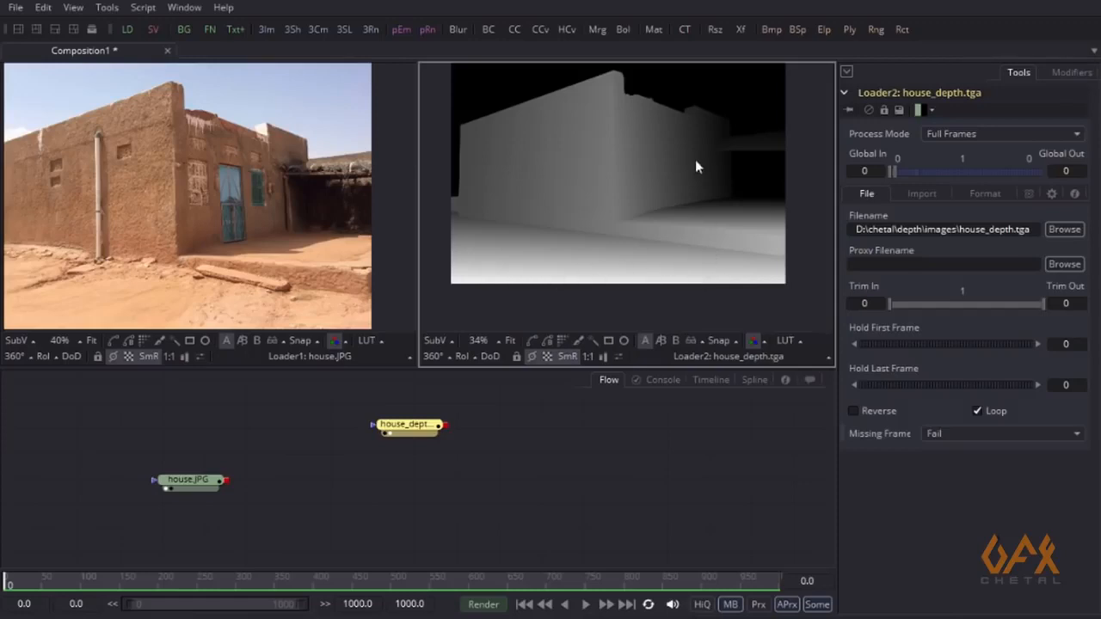
left_click_drag(403, 469, 315, 483)
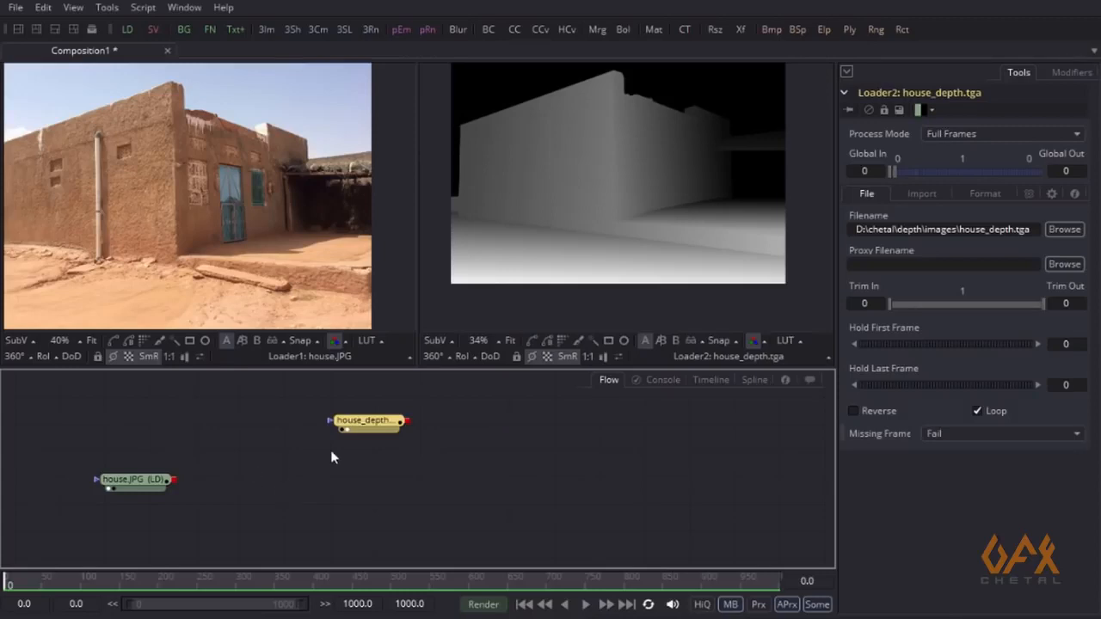
left_click_drag(352, 424, 353, 411)
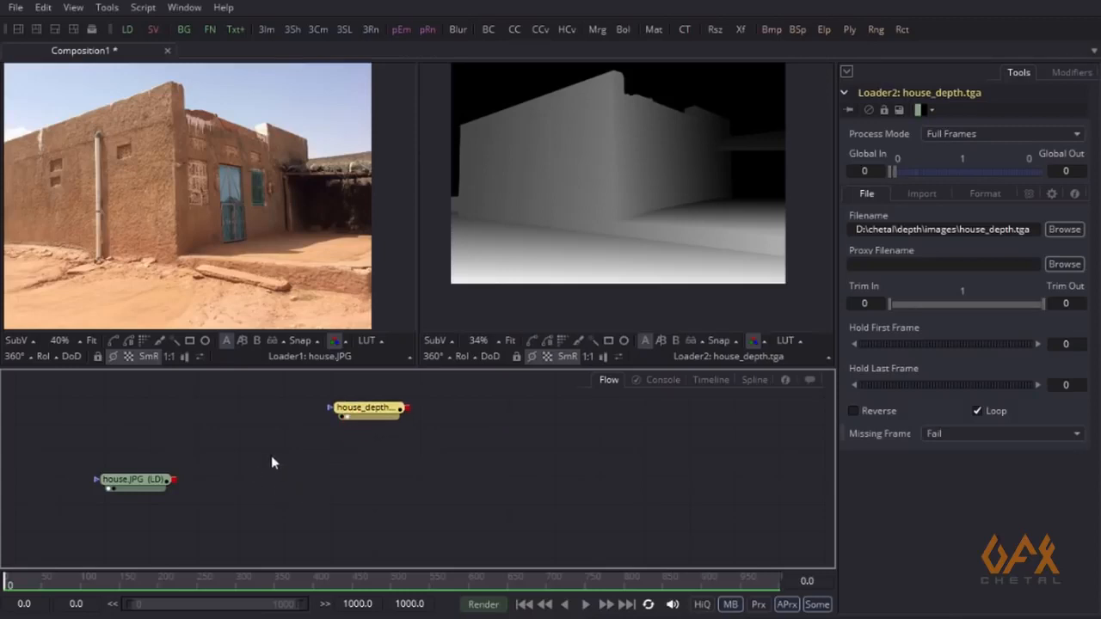
left_click(270, 451)
left_click_drag(312, 467, 335, 467)
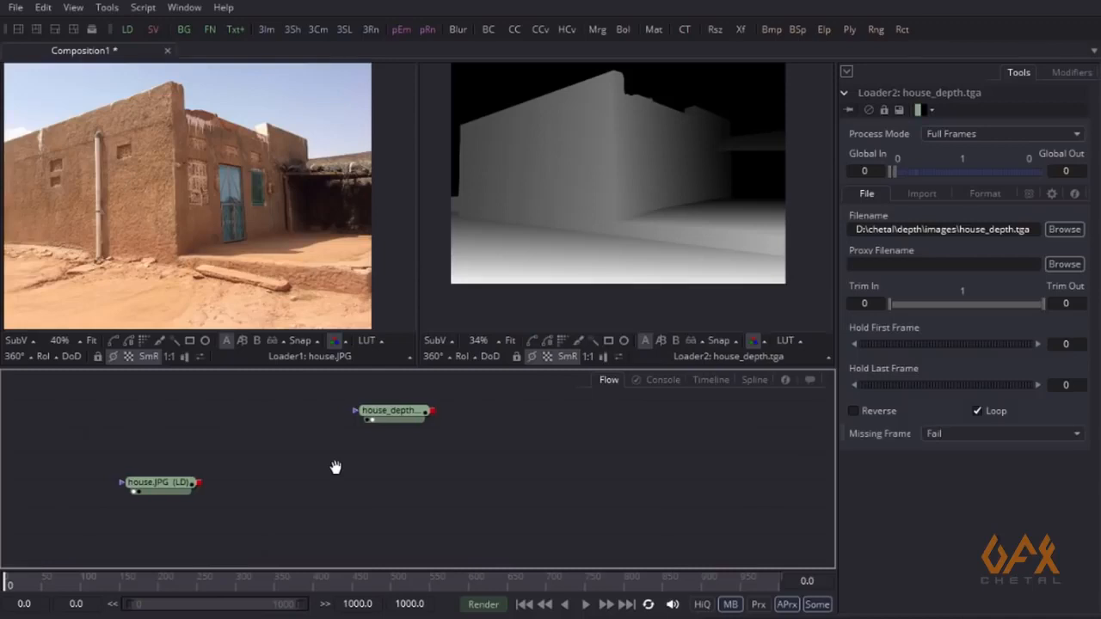
left_click_drag(155, 483, 157, 506)
left_click(282, 481)
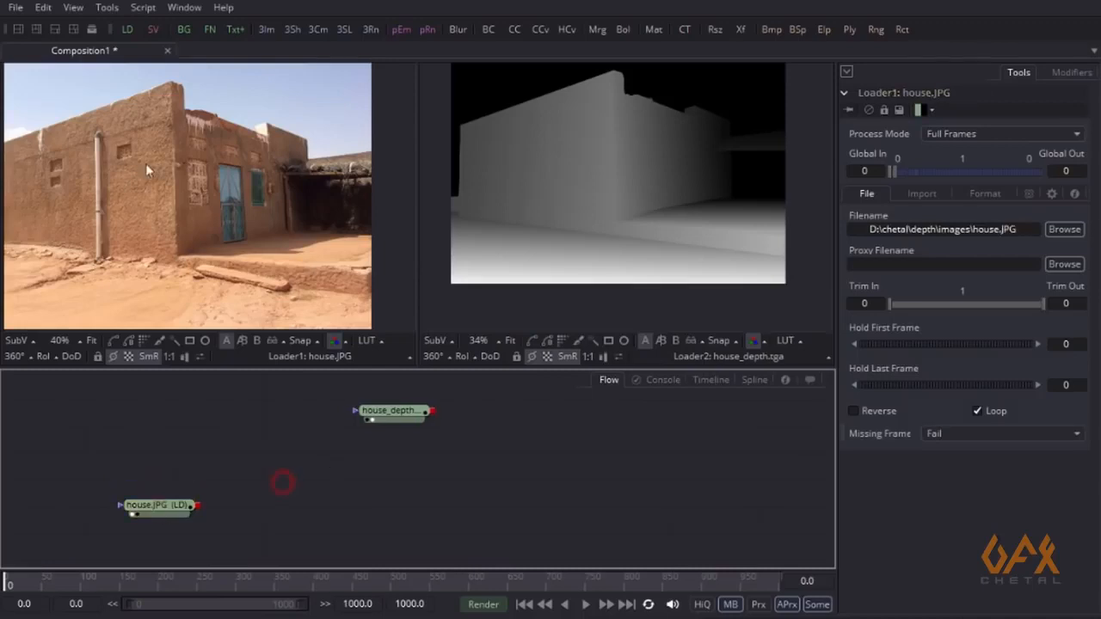
Add an Image Plane 3D node, feed it the house.JPG loader, and show the textured plane in the first viewer
left_click(107, 8)
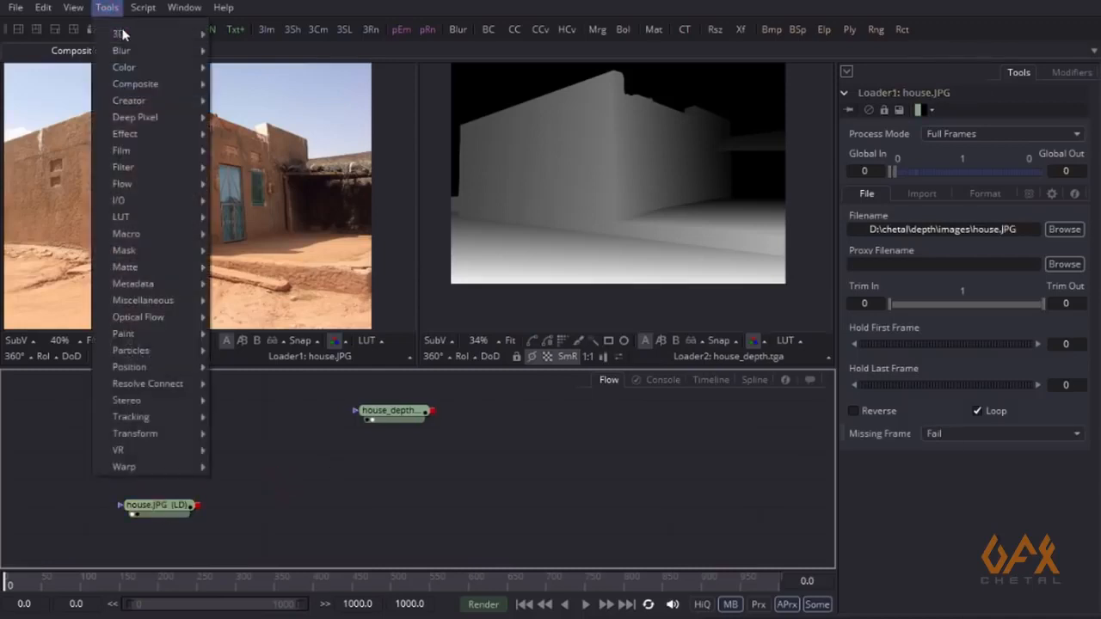
mouse_move(140, 33)
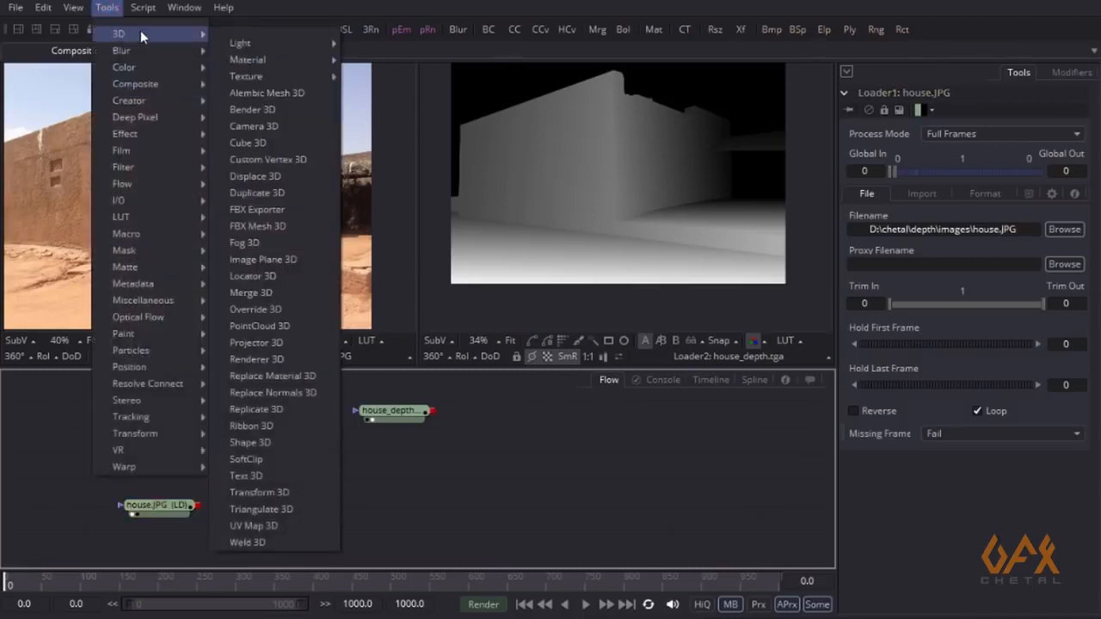
left_click(270, 260)
left_click_drag(310, 483, 356, 498)
left_click(216, 480)
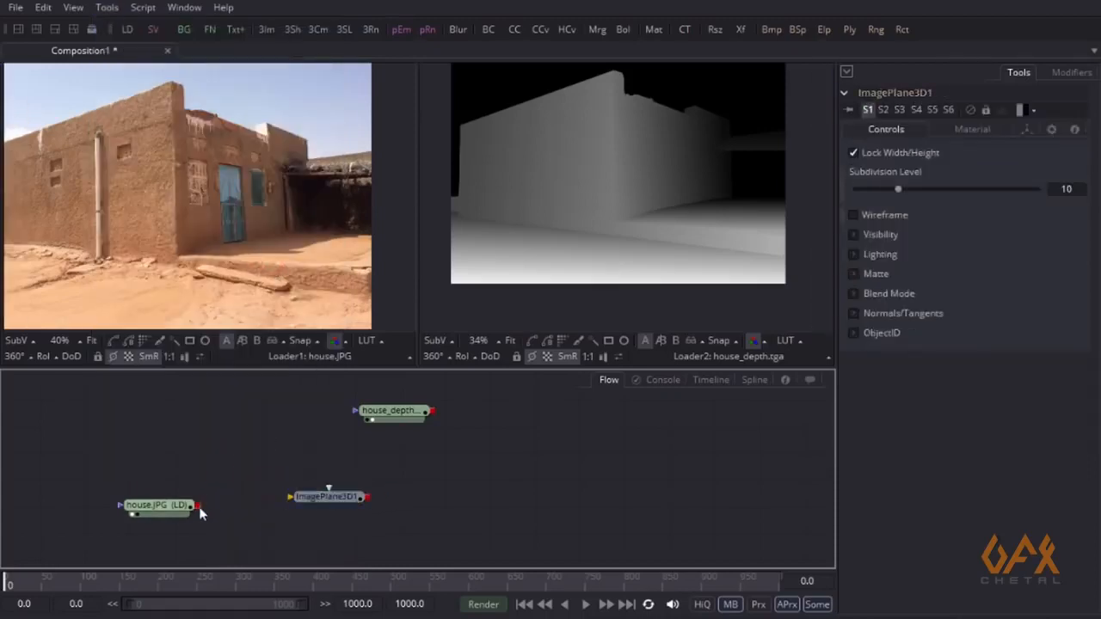
left_click_drag(198, 508, 229, 226)
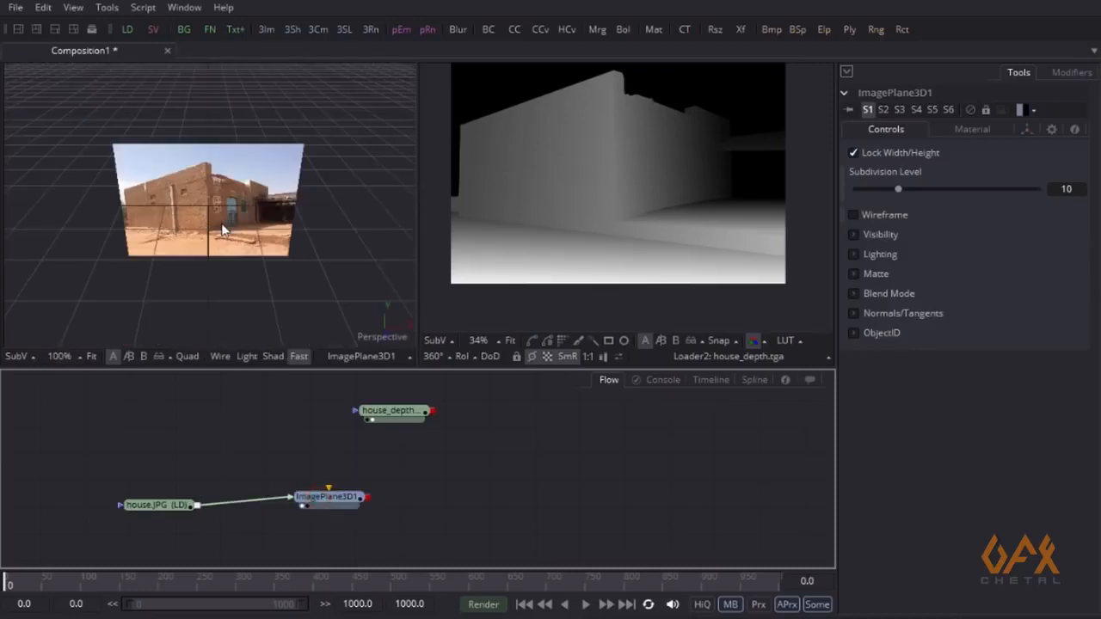
left_click_drag(136, 284, 208, 261)
left_click_drag(134, 263, 232, 250)
Add a Camera 3D node to the flow and place it below the image plane node
left_click_drag(323, 488, 254, 500)
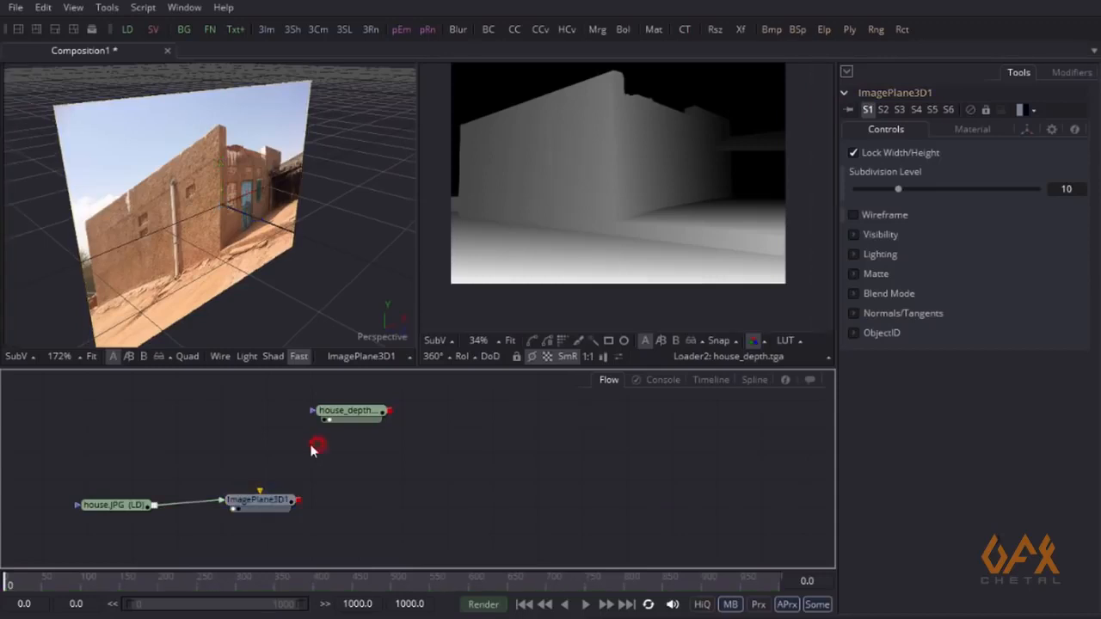
left_click(108, 10)
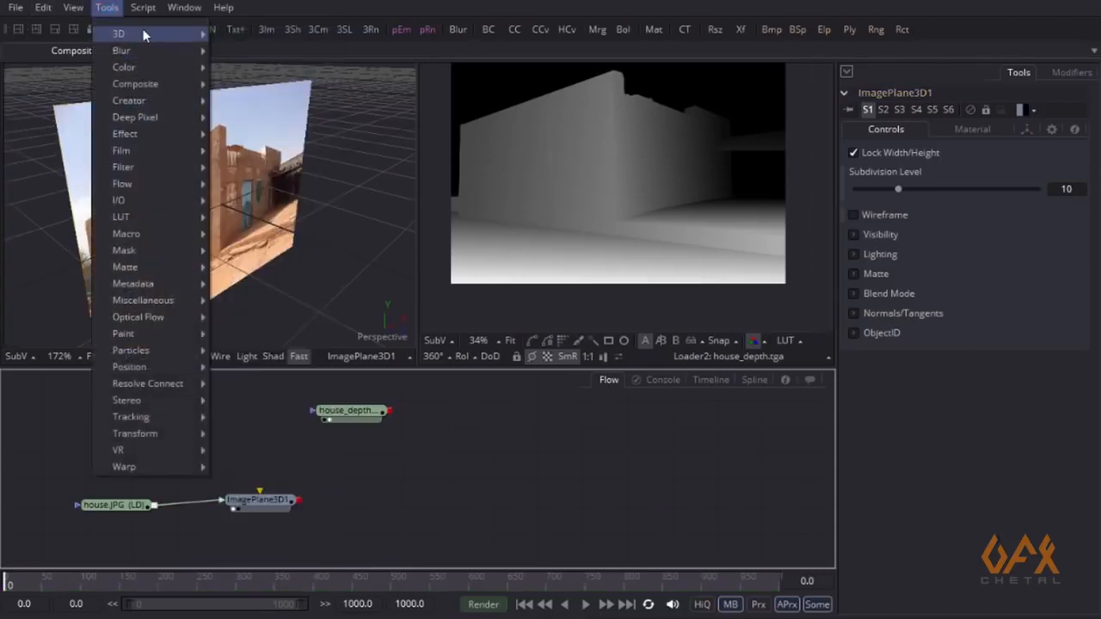
mouse_move(158, 34)
left_click(264, 133)
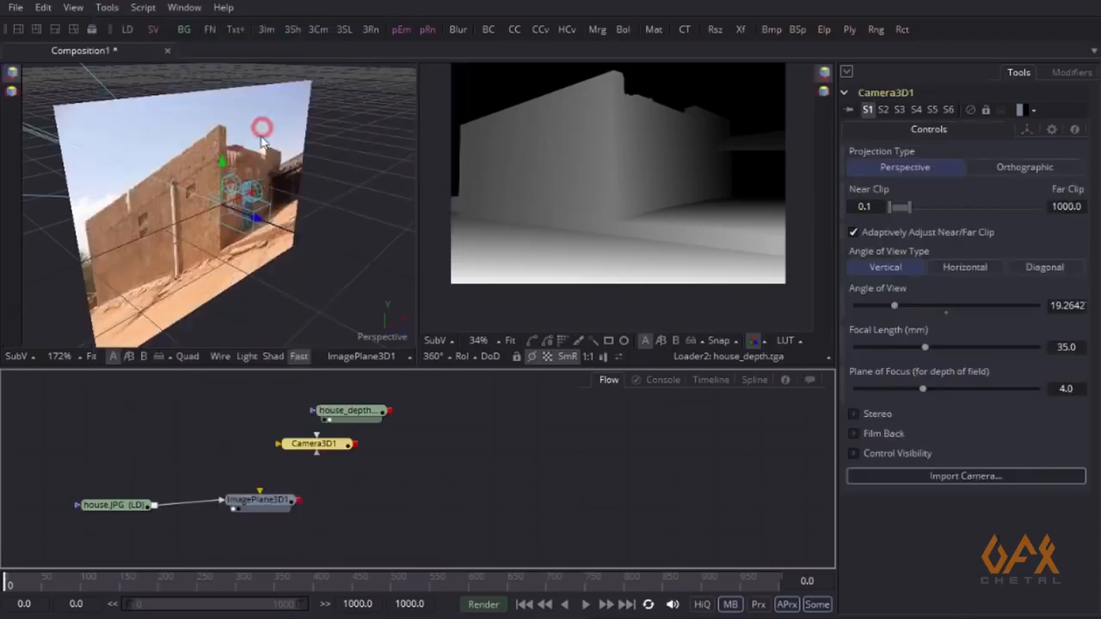
left_click_drag(323, 448, 258, 556)
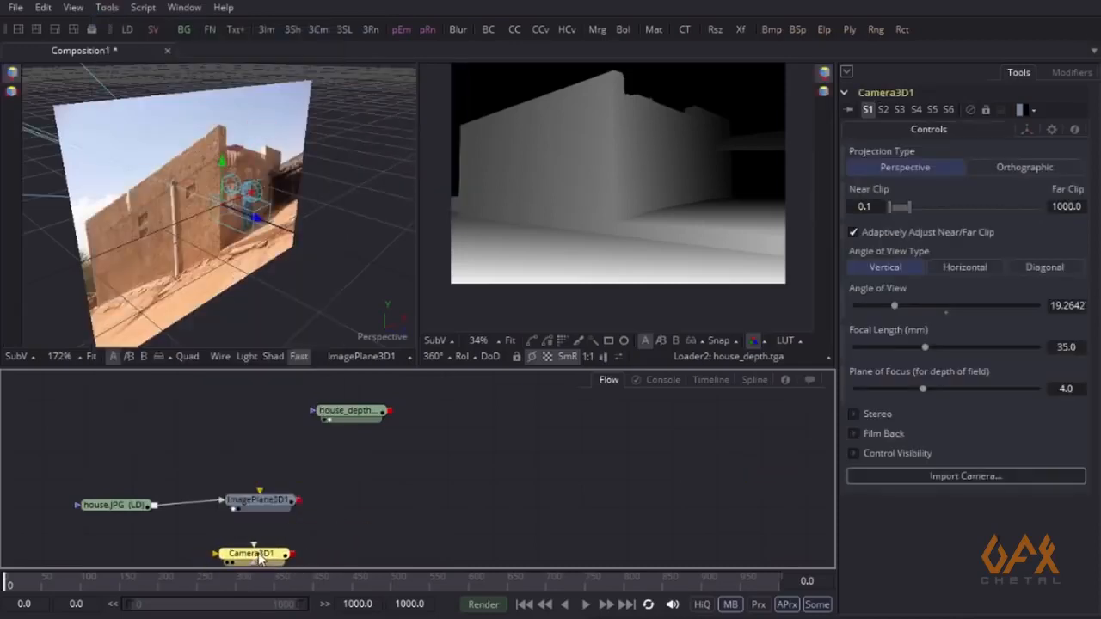
left_click_drag(213, 499, 207, 480)
Add a Merge 3D node, connect the image plane and camera to it, and show the merged scene in the first viewer
left_click_drag(109, 499, 104, 493)
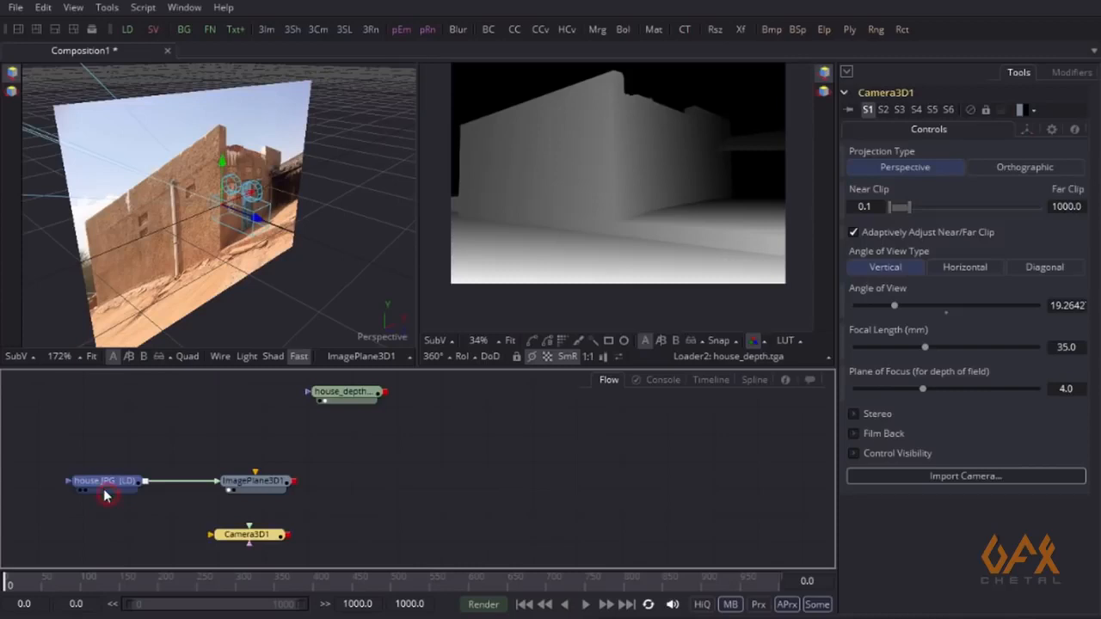
left_click(117, 9)
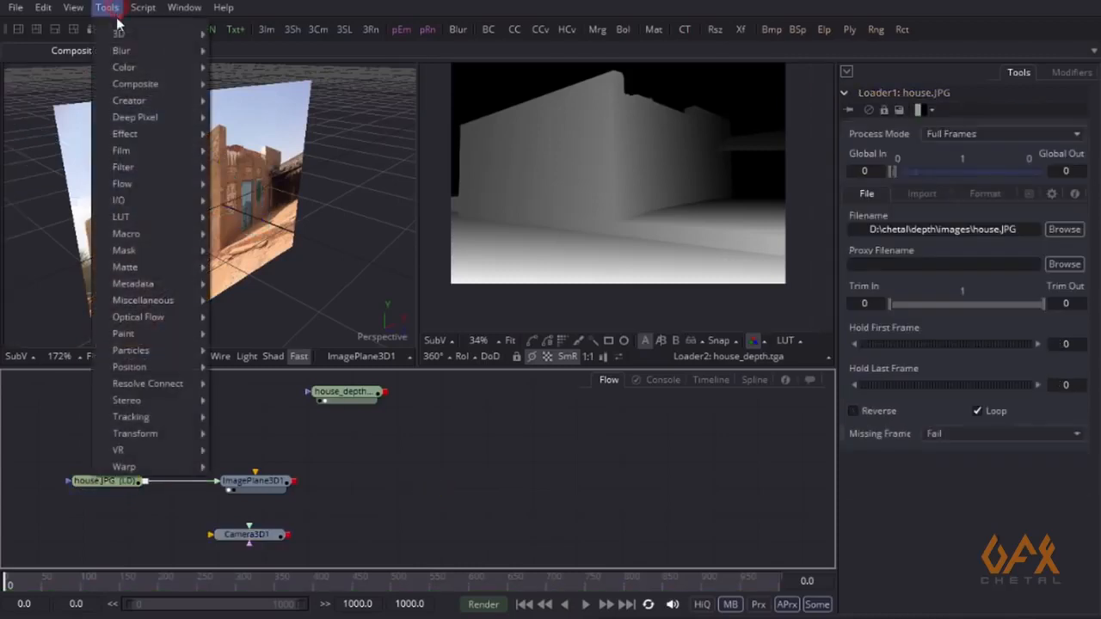
mouse_move(123, 34)
mouse_move(249, 41)
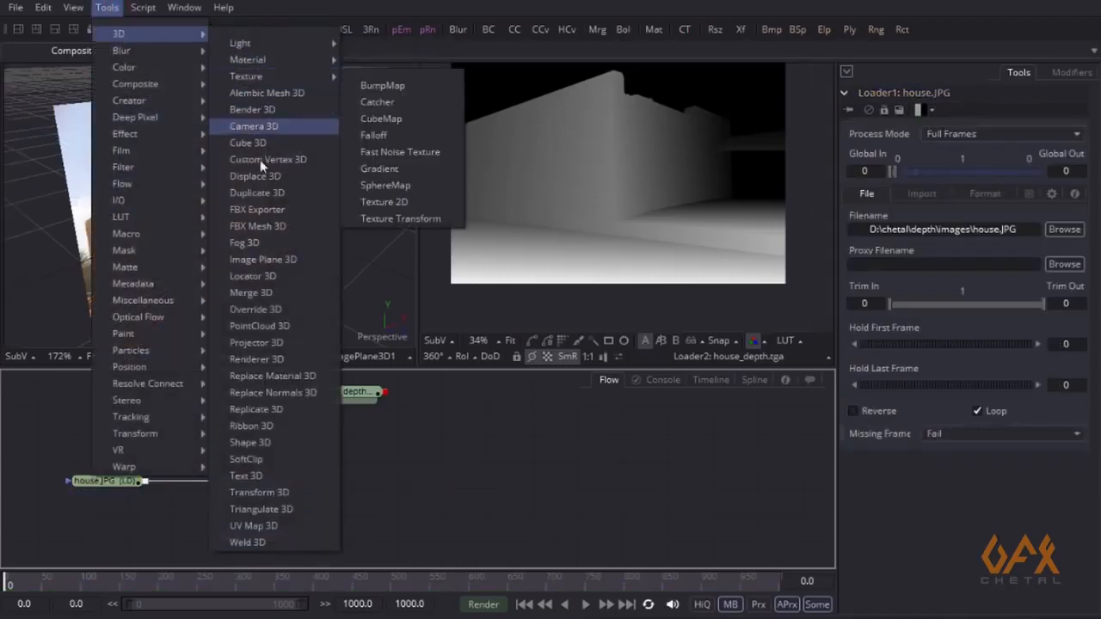
left_click(270, 294)
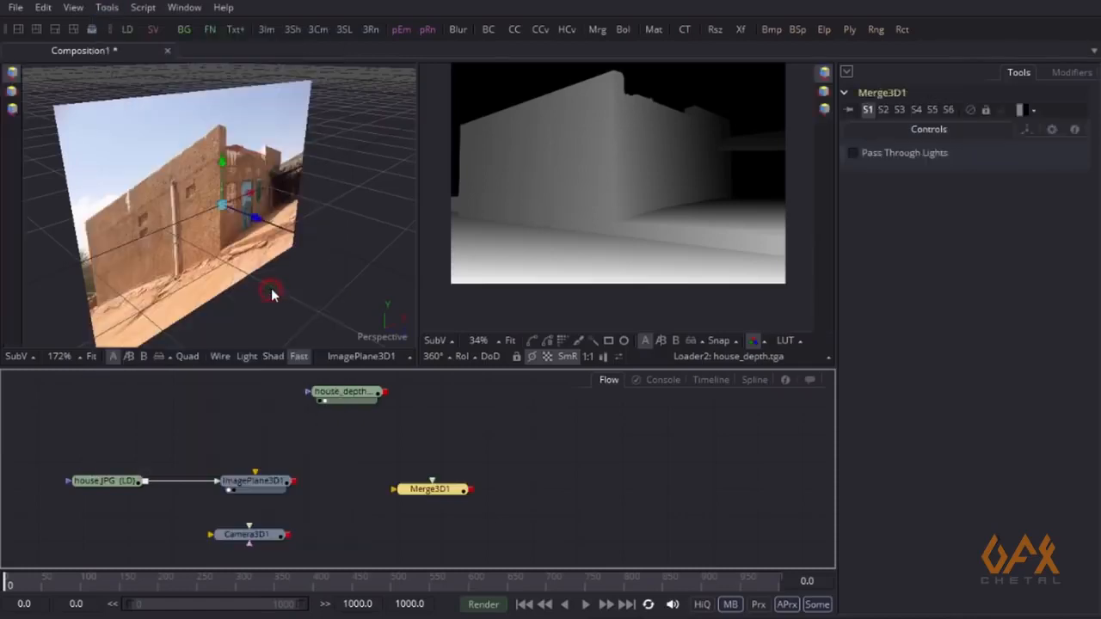
left_click_drag(425, 490, 369, 511)
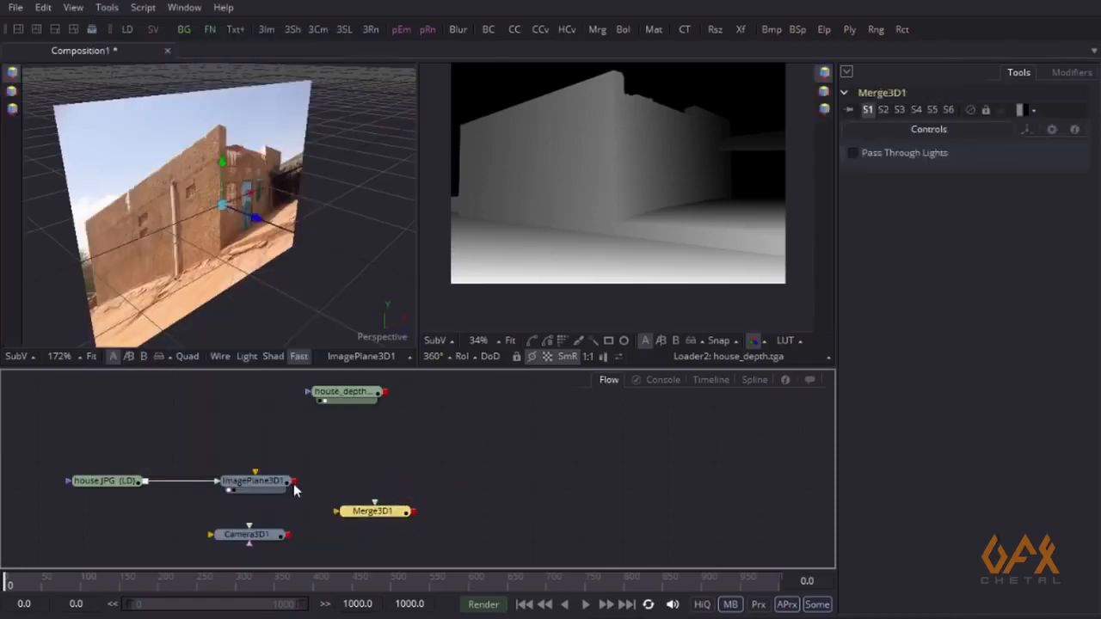
left_click_drag(293, 482, 372, 512)
left_click(369, 513)
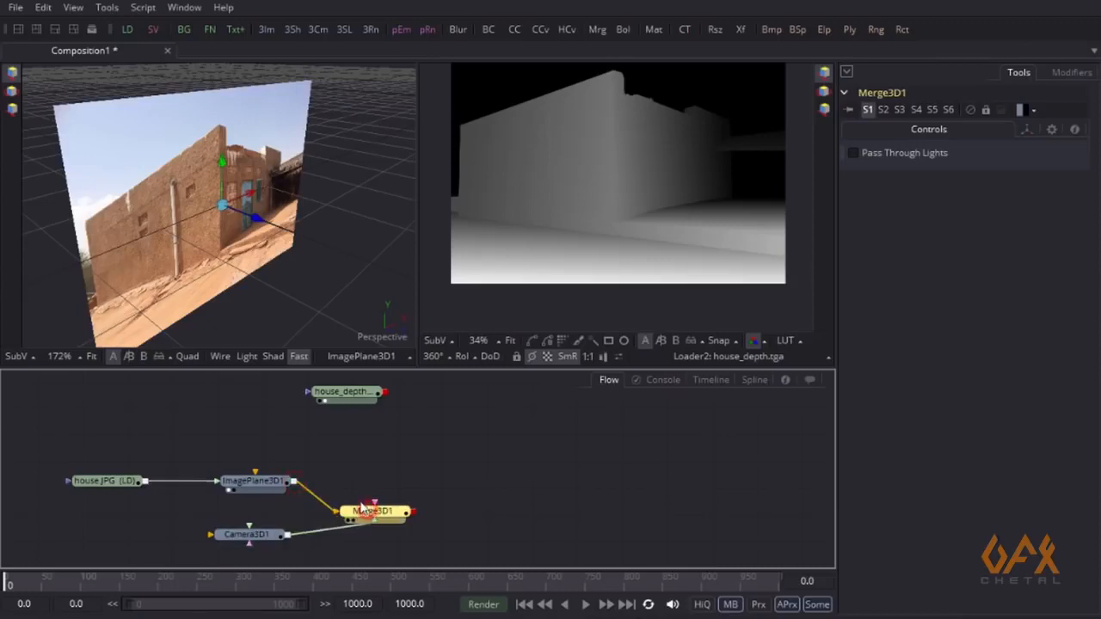
key("1")
Move the 3D camera backward along its Z axis so it stands away from and facing the image plane
left_click(184, 516)
left_click(231, 536)
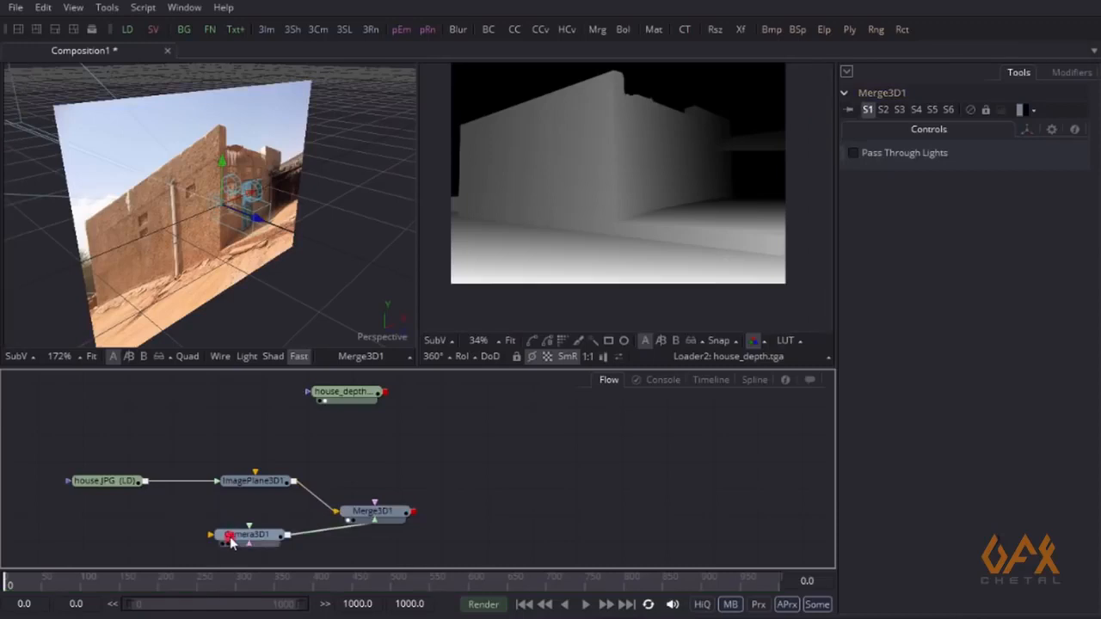
left_click_drag(186, 313, 203, 205)
scroll(185, 264, "down", 1)
scroll(203, 205, "down", 1)
left_click_drag(390, 219, 147, 222)
left_click_drag(409, 231, 440, 239)
left_click_drag(252, 231, 176, 243)
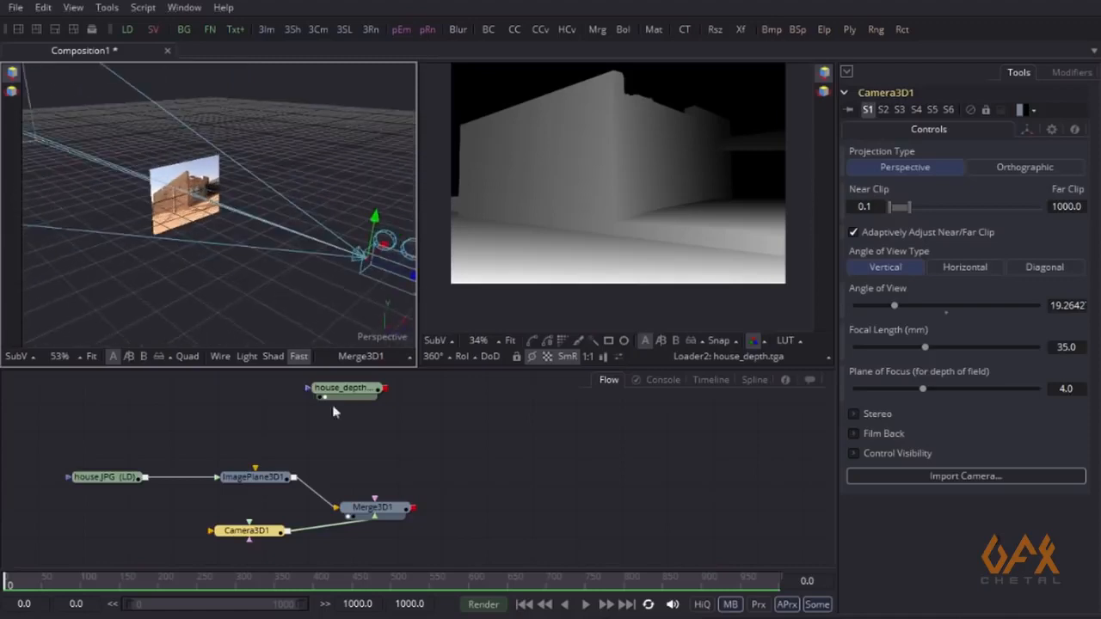
Add a Displace 3D node after the Merge 3D node and connect the merge output to it
left_click_drag(357, 439, 296, 409)
left_click_drag(307, 480, 307, 454)
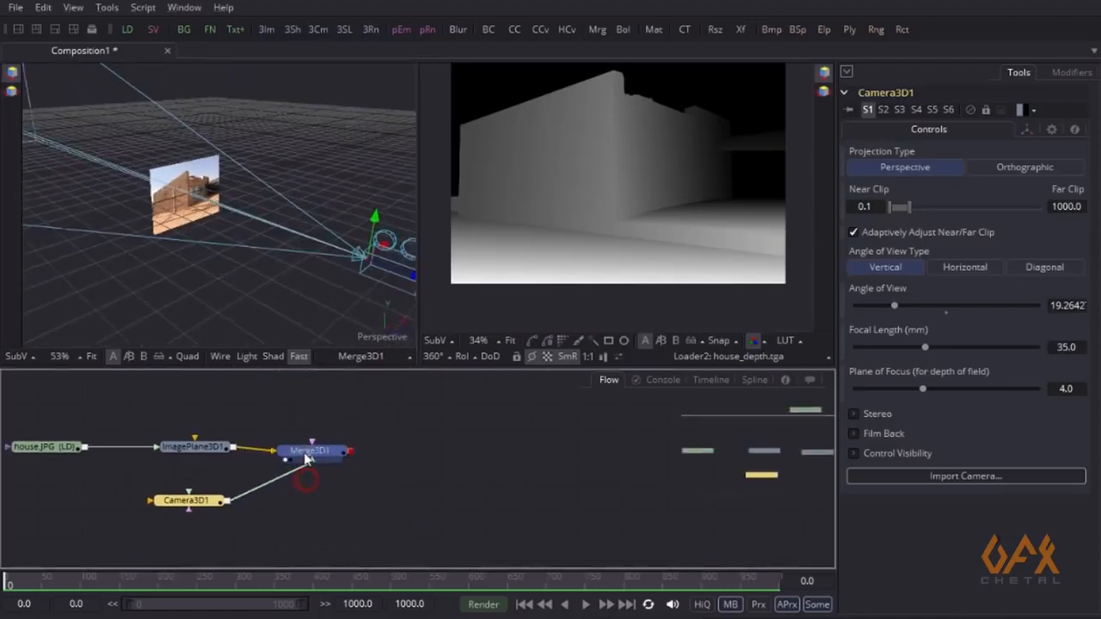
left_click(401, 430)
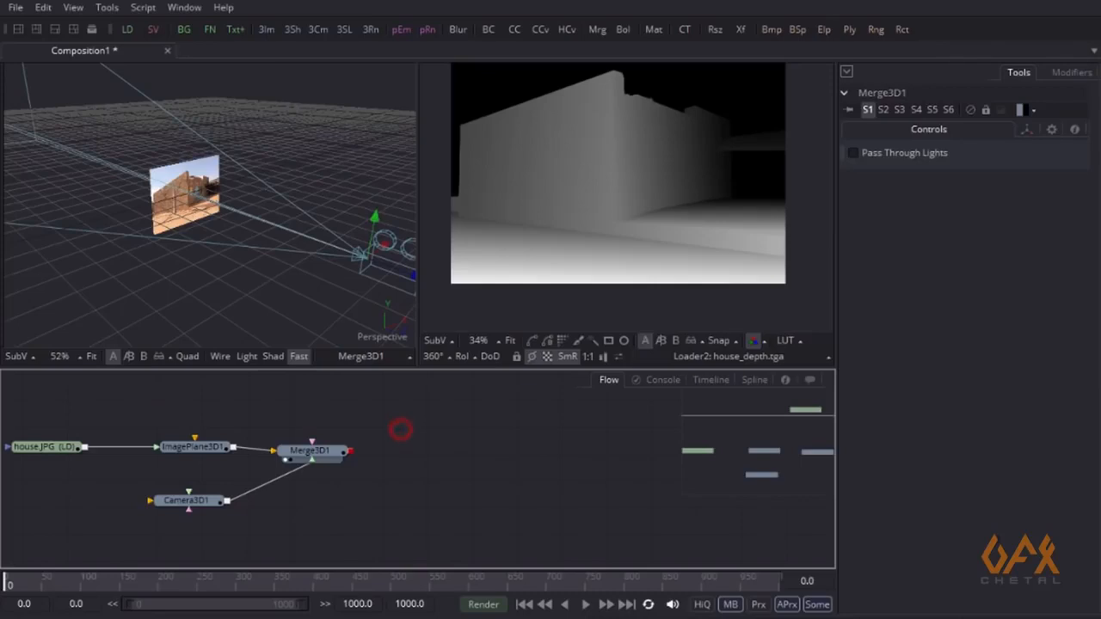
left_click(107, 7)
mouse_move(121, 32)
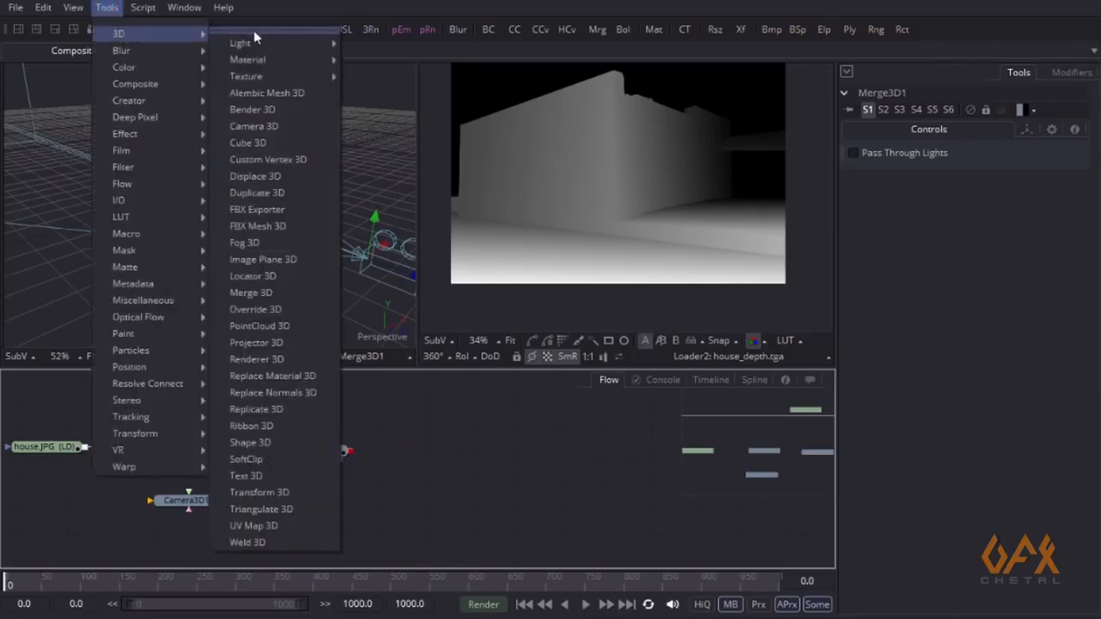
left_click(259, 175)
left_click_drag(381, 430, 447, 456)
left_click_drag(325, 451, 222, 480)
left_click_drag(283, 462, 317, 465)
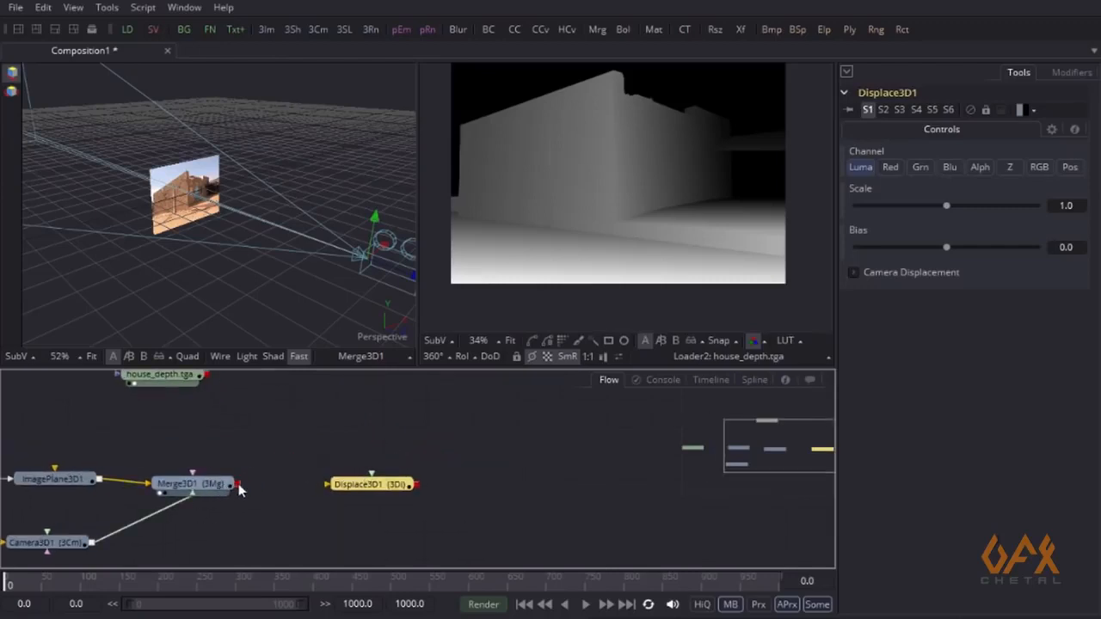
left_click_drag(238, 485, 354, 487)
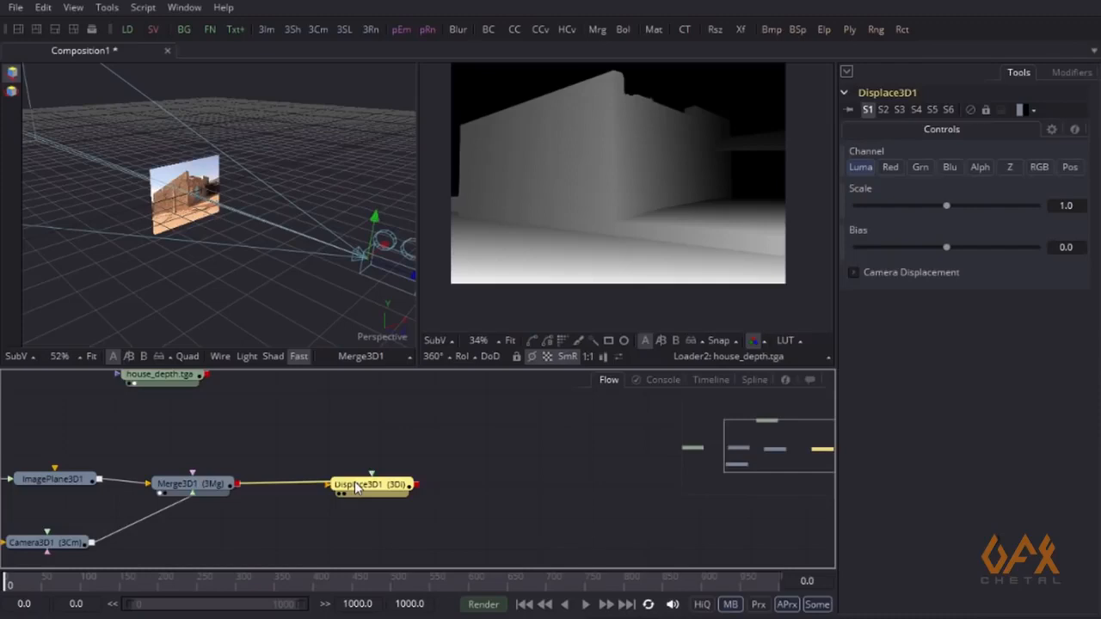
Show the Displace 3D node in the first viewer and connect the house_depth.tga loader as its displacement map
left_click_drag(265, 438, 265, 452)
left_click_drag(167, 395, 217, 404)
left_click_drag(367, 510, 256, 237)
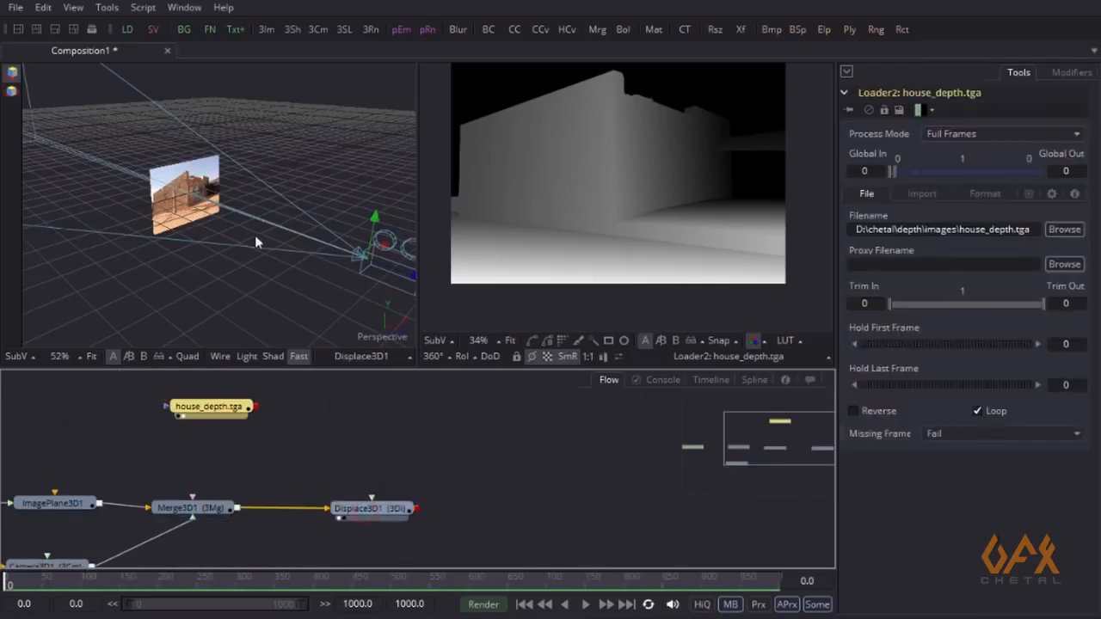
left_click(208, 416)
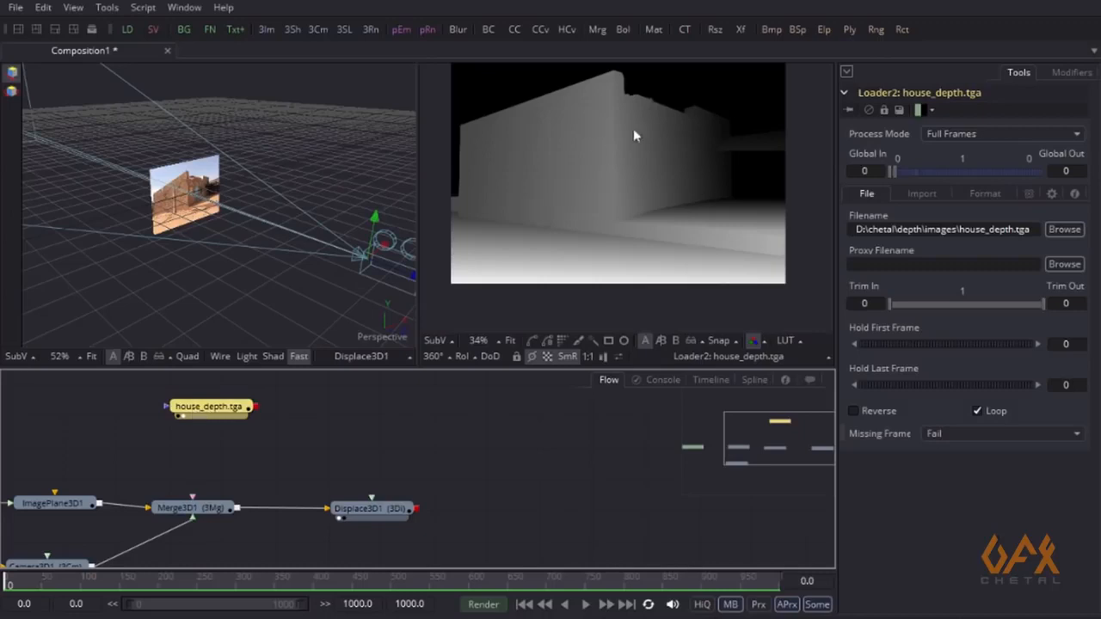
left_click(572, 213)
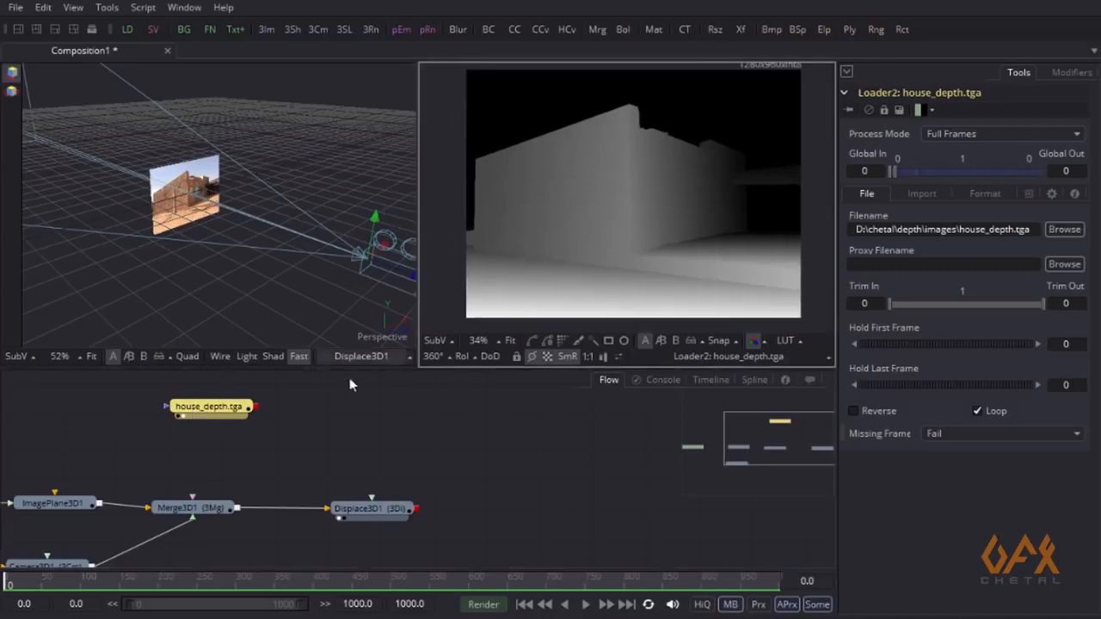
left_click_drag(254, 411, 370, 506)
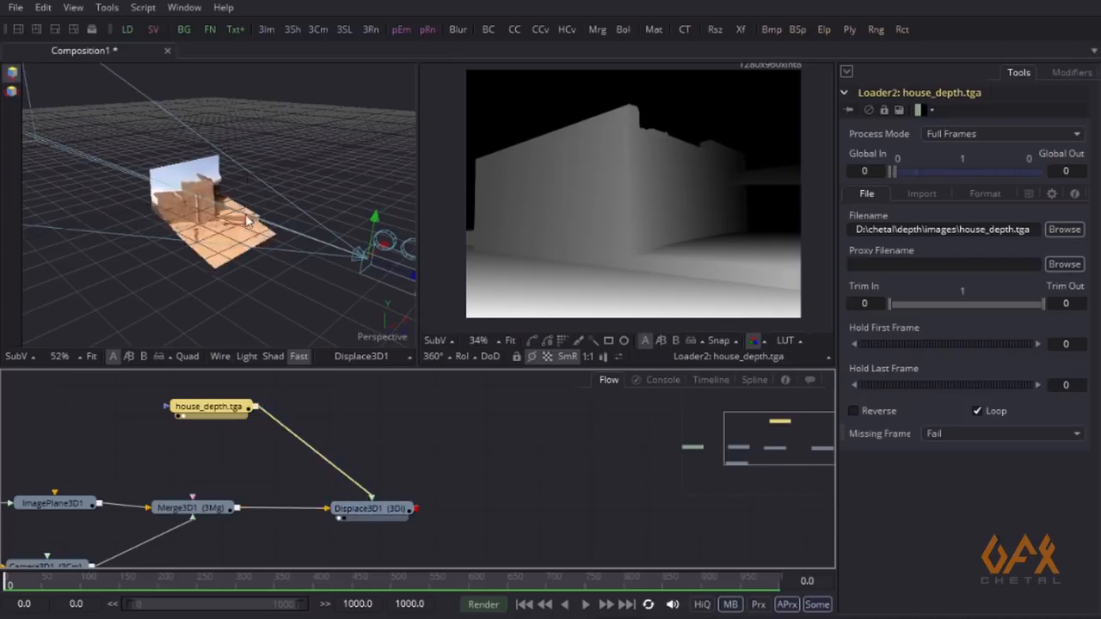
mouse_move(187, 190)
left_mouse_down()
mouse_move(189, 222)
mouse_move(363, 260)
left_mouse_up()
mouse_move(277, 283)
left_mouse_down()
mouse_move(108, 285)
mouse_move(126, 301)
mouse_move(113, 297)
mouse_move(230, 277)
mouse_move(178, 286)
mouse_move(203, 275)
mouse_move(389, 276)
left_mouse_up()
Try a Scale of 2 on the Displace 3D node and inspect the displaced house
left_click(371, 509)
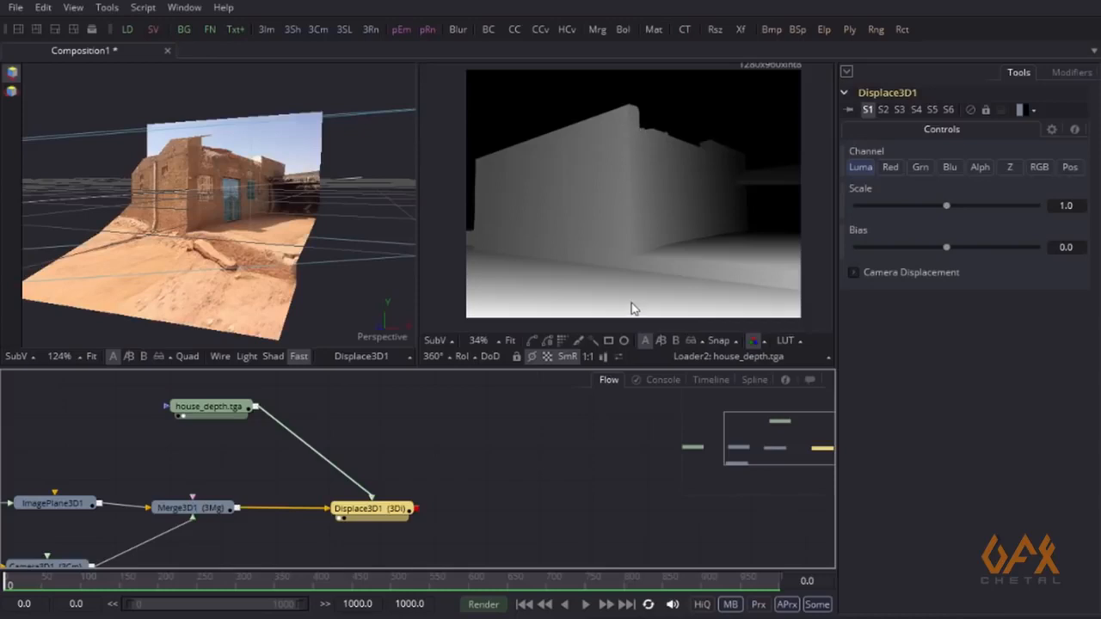
left_click_drag(629, 296, 626, 283)
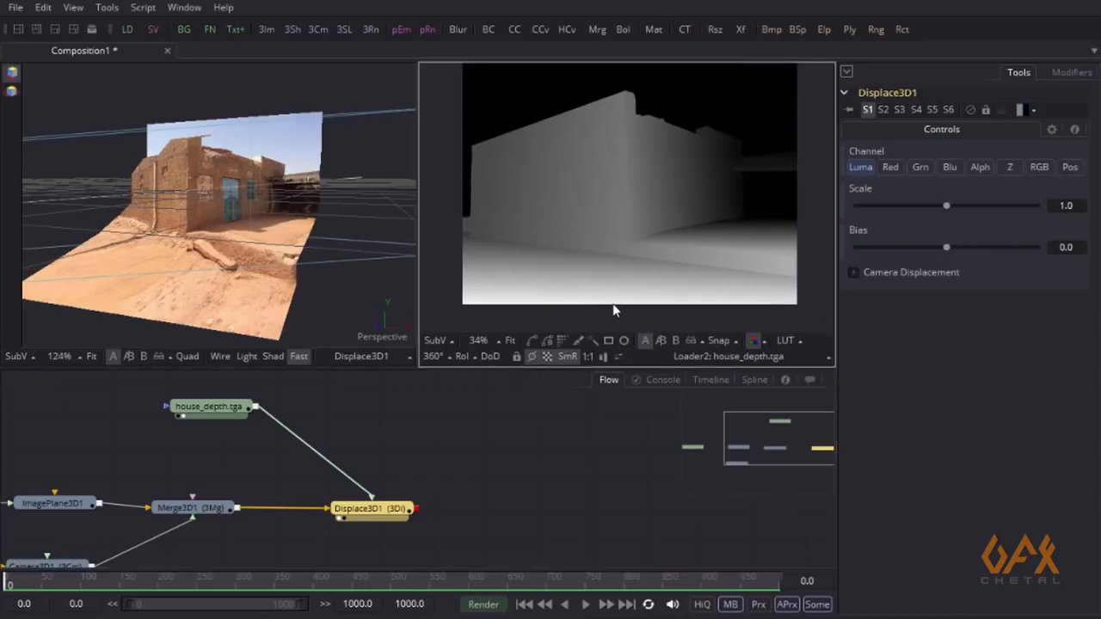
left_click(1073, 205)
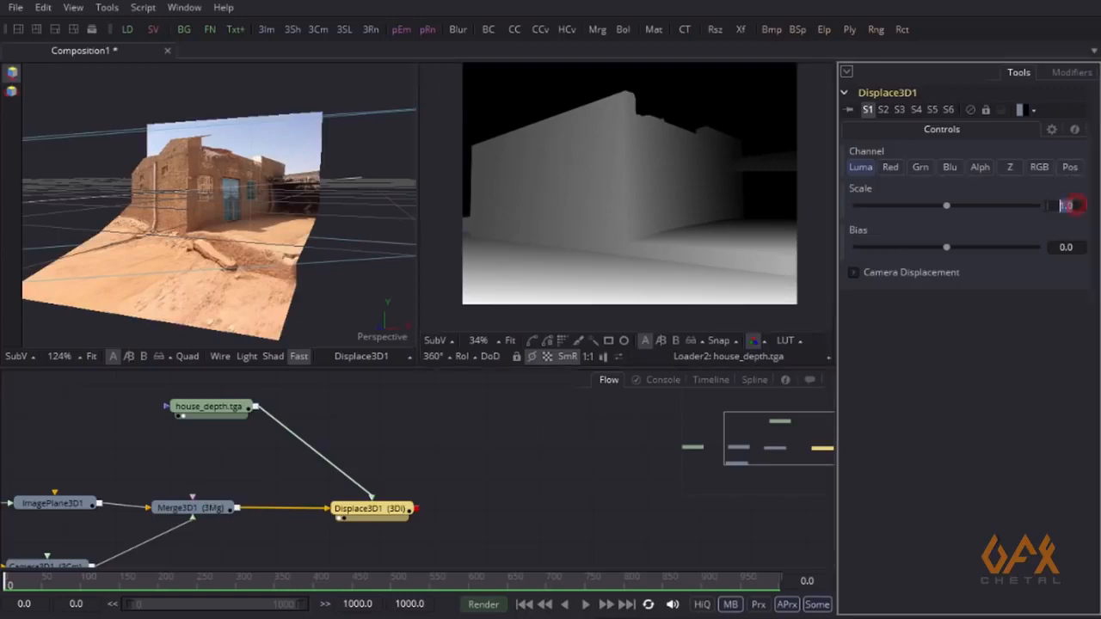
type("2")
key("Tab")
left_click_drag(102, 222, 101, 276)
scroll(122, 241, "down", 4)
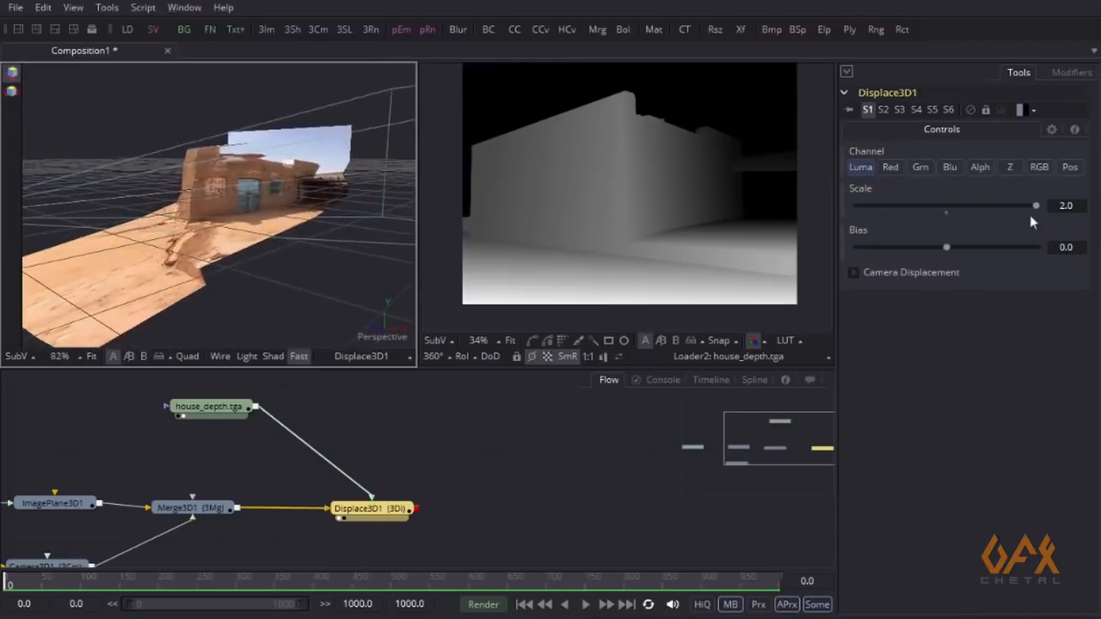
Set the Displace 3D node's Scale back to 1
double_click(1079, 206)
type("1")
key("Tab")
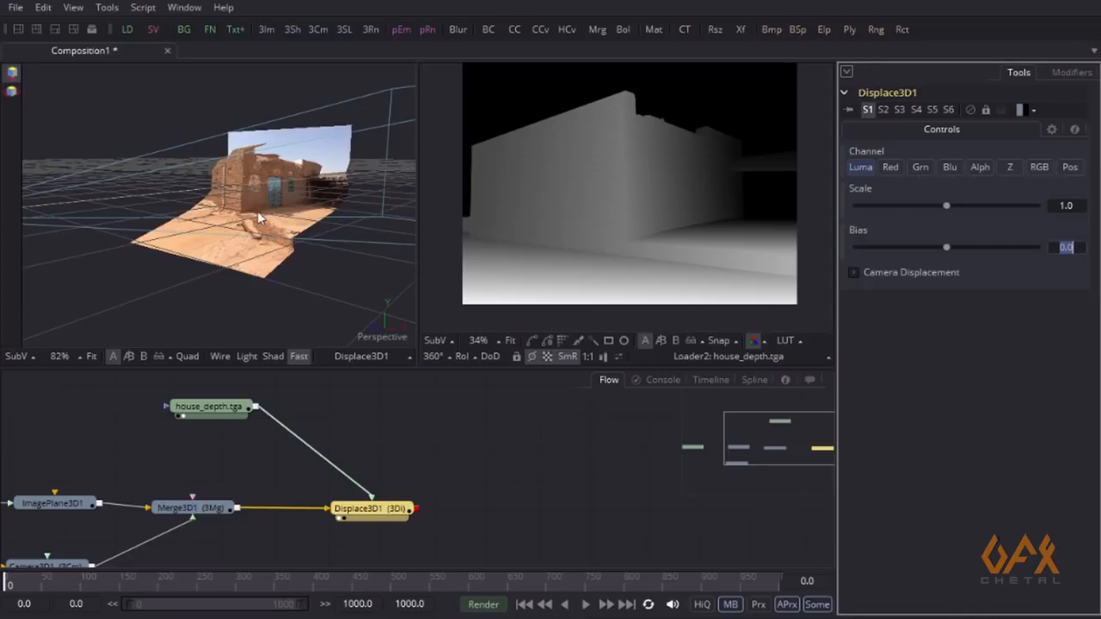
Compare the undisplaced Merge 3D output with the Displace 3D result in the first viewer
left_click_drag(213, 212, 323, 162)
scroll(321, 163, "up", 2)
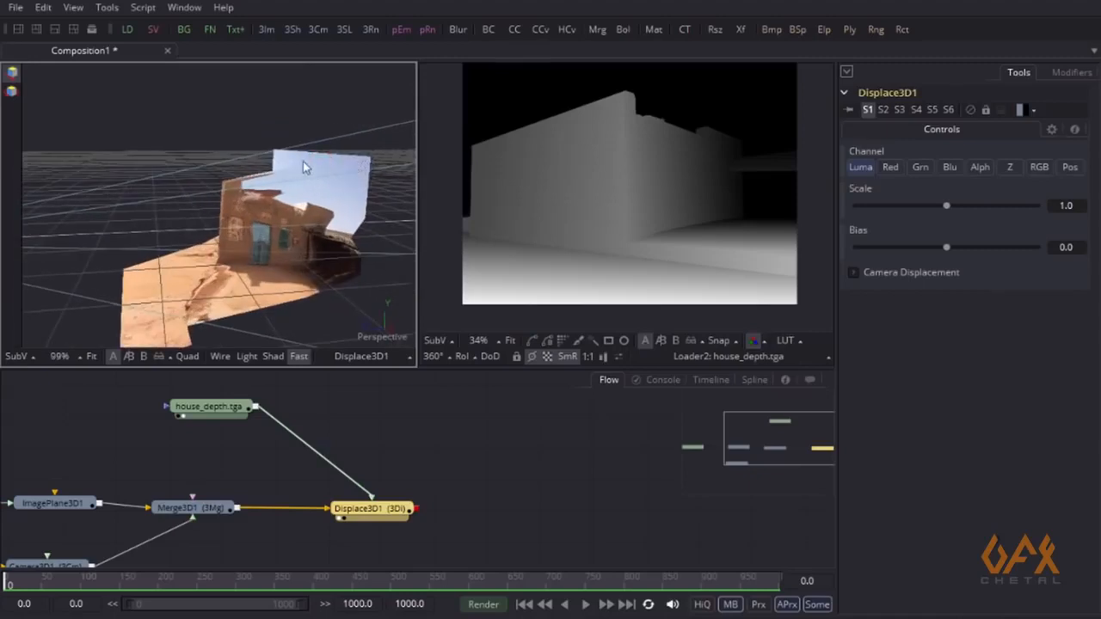
left_click_drag(176, 507, 348, 189)
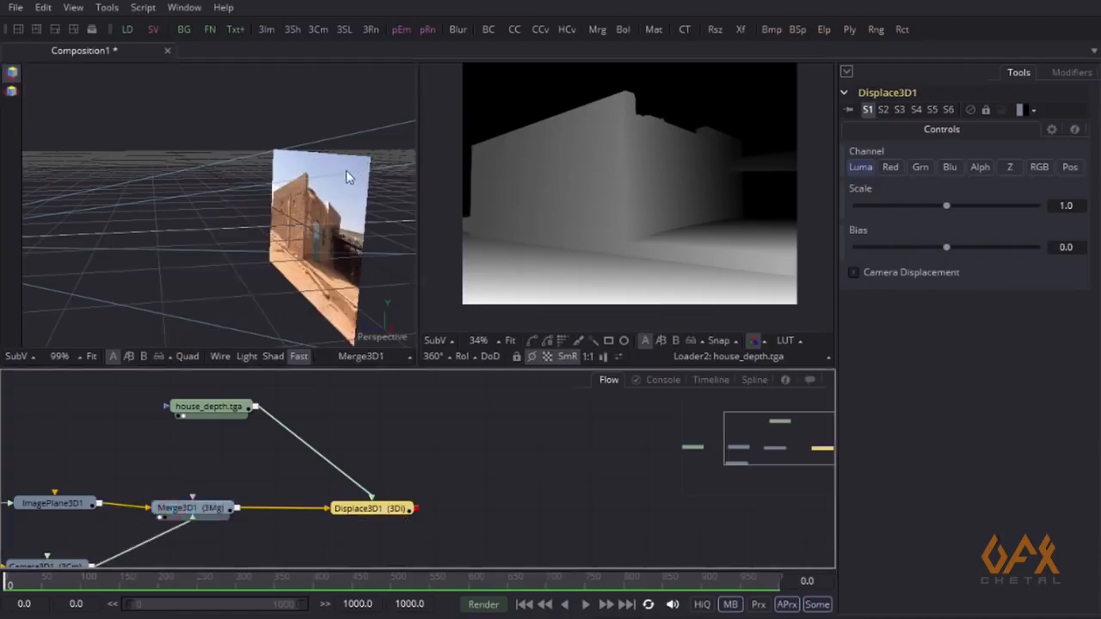
left_click(379, 517)
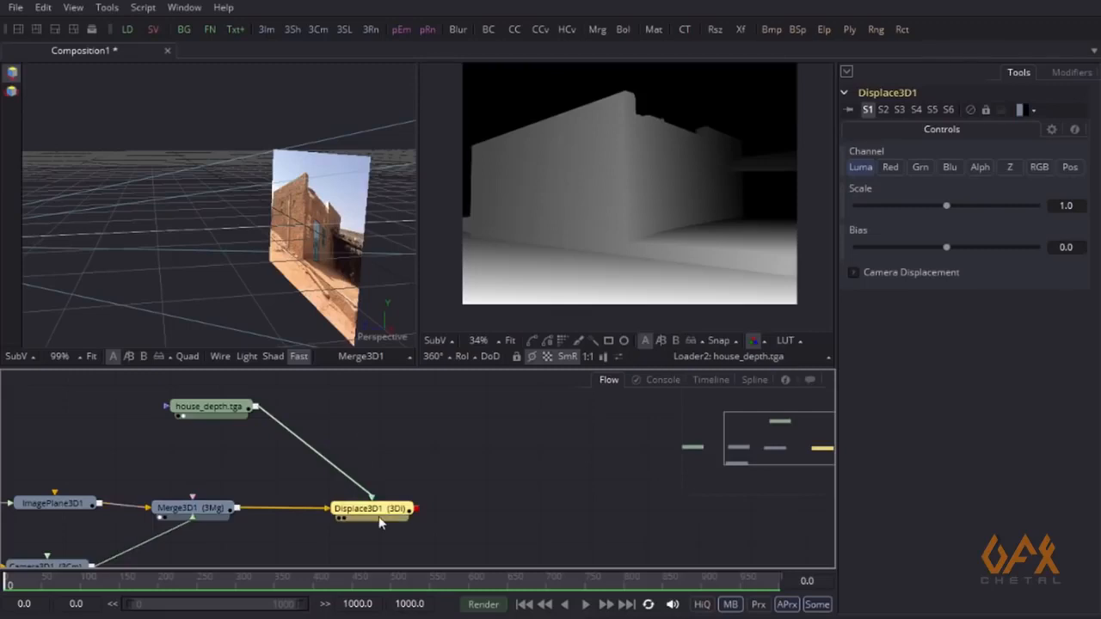
left_click_drag(380, 514, 282, 167)
left_click_drag(194, 273, 223, 249)
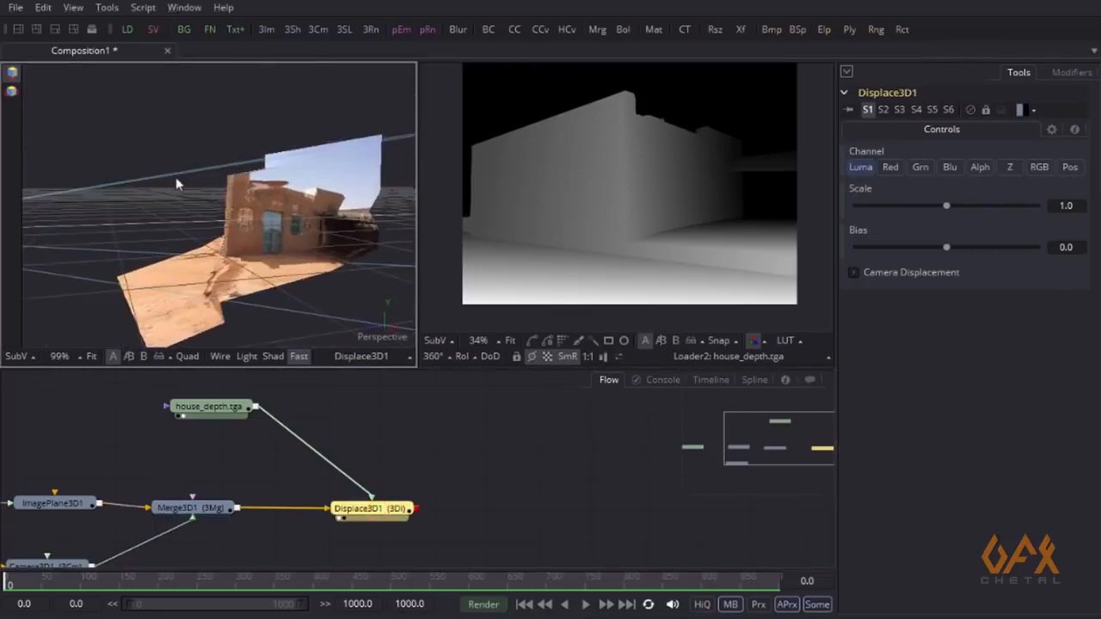
left_click_drag(155, 208, 147, 248)
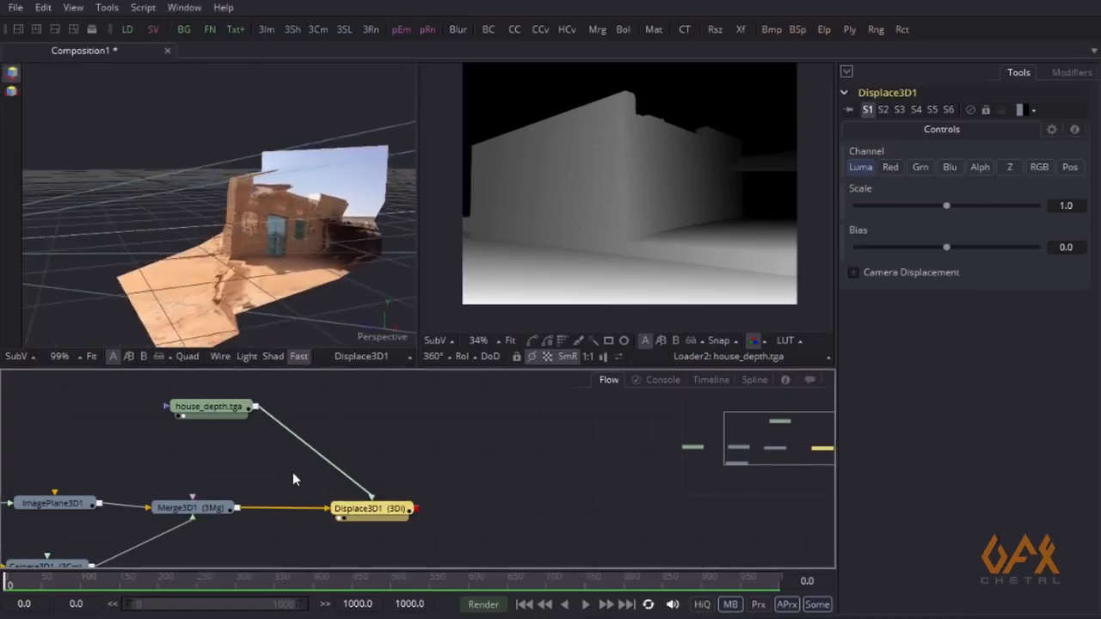
Turn on wireframe display in the 3D viewer and set the image plane's Subdivision Level to 400
scroll(293, 472, "down", 1)
left_click_drag(141, 466, 268, 437)
mouse_move(223, 287)
left_mouse_down()
mouse_move(293, 296)
mouse_move(213, 294)
mouse_move(244, 294)
left_mouse_up()
scroll(293, 298, "up", 3)
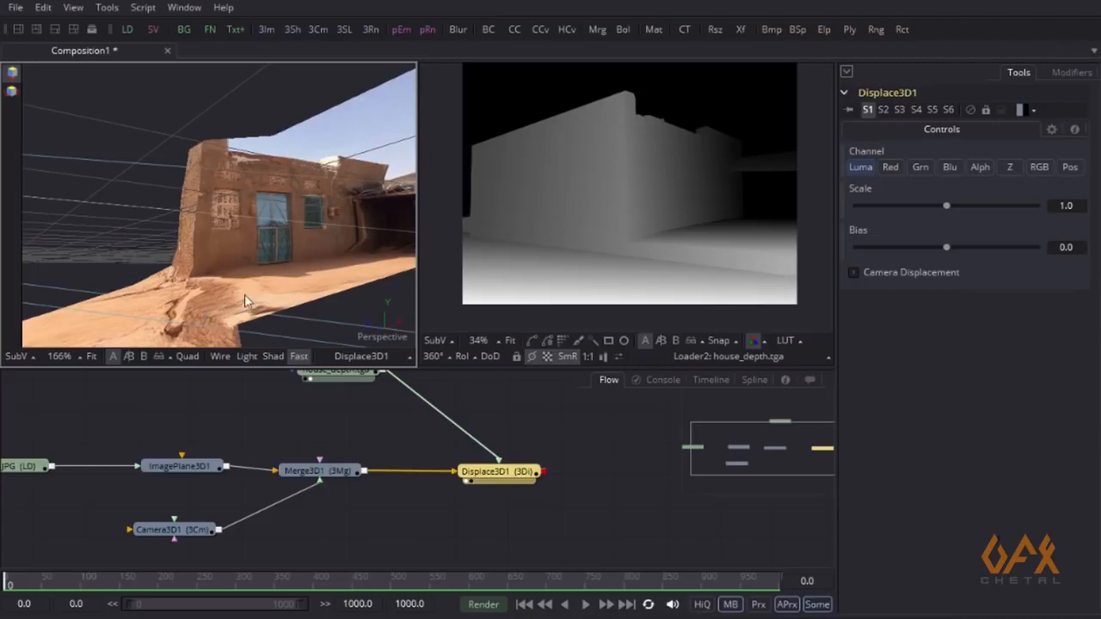
left_click(178, 465)
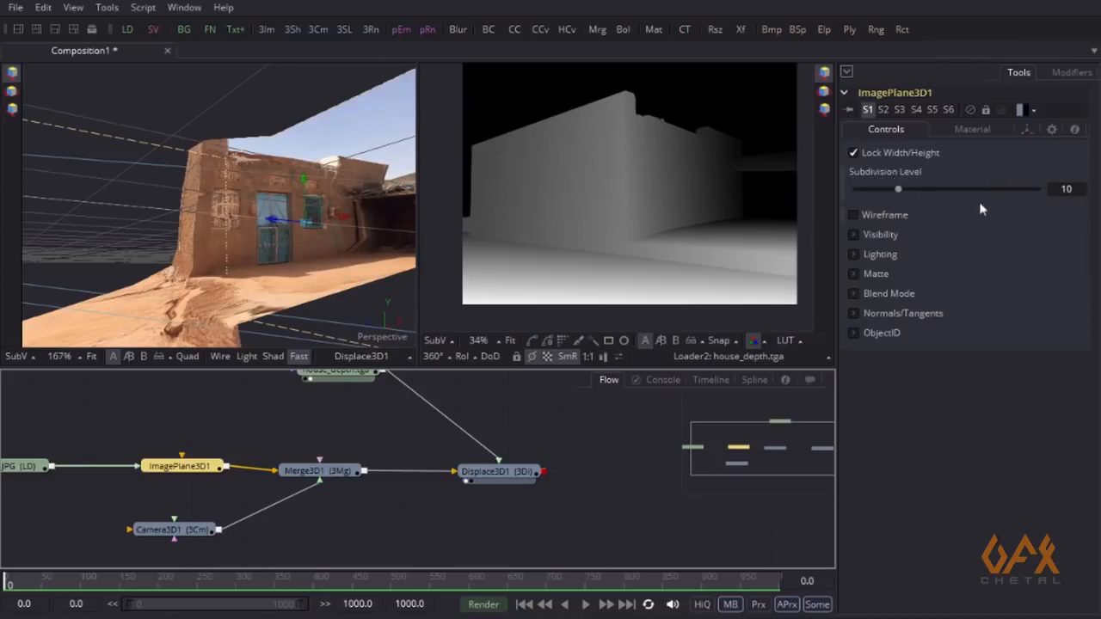
left_click(220, 356)
left_click_drag(208, 281, 294, 319)
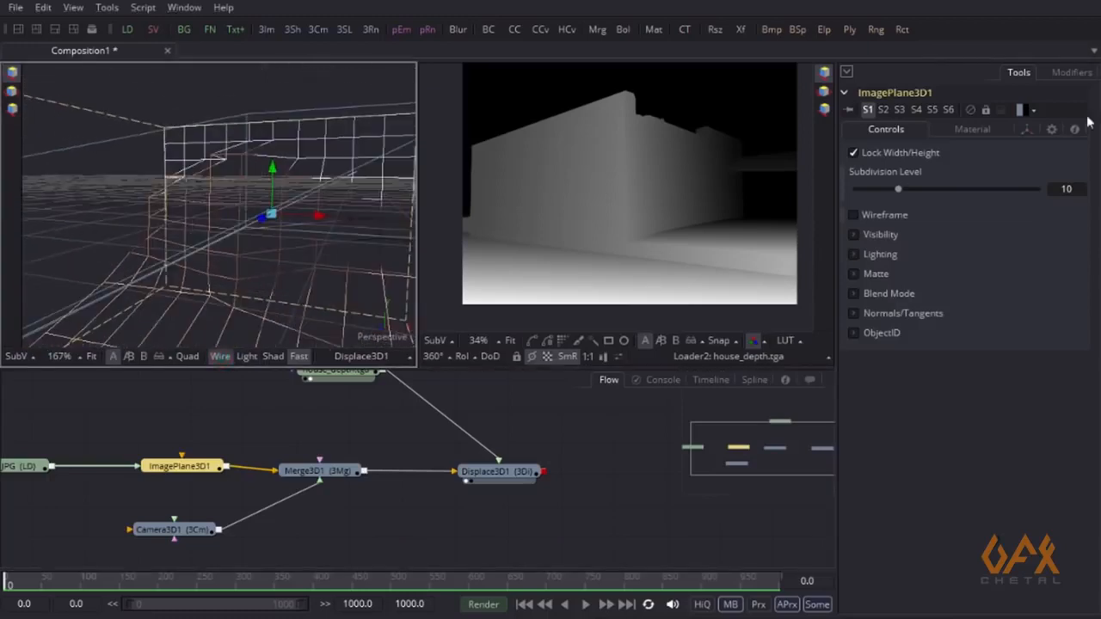
left_click(1081, 191)
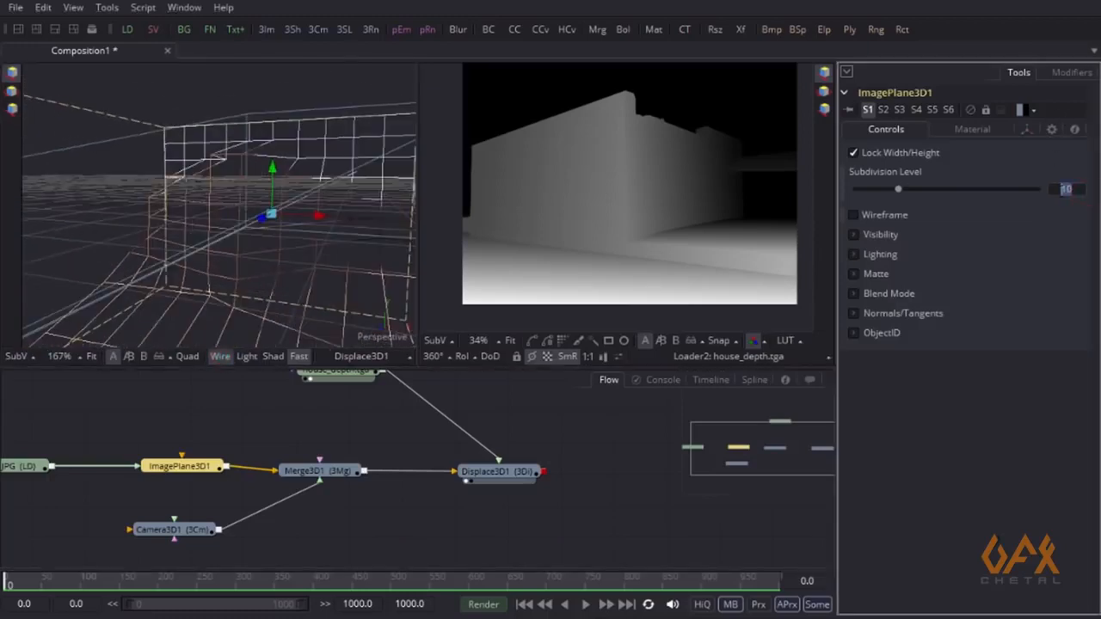
type("400")
key("Return")
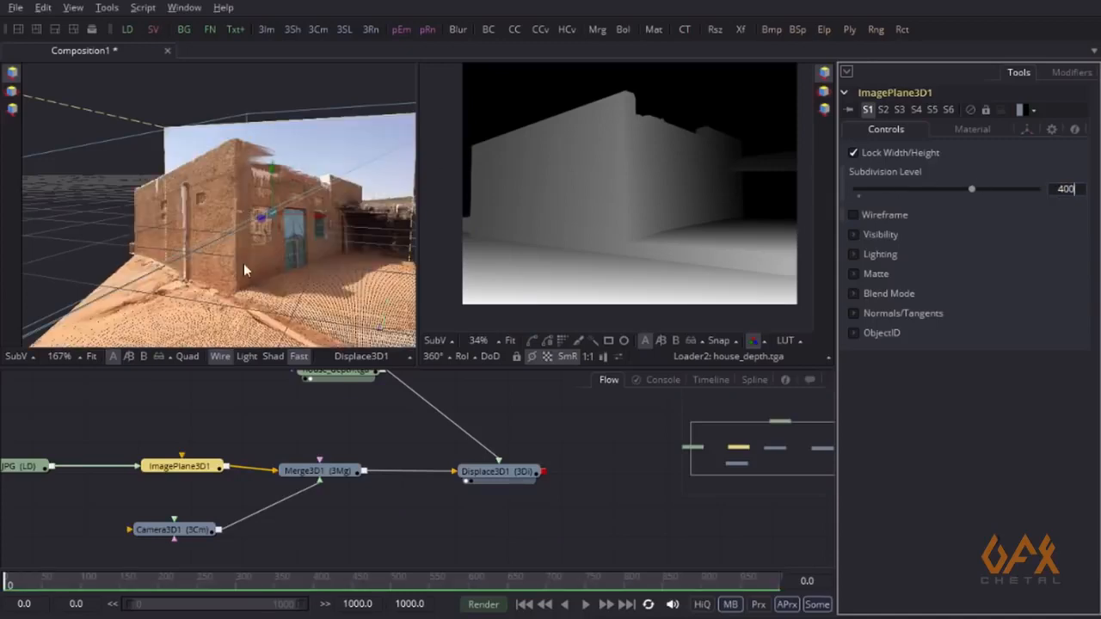
Inspect the subdivided mesh up close, turn off wireframe display, and examine the shaded displaced house
scroll(244, 270, "up", 3)
left_click_drag(157, 258, 273, 275)
scroll(377, 267, "down", 5)
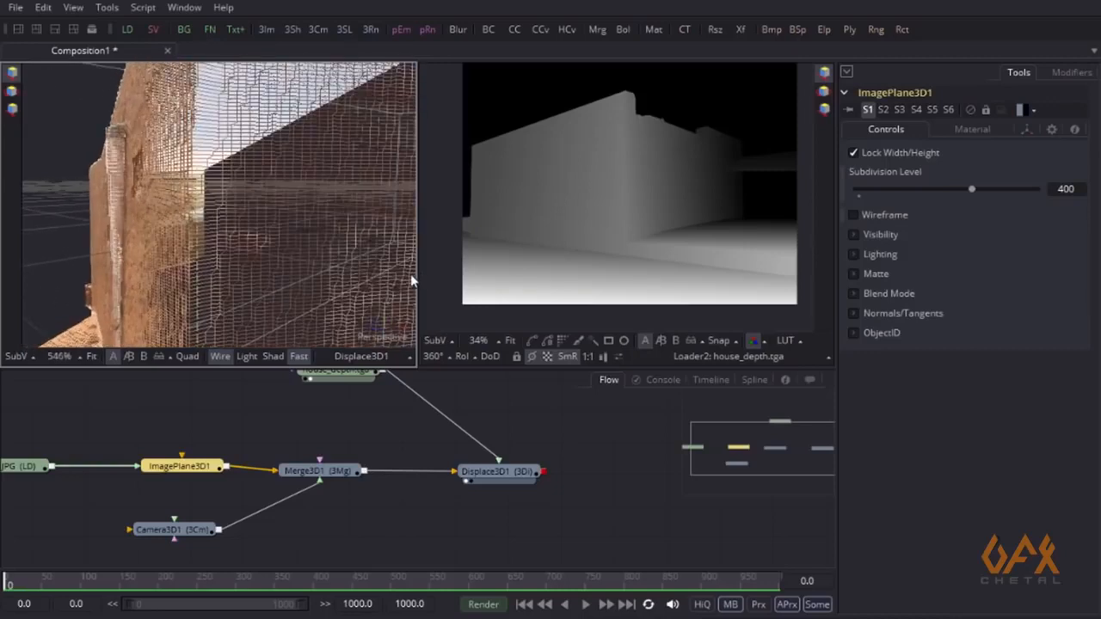
left_click(219, 356)
left_click_drag(207, 307, 206, 221)
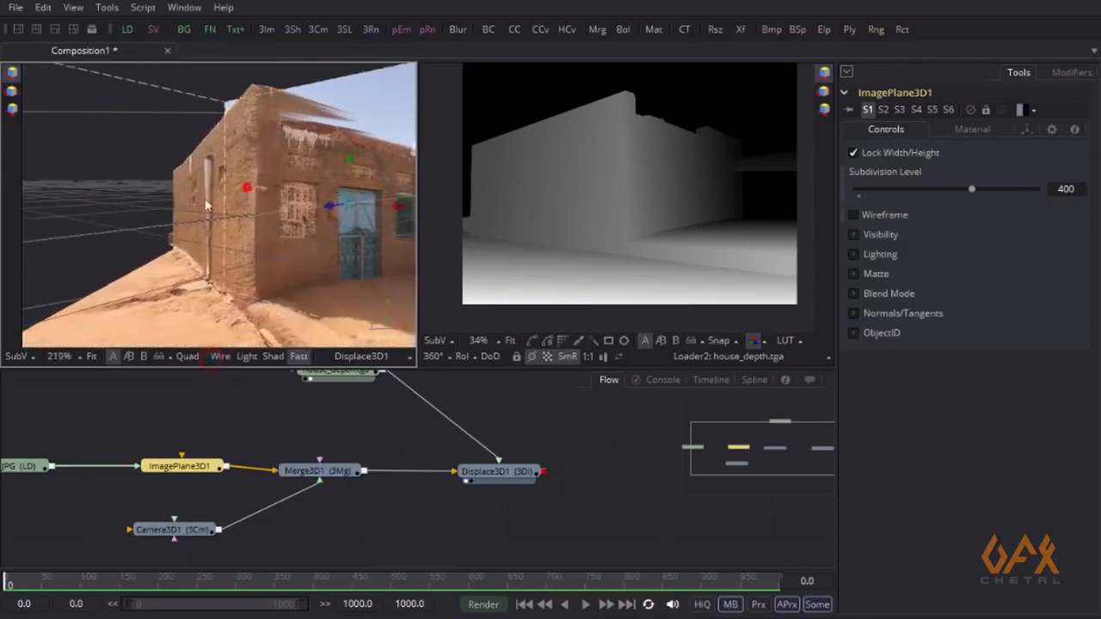
scroll(206, 224, "down", 5)
left_click_drag(137, 326, 248, 246)
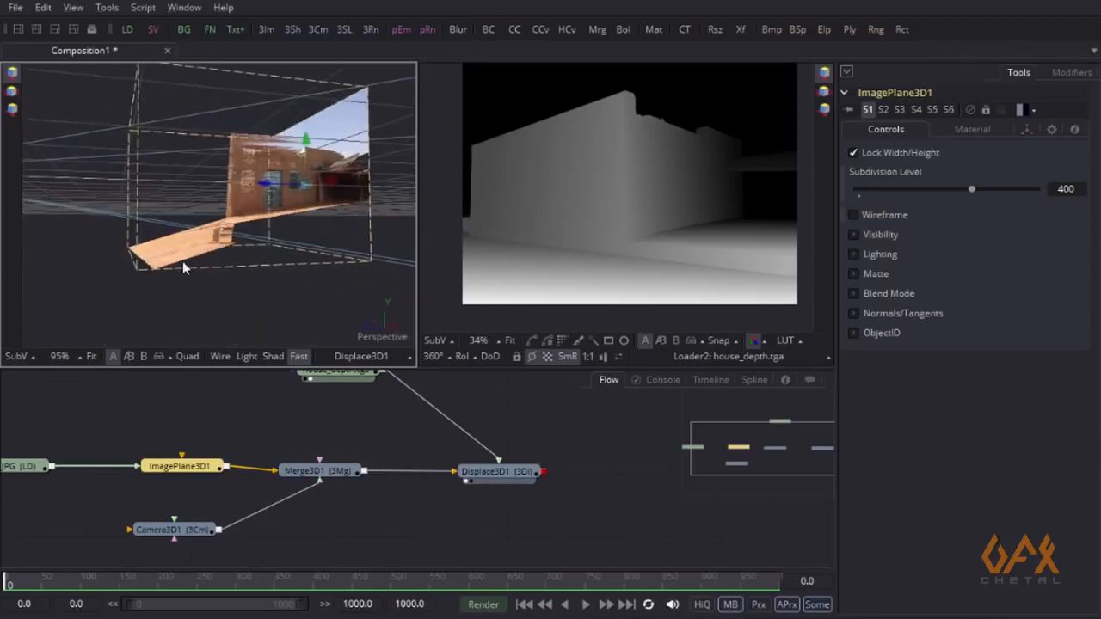
Enable Point to Camera in the Displace 3D node's Camera Displacement options and choose Camera3D1 as its camera
left_click(469, 476)
left_click_drag(237, 277, 236, 319)
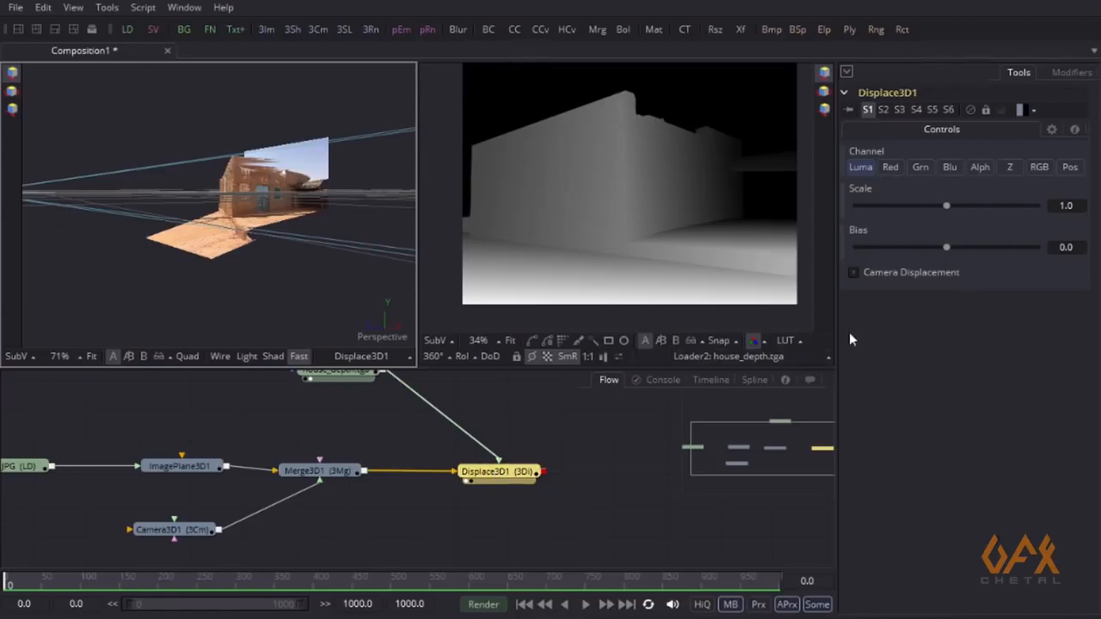
left_click(854, 273)
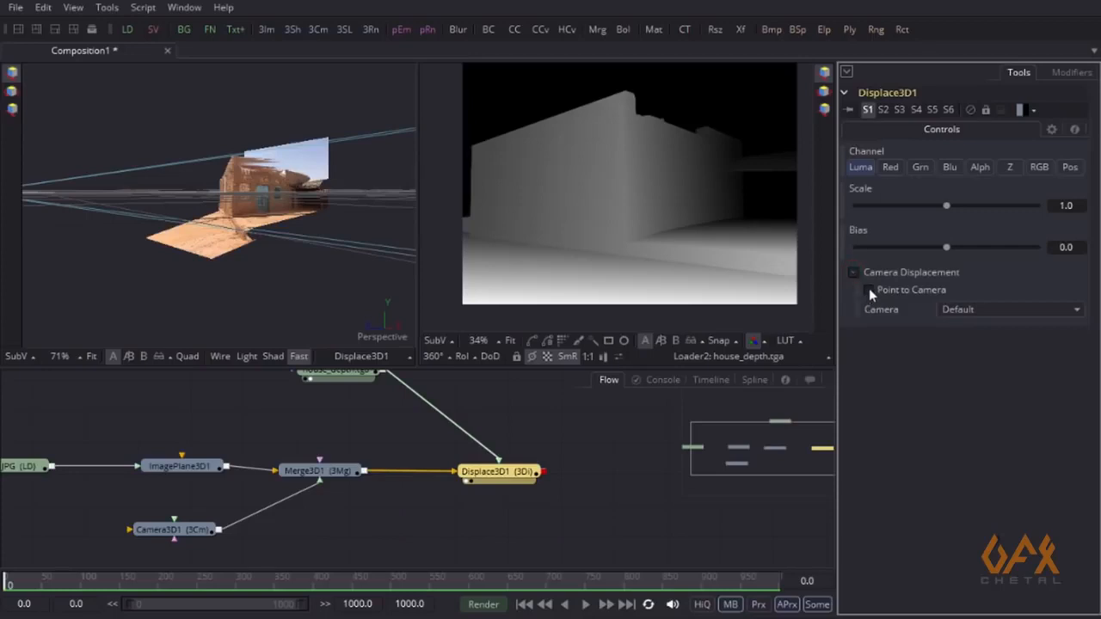
left_click(869, 289)
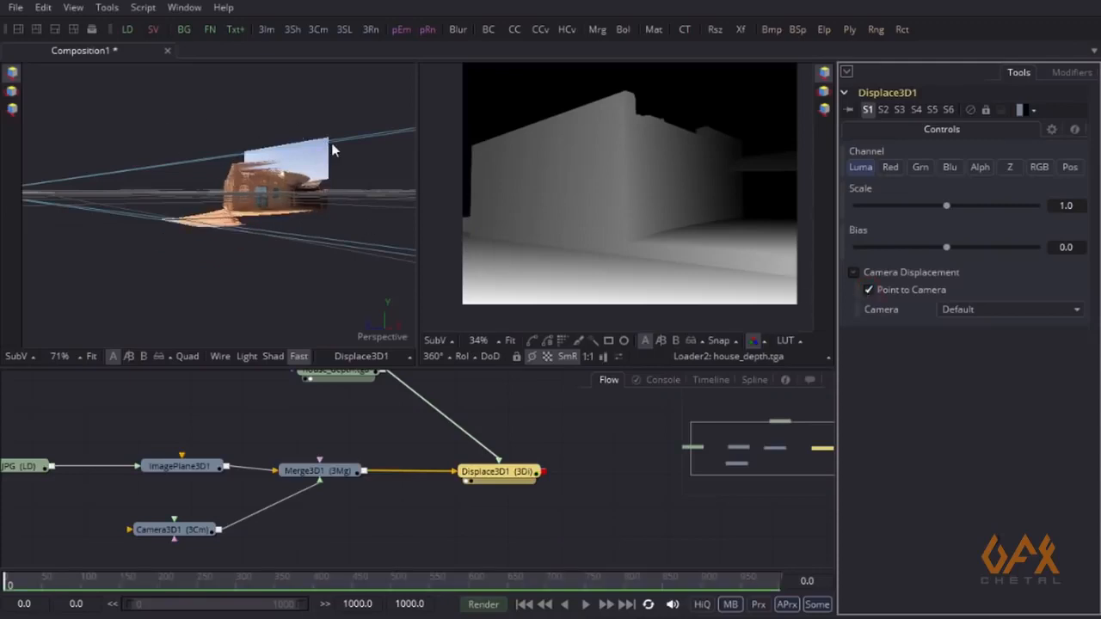
left_click_drag(81, 233, 174, 255)
left_click(963, 308)
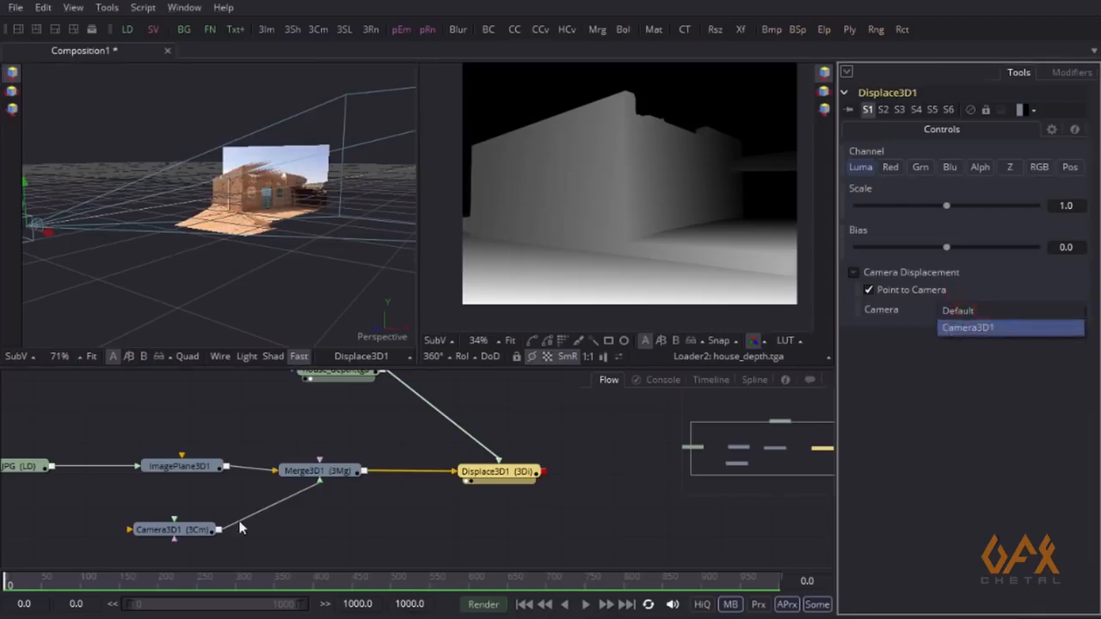
left_click(960, 330)
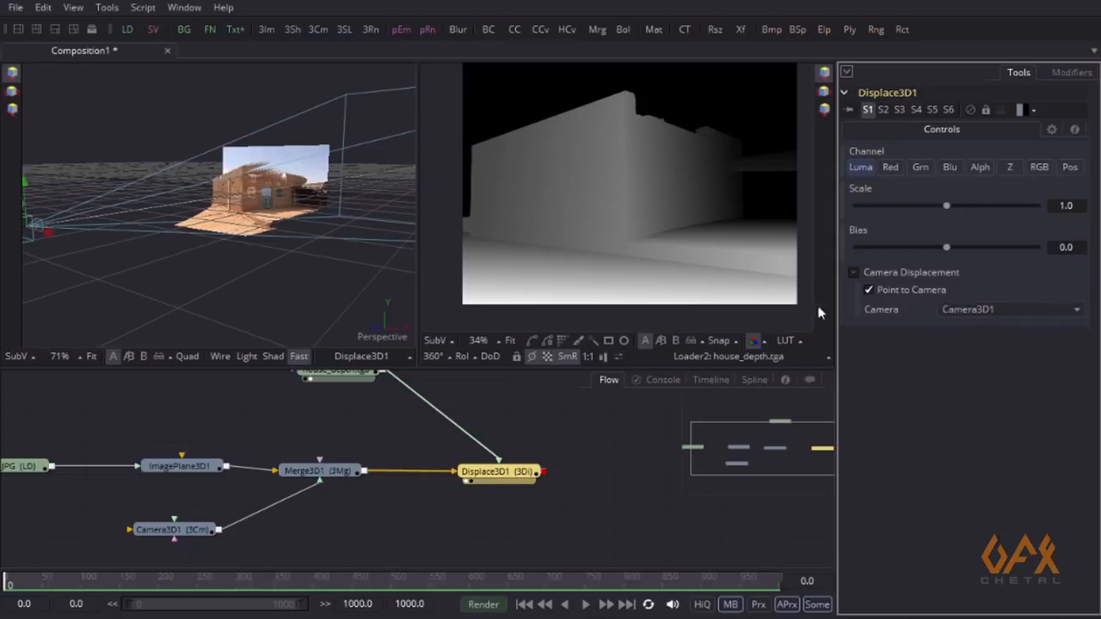
Examine the camera-based displacement of the house from around the camera and along its view direction
left_click_drag(200, 251, 198, 273)
left_click_drag(110, 283, 361, 227)
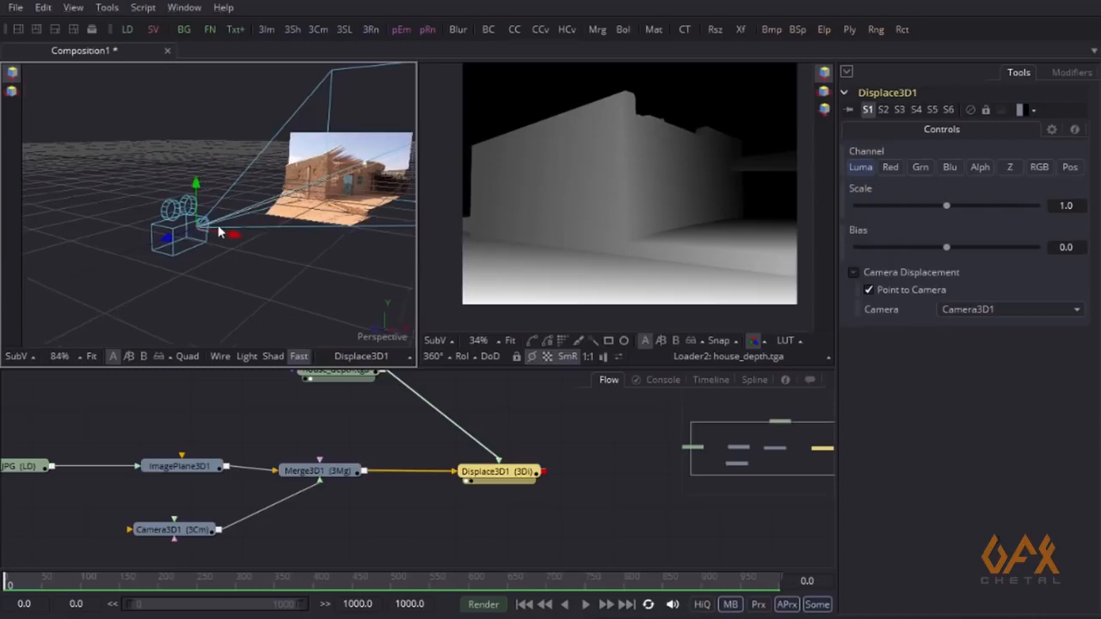
scroll(362, 222, "up", 7)
left_click_drag(113, 270, 315, 230)
scroll(240, 234, "up", 3)
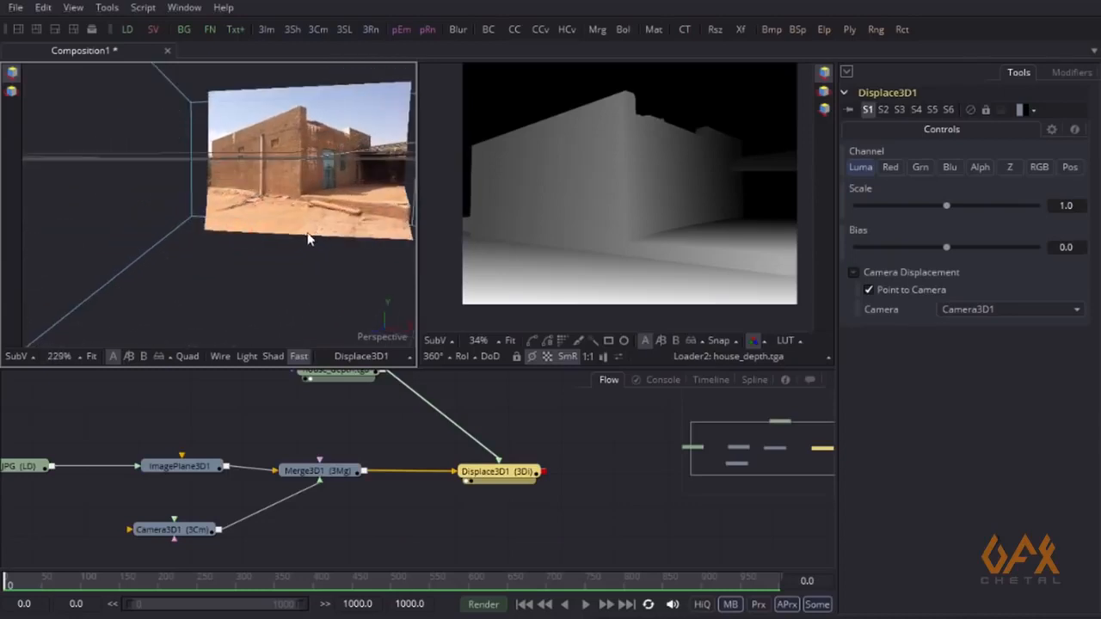
scroll(307, 233, "down", 1)
left_click_drag(244, 257, 216, 276)
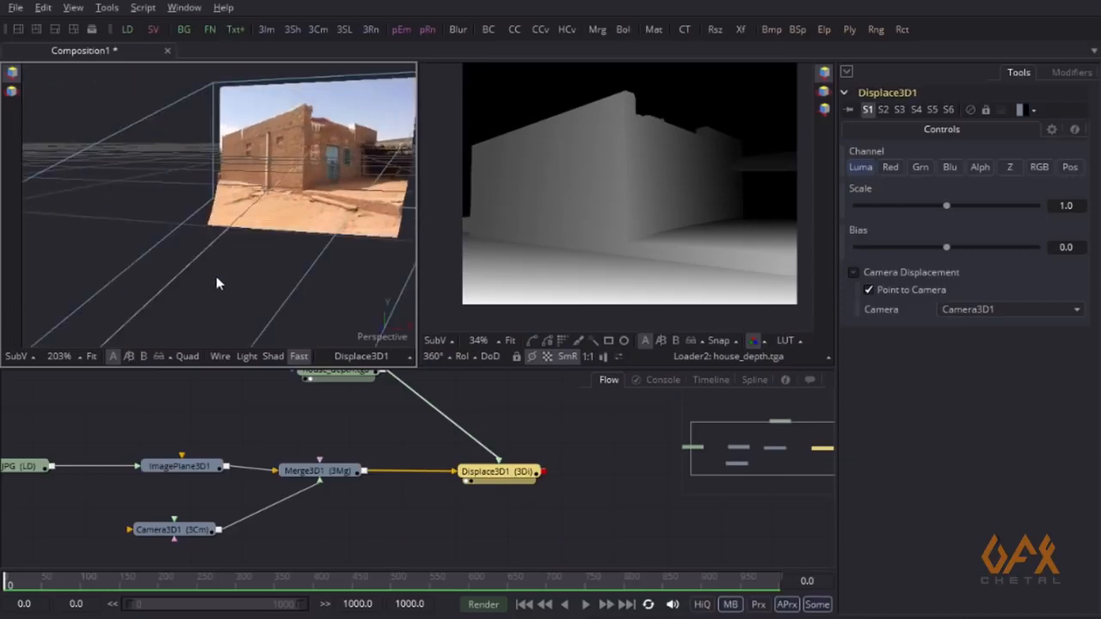
Rename the Camera3D1 node as displace_cam
left_click(169, 530)
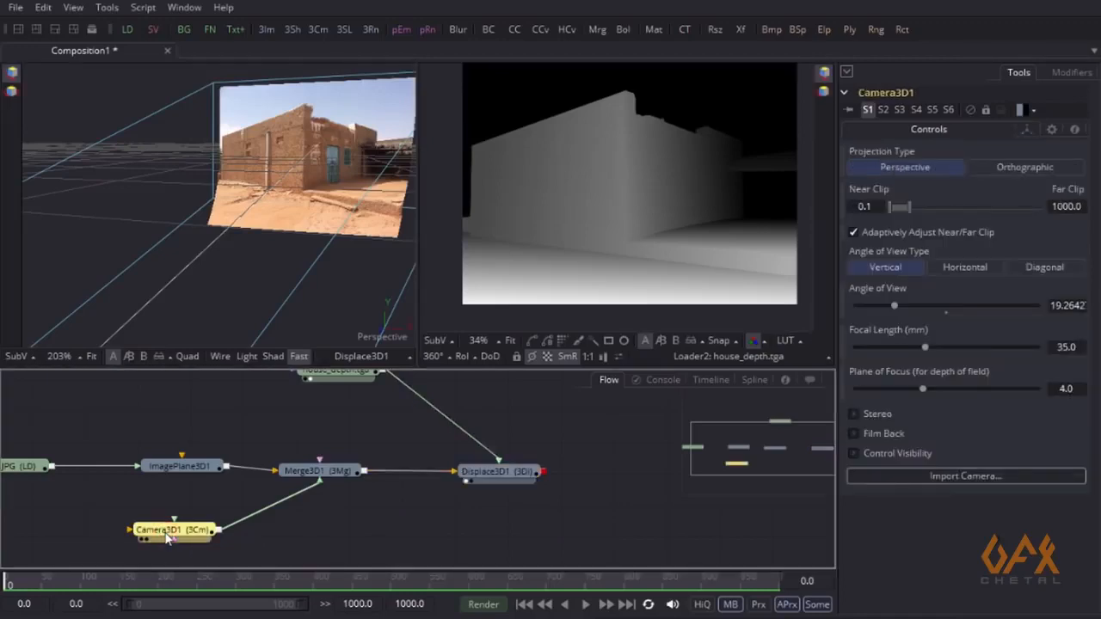
key("F2")
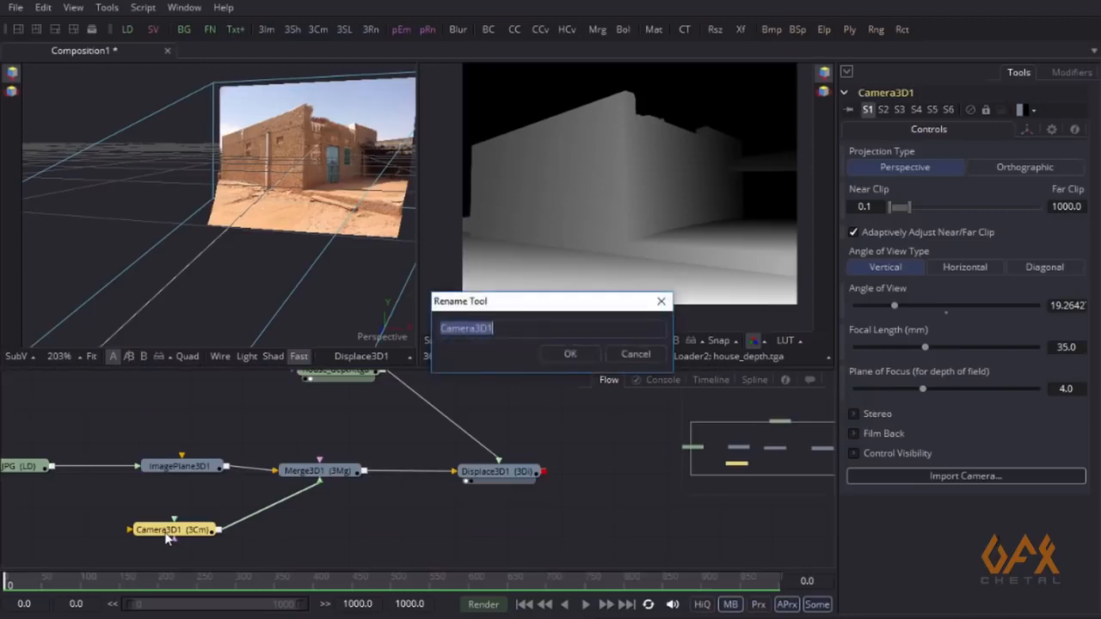
type("disp")
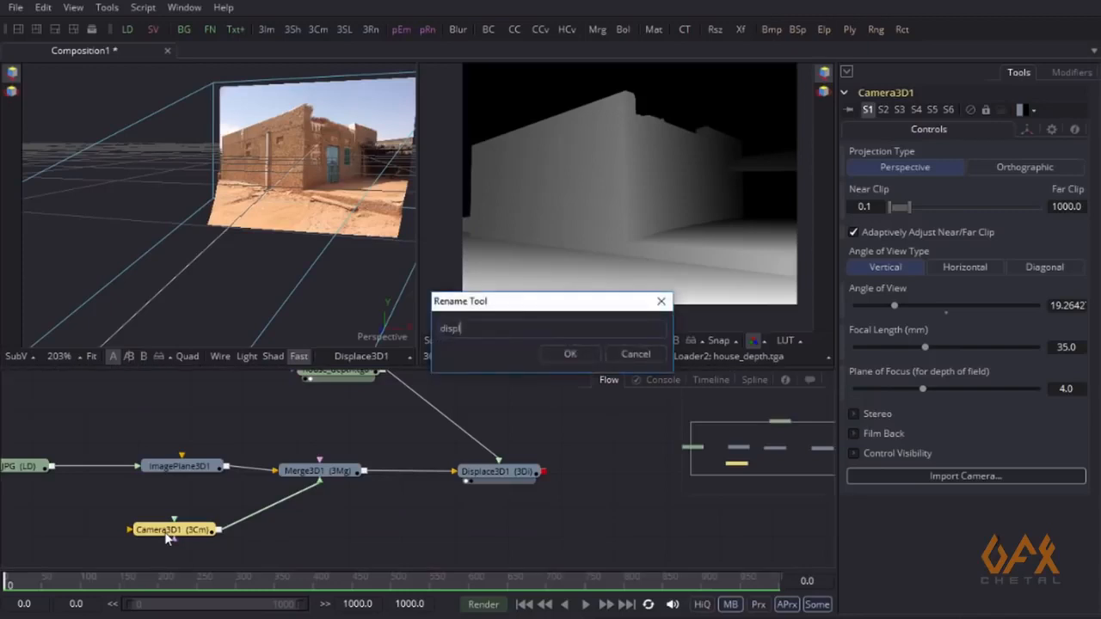
key("BackSpace")
key("BackSpace")
left_click(560, 360)
Add a Renderer 3D node after the Displace 3D node and show it in the second viewer
left_click_drag(242, 201, 195, 230)
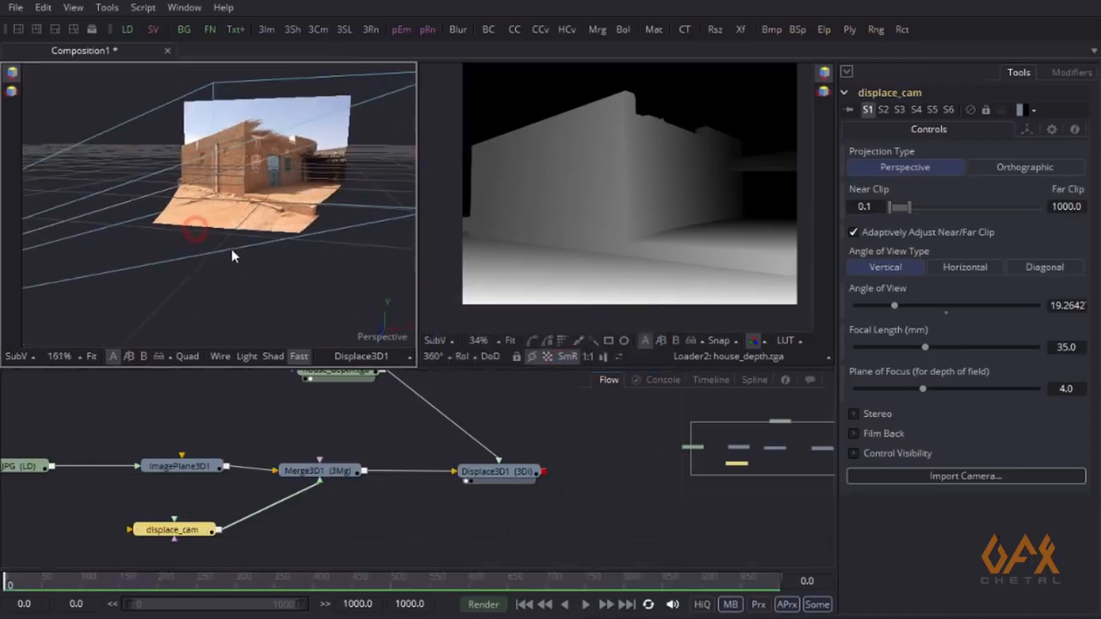
left_click(503, 472)
left_click_drag(523, 499, 366, 456)
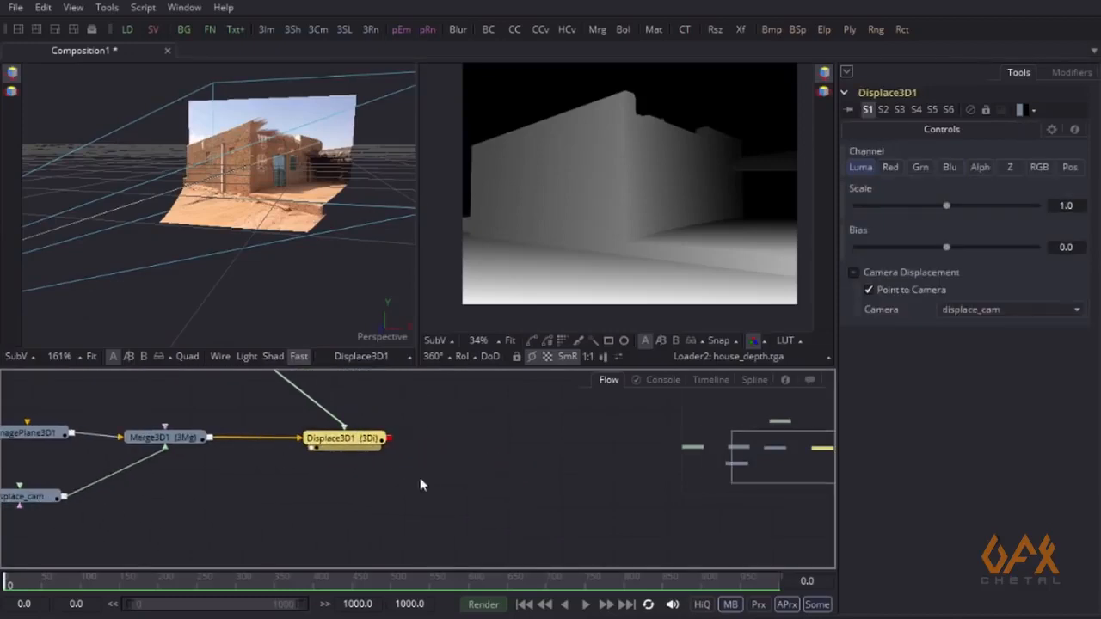
left_click(107, 7)
mouse_move(129, 33)
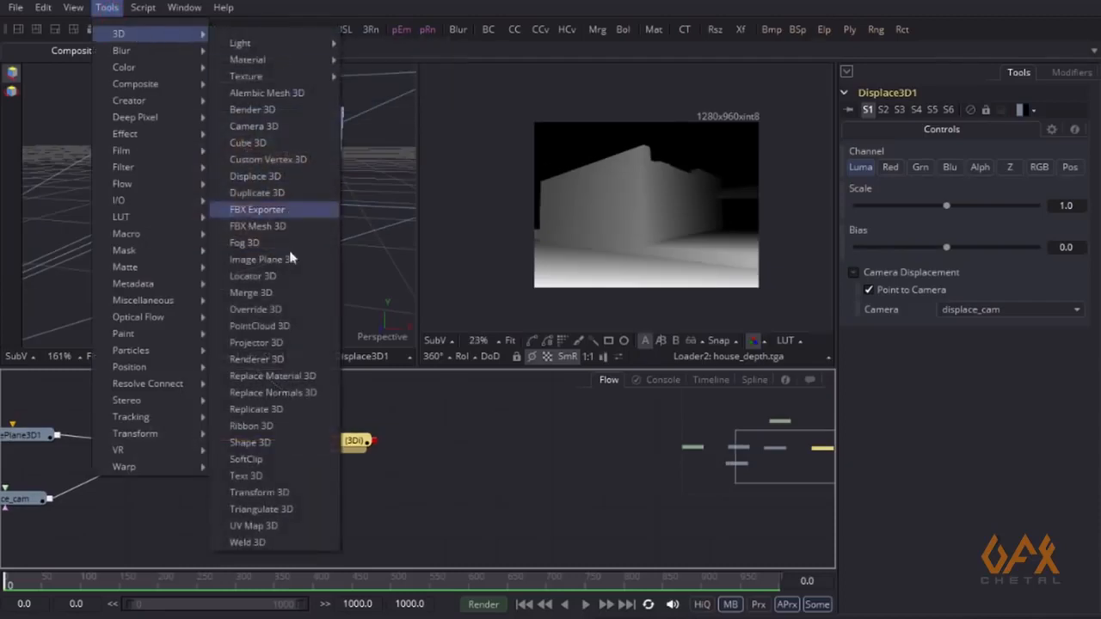
left_click(258, 358)
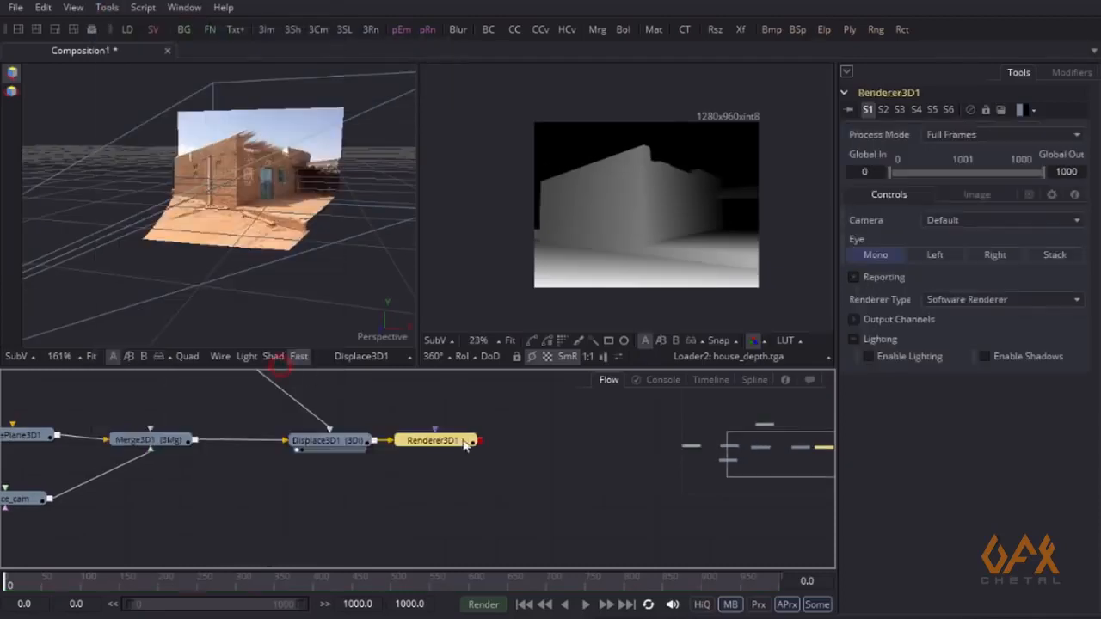
left_click_drag(456, 443, 590, 220)
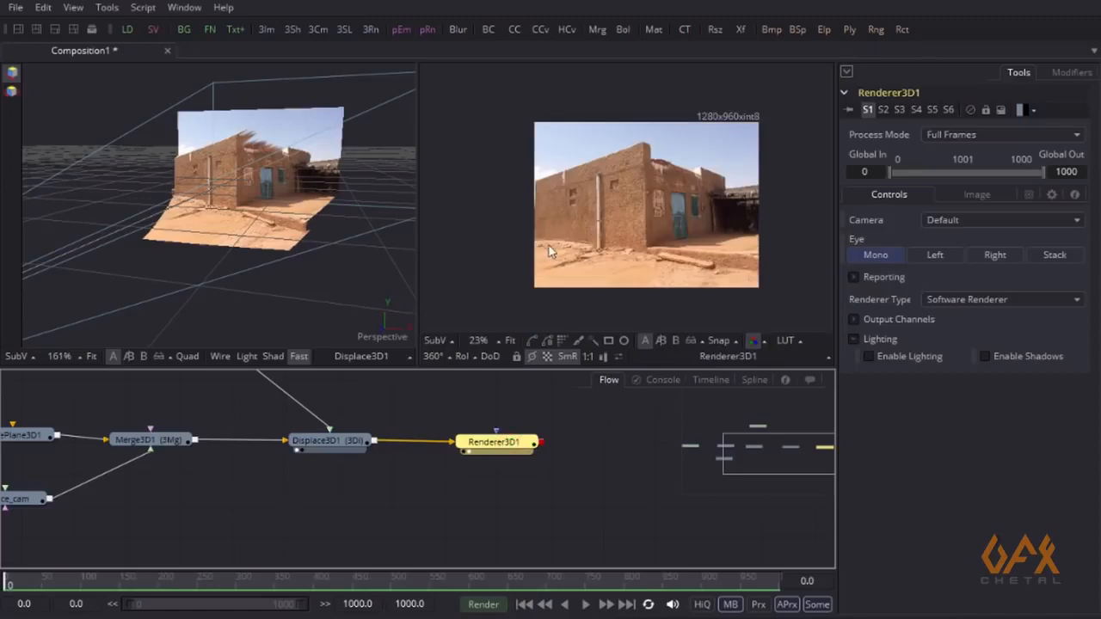
left_click_drag(544, 247, 560, 250)
Select displace_cam and shift the camera slightly in the 3D viewer to test its effect on the render
left_click_drag(10, 545, 132, 531)
left_click(134, 499)
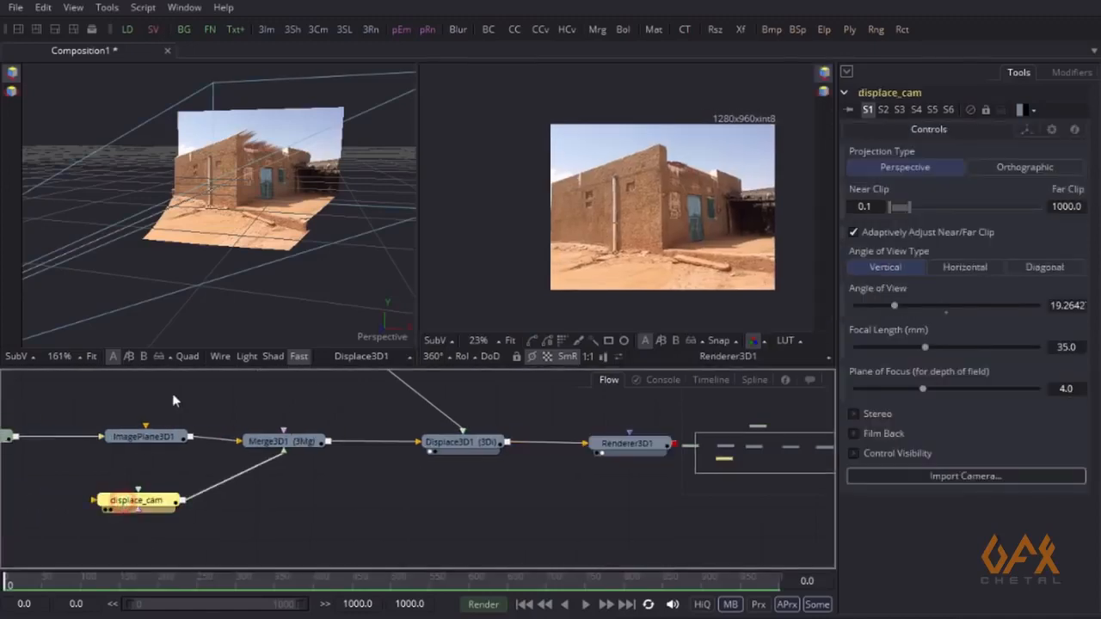
left_click_drag(193, 230, 216, 221)
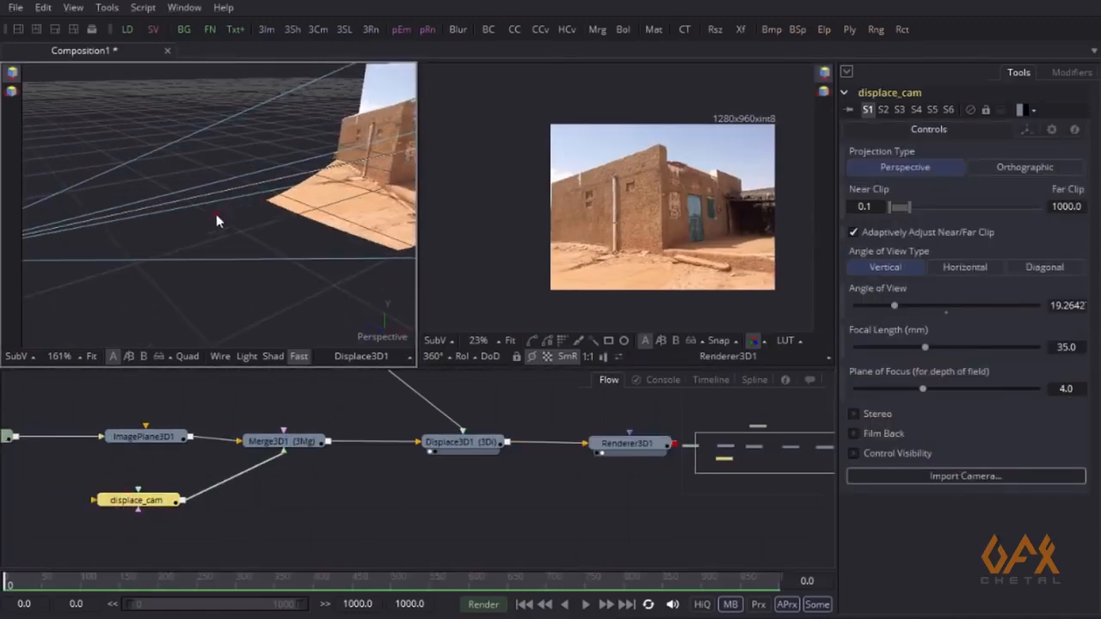
scroll(216, 221, "down", 5)
left_click_drag(152, 263, 197, 256)
left_click_drag(88, 239, 67, 244)
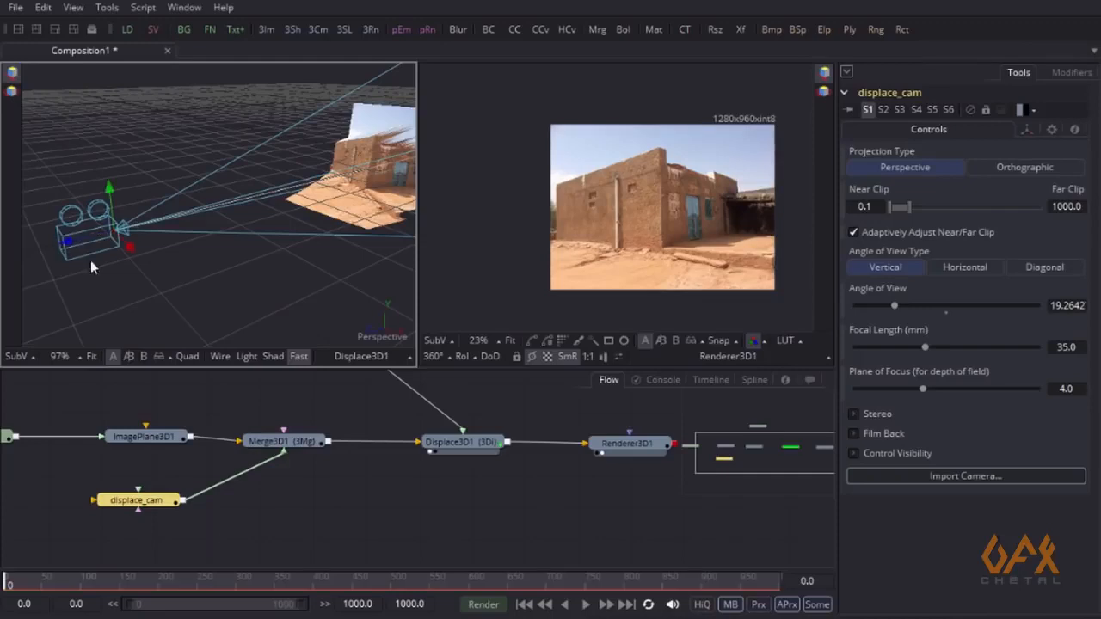
left_click_drag(303, 496, 273, 485)
left_click(273, 485)
left_click(591, 442)
left_click(336, 502)
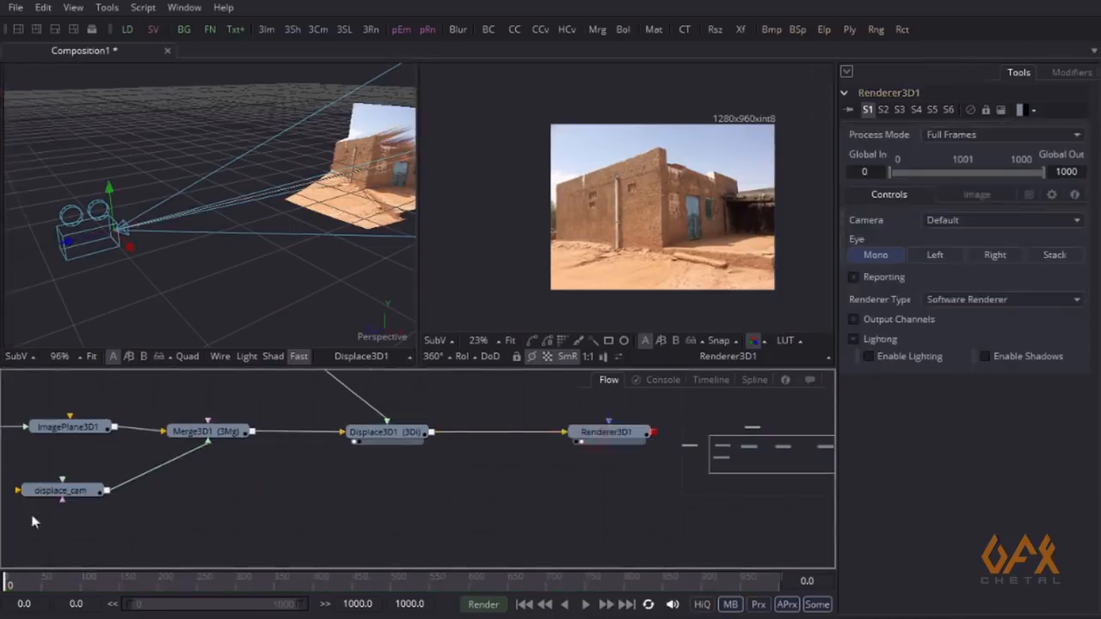
left_click(36, 496)
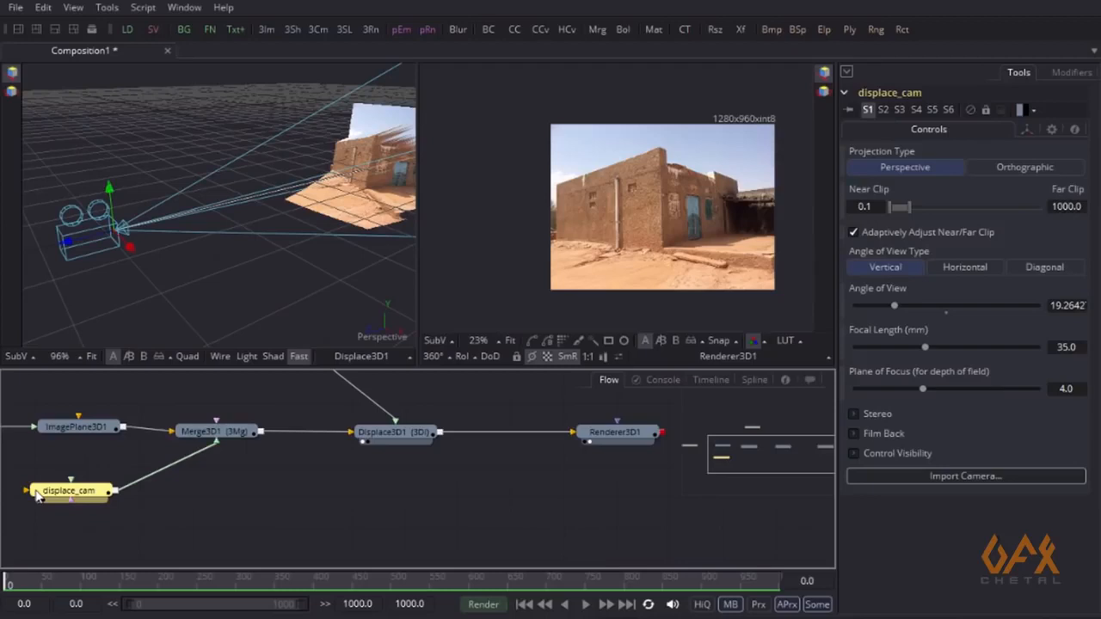
left_click(339, 490)
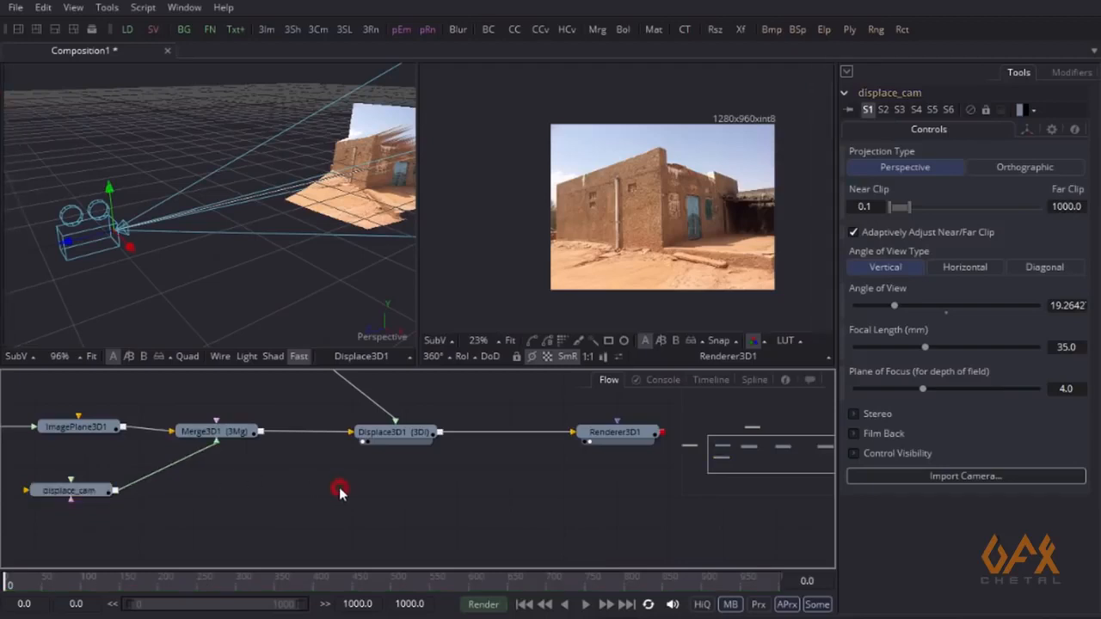
Duplicate the displace_cam node below the Displace 3D node and rename the copy as render_cam
key("ctrl+v")
left_click_drag(339, 487, 372, 506)
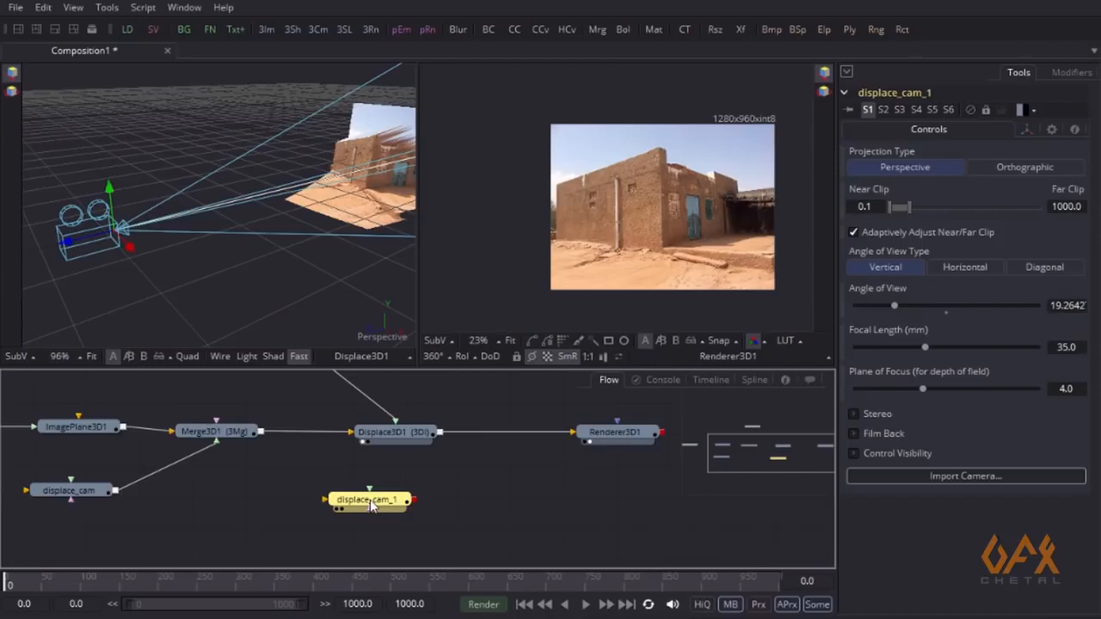
key("F2")
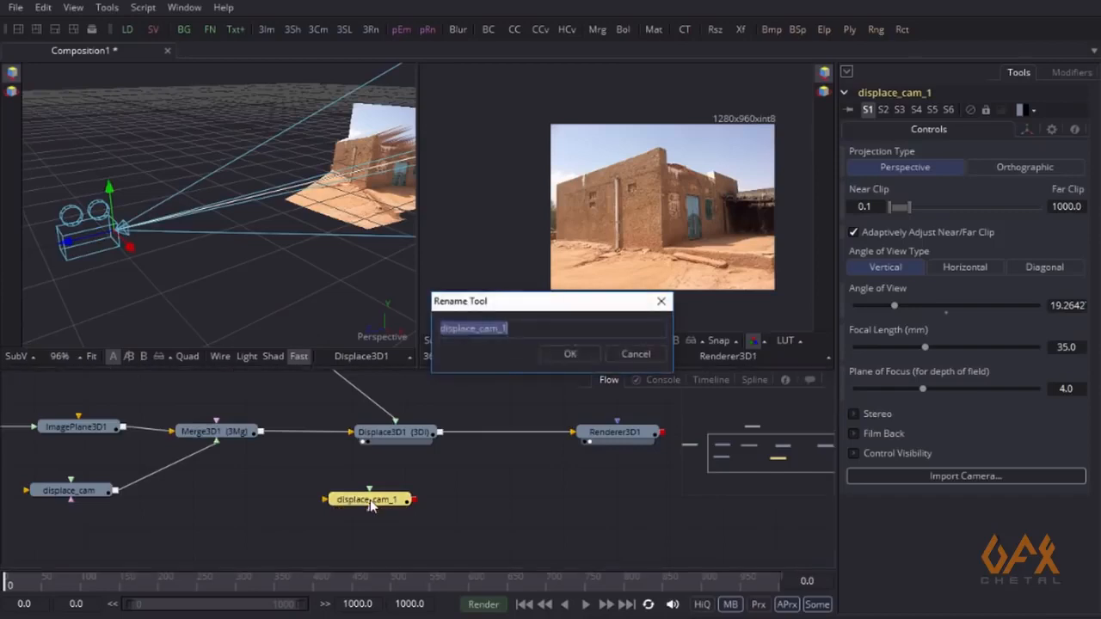
type("re")
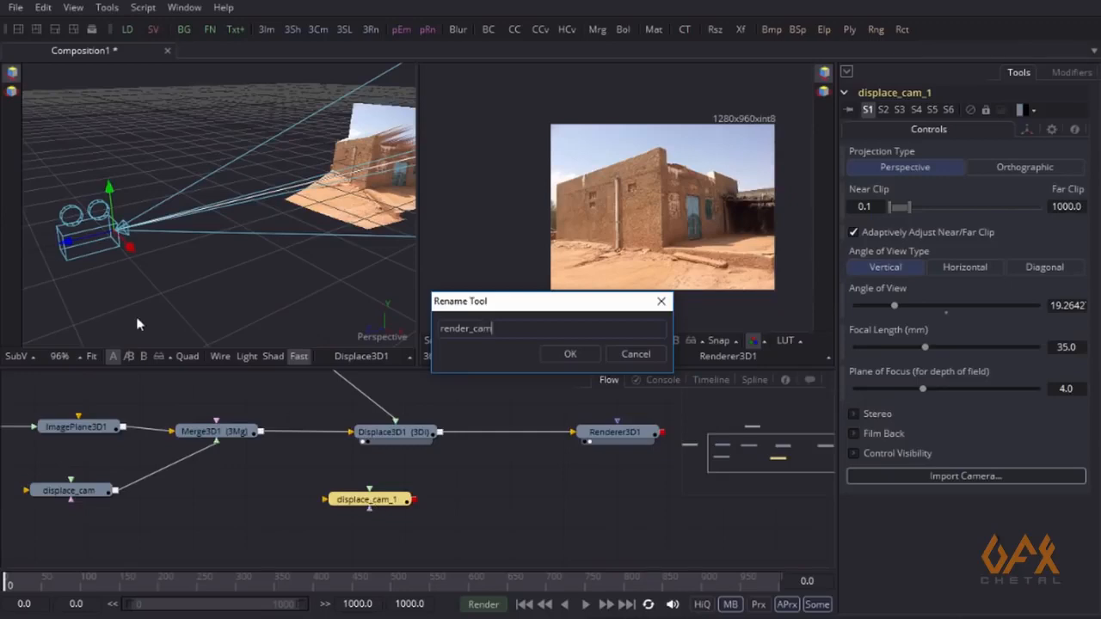
type("nder_cam")
left_click(570, 353)
Insert a Merge 3D node between the Displace 3D and Renderer 3D nodes and connect render_cam to it
left_click(417, 432)
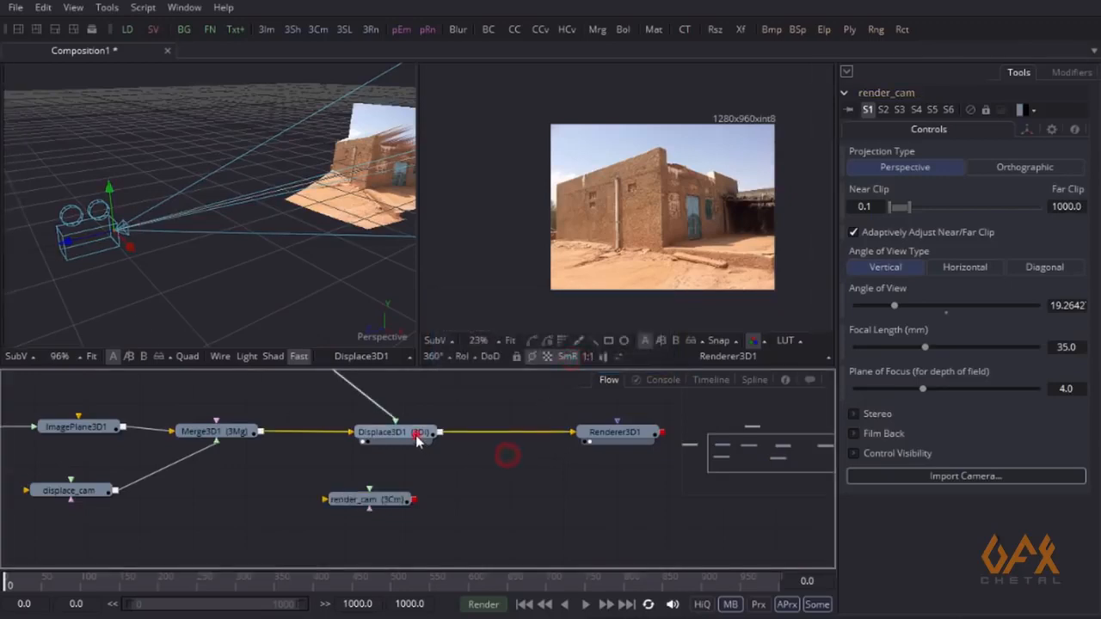
left_click(107, 7)
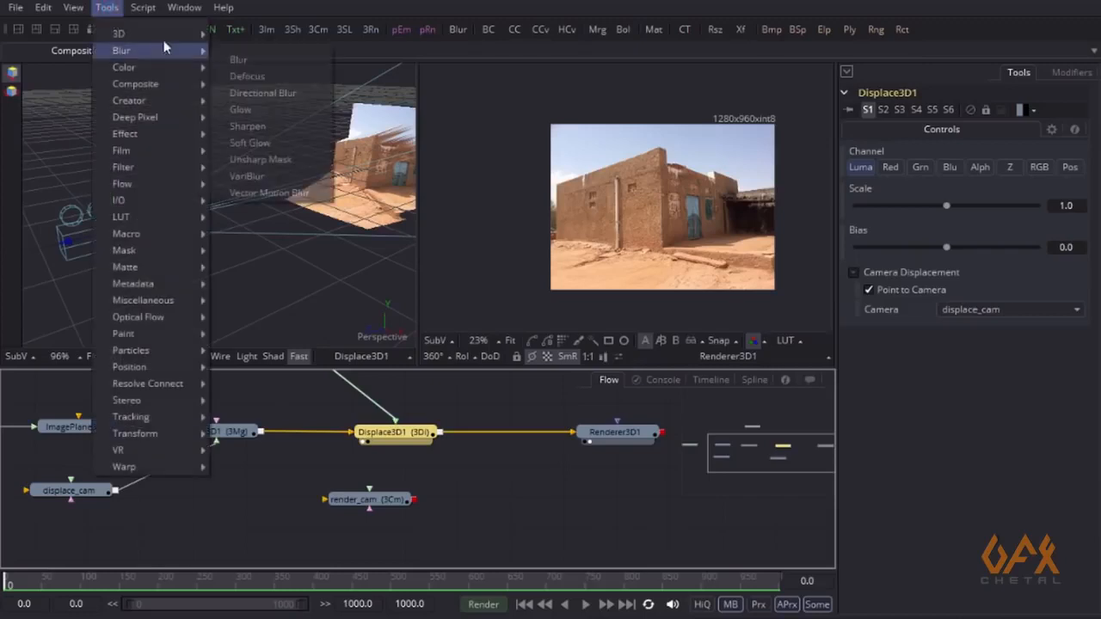
mouse_move(182, 34)
left_click(251, 293)
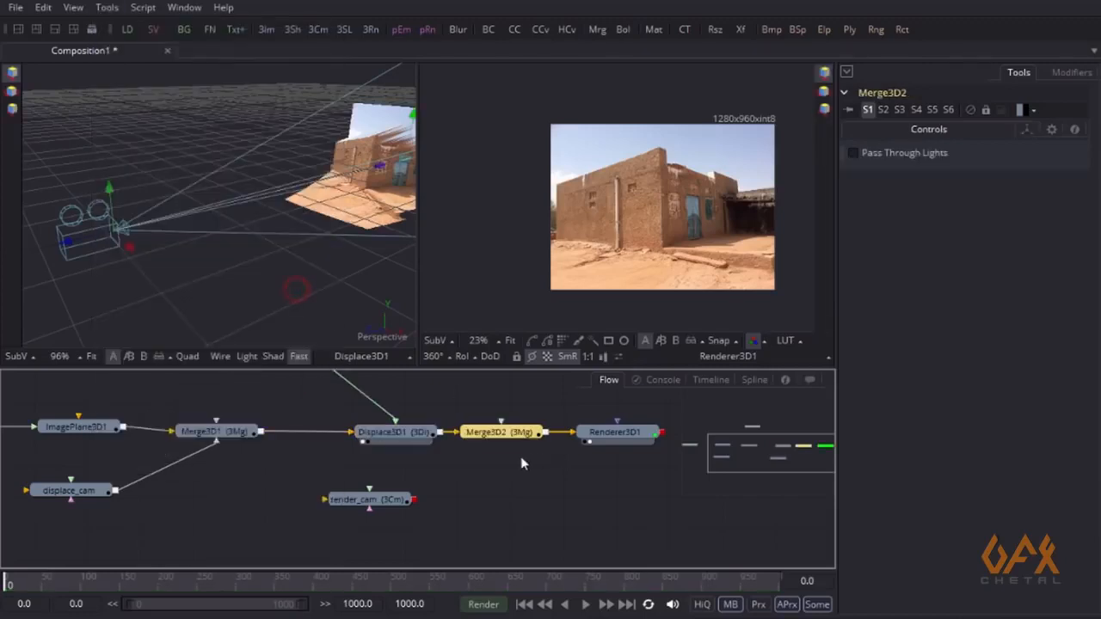
left_click_drag(431, 496, 508, 437)
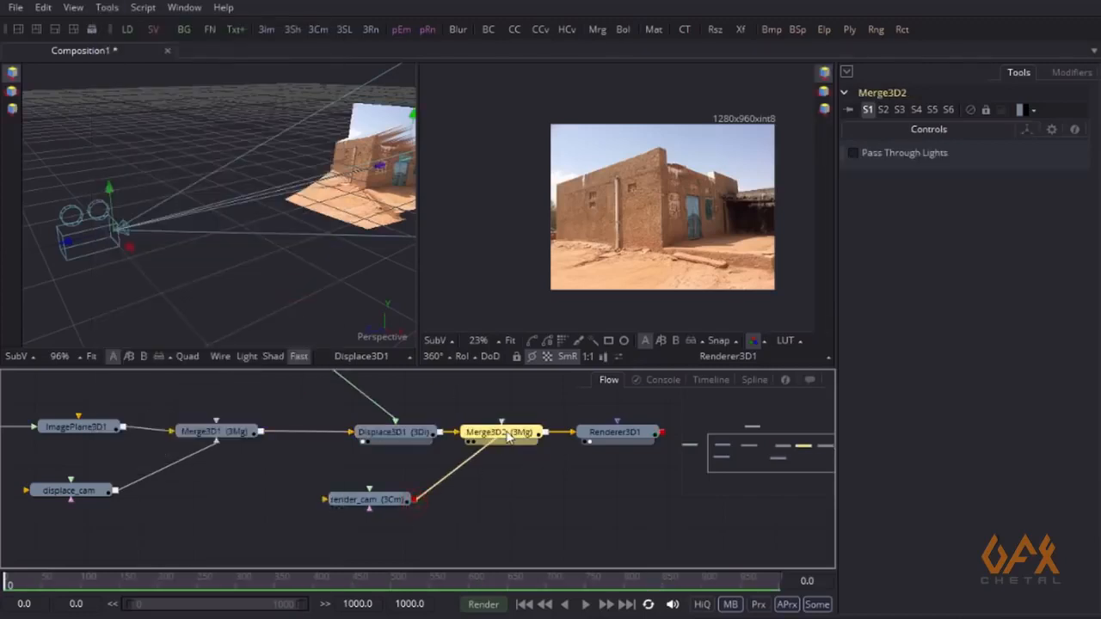
Set the Renderer 3D node's camera to render_cam
left_click(614, 437)
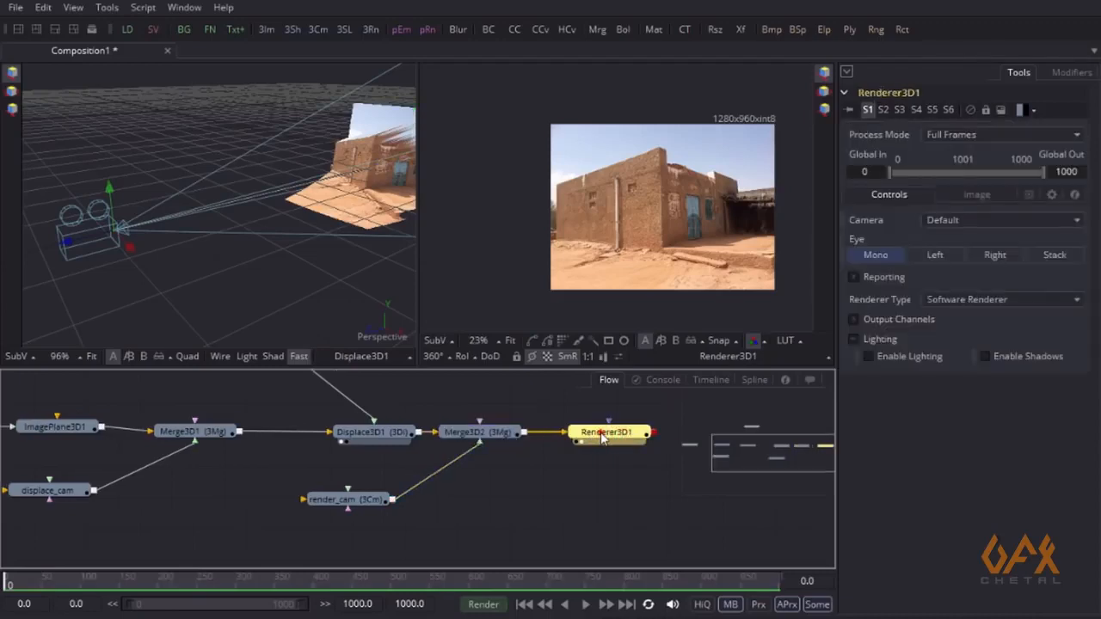
left_click(980, 220)
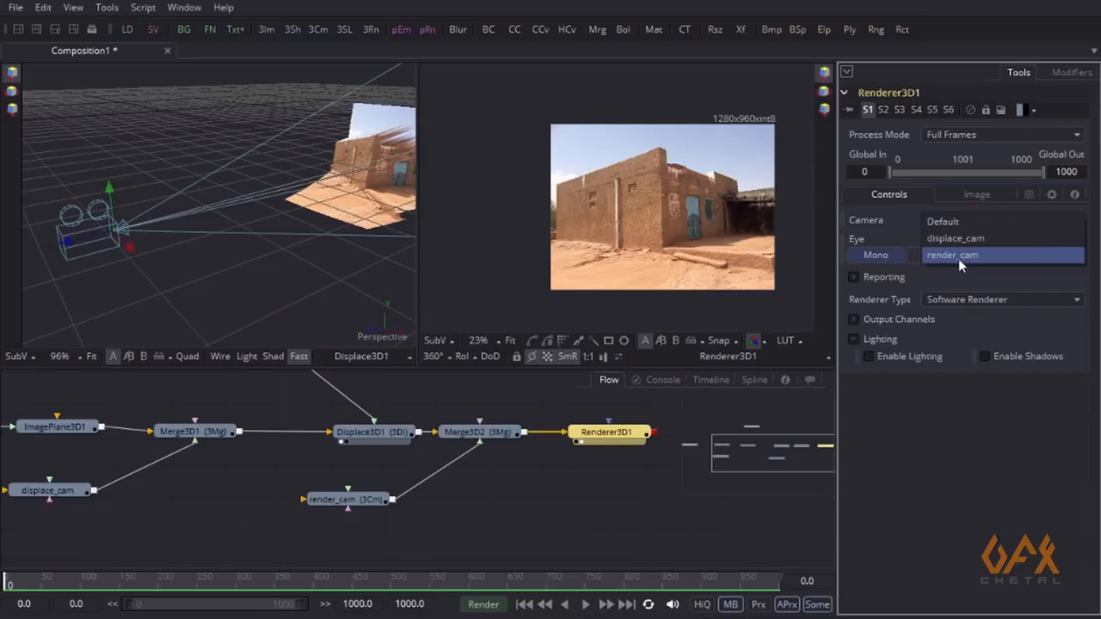
left_click(960, 256)
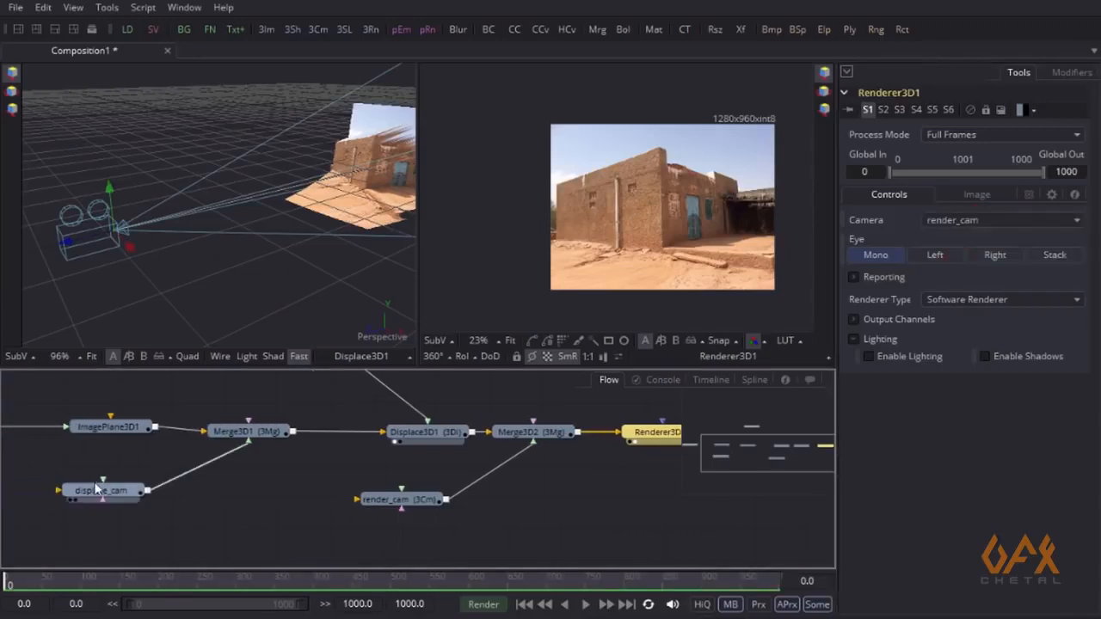
Select render_cam and set the composition's end frame to 100
left_click(92, 494)
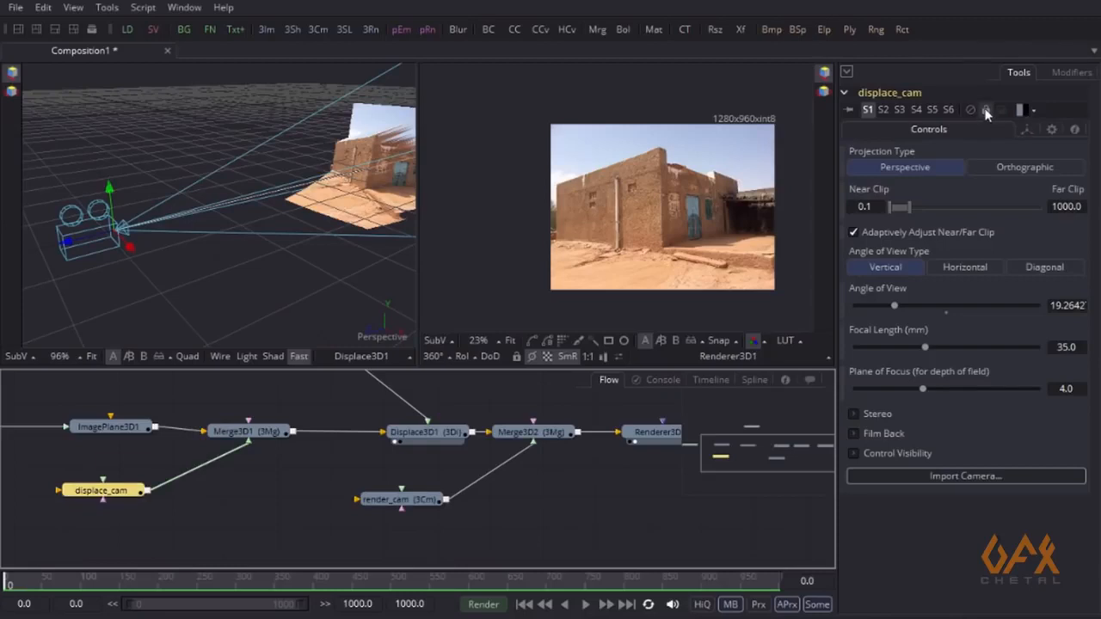
left_click(389, 506)
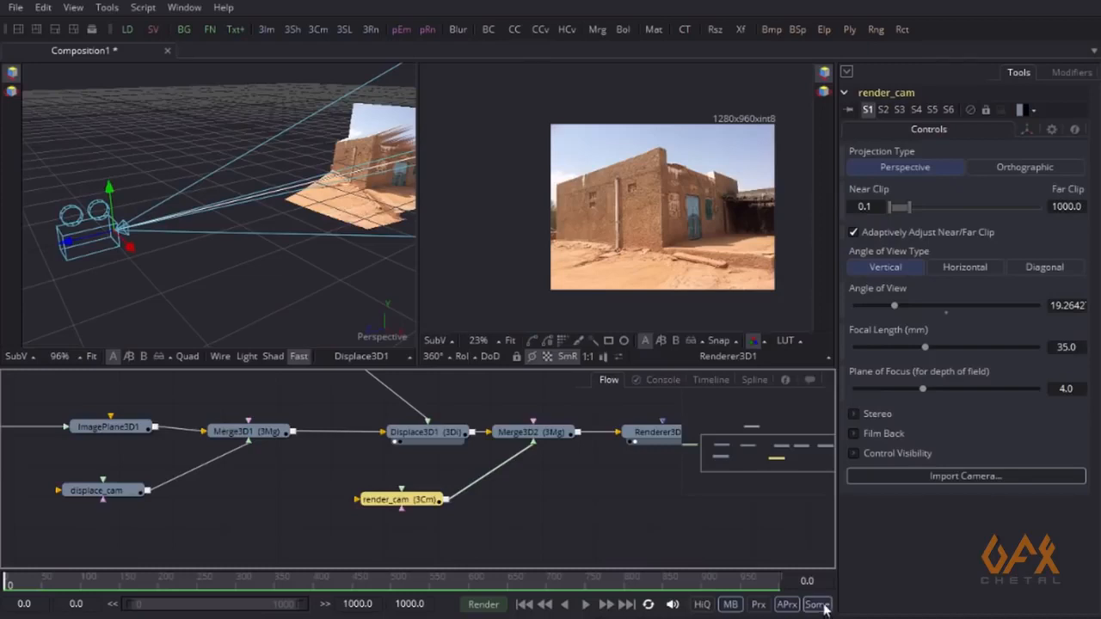
left_click(421, 603)
type("100")
key("Return")
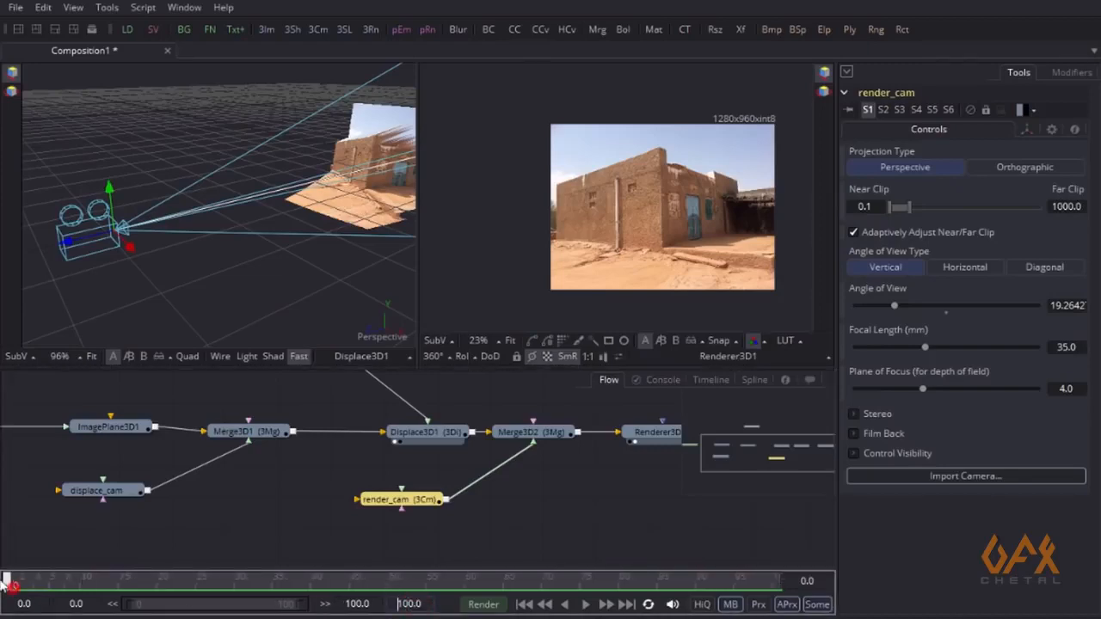
Animate the whole translation group of render_cam from frame 0
left_click(399, 512)
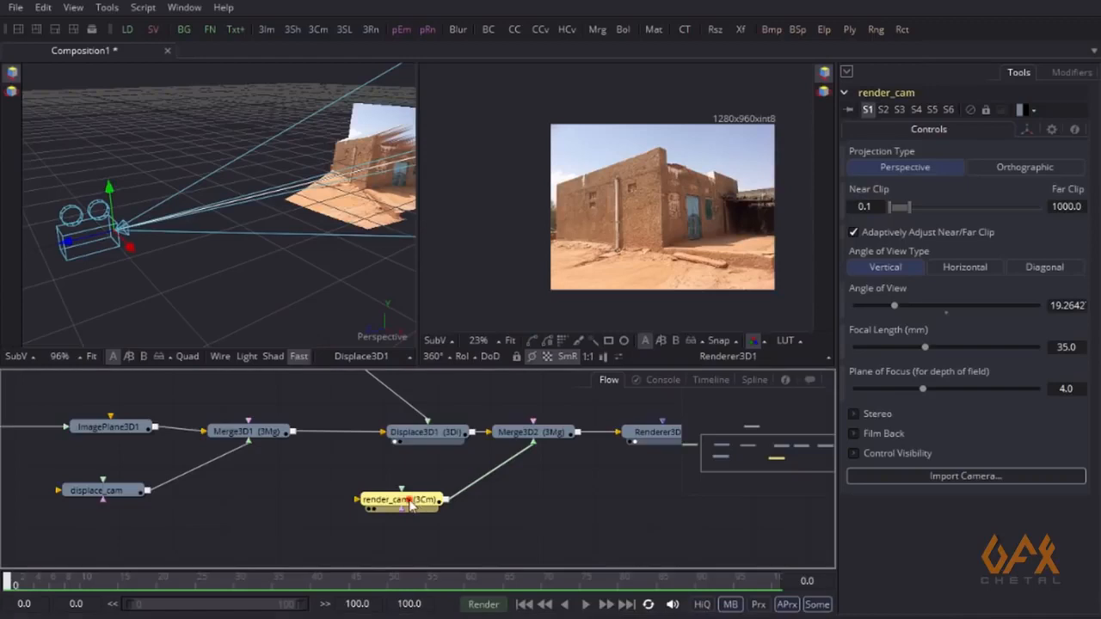
left_click(1028, 129)
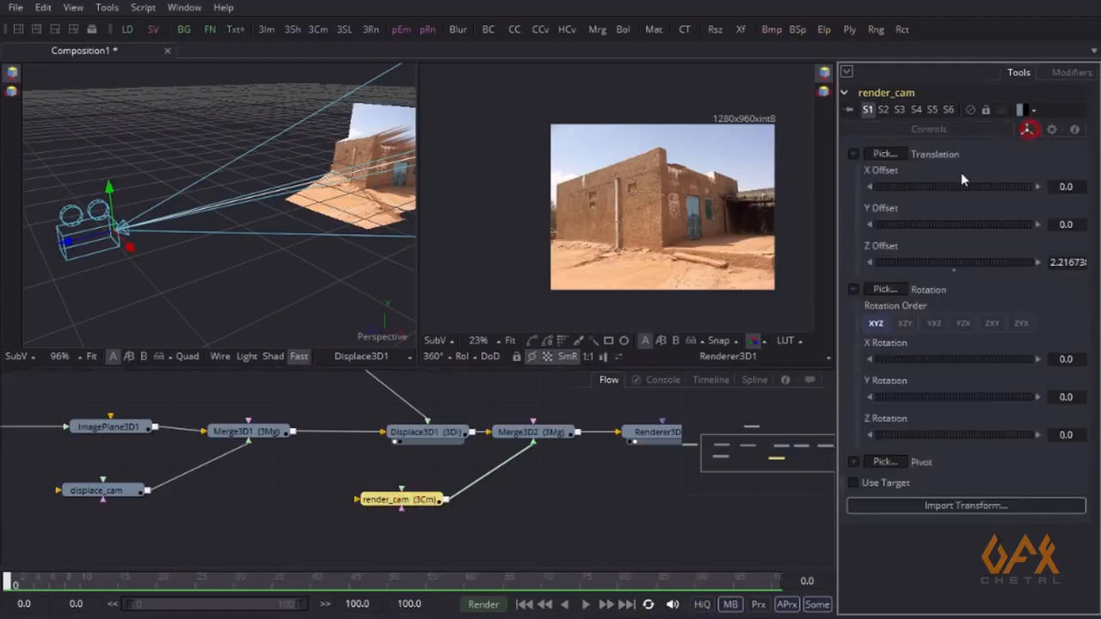
right_click(904, 170)
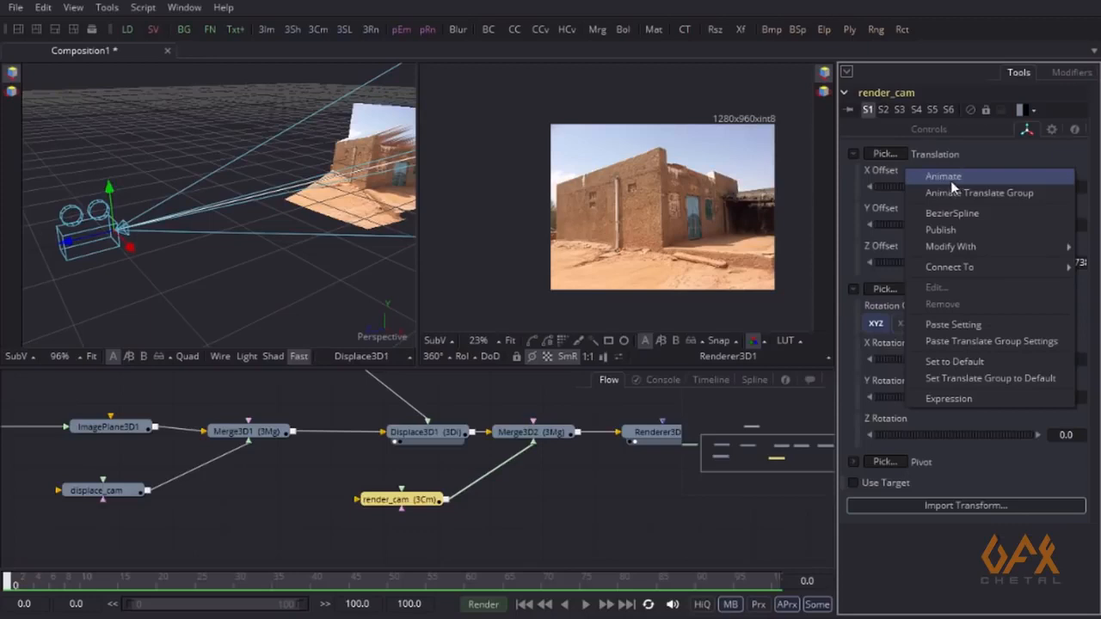
left_click(1026, 131)
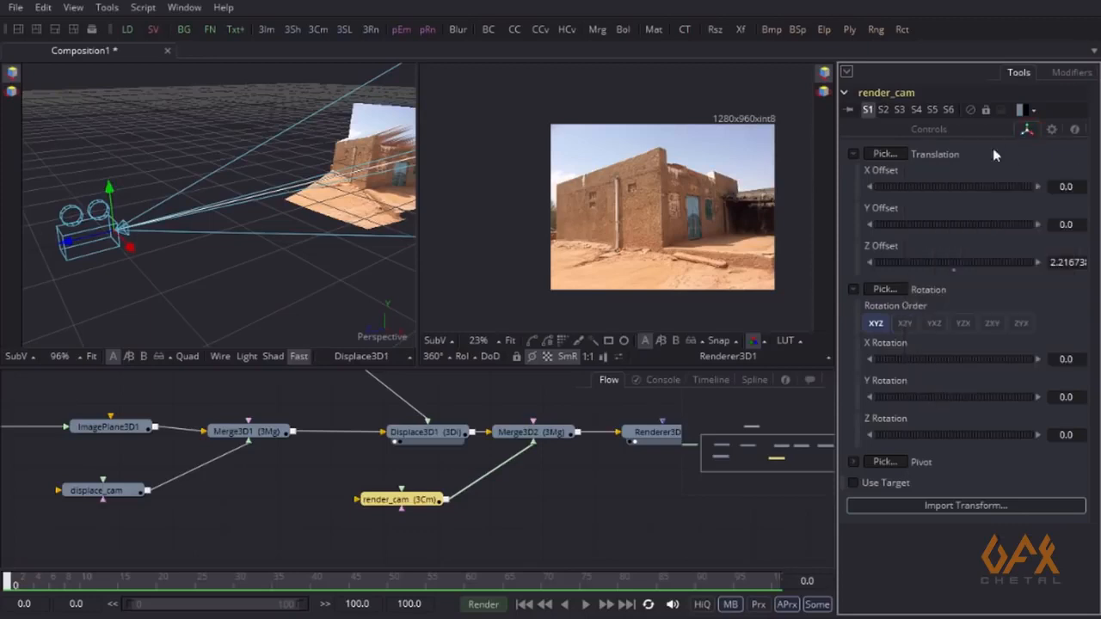
right_click(896, 172)
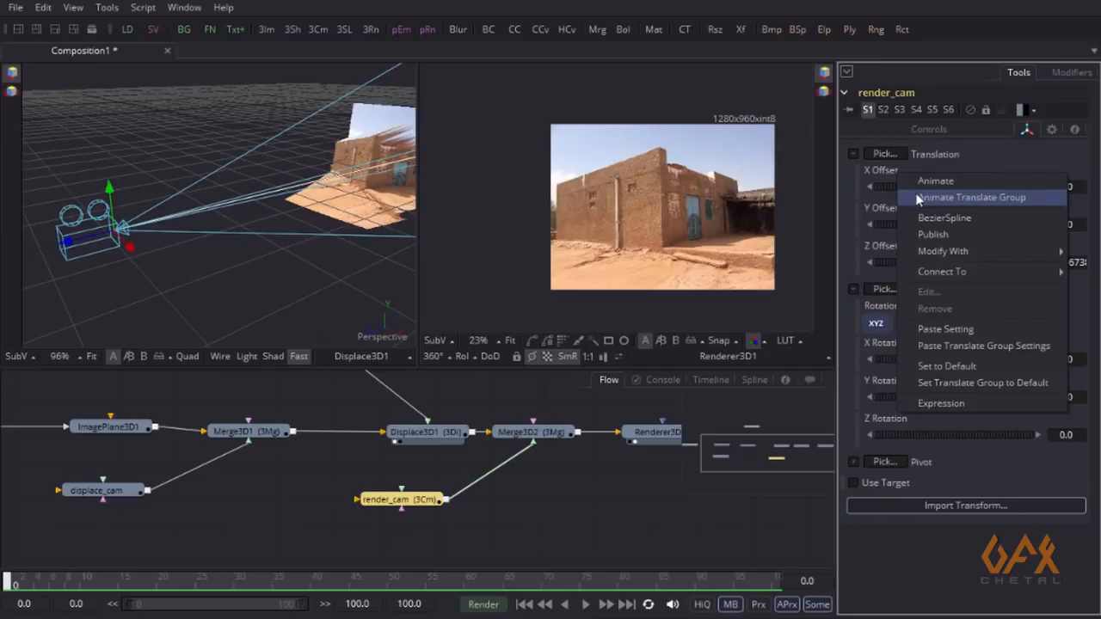
left_click(918, 197)
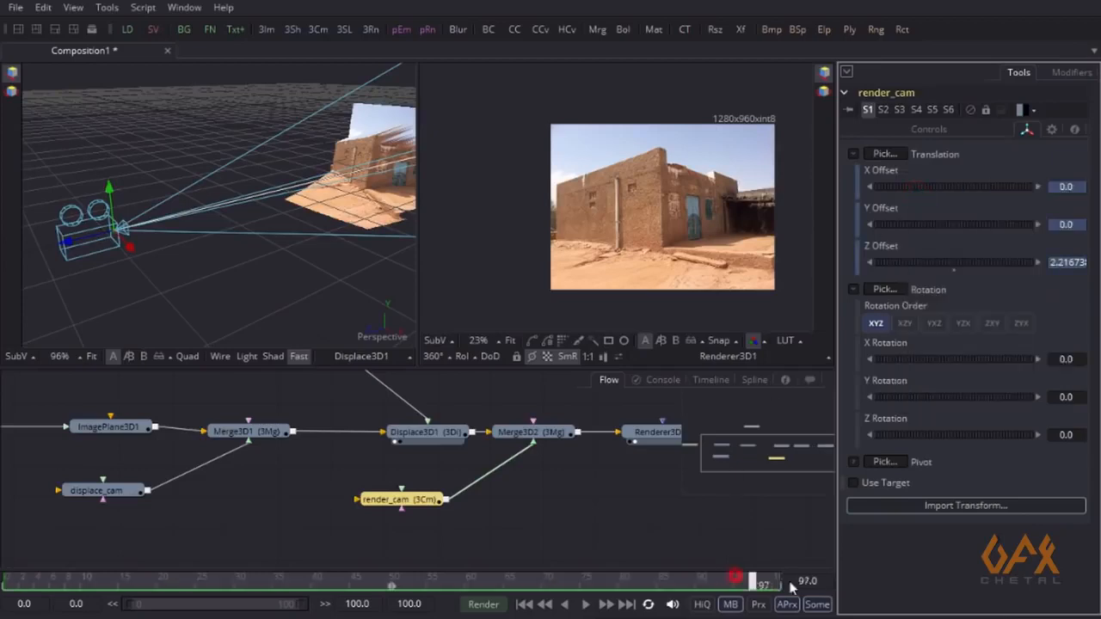
At frame 100, move render_cam toward the house to about X -0.043 and Z 1.81
left_click(67, 244)
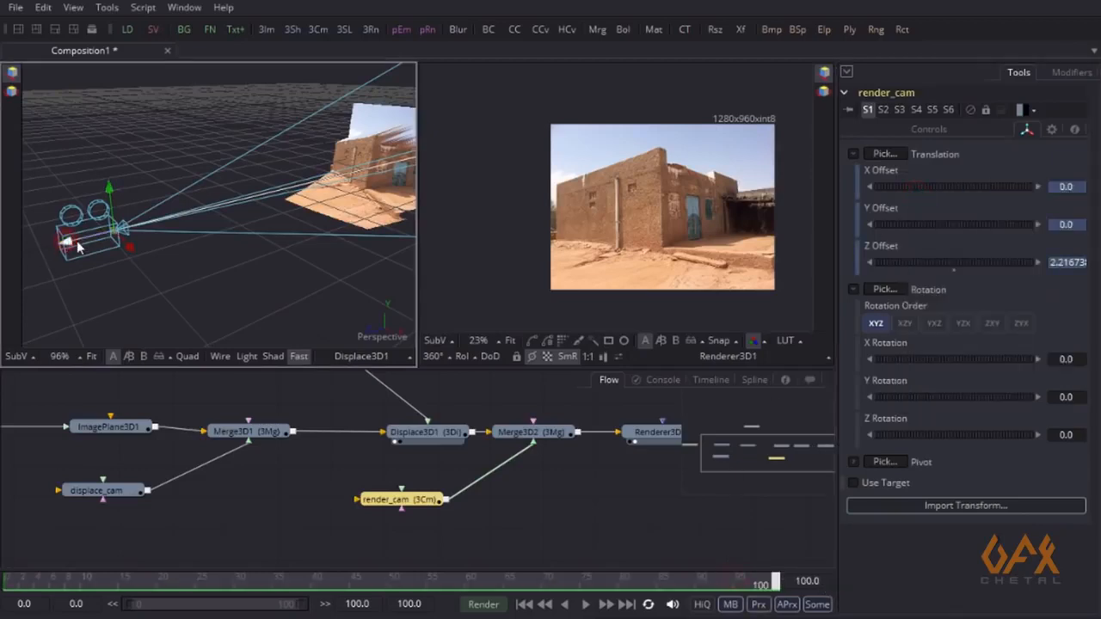
left_click(381, 504)
left_click_drag(66, 251, 153, 240)
left_click_drag(222, 228, 216, 219)
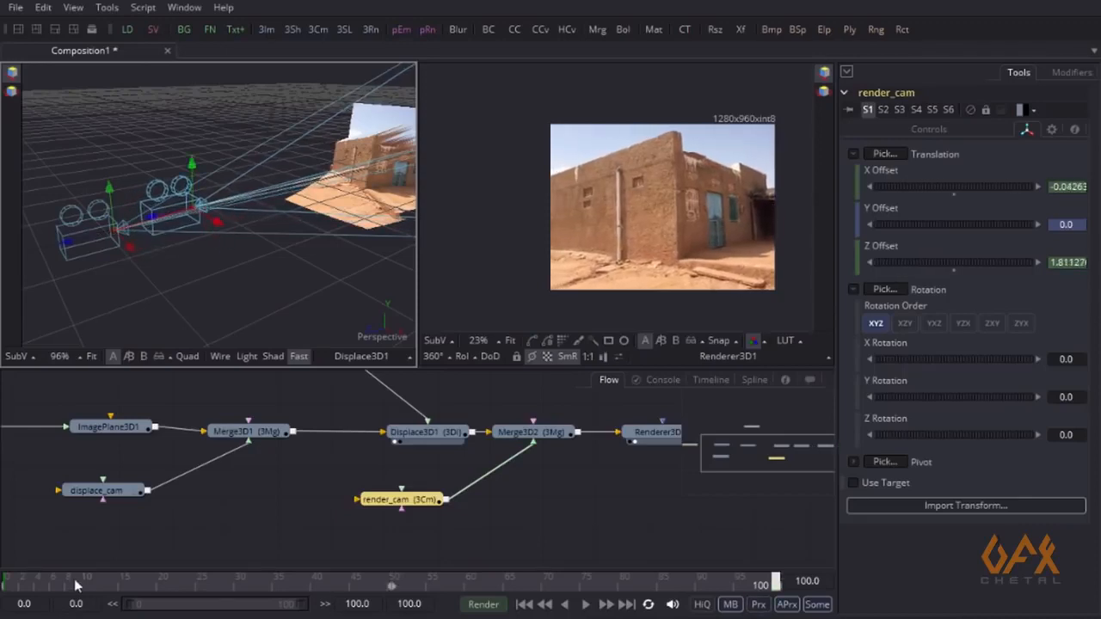
Play back the render camera animation from frame 0 and stop it after checking the rendered move
left_click_drag(75, 585, 7, 583)
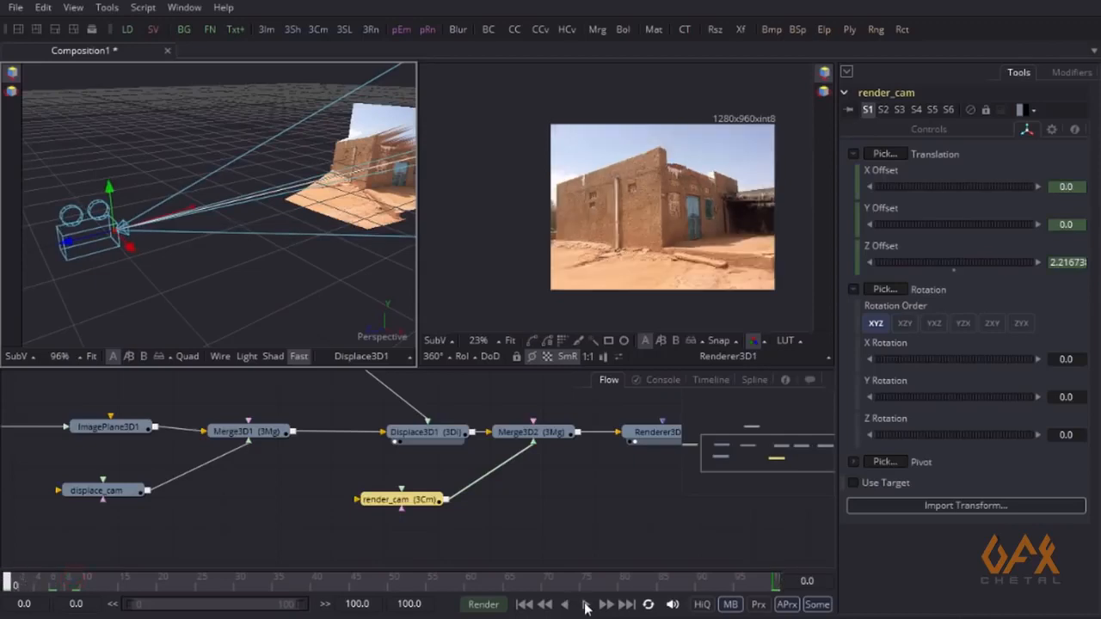
left_click(585, 606)
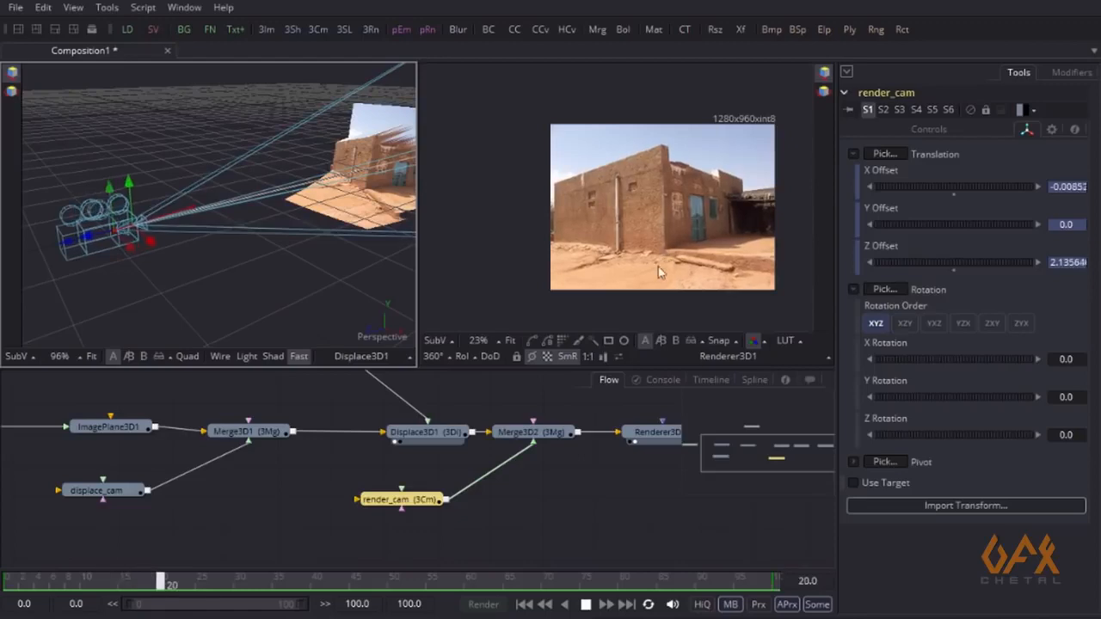
left_click(586, 605)
Review the node flow around the source images and show the house depth map in the second viewer
left_click_drag(381, 534, 250, 538)
left_click_drag(302, 505, 400, 478)
left_click_drag(374, 482, 362, 511)
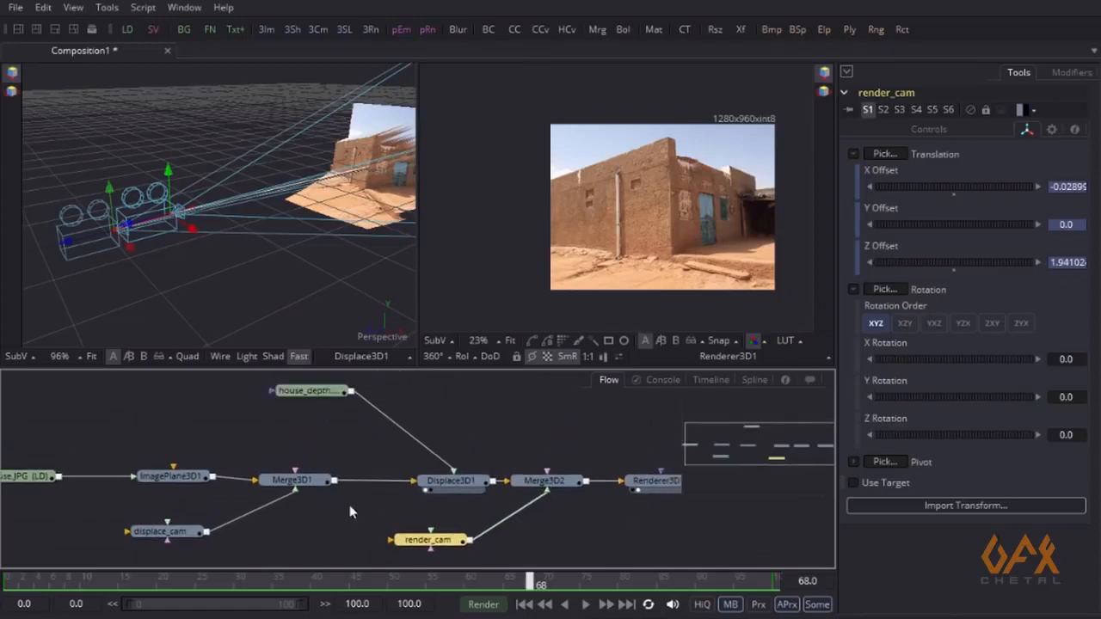
left_click_drag(484, 282, 613, 182)
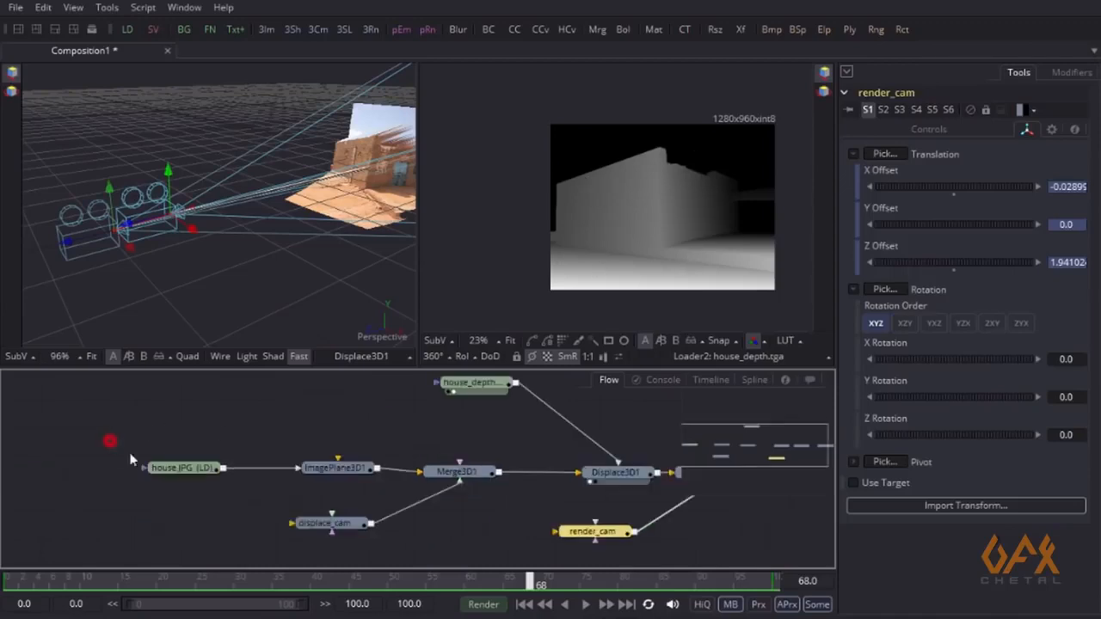
Load house.JPG into a new composition, show it in the first viewer, and enlarge the viewer area to fit the image
left_click_drag(131, 460, 228, 485)
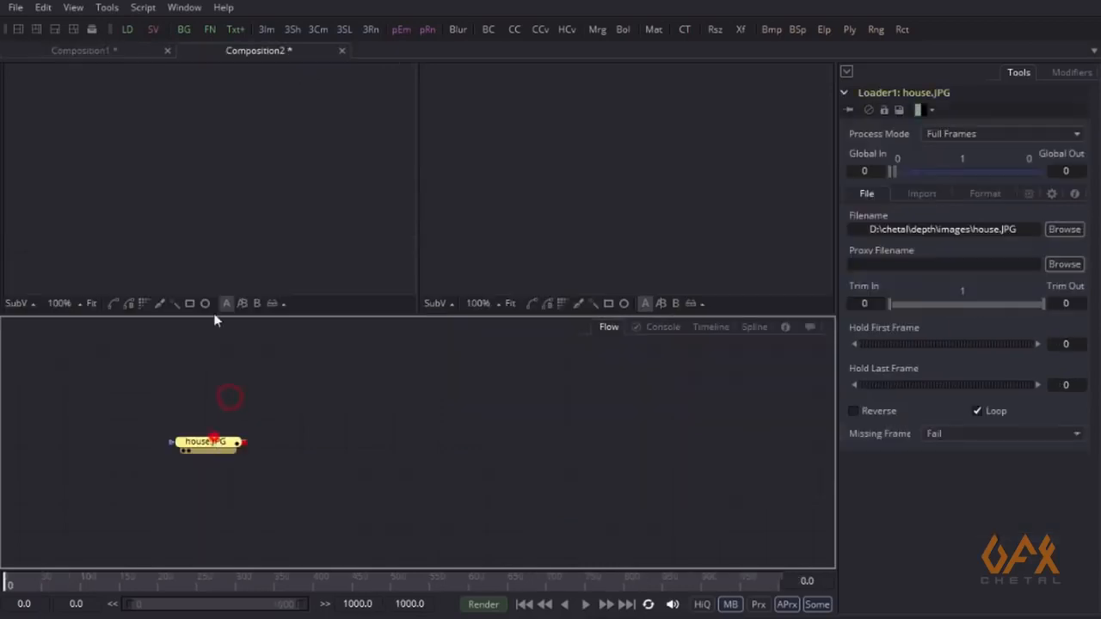
left_click_drag(214, 315, 226, 223)
left_click_drag(354, 211, 106, 219)
left_click_drag(205, 168, 136, 187)
scroll(132, 186, "down", 1)
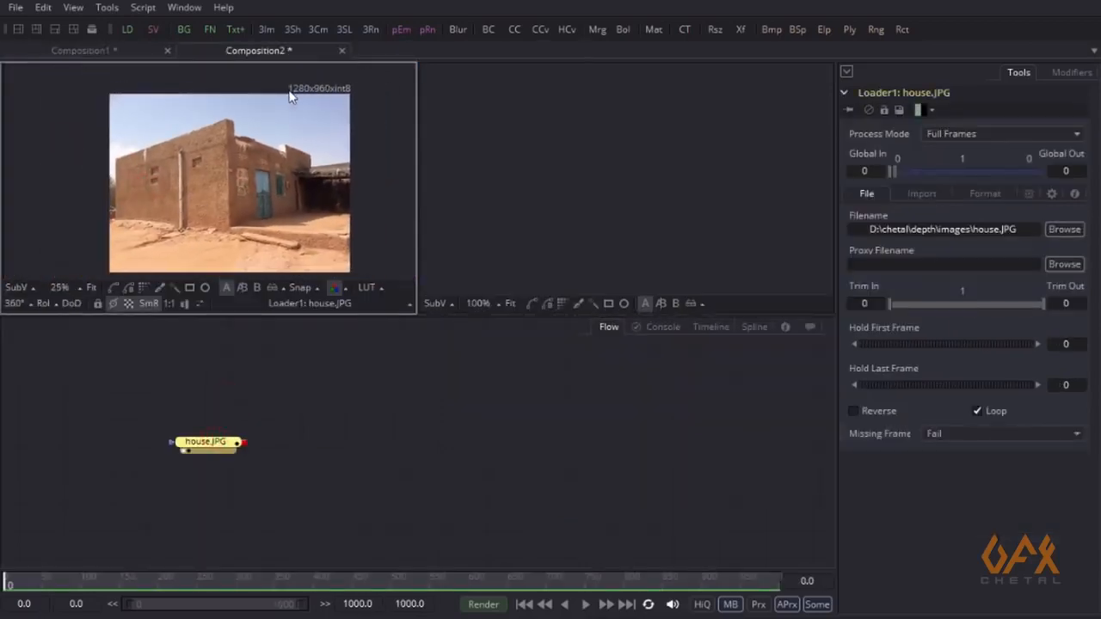
left_click_drag(286, 139, 295, 130)
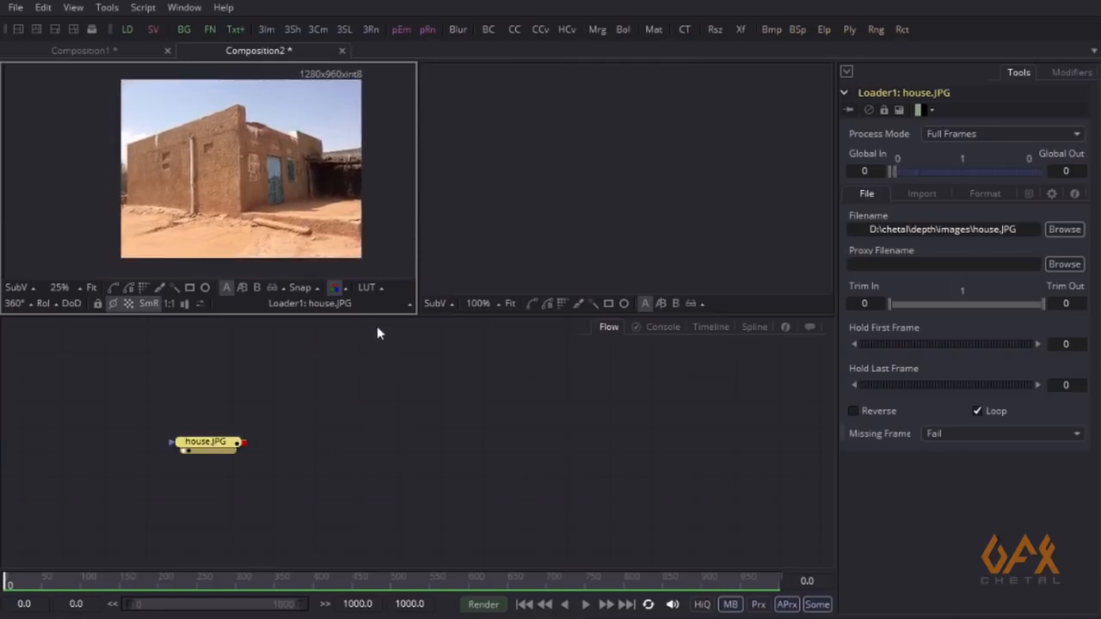
left_click_drag(371, 318, 372, 363)
left_click_drag(321, 206, 222, 215)
scroll(258, 223, "up", 2)
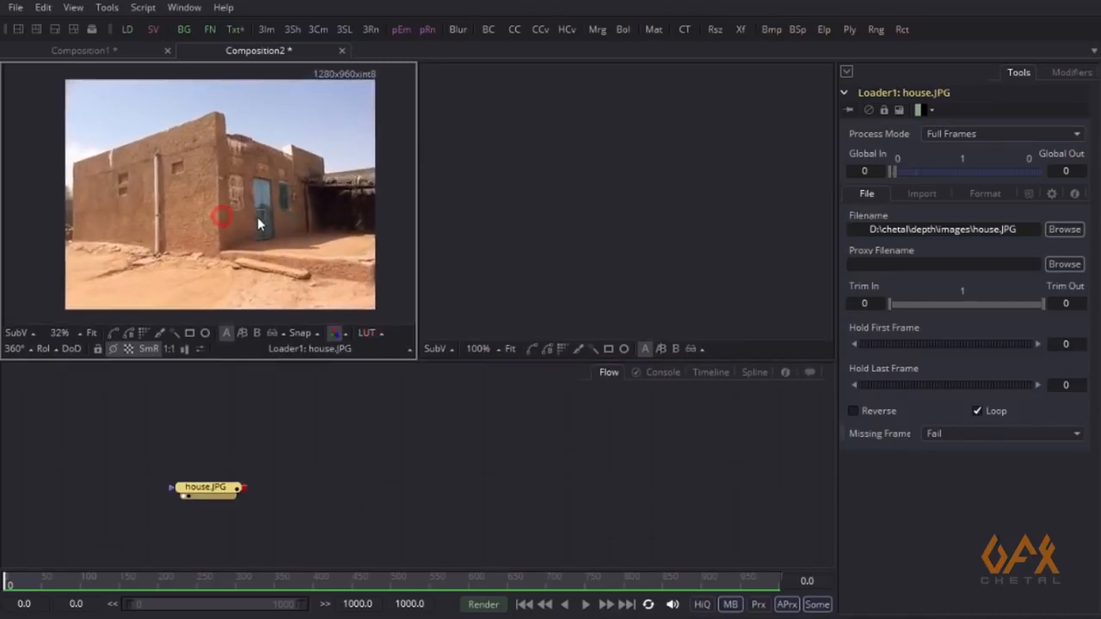
Set Composition2's frame format to 1280 by 960 pixels and save the preferences
left_click(218, 430)
left_click(16, 9)
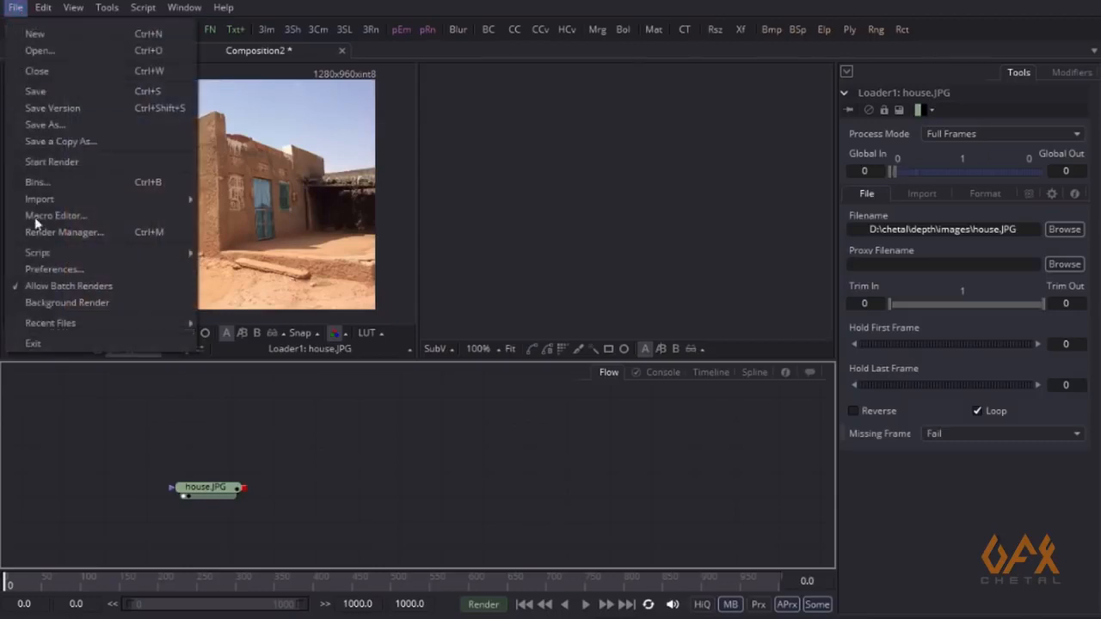
left_click(42, 267)
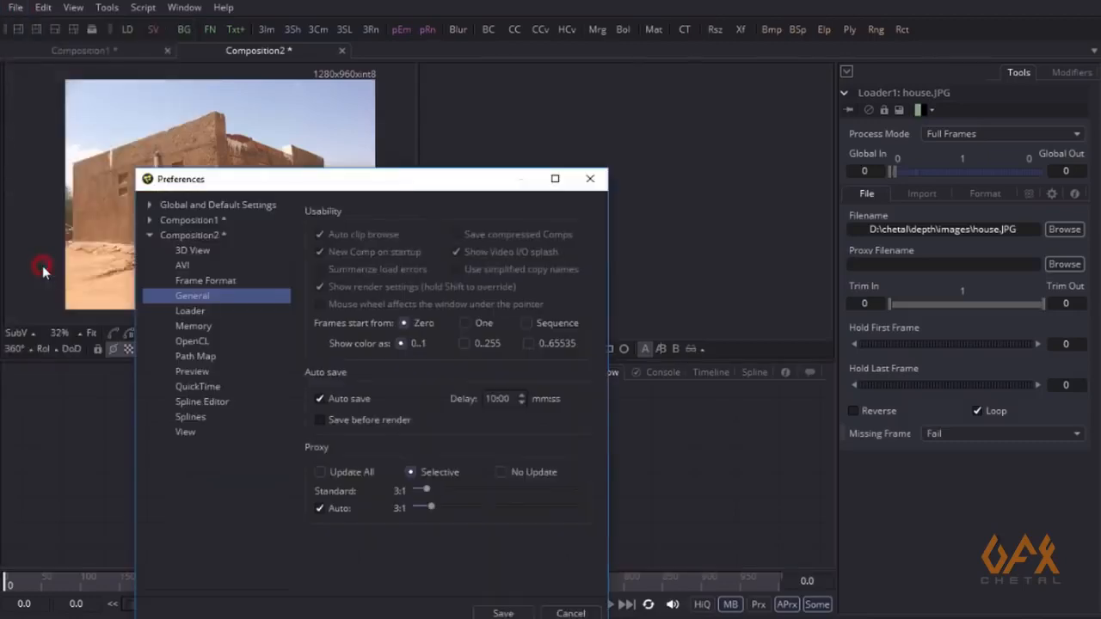
left_click(211, 282)
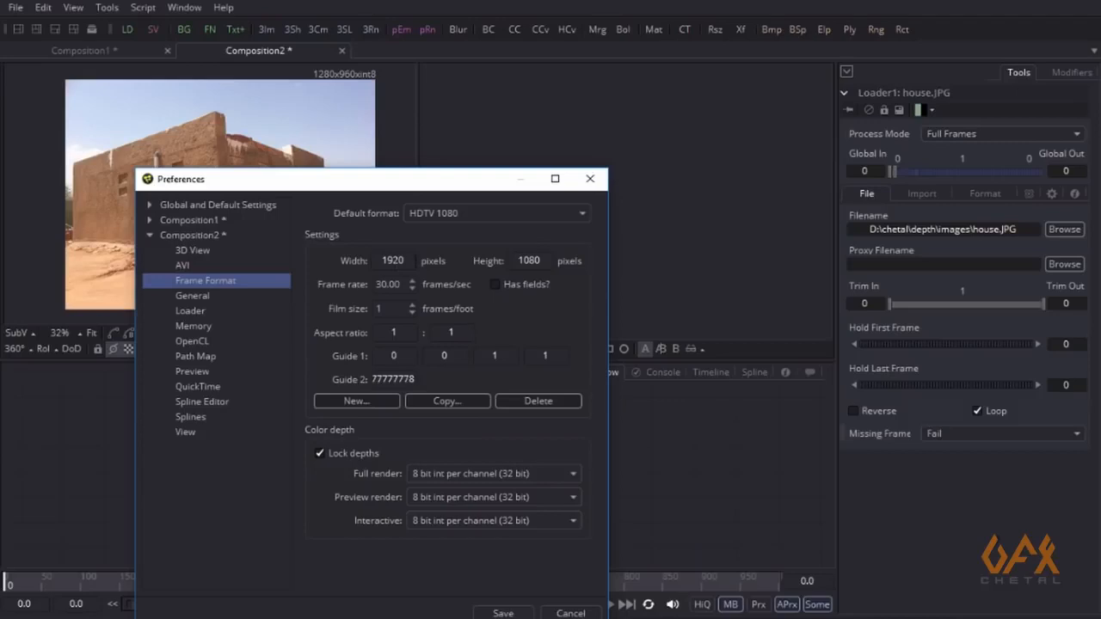
double_click(412, 260)
type("1280")
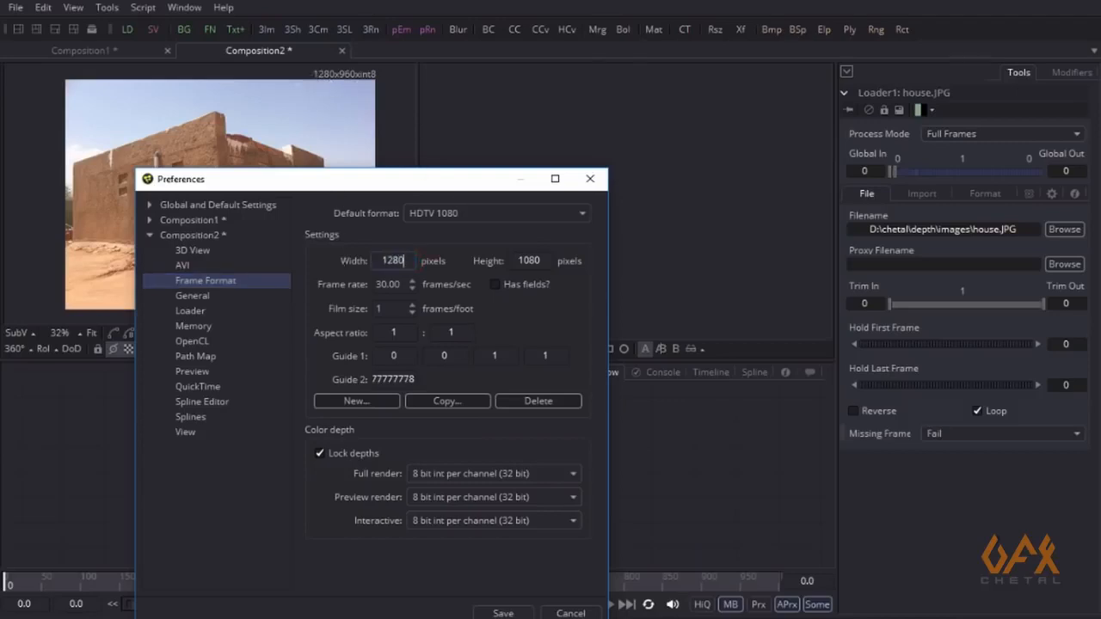
key("Tab")
type("960")
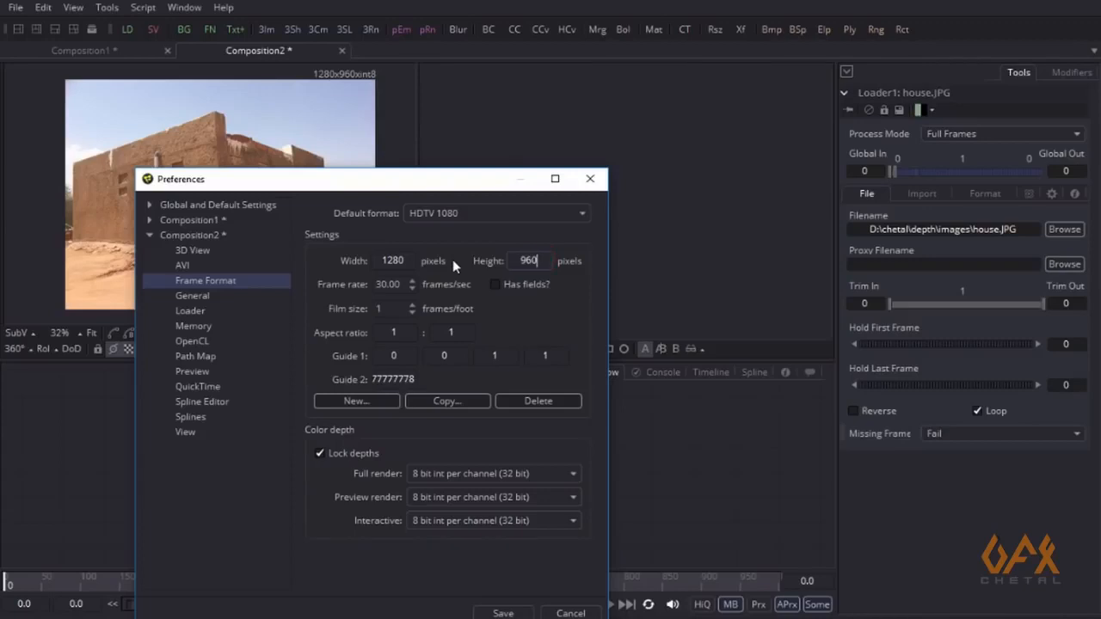
left_click(503, 612)
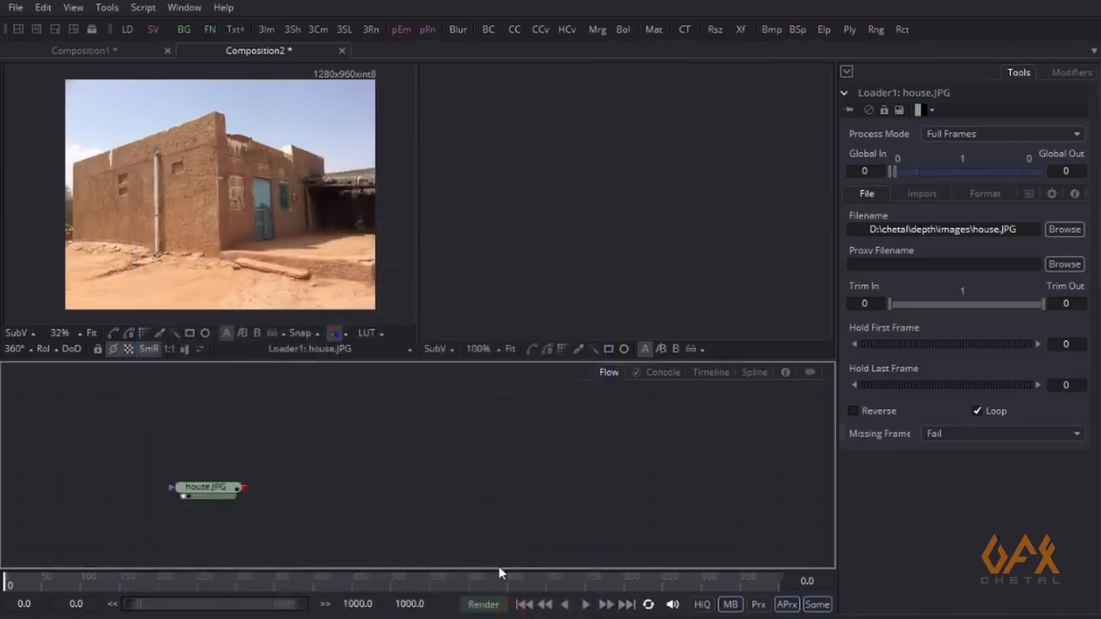
Add an Image Plane 3D node beside the house.JPG loader and feed the photo into it
left_click(315, 442)
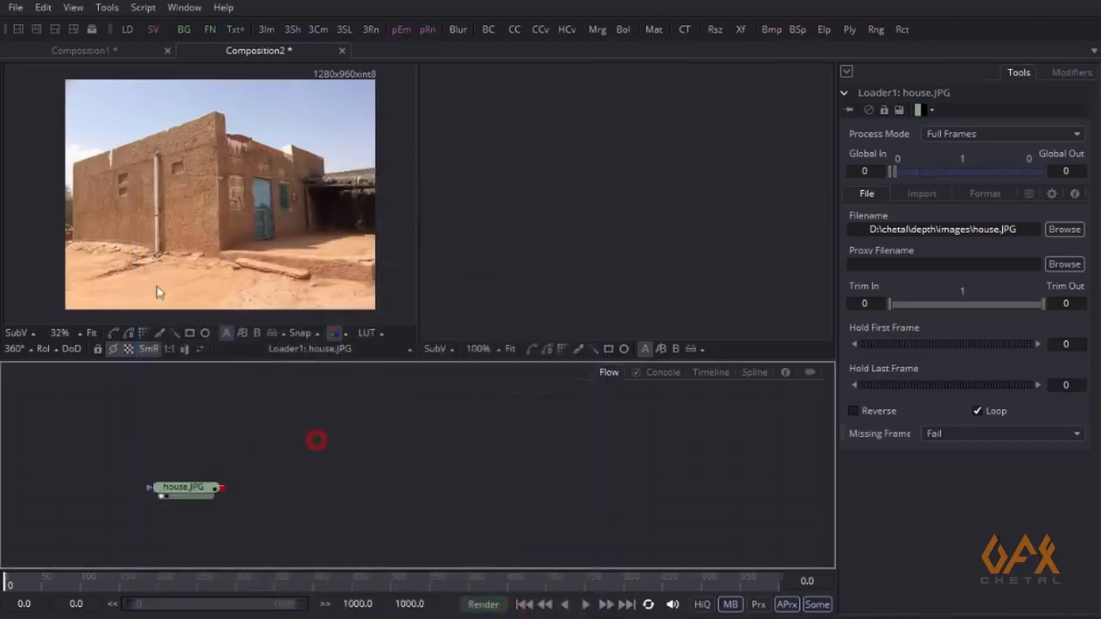
left_click(107, 8)
mouse_move(126, 32)
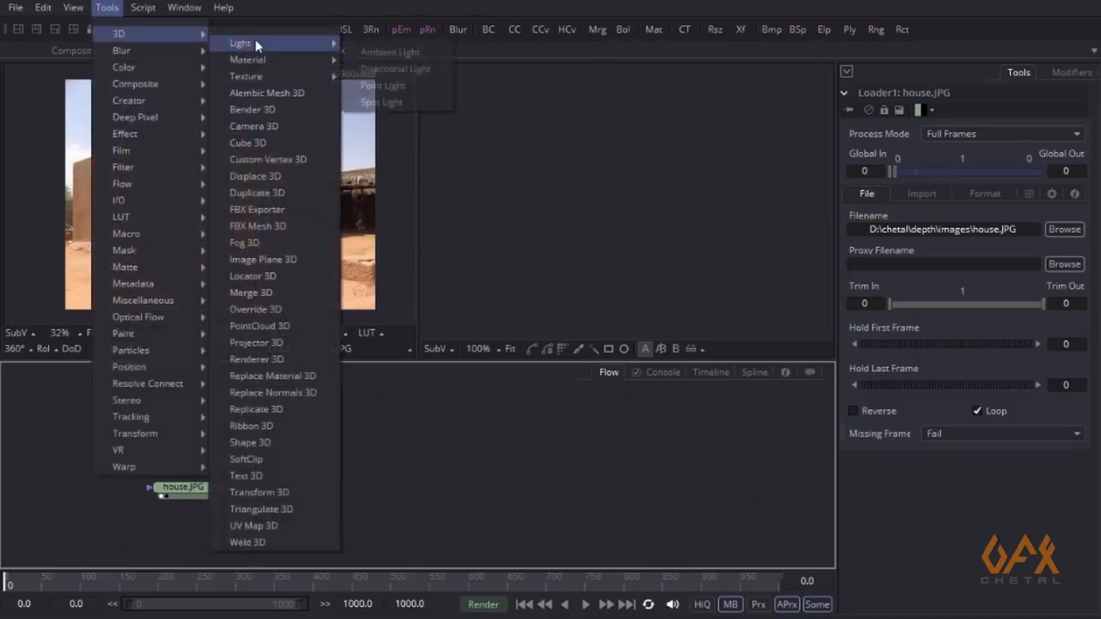
left_click(287, 259)
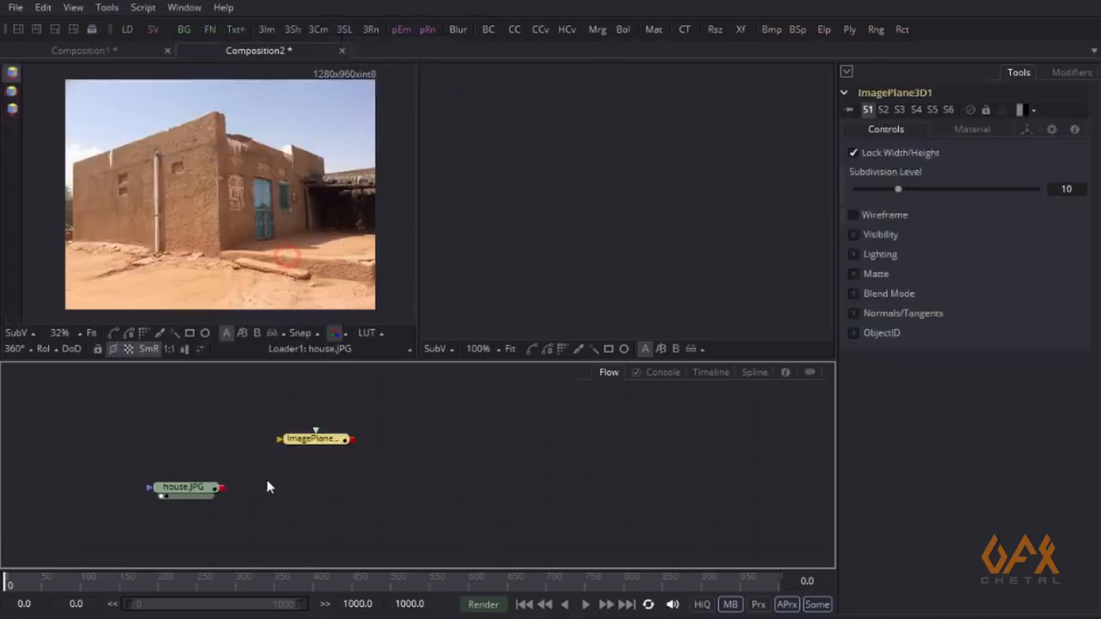
left_click_drag(309, 441, 308, 499)
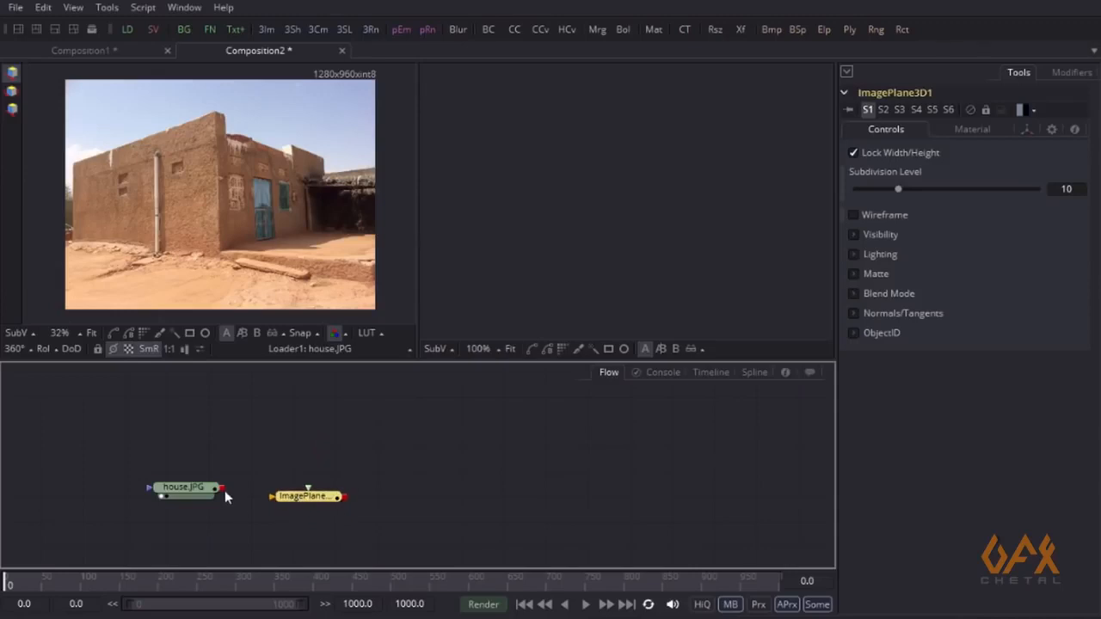
left_click_drag(222, 488, 321, 490)
left_click(345, 480)
Add a Camera 3D to the image plane through a Merge 3D and place the camera node below the merge
left_click(303, 488)
left_click(106, 8)
mouse_move(146, 39)
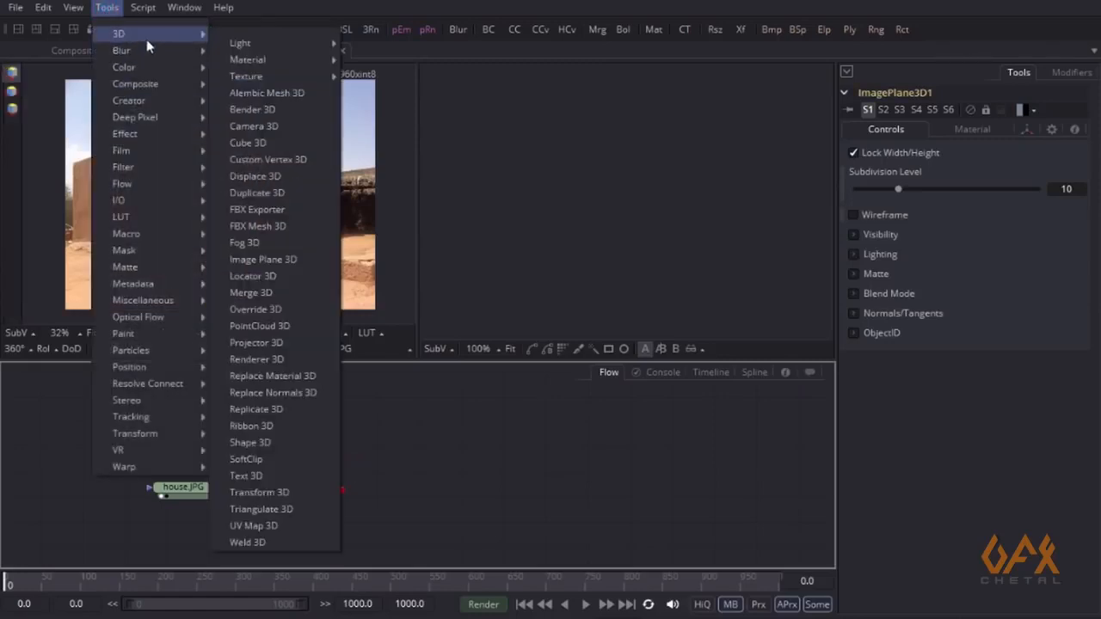
left_click(266, 133)
left_click(385, 516)
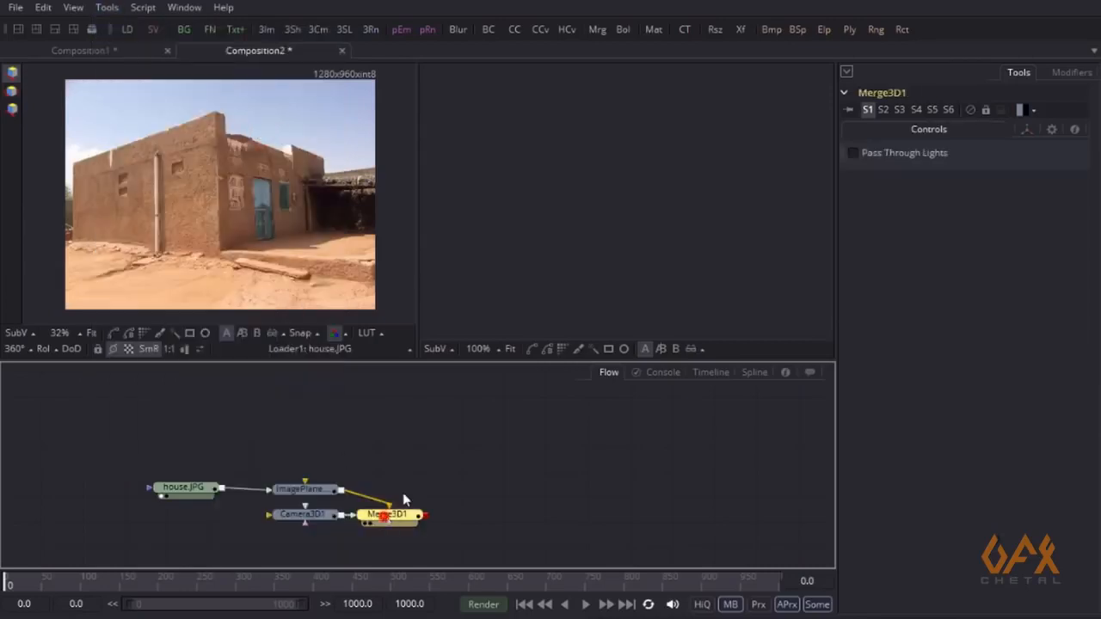
left_click_drag(305, 514, 379, 527)
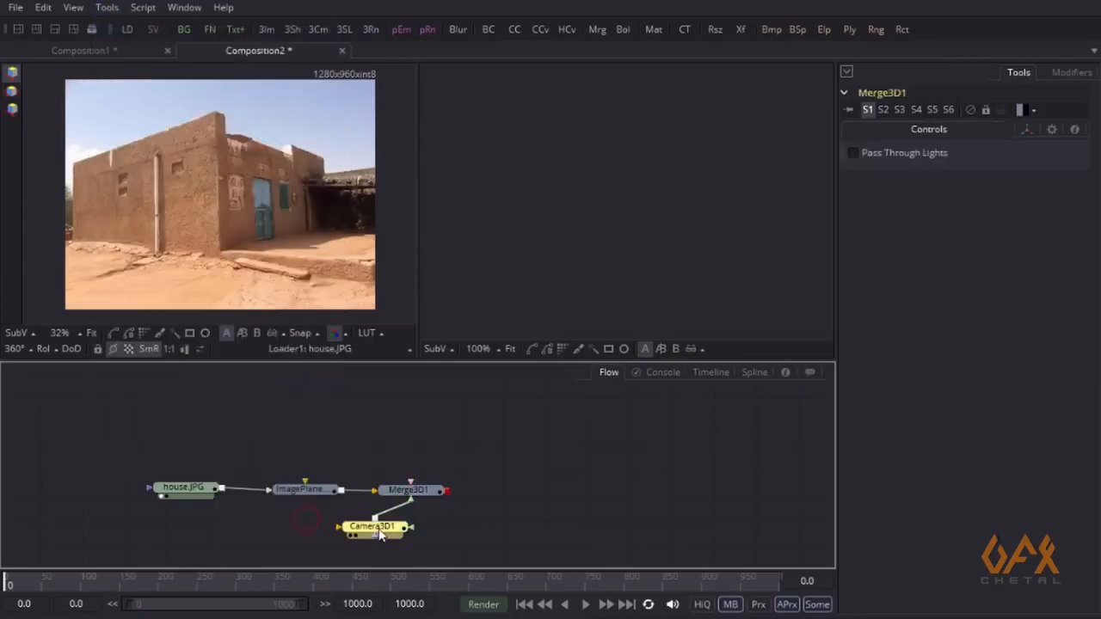
Show the merged 3D scene in the first viewer and examine the image plane and camera from several angles
key("1")
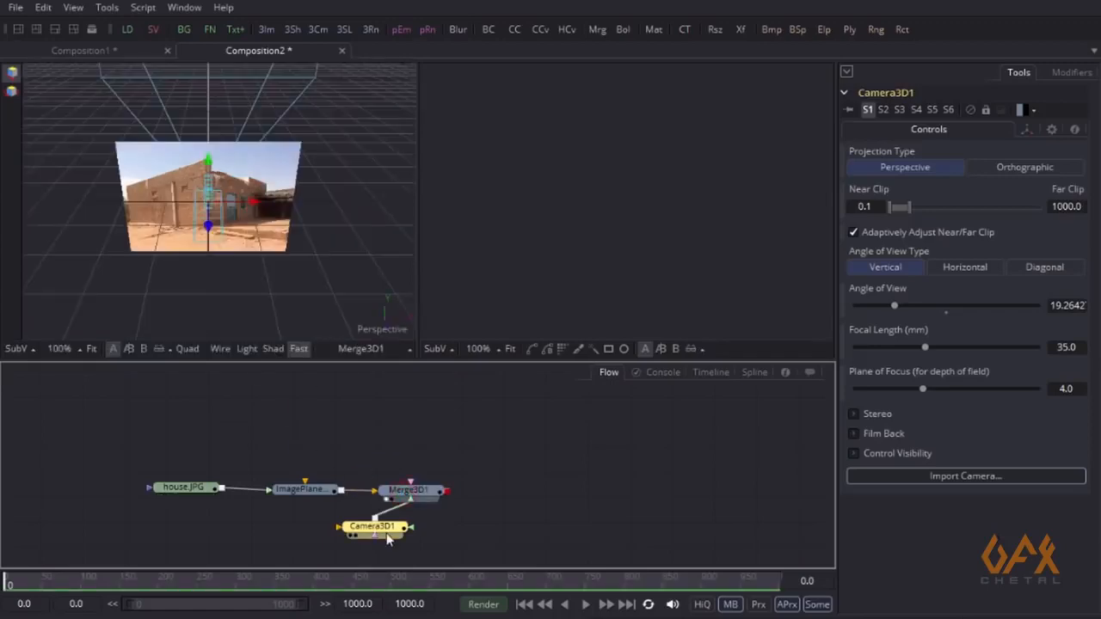
left_click(155, 262)
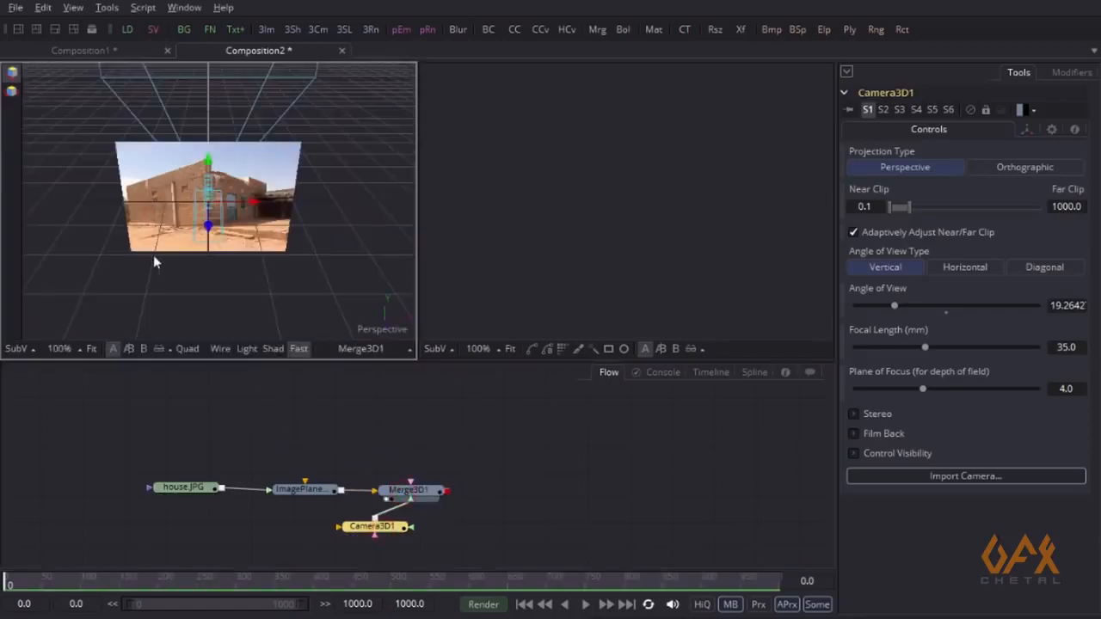
left_click_drag(176, 257, 451, 264)
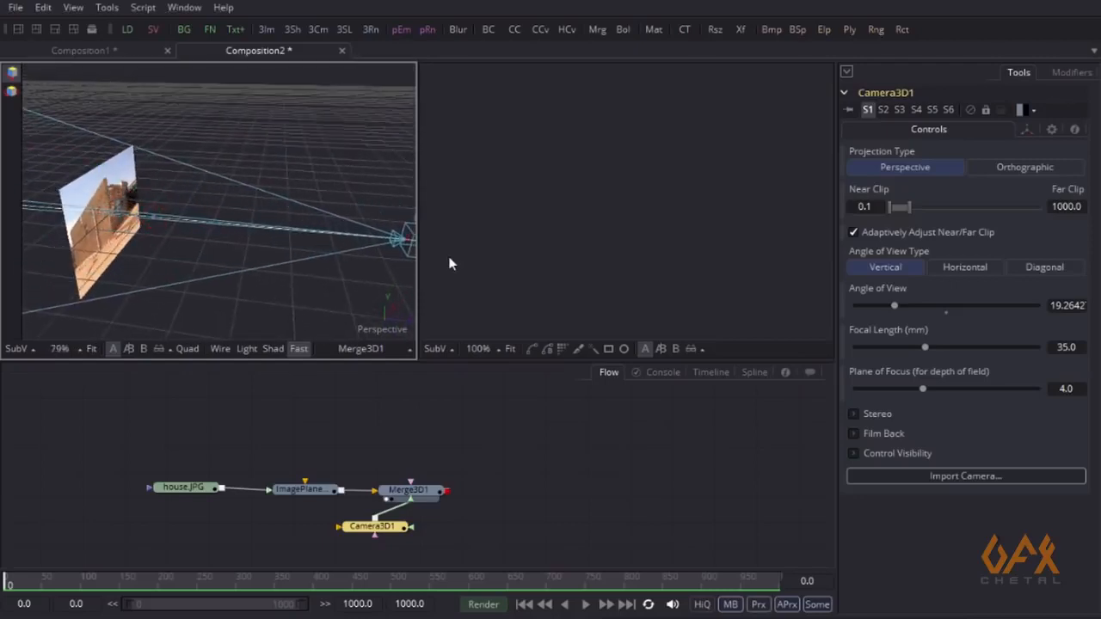
left_click_drag(291, 278, 148, 265)
Add a Displace 3D node after Merge3D1 and show it in the first viewer
left_click_drag(377, 505, 245, 484)
left_click(263, 477)
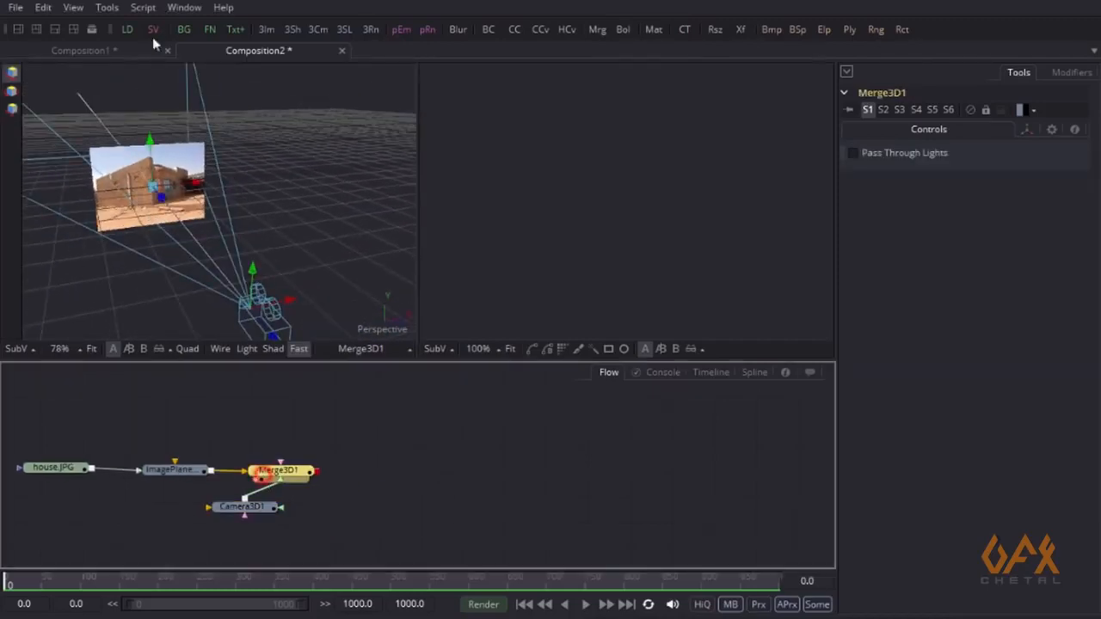
left_click(106, 7)
mouse_move(145, 37)
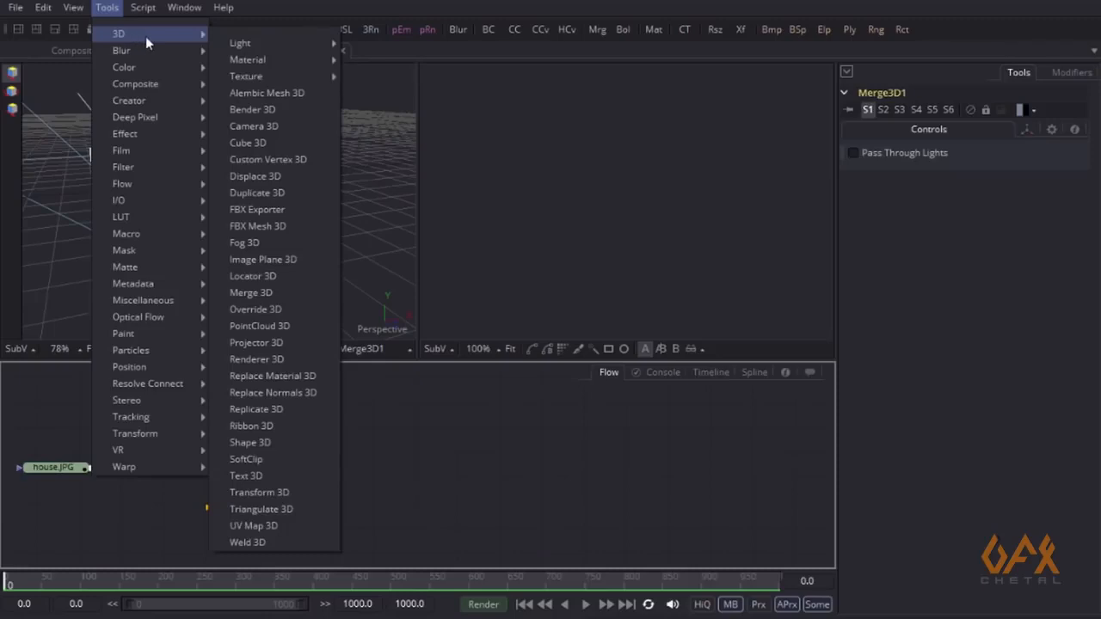
left_click(269, 184)
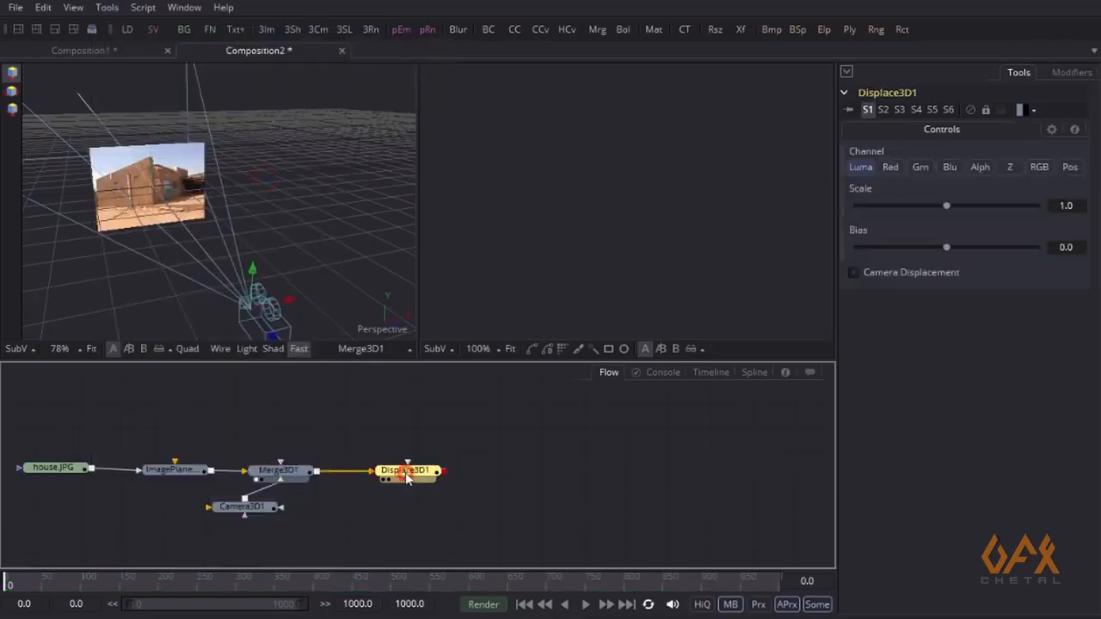
key("1")
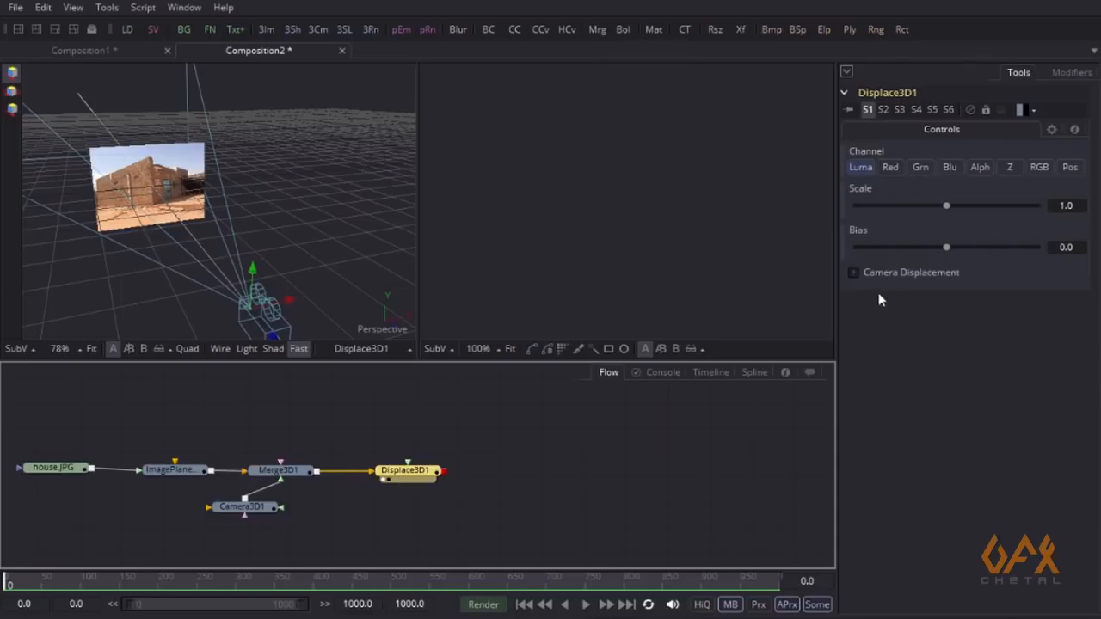
Enable Point to Camera in Displace3D1's camera displacement settings and choose Camera3D1 as its camera
left_click(854, 273)
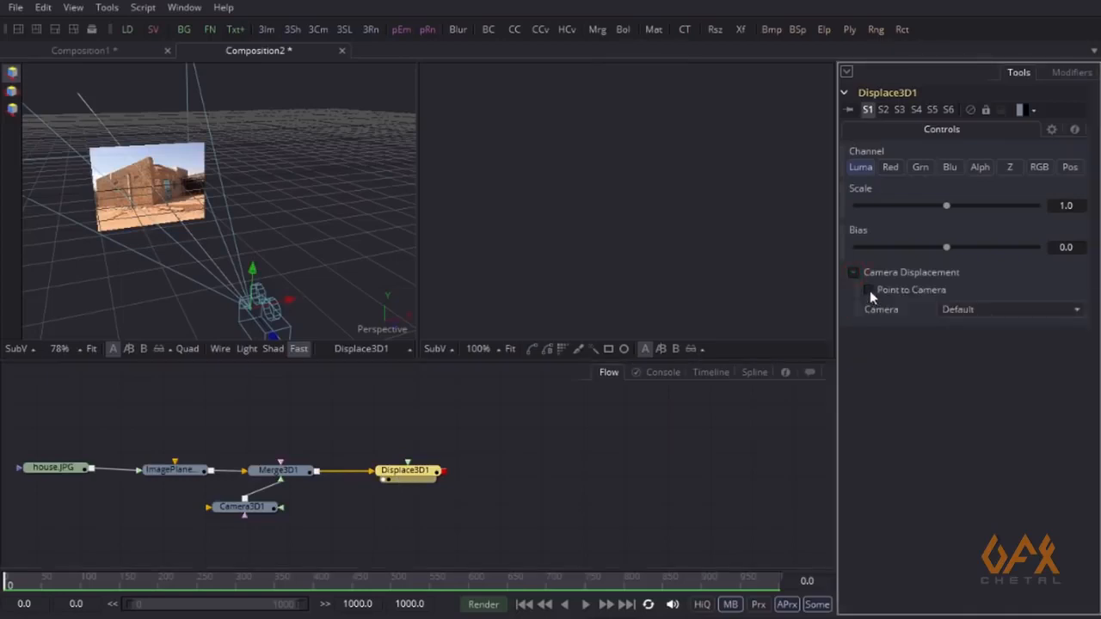
left_click(869, 290)
left_click(958, 310)
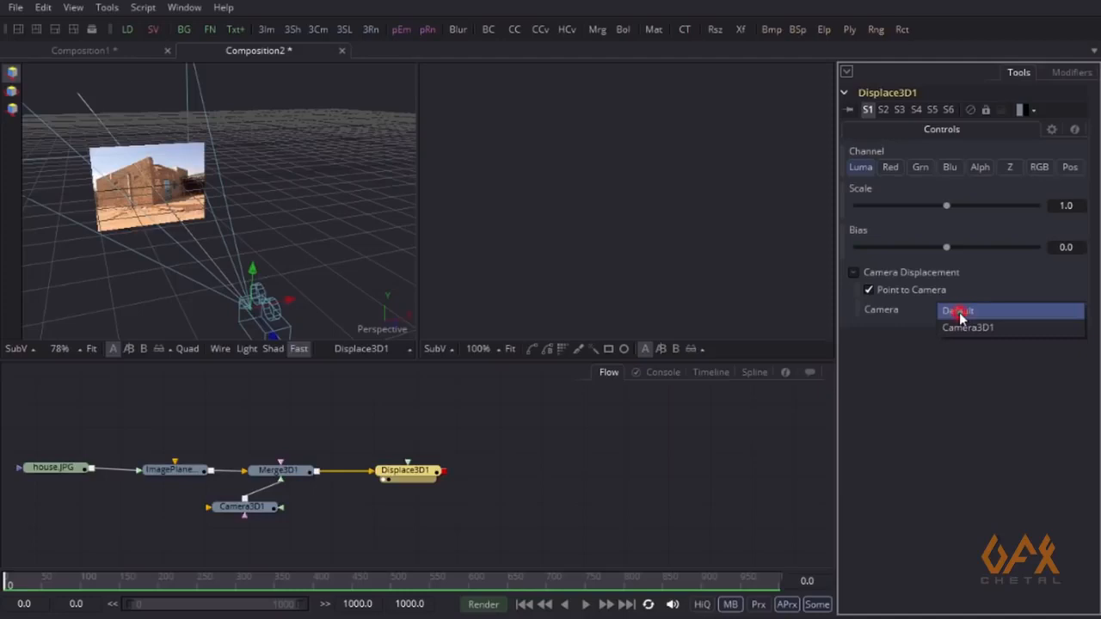
left_click(962, 328)
Rename the camera node to displace_cam and check the camera assigned in Displace3D1
left_click(225, 508)
key("F2")
type("dlsplace_cam")
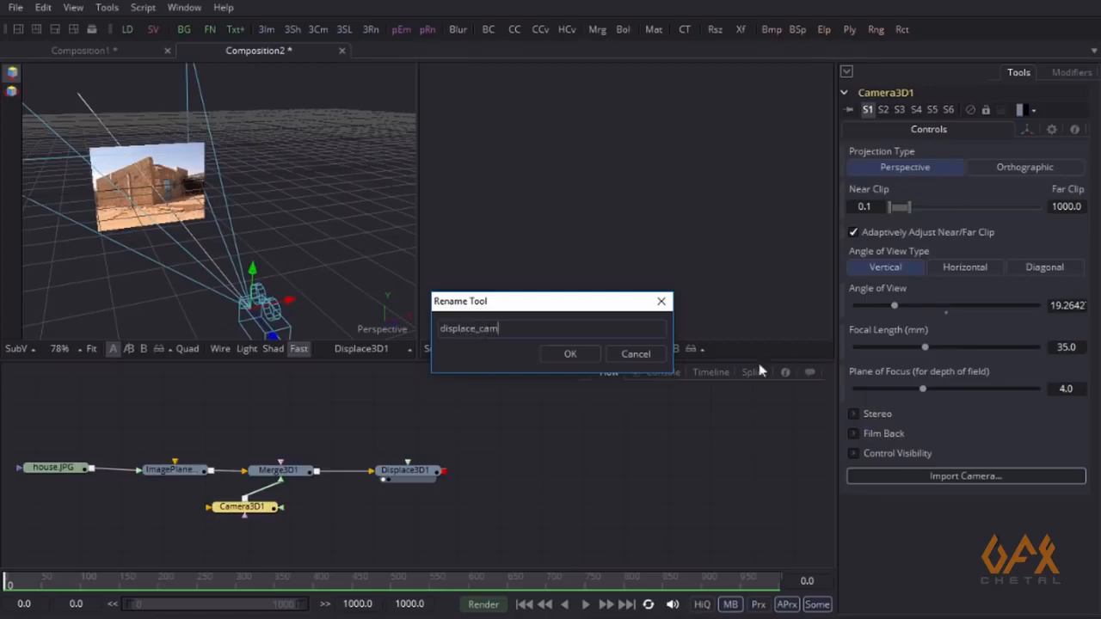
left_click(593, 353)
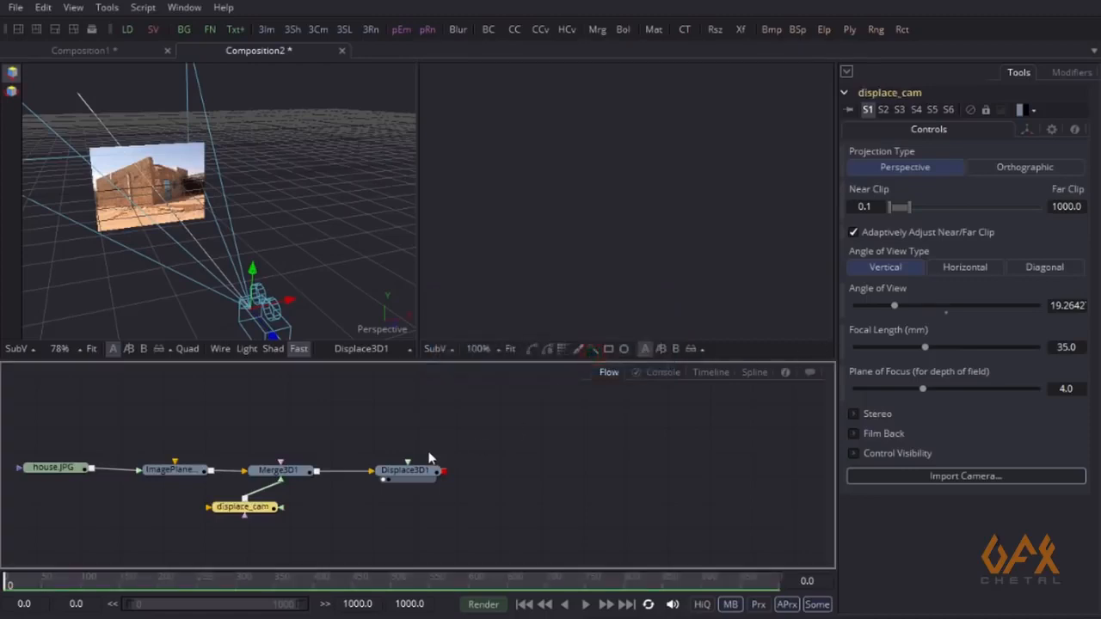
left_click(418, 471)
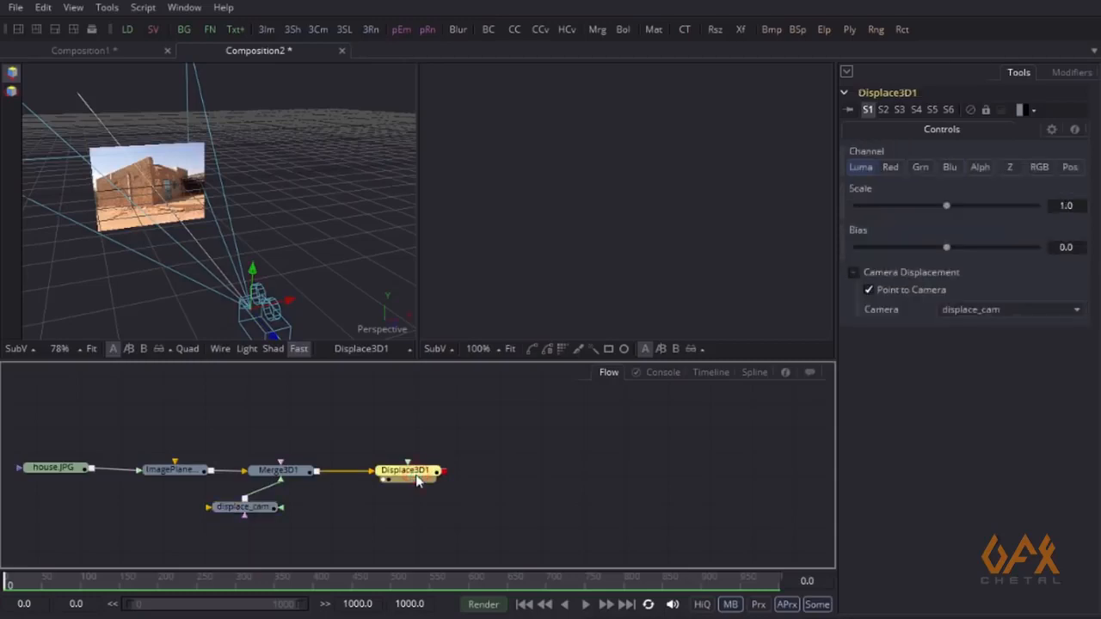
Show the house.JPG loader in the second viewer and fit the whole photo in view
left_click_drag(422, 460, 357, 468)
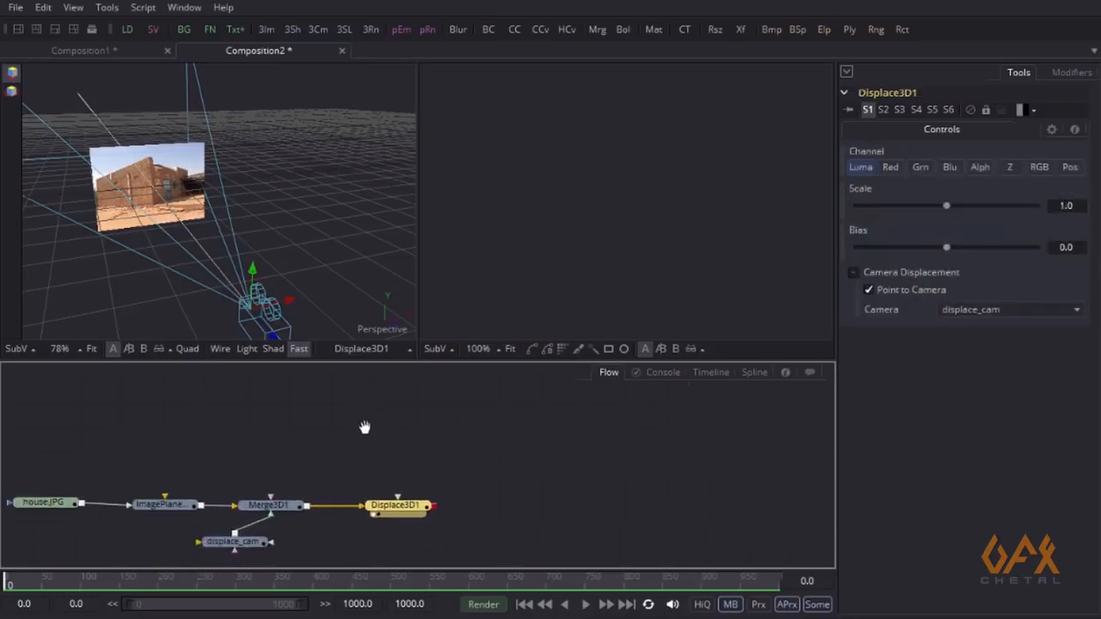
left_click_drag(215, 398, 237, 407)
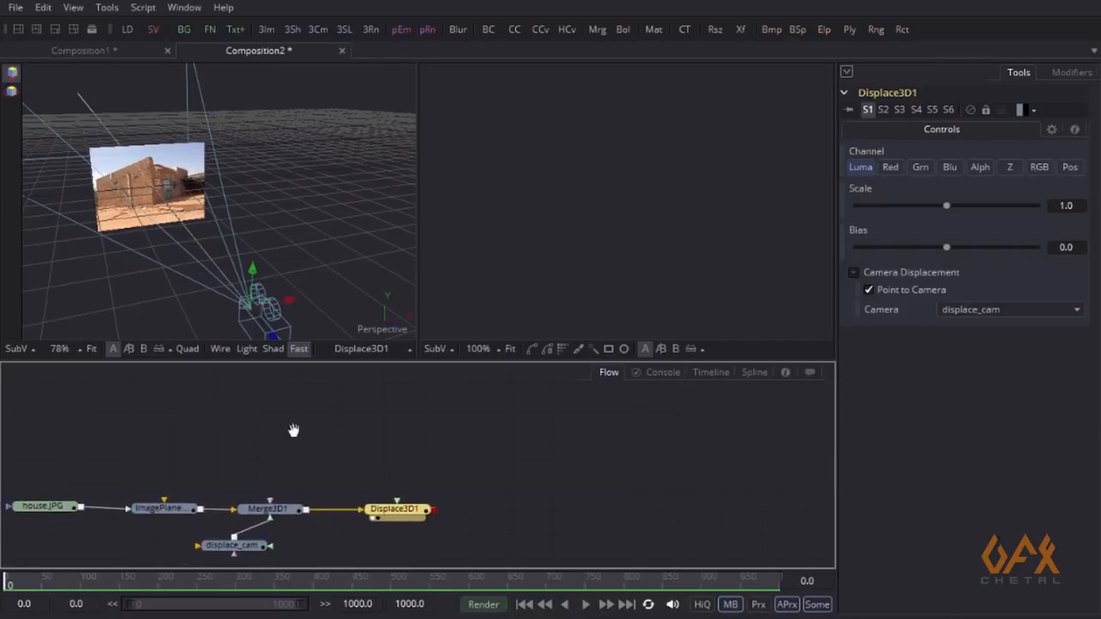
left_click_drag(292, 433, 307, 419)
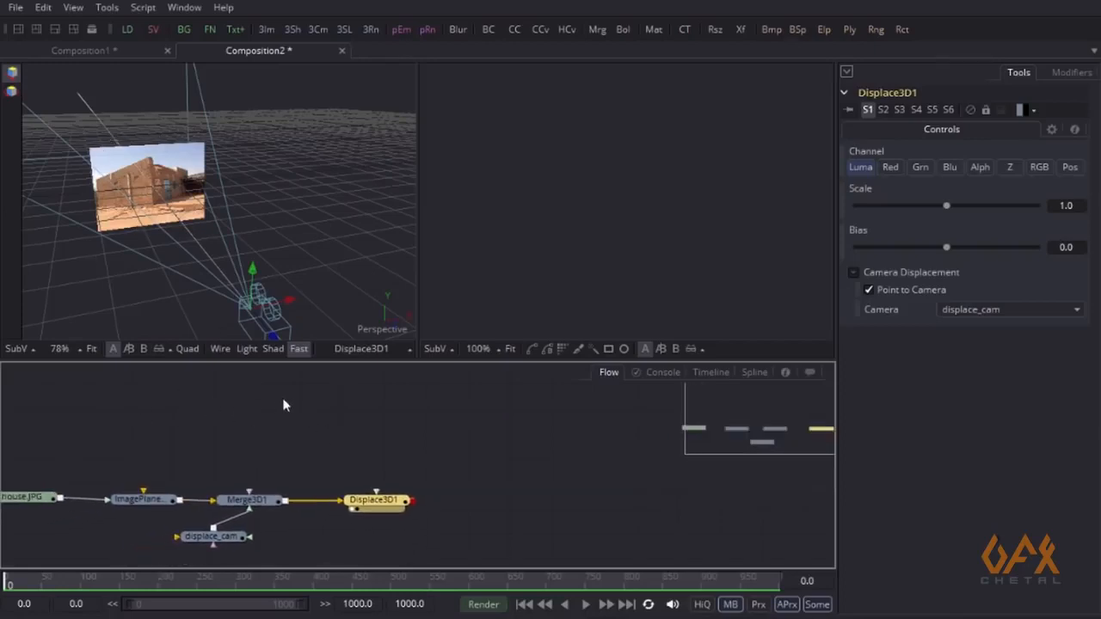
left_click(283, 399)
left_click_drag(146, 476, 204, 467)
left_click_drag(97, 486, 680, 127)
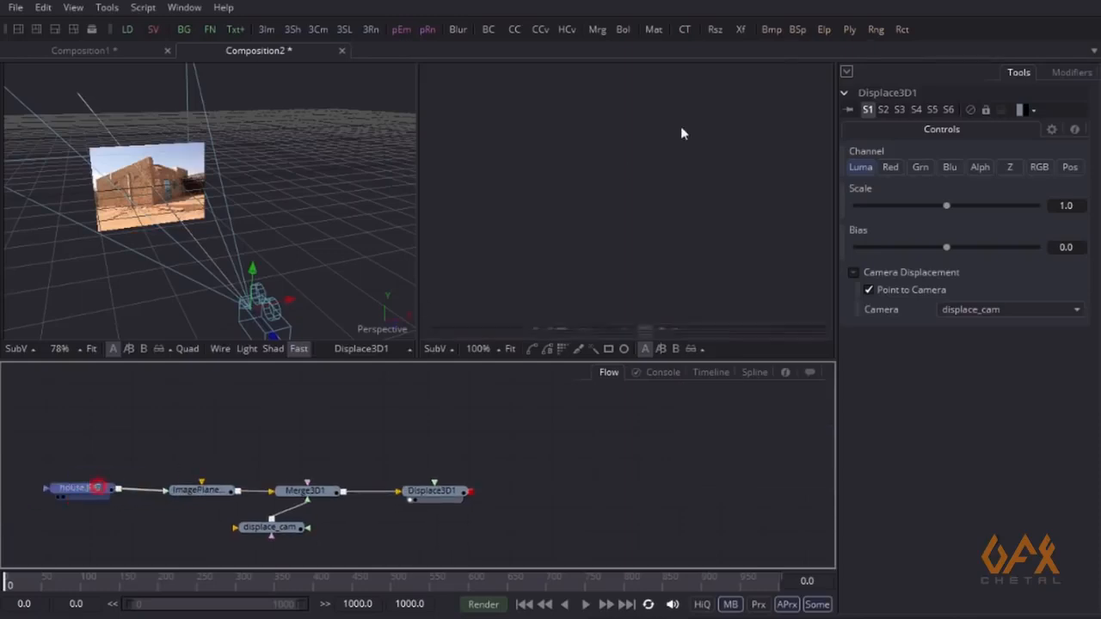
scroll(629, 237, "down", 2)
left_click_drag(628, 238, 565, 230)
Add a Background node above the node chain and check the photo's resolution in the second viewer
left_click(392, 434)
left_click_drag(392, 434, 301, 483)
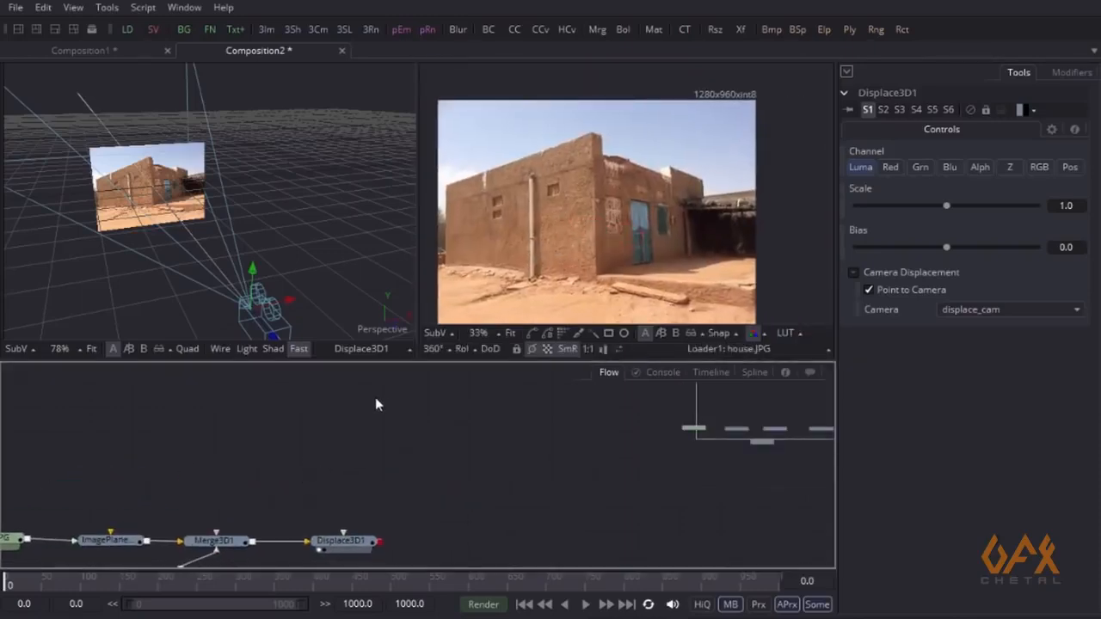
left_click_drag(376, 398, 425, 394)
left_click_drag(184, 29, 301, 442)
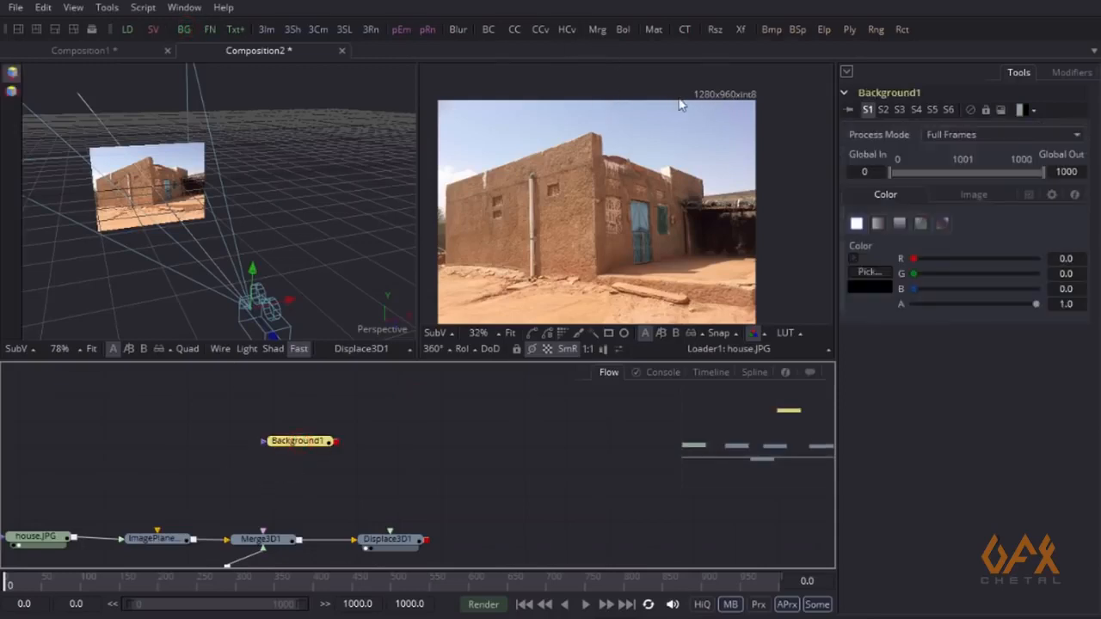
left_click_drag(691, 100, 714, 97)
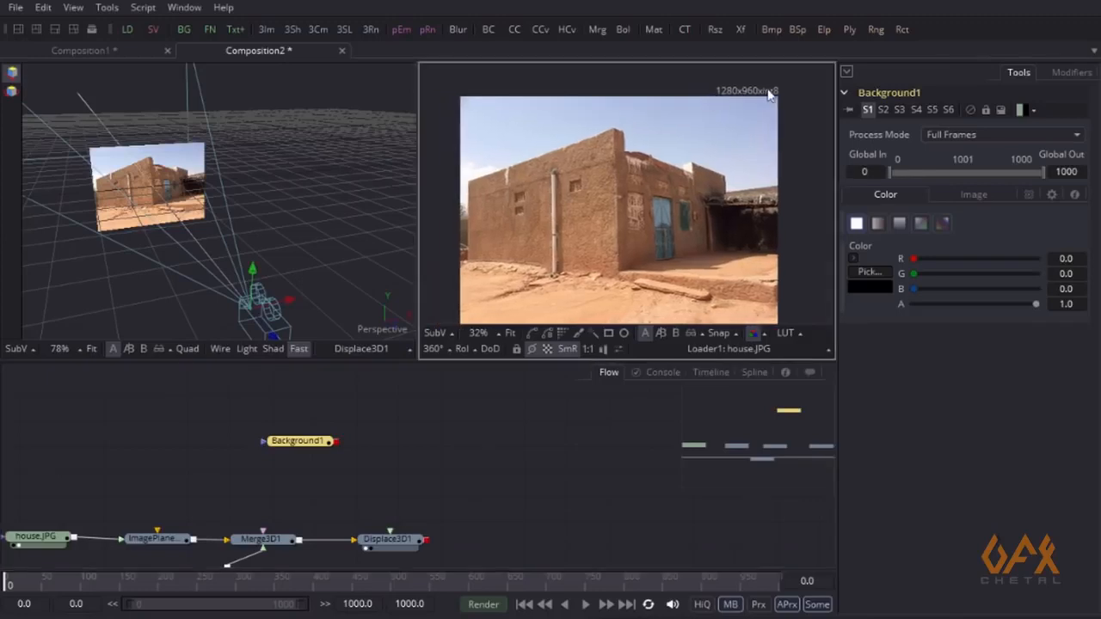
Show Background1 in the second viewer and connect it to Displace3D1's displacement image input
left_click(310, 440)
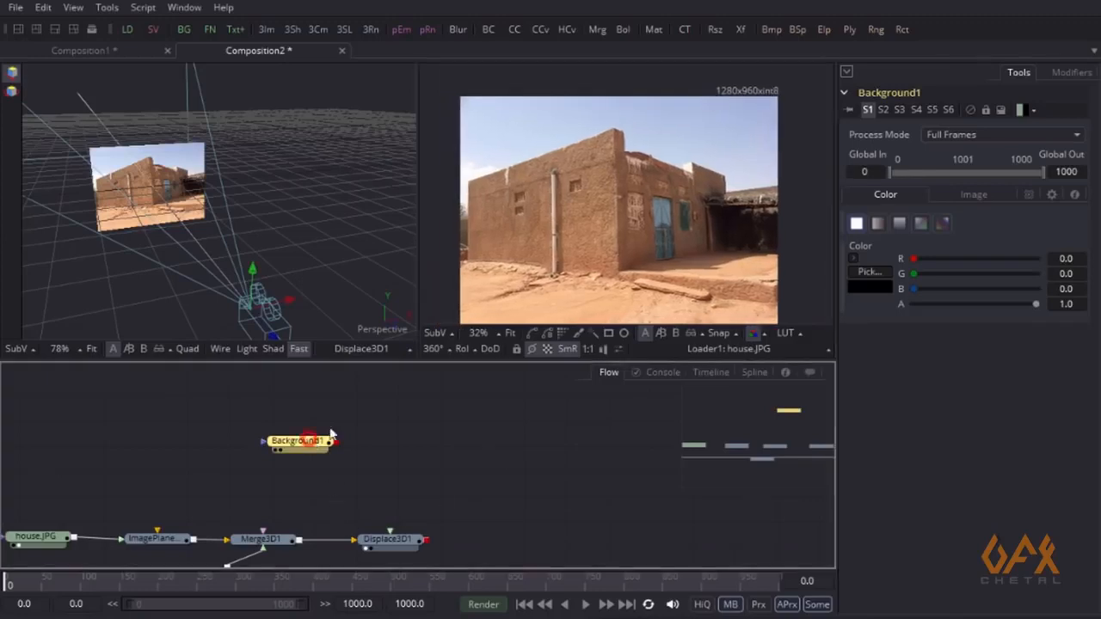
key("2")
left_click_drag(610, 216, 628, 206)
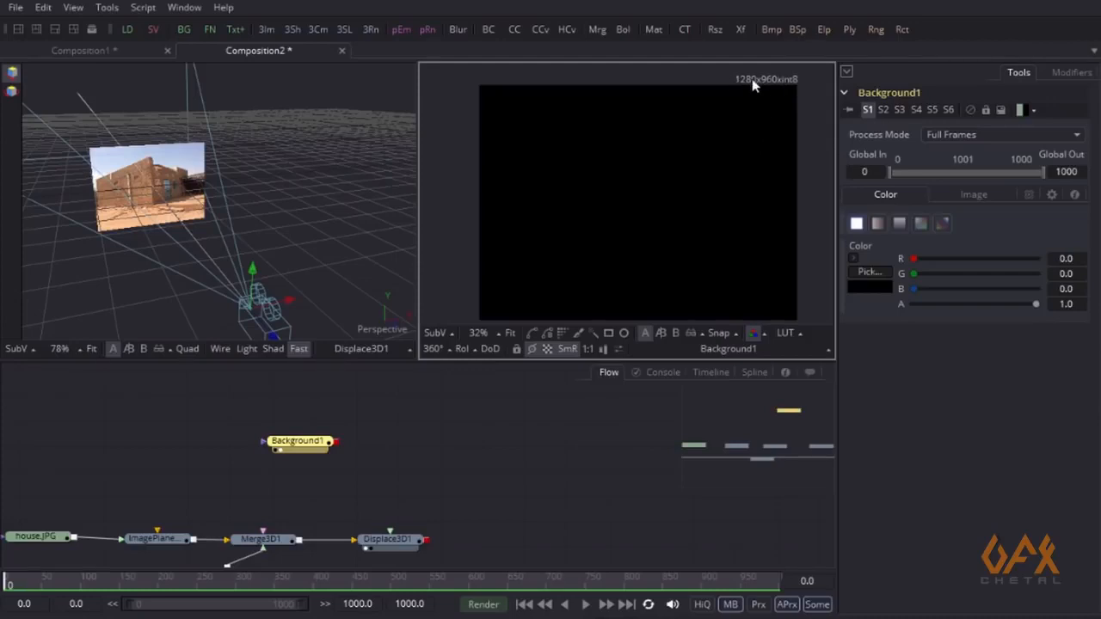
left_click_drag(323, 458, 401, 519)
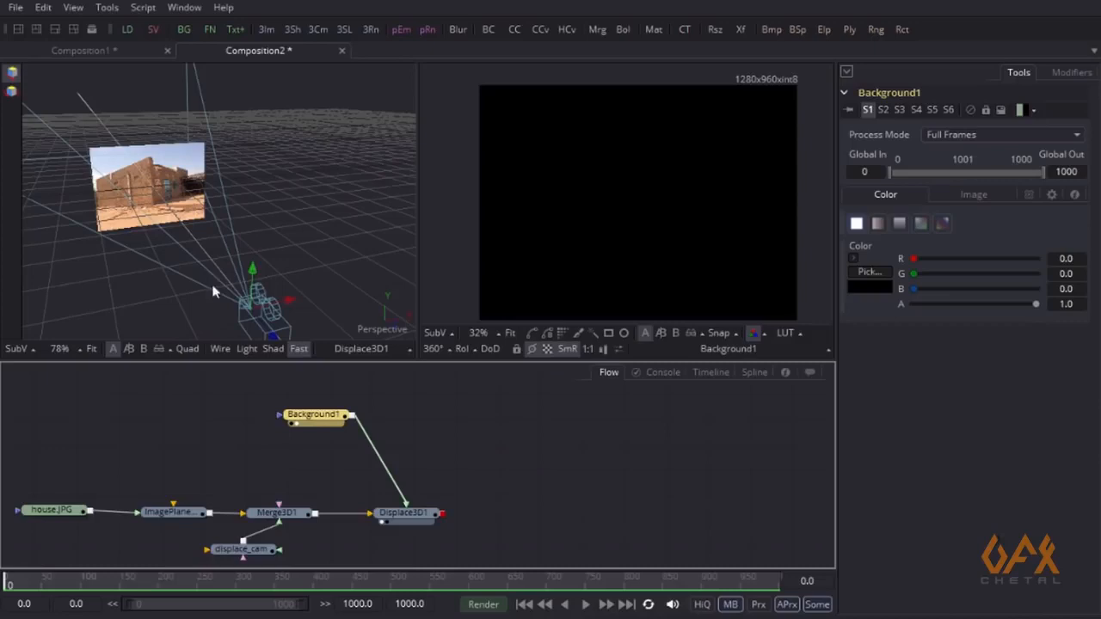
left_click_drag(309, 416, 285, 415)
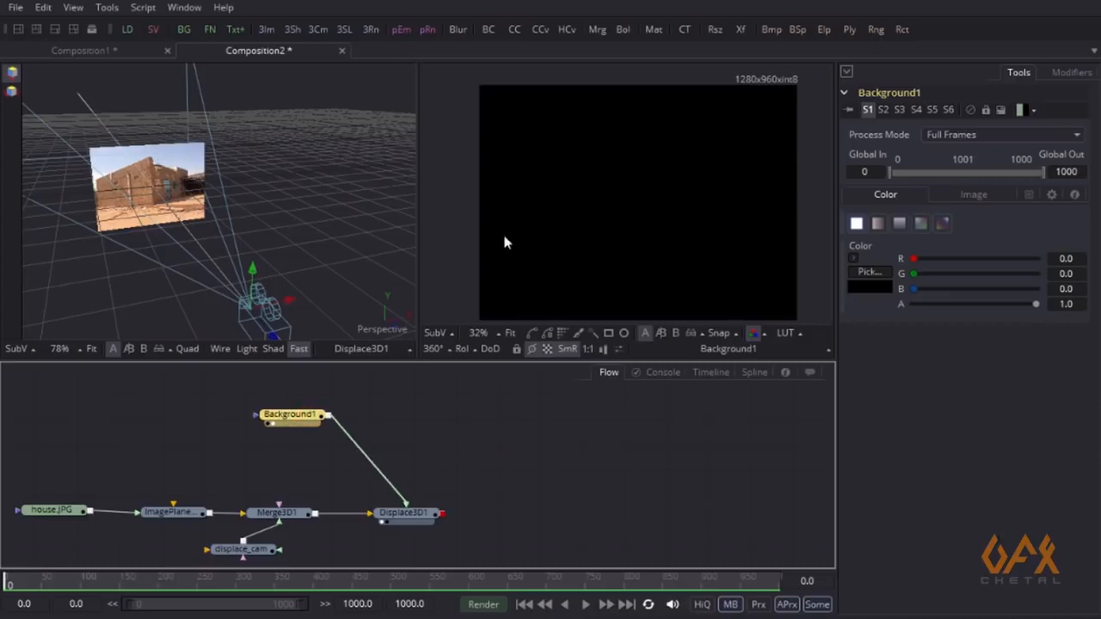
Make Background1 a horizontal gradient with white (#ffffff) on its left side and inspect the displaced image plane
left_click(878, 223)
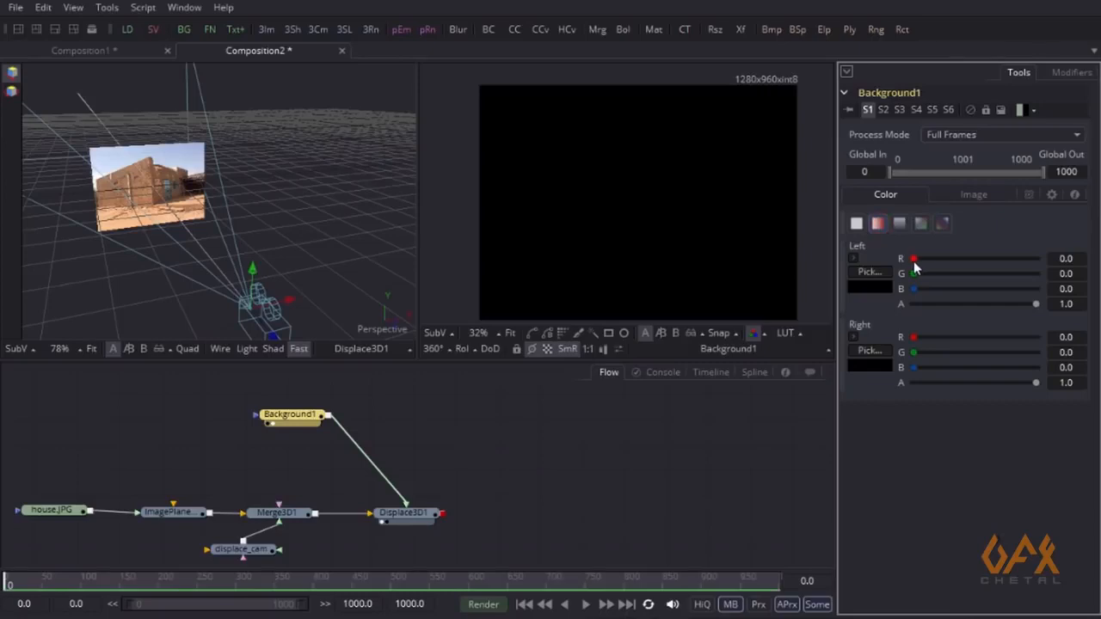
left_click(869, 272)
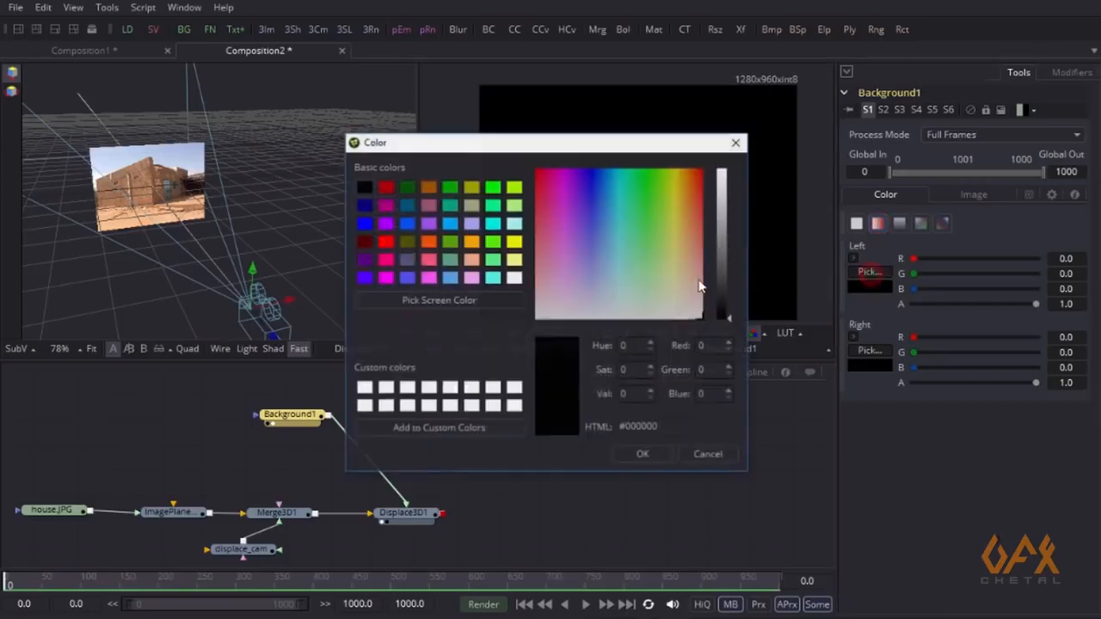
left_click_drag(730, 320, 730, 172)
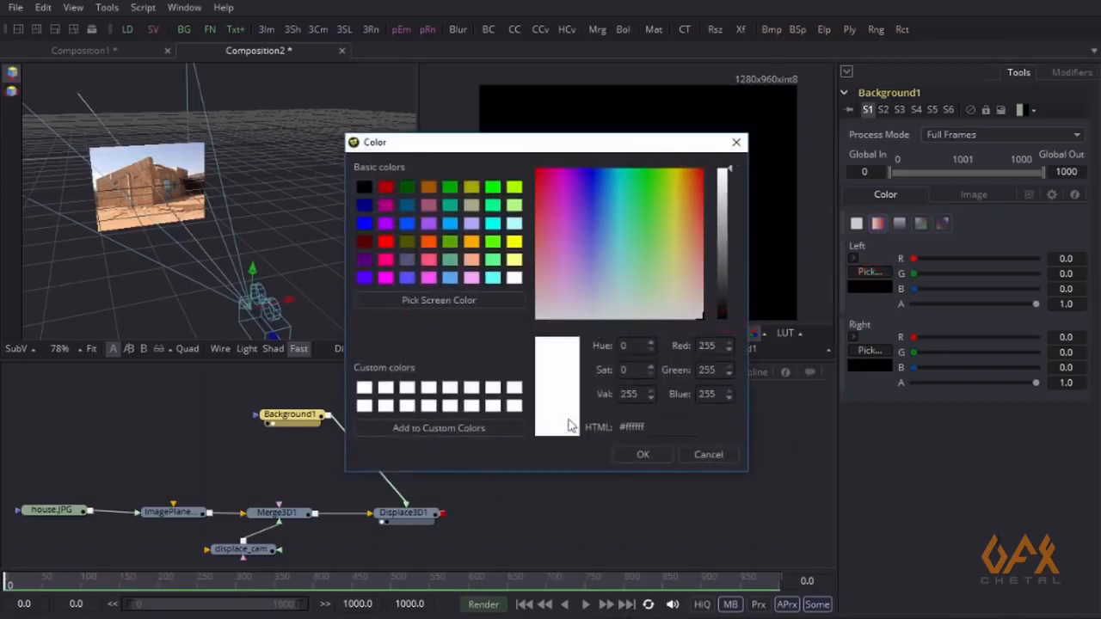
left_click(640, 454)
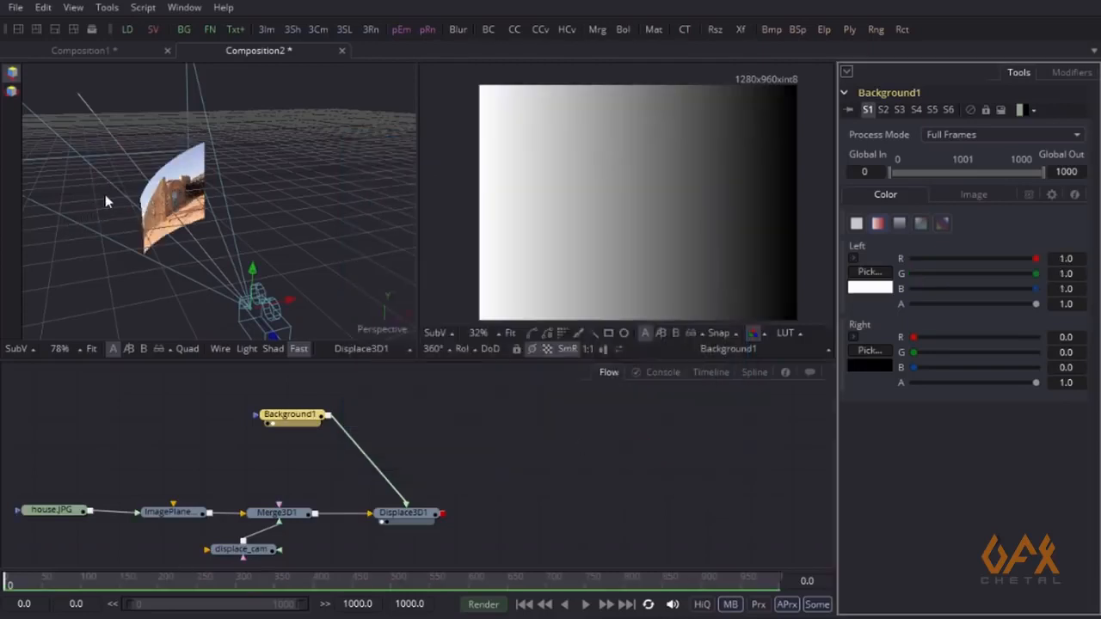
left_click_drag(278, 197, 140, 247)
scroll(164, 234, "up", 1)
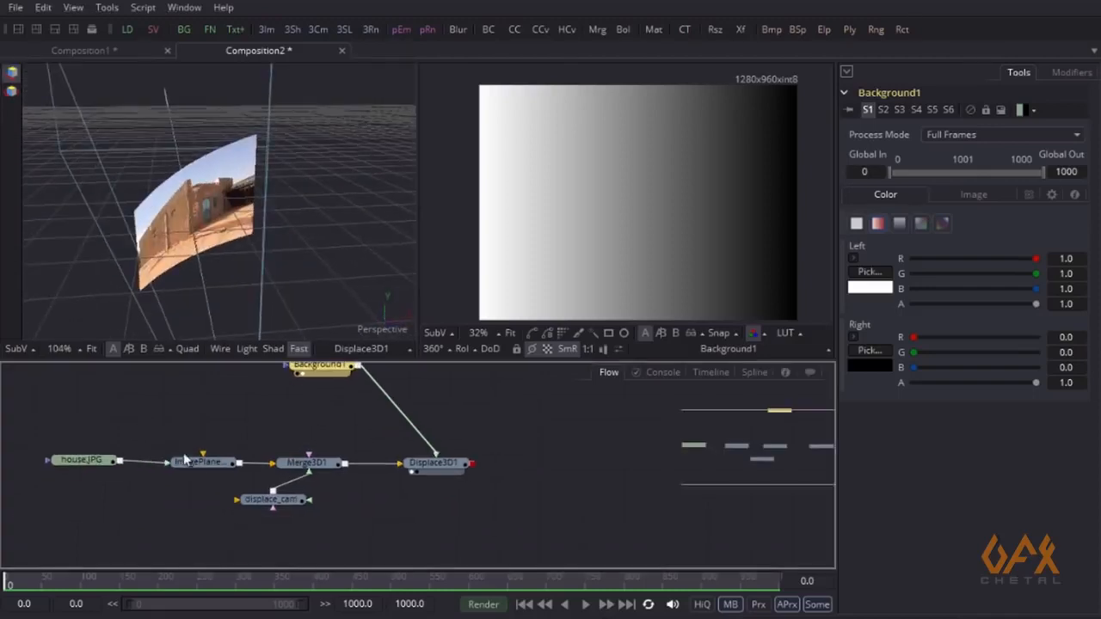
Set the image plane's subdivision level to 200
left_click(197, 464)
left_click(1058, 189)
type("200")
key("Return")
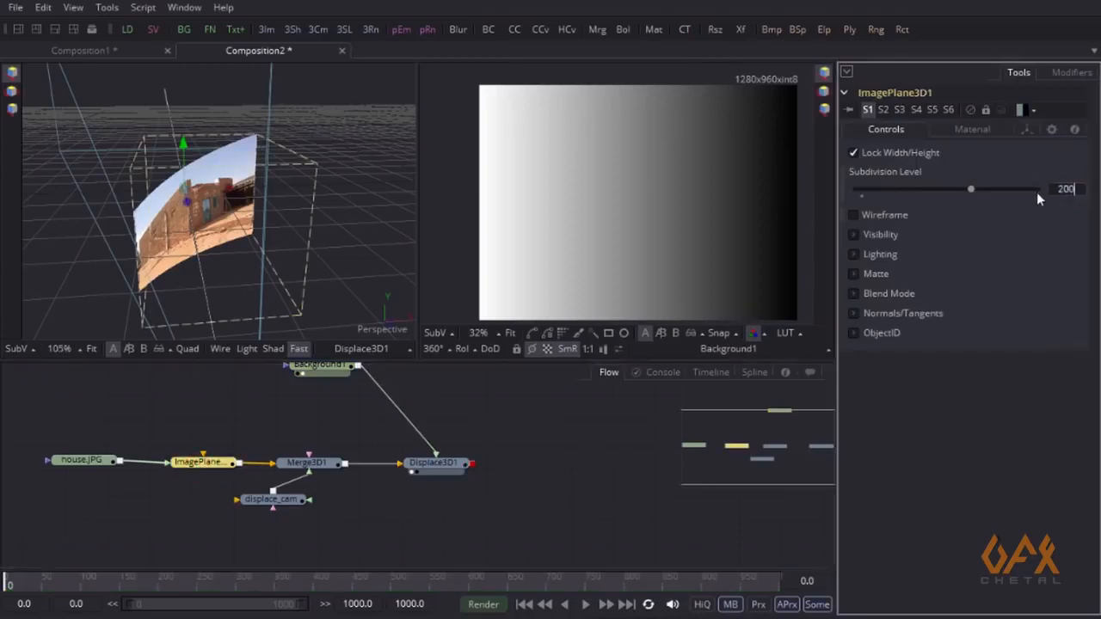
left_click_drag(316, 430, 266, 465)
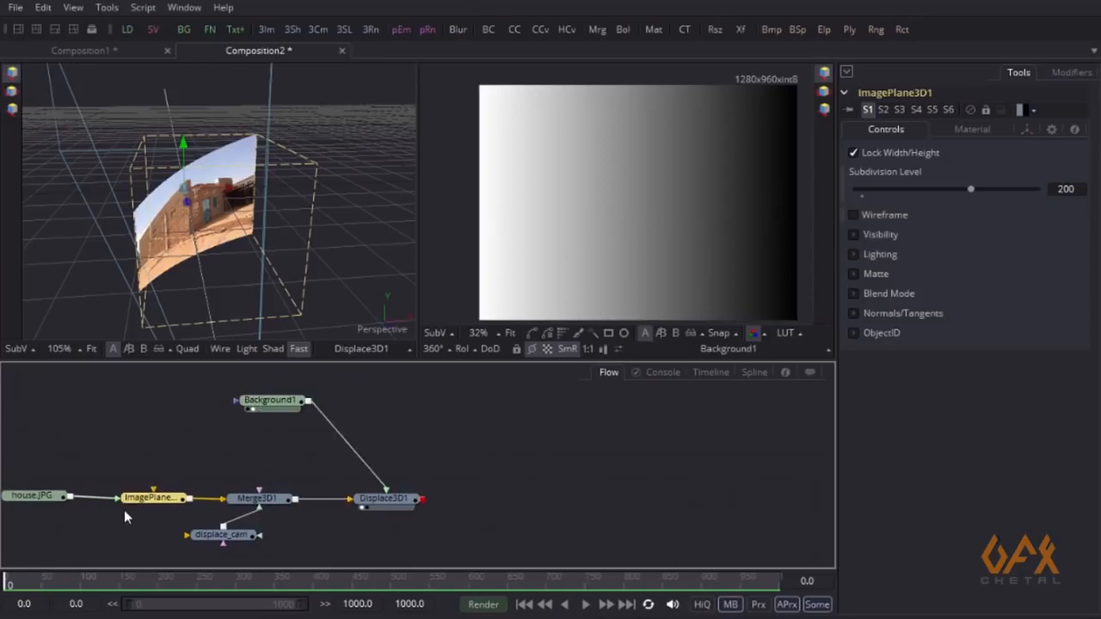
Show house.JPG in the second viewer, move Background1 slightly down in the flow and check its frame size
left_click(26, 502)
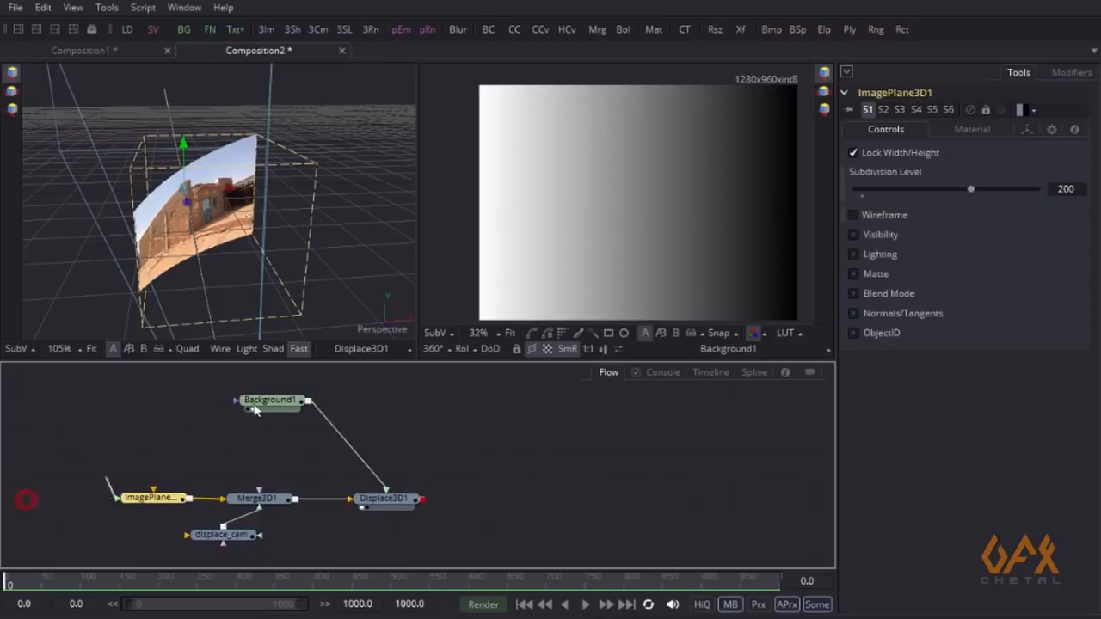
left_click_drag(280, 402, 275, 415)
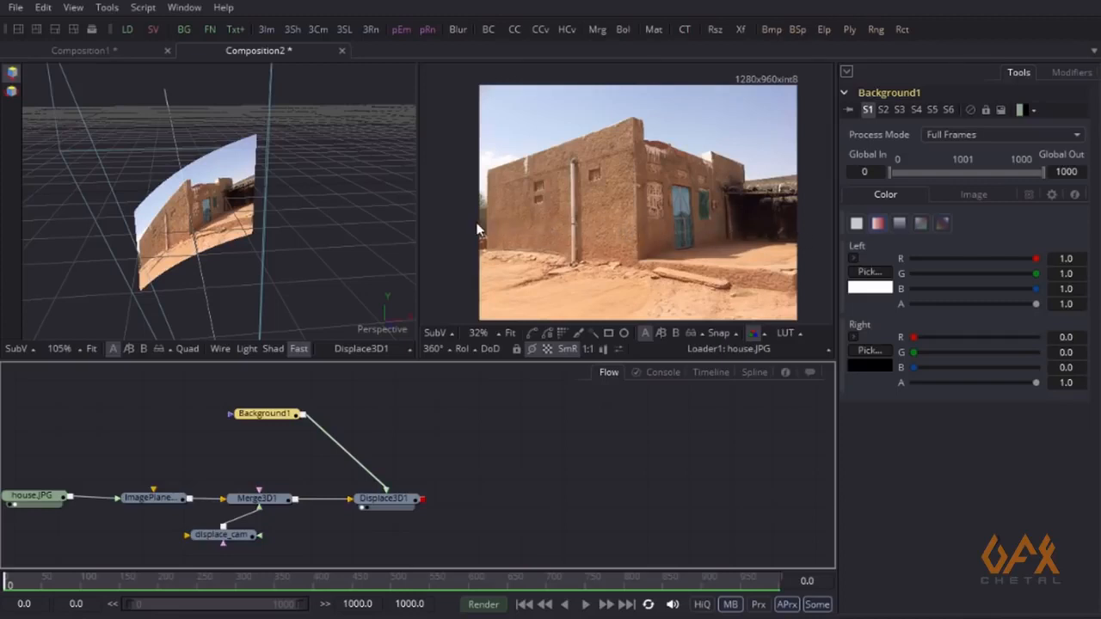
left_click_drag(262, 417, 265, 427)
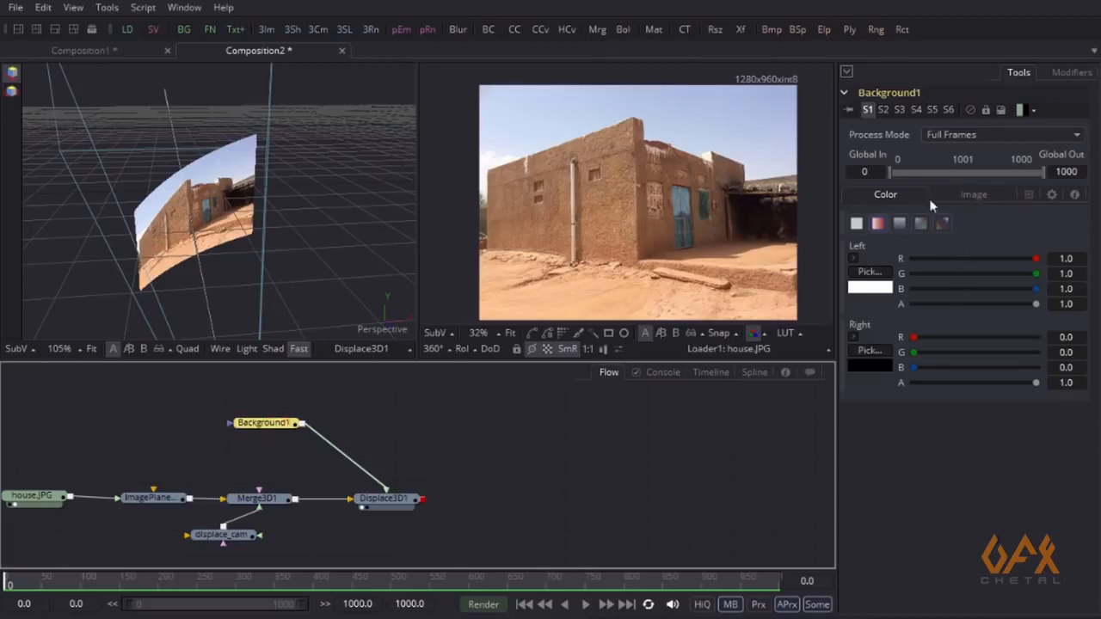
mouse_move(247, 430)
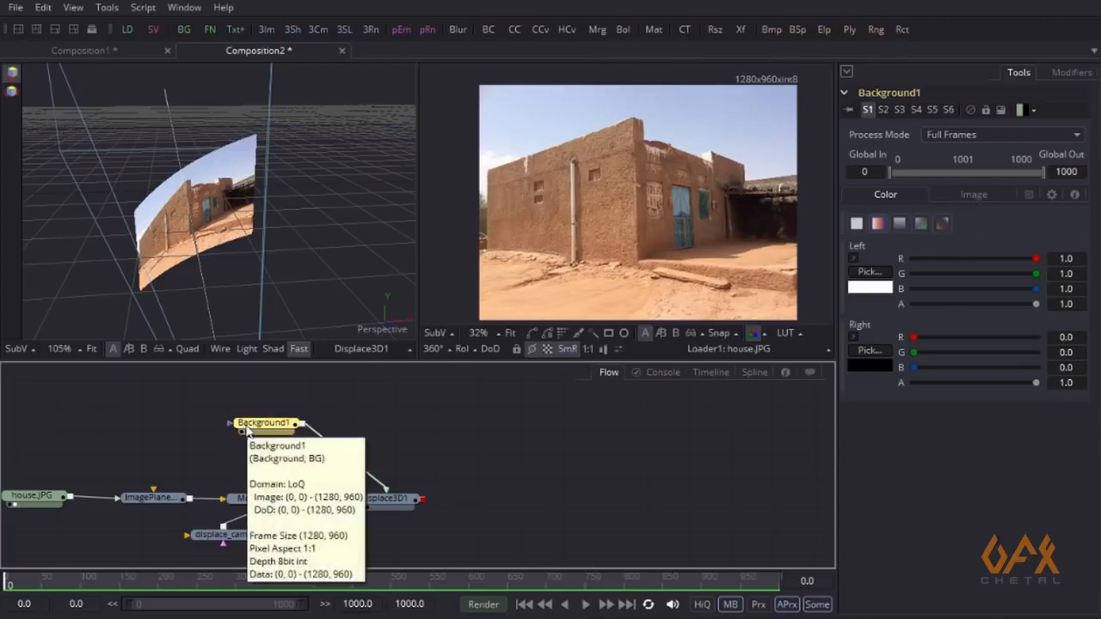
Switch Background1 to a custom linear gradient running from the photo's top edge down to its bottom edge
left_click(943, 224)
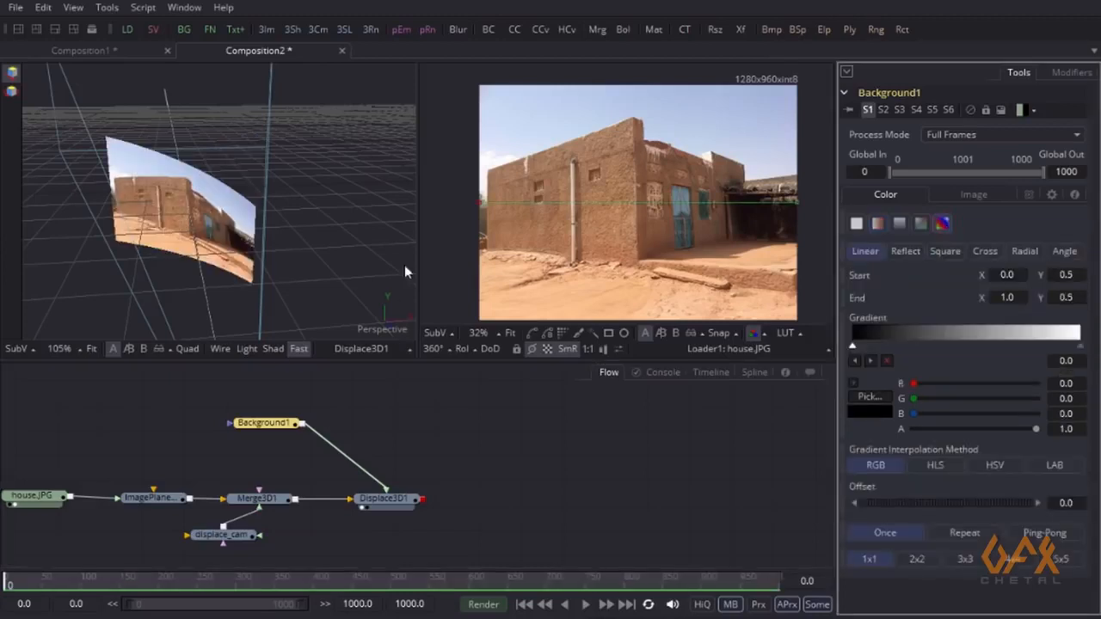
left_click_drag(481, 204, 575, 99)
left_click_drag(599, 86, 605, 86)
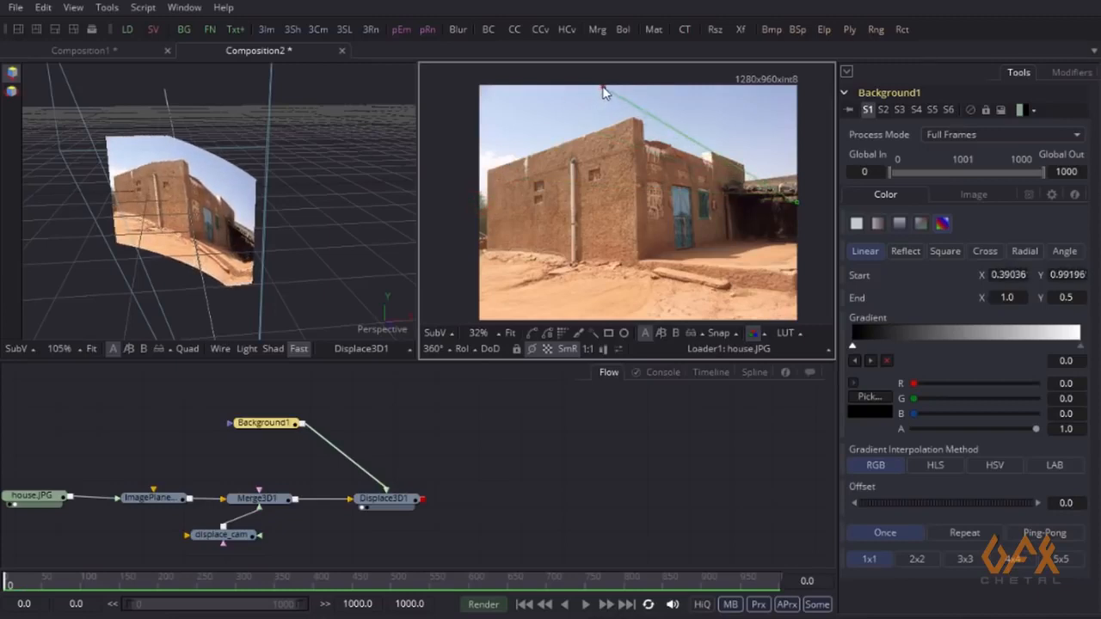
left_click_drag(796, 202, 608, 319)
Show Background1 in the first viewer and refine the gradient's start point to about X 0.406, Y 0.999
left_click_drag(253, 422, 139, 329)
scroll(230, 175, "down", 5)
left_click_drag(162, 284, 161, 284)
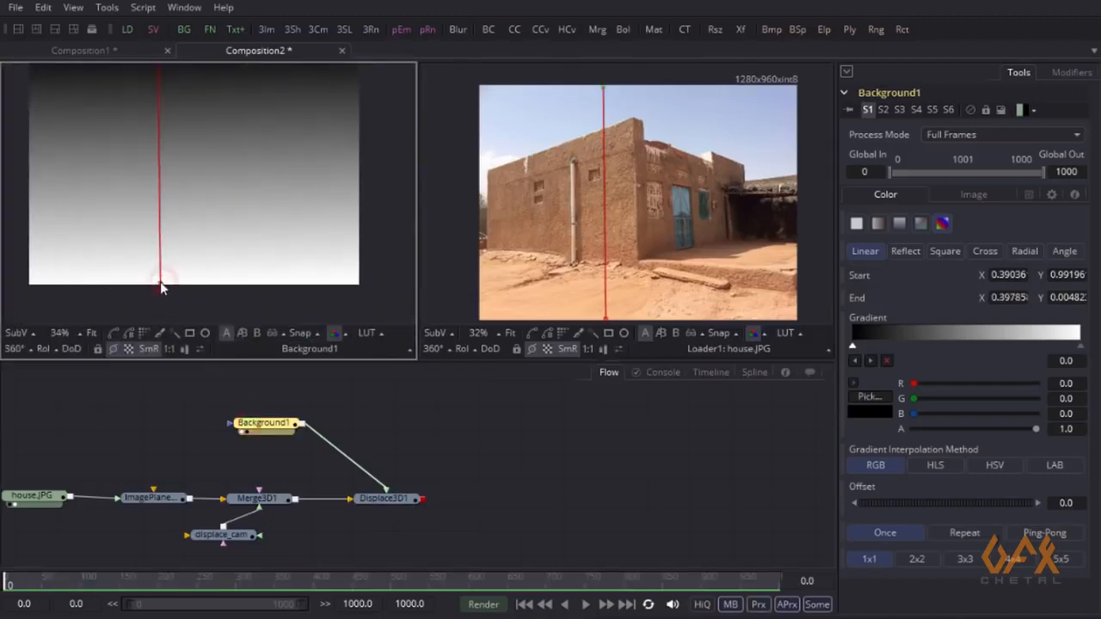
left_click_drag(122, 125, 146, 163)
scroll(126, 166, "down", 1)
scroll(133, 171, "down", 1)
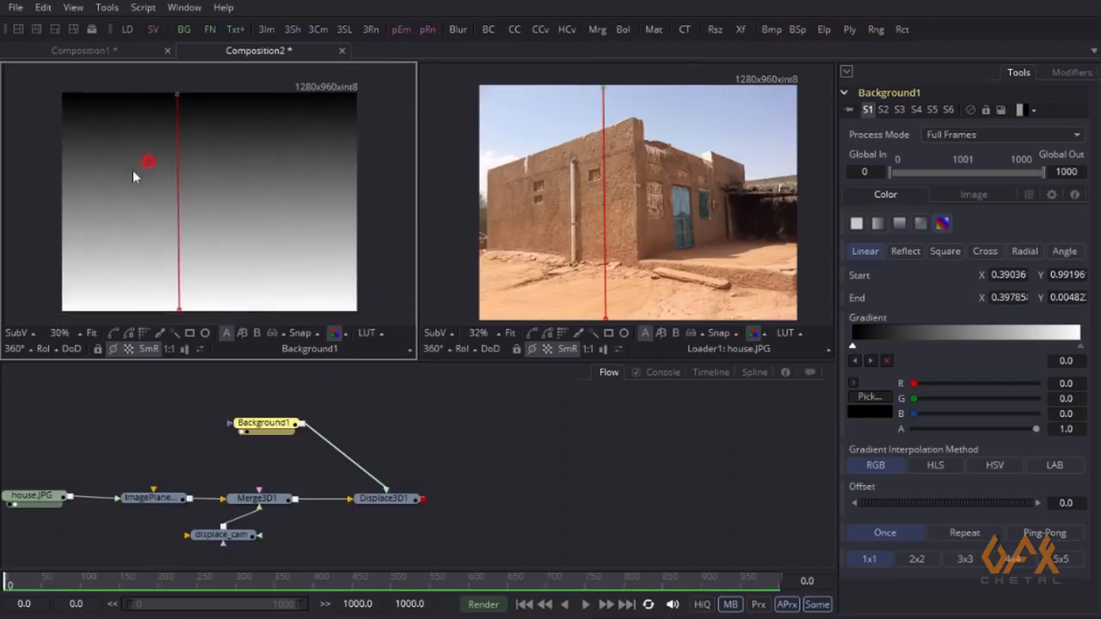
left_click(177, 95)
left_click_drag(177, 99, 181, 93)
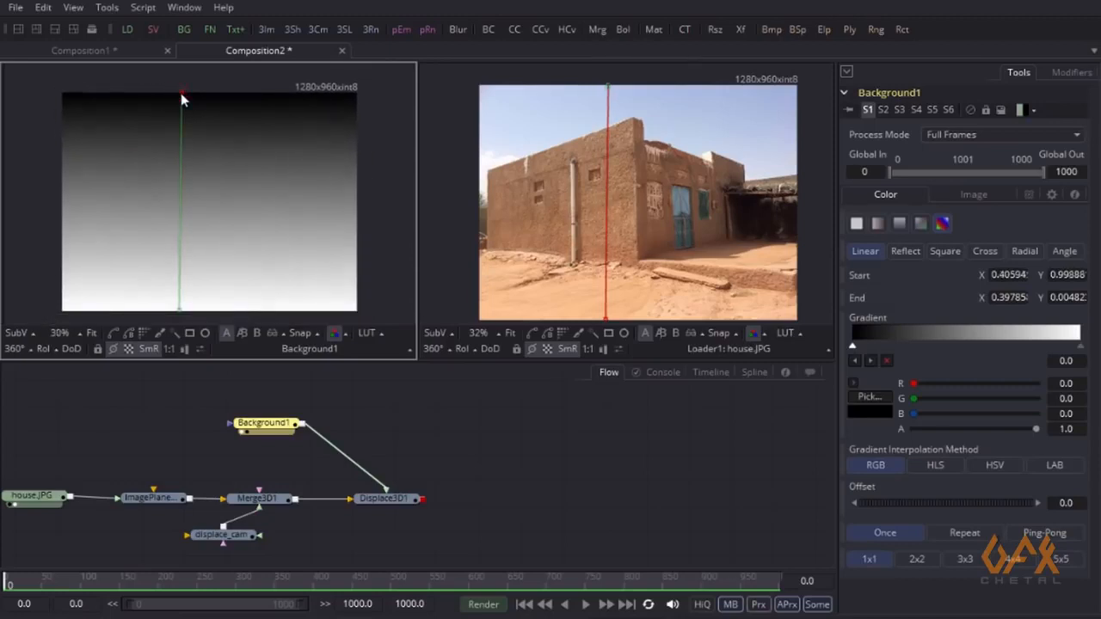
Set both the start X and end X of Background1's gradient to 0.5
left_click(994, 275)
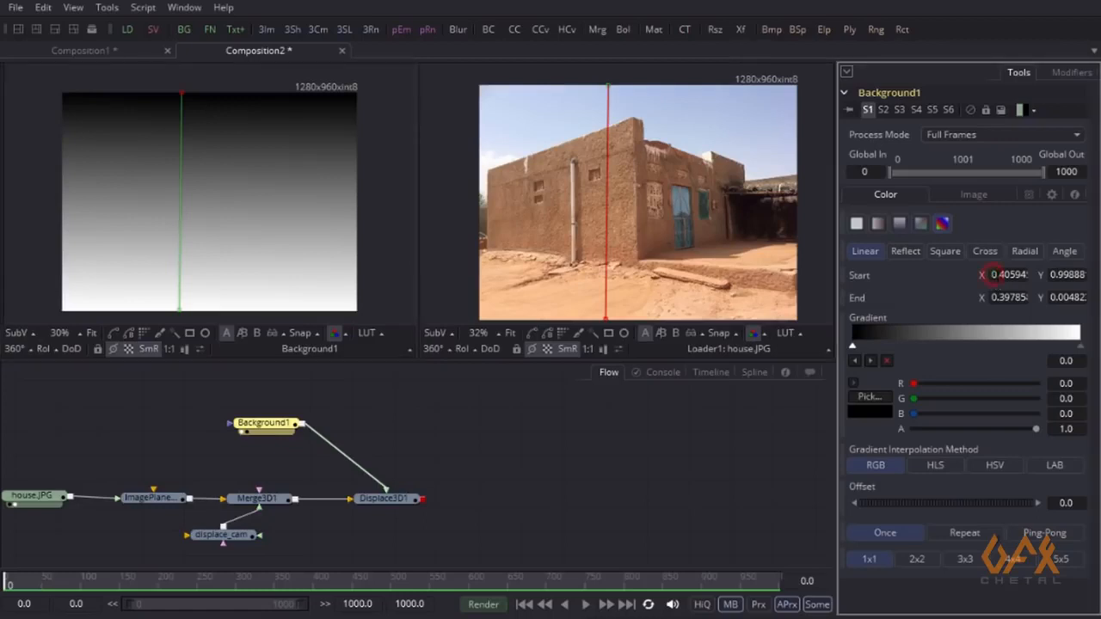
double_click(997, 274)
type("0.5")
key("Tab")
left_click(999, 297)
double_click(1000, 297)
type("0.35")
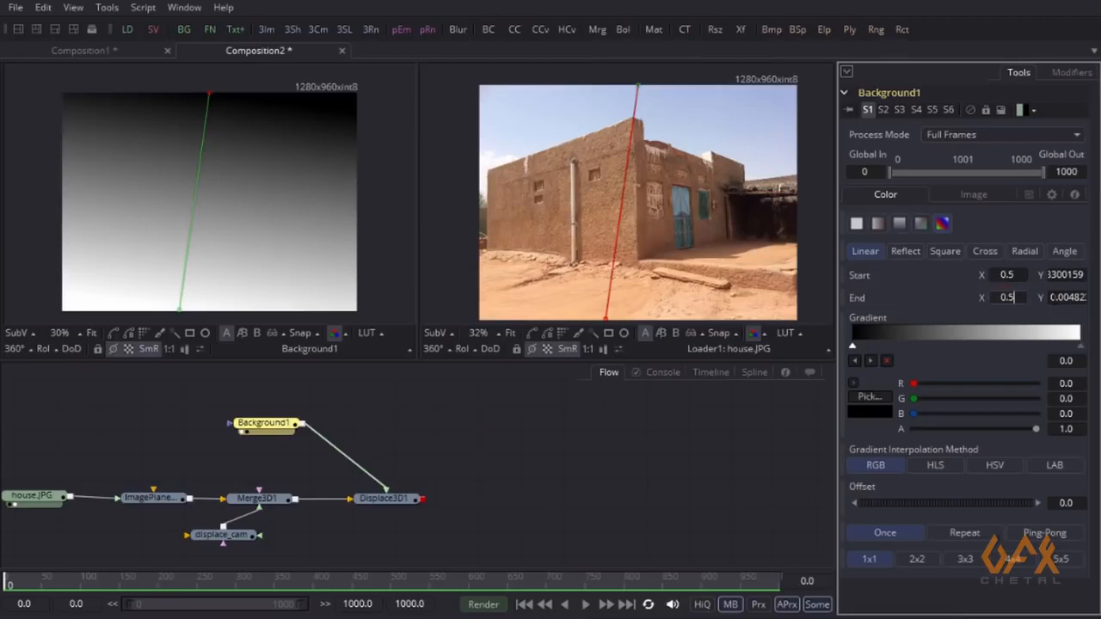
key("Tab")
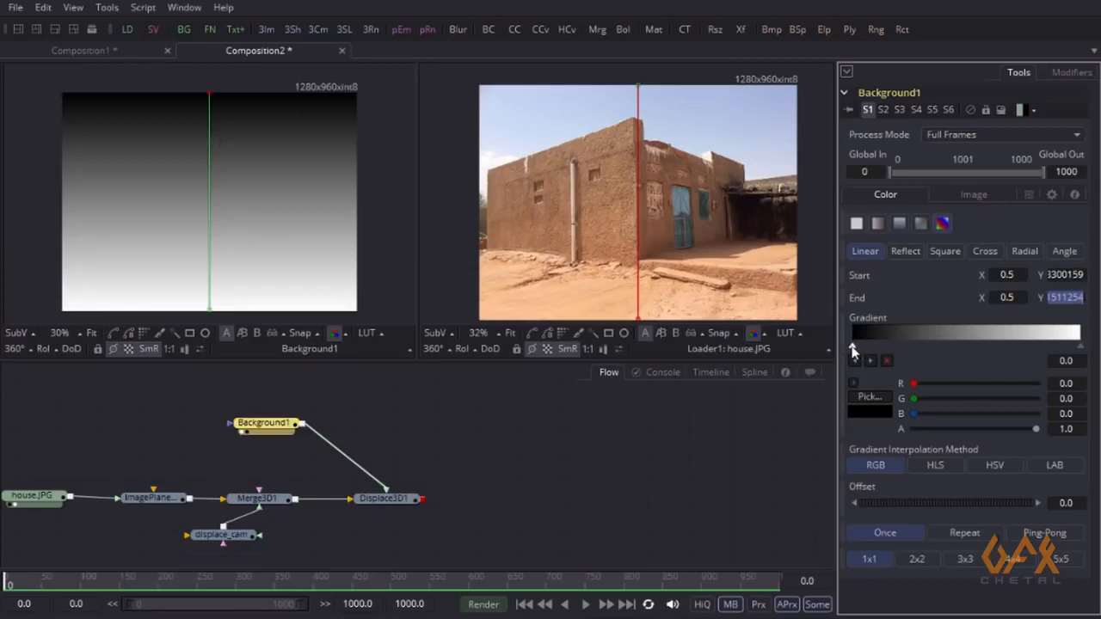
Move the gradient's black stop to about 0.634 and compare Background1 with house.JPG in a split A/B view in the second viewer
left_click_drag(851, 348, 998, 349)
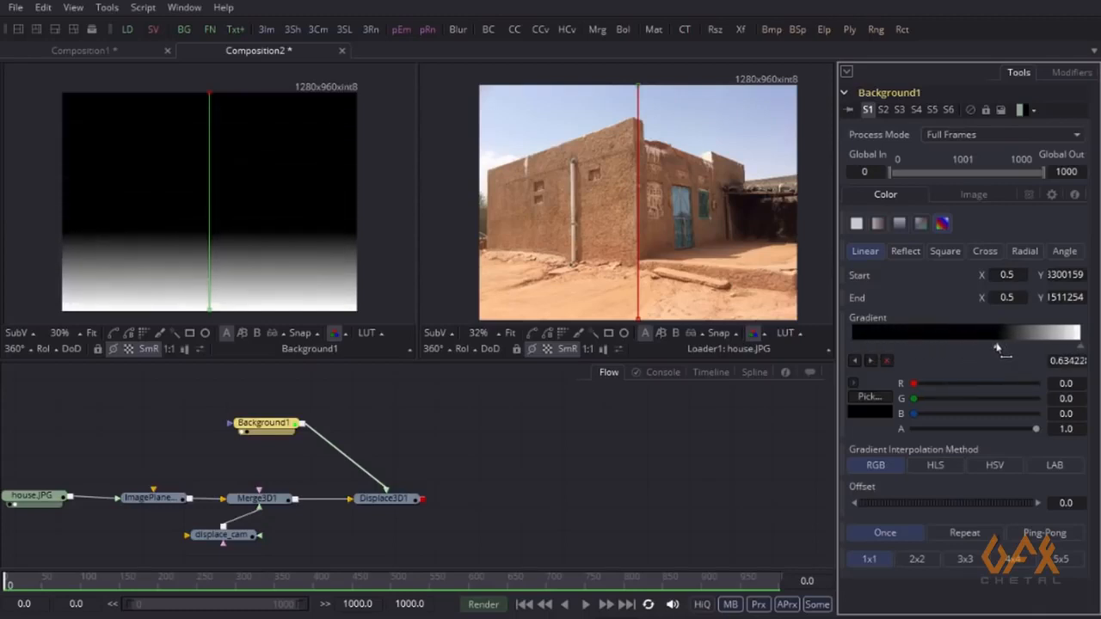
mouse_move(292, 294)
left_mouse_down()
mouse_move(353, 275)
mouse_move(291, 298)
left_mouse_up()
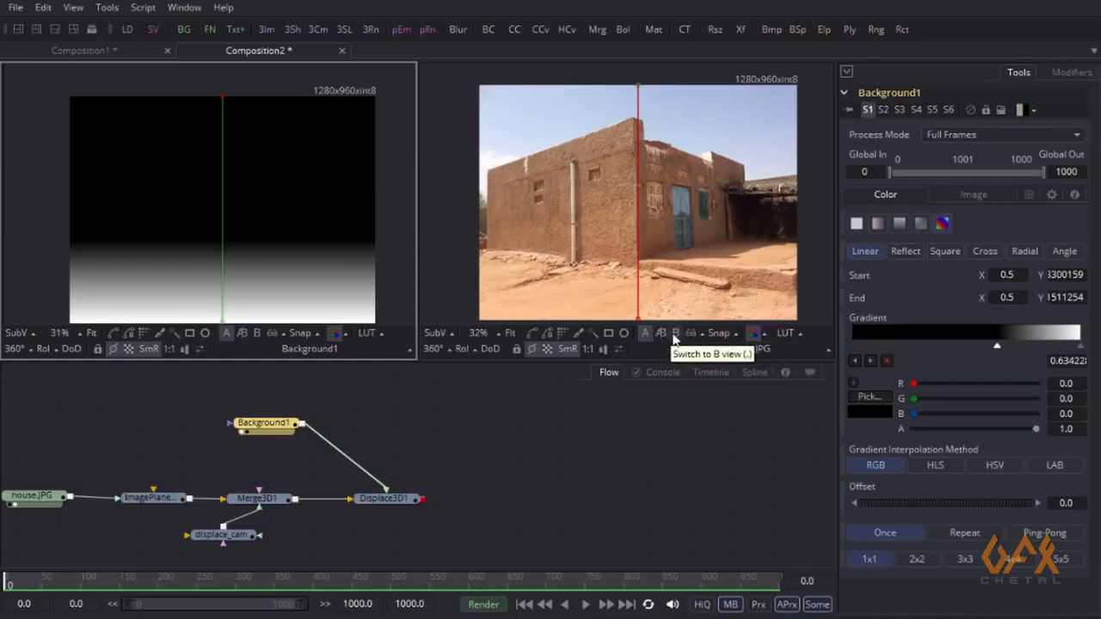
left_click(673, 337)
left_click(249, 425)
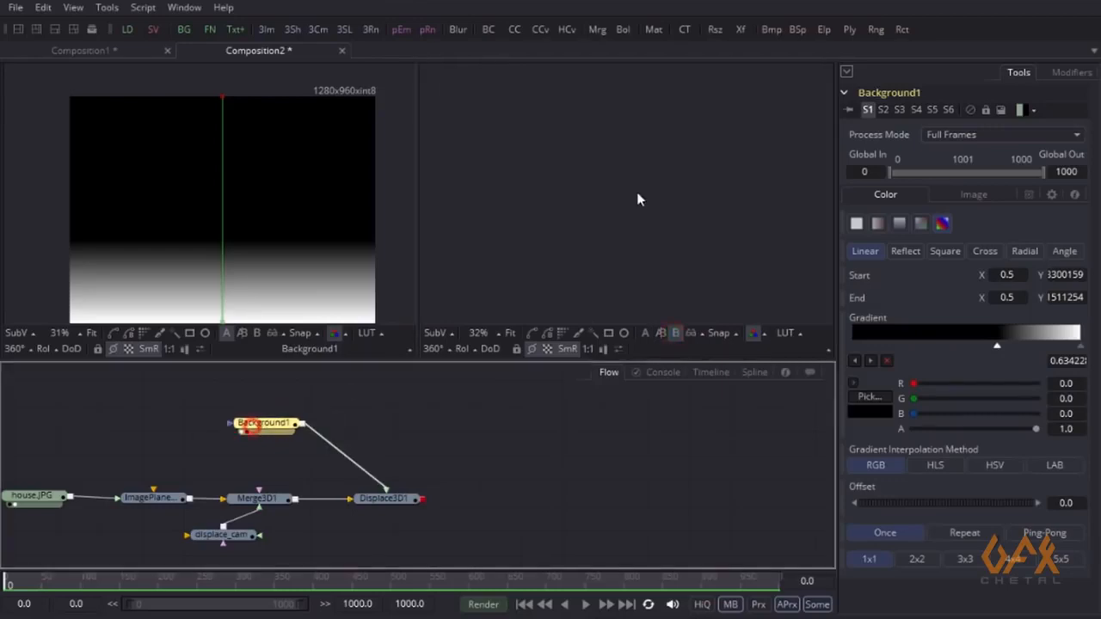
key("2")
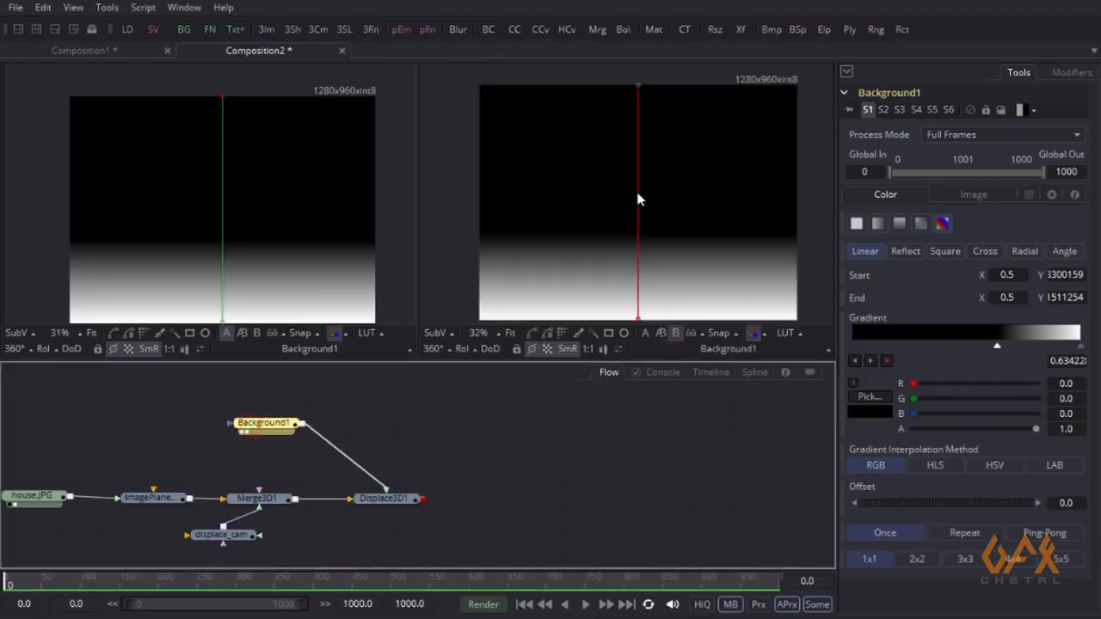
left_click(662, 336)
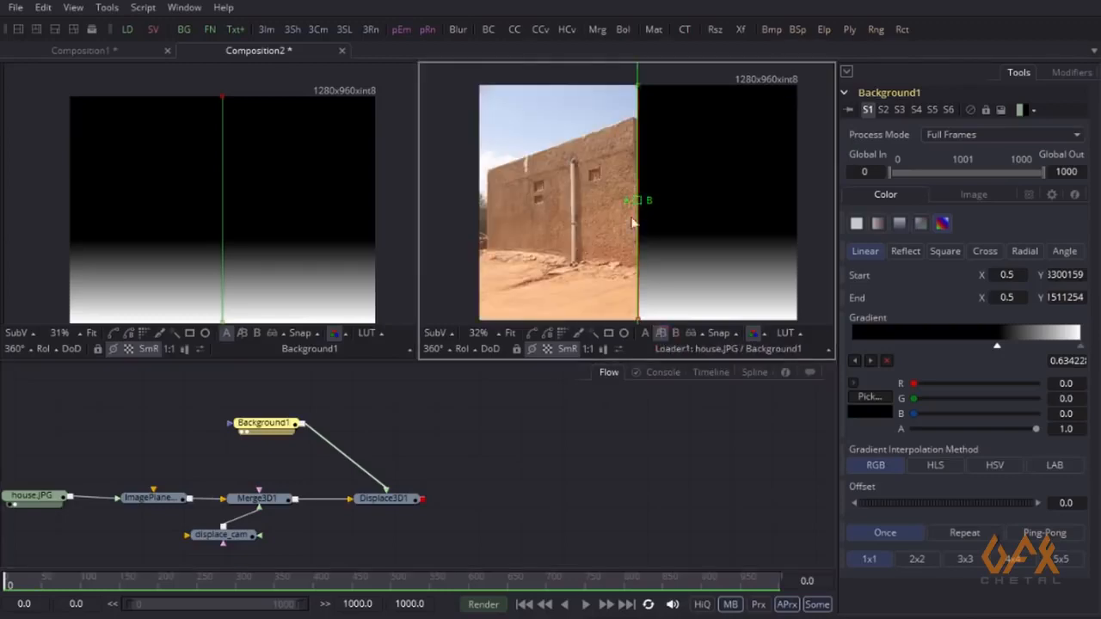
Move Background1's black gradient stop to about 0.594 and return the second viewer to the house photo alone
left_click(269, 423)
left_click_drag(997, 346, 988, 345)
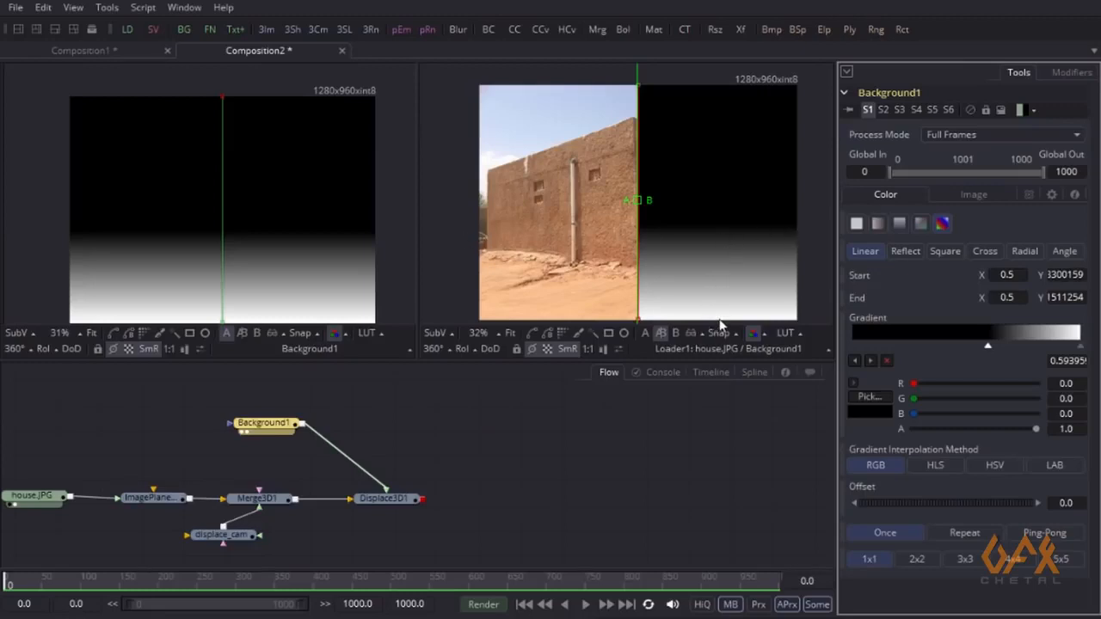
left_click(645, 333)
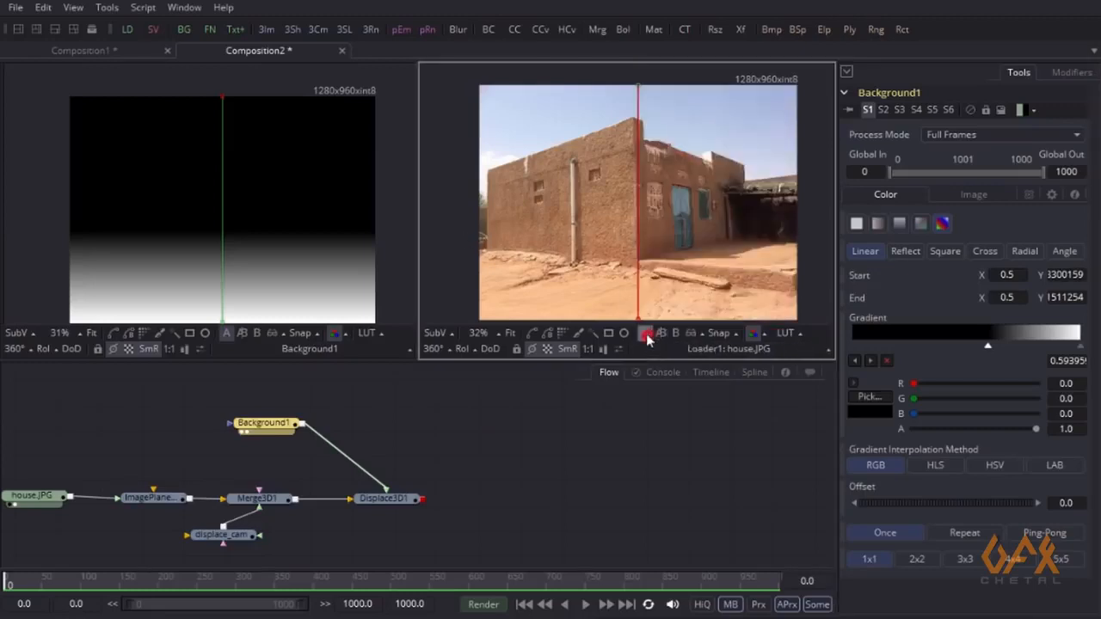
Show Displace3D1 in the first viewer and examine the displaced ground of the image plane from several angles
left_click_drag(384, 499, 209, 223)
left_click_drag(109, 275, 379, 194)
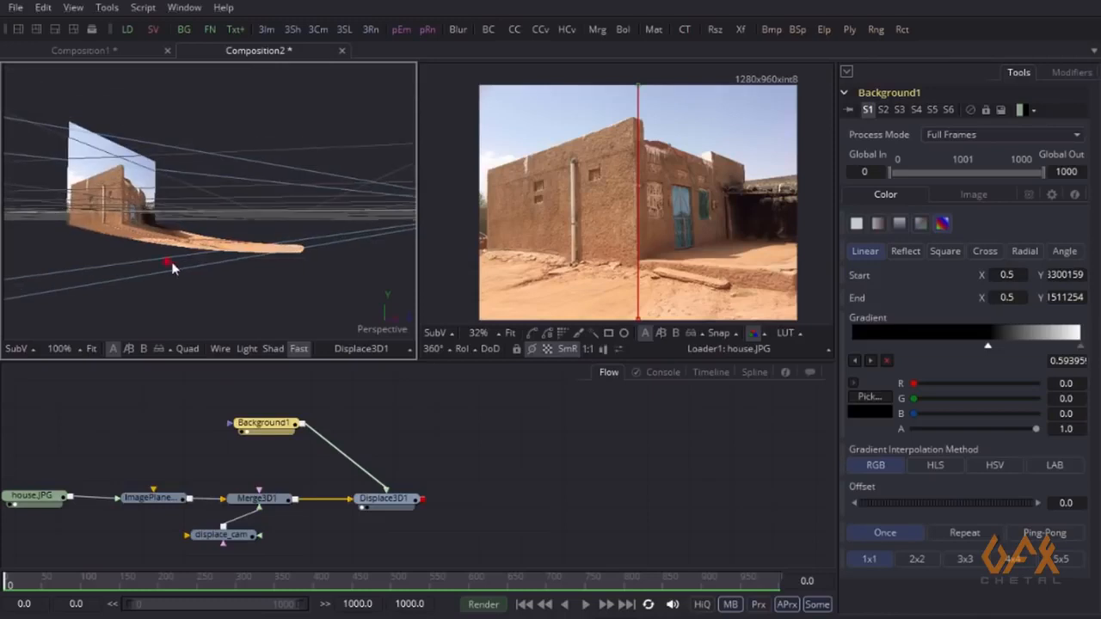
scroll(172, 265, "up", 2)
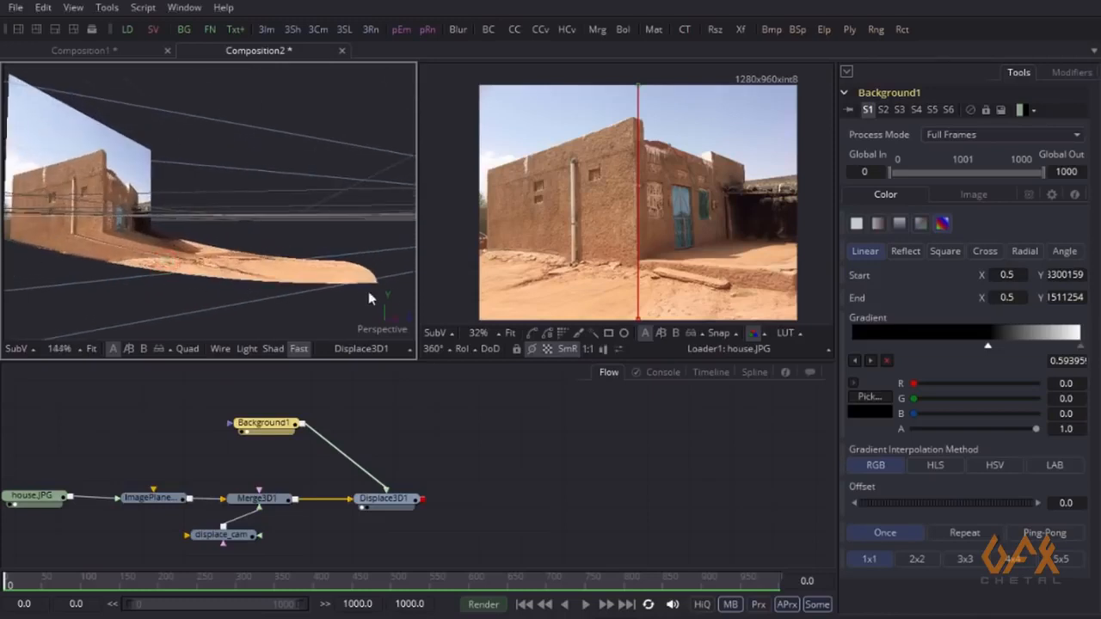
left_click_drag(262, 296, 184, 314)
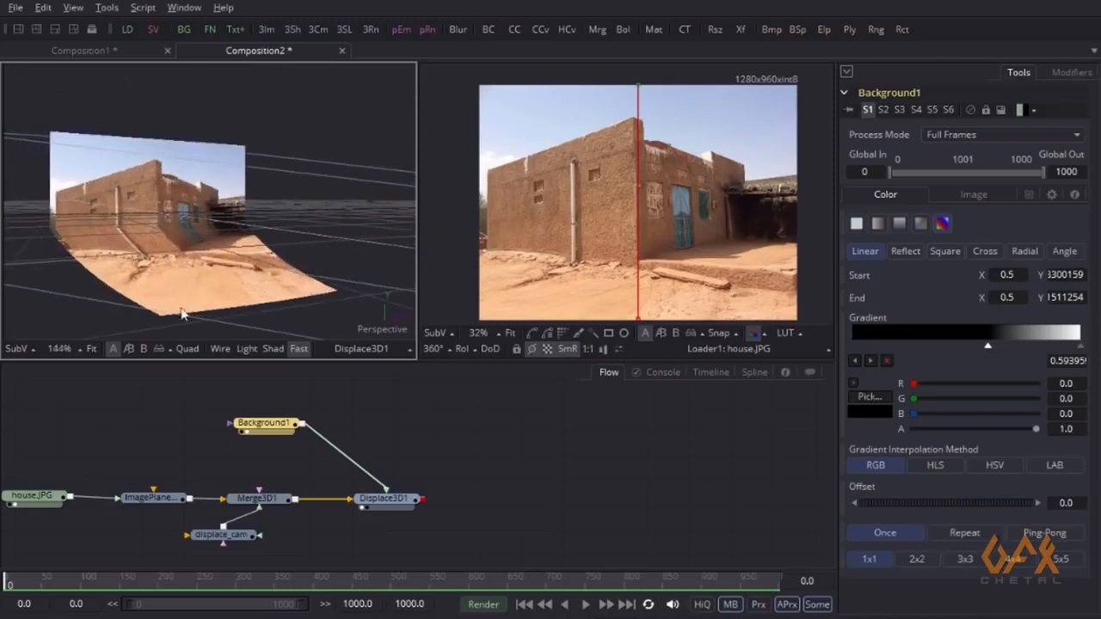
left_click(427, 425)
left_click_drag(396, 436, 408, 437)
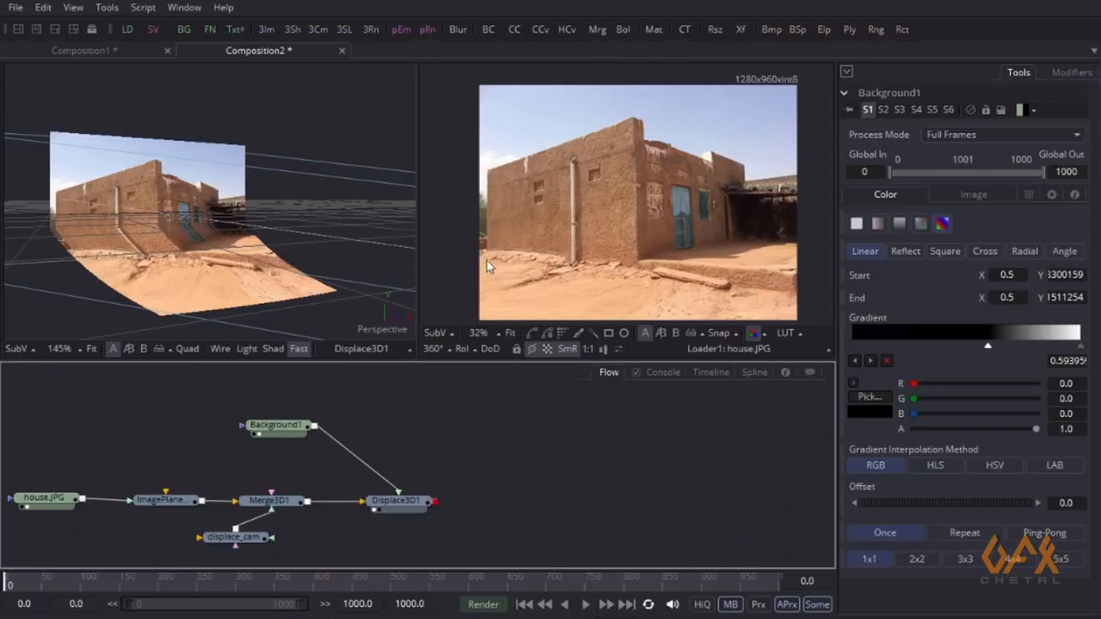
left_click_drag(465, 436, 455, 438)
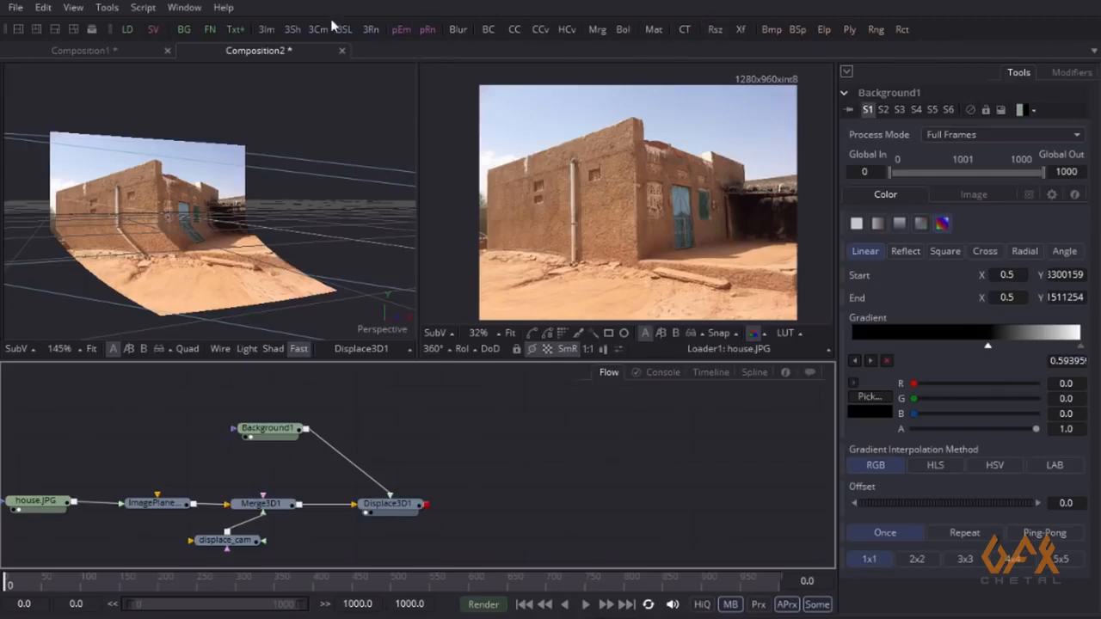
Merge a new black Background2 over Background1 ahead of Displace3D1, bypass the merge and select Background2
left_click_drag(183, 29, 308, 436)
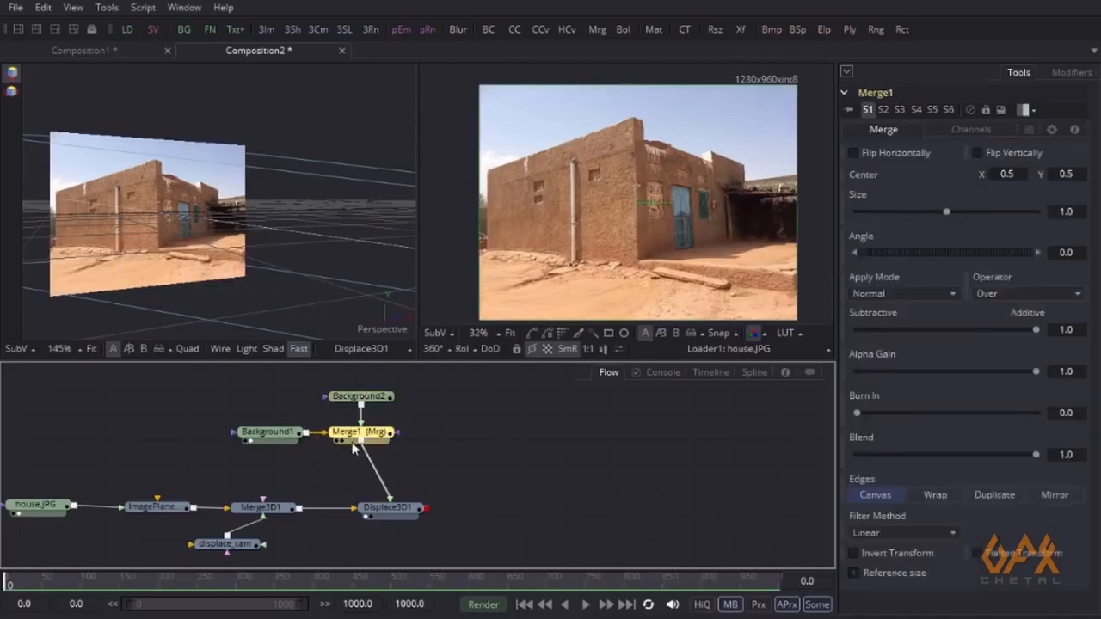
left_click(356, 399)
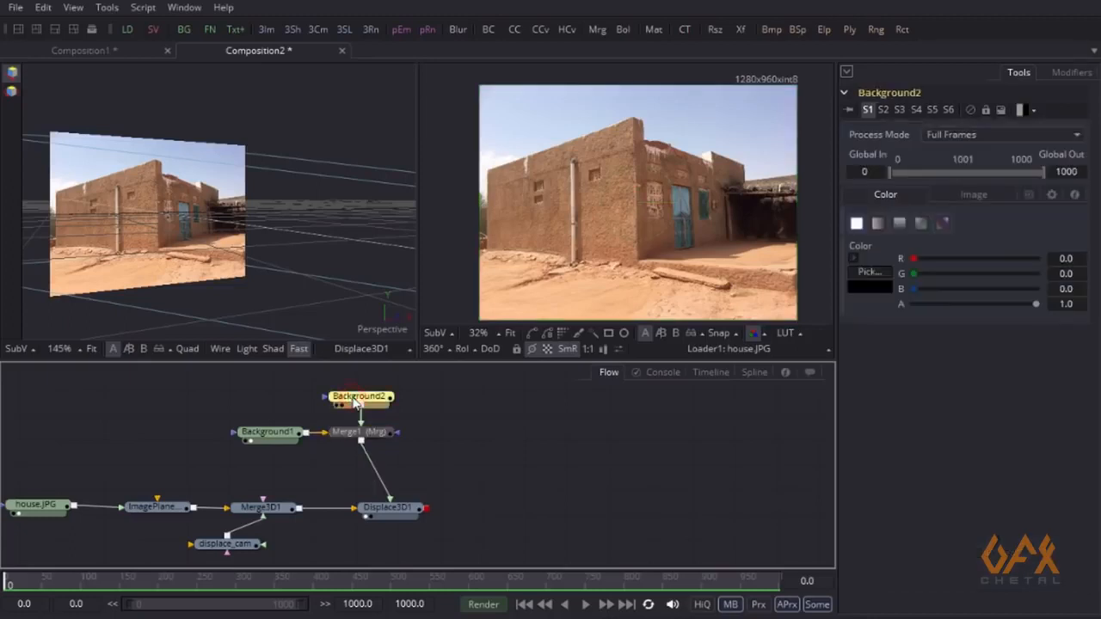
left_click_drag(301, 413, 292, 469)
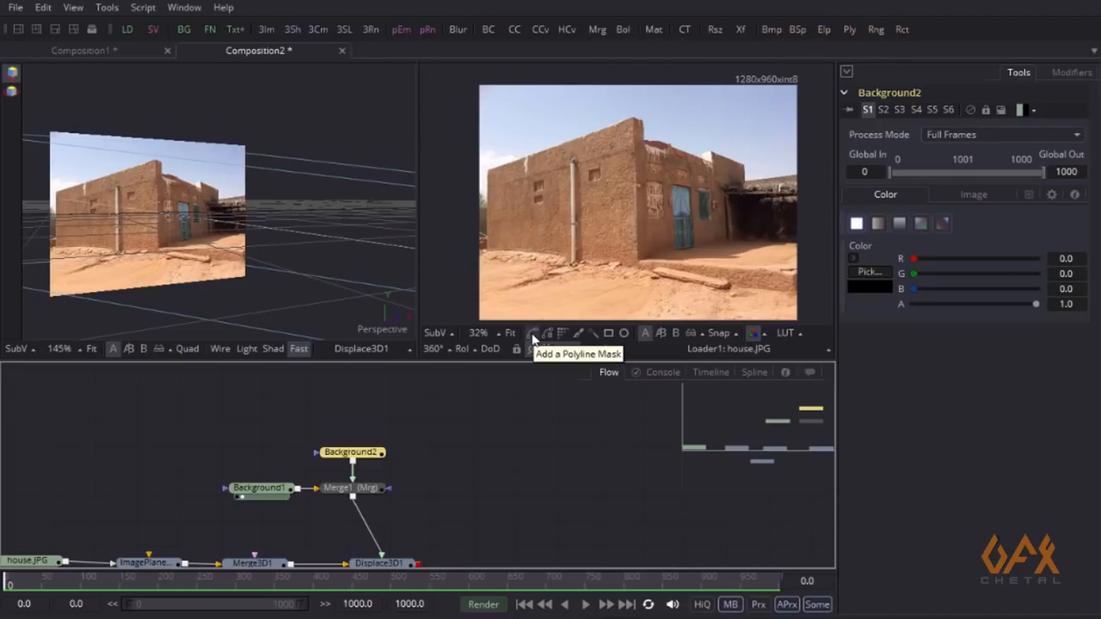
Add a polyline mask to Background2, turn on high quality, toggle auto proxy and enlarge the house's roof corner for tracing
left_click(532, 334)
left_click(501, 197)
mouse_move(549, 205)
left_mouse_down()
mouse_move(558, 206)
mouse_move(500, 214)
mouse_move(575, 227)
mouse_move(488, 259)
left_mouse_up()
left_click(702, 605)
left_click(784, 605)
mouse_move(738, 123)
left_mouse_down()
mouse_move(668, 180)
mouse_move(780, 192)
left_mouse_up()
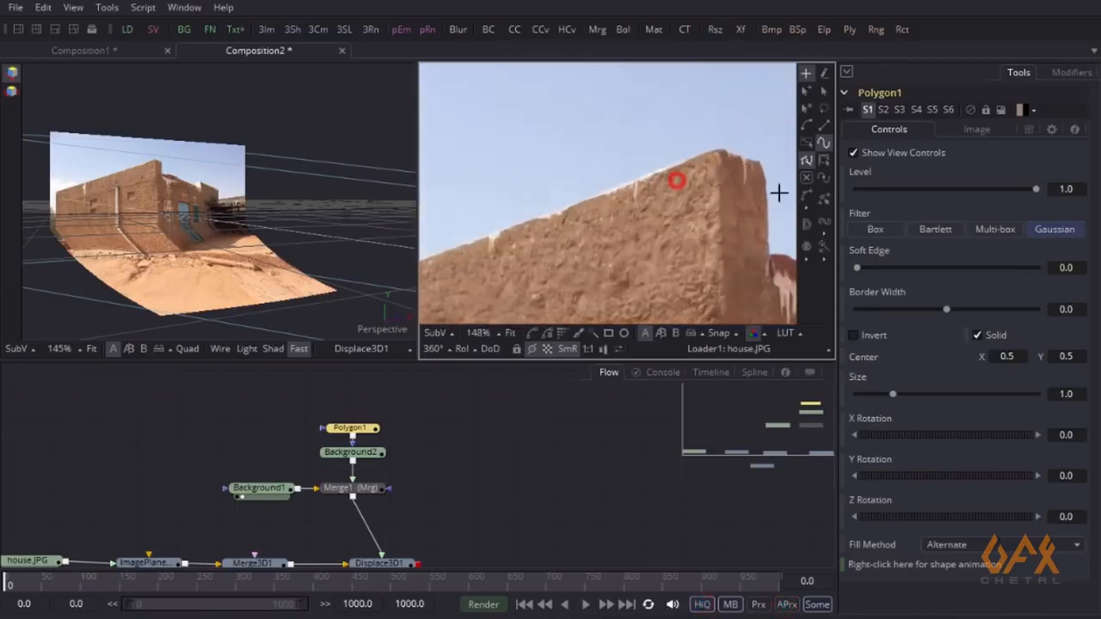
Trace the mask from the house's roof corner down the front corner edge towards its base
left_click(718, 149)
left_click_drag(725, 232, 656, 64)
left_click_drag(651, 221, 632, 83)
left_click_drag(656, 246, 615, 124)
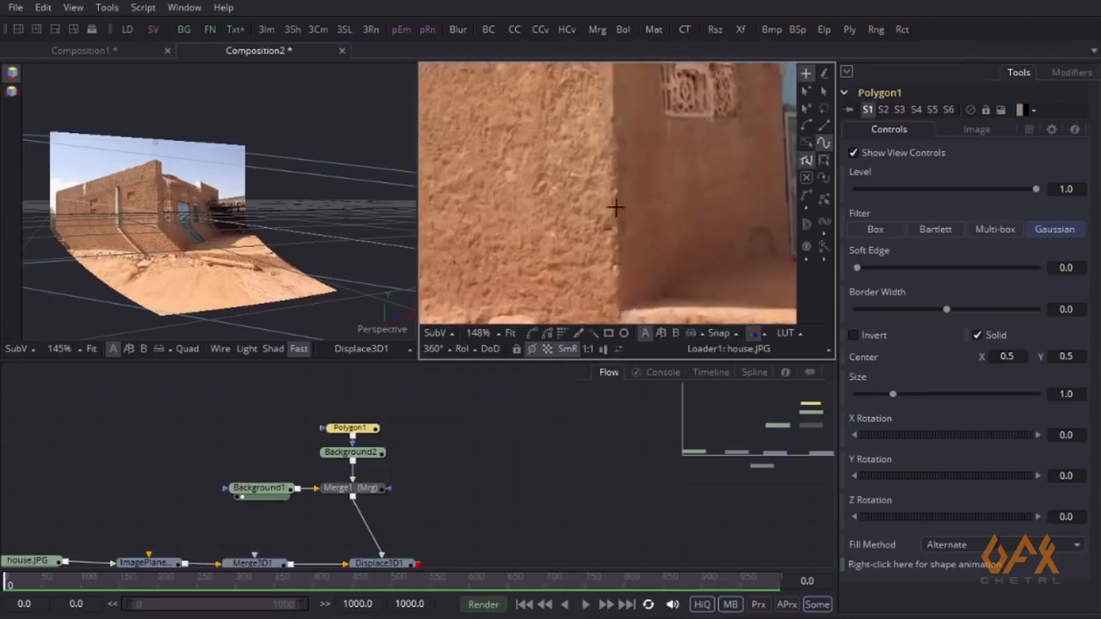
left_click_drag(615, 207, 617, 176)
left_click(618, 250)
Continue the mask along the terrace's top edge to near the photo's right edge and down to the ground
left_click_drag(695, 270, 421, 267)
left_click_drag(658, 275, 422, 271)
left_click_drag(559, 253, 433, 207)
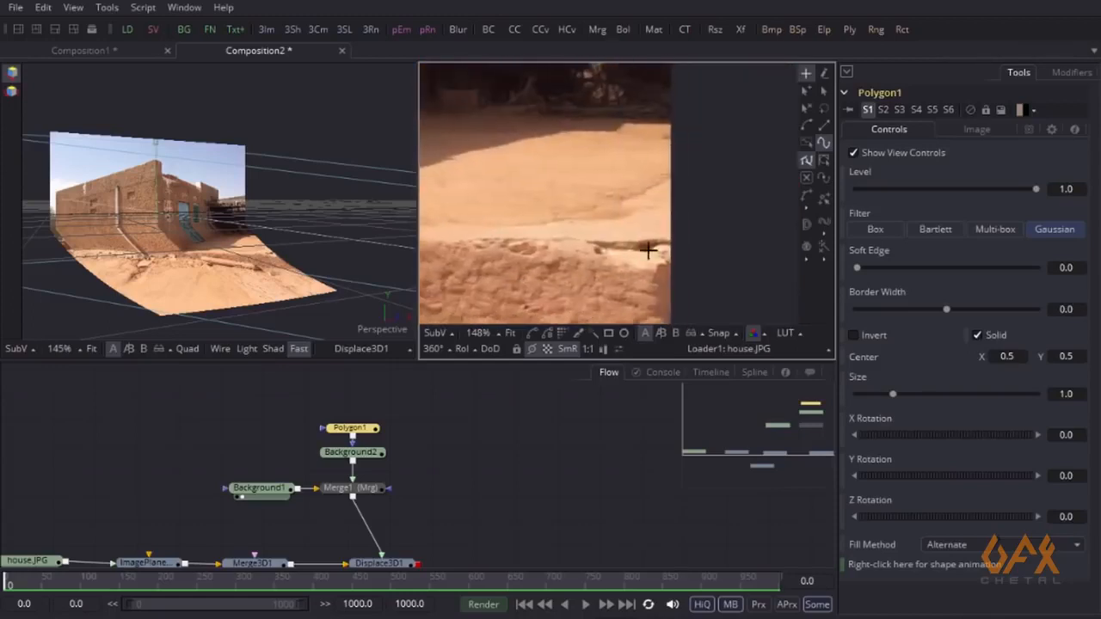
left_click(657, 263)
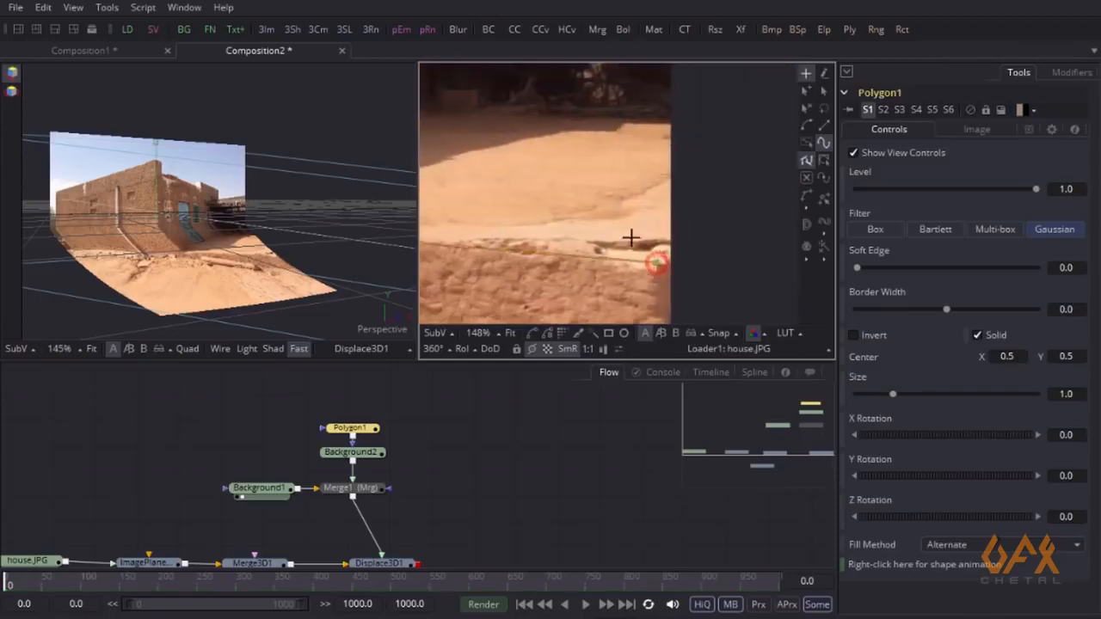
left_click_drag(630, 238, 601, 138)
left_click(626, 254)
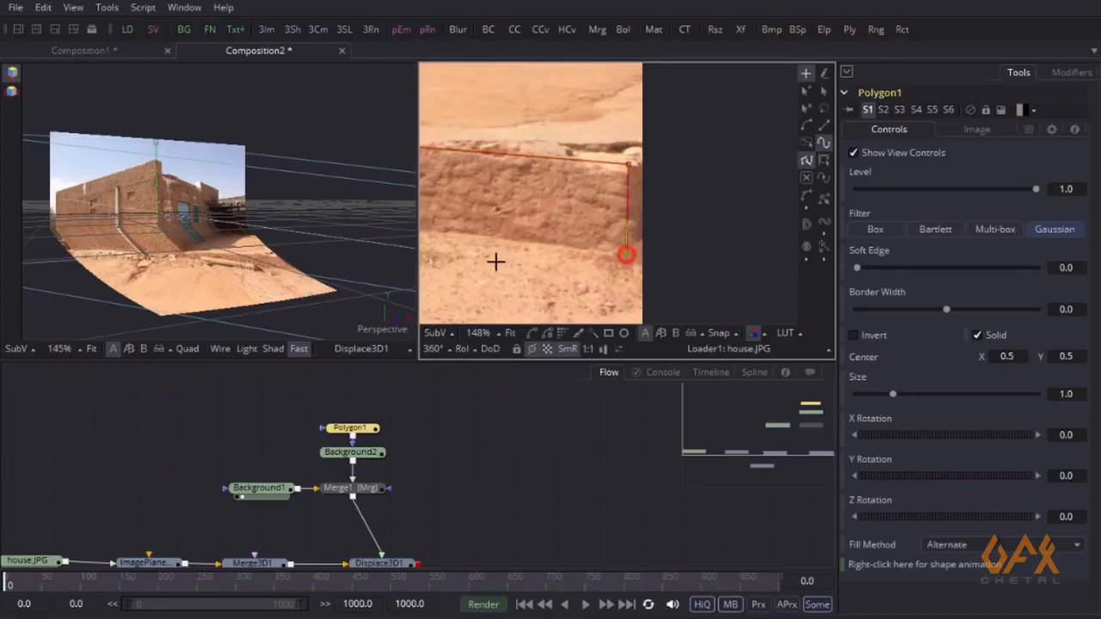
Extend the mask along the front wall's base to the house's far left edge and up to its roof corner
left_click_drag(493, 263, 656, 284)
scroll(574, 279, "down", 5)
left_click_drag(497, 267, 651, 309)
left_click_drag(435, 274, 641, 247)
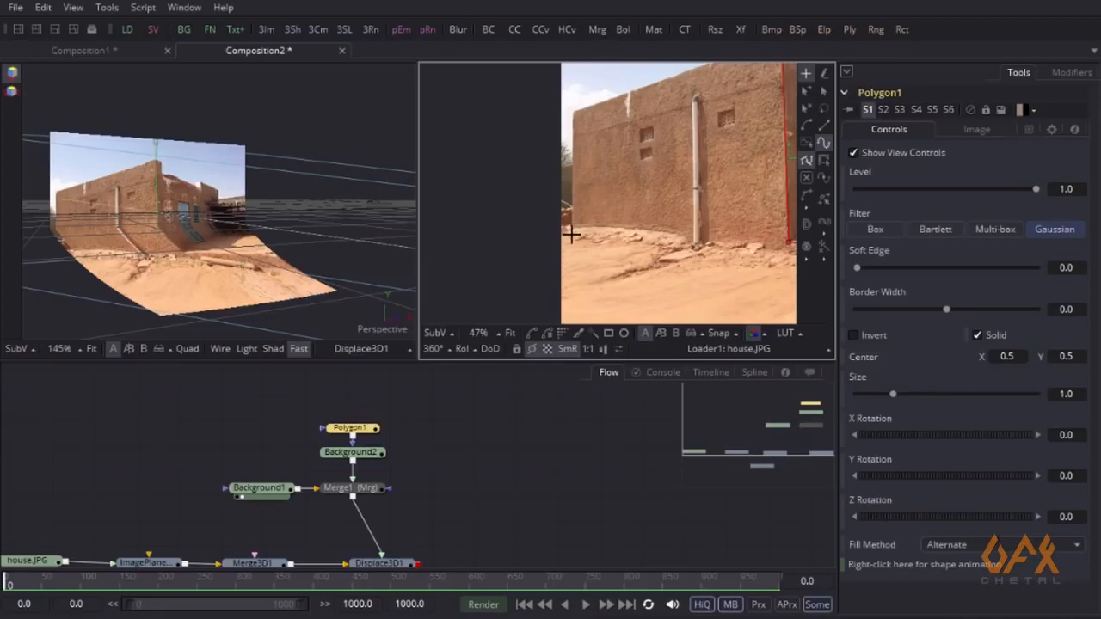
scroll(571, 233, "up", 4)
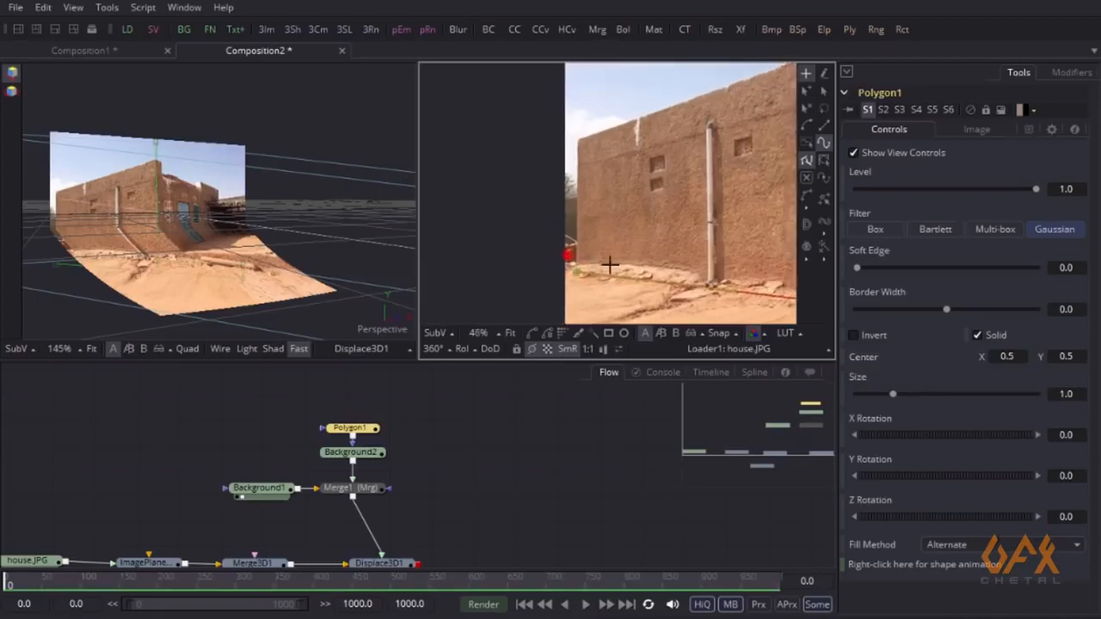
scroll(731, 189, "up", 4)
left_click(624, 149)
left_click(631, 137)
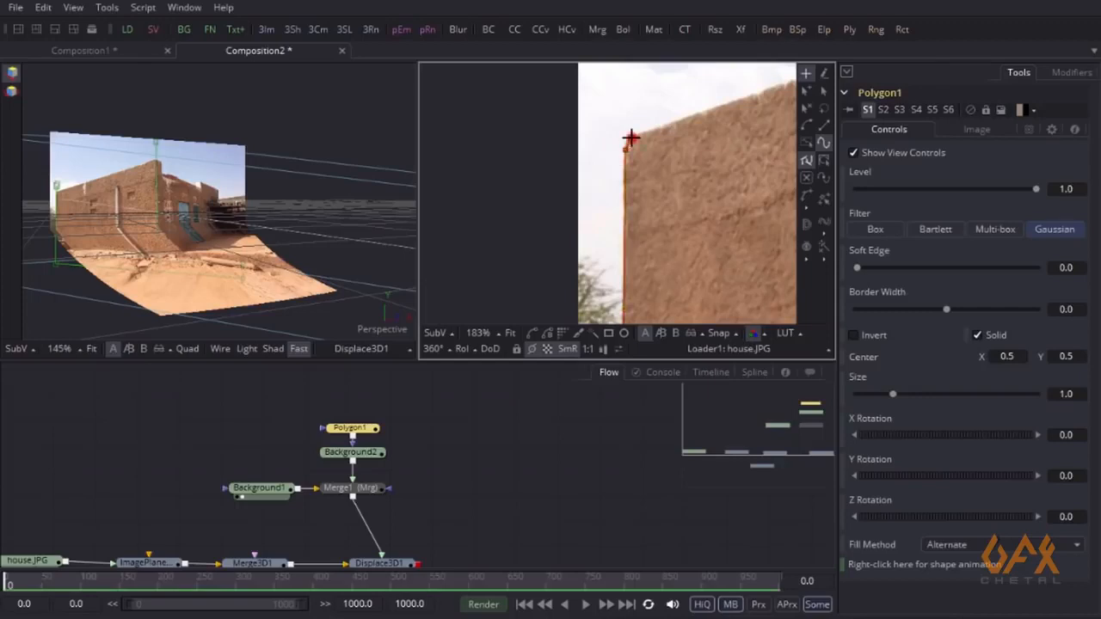
Close the mask along the sloping roofline at its starting point on the house's front roof corner
left_click_drag(681, 138, 484, 212)
left_click_drag(664, 184, 607, 201)
scroll(624, 198, "down", 3)
left_click_drag(773, 140, 622, 188)
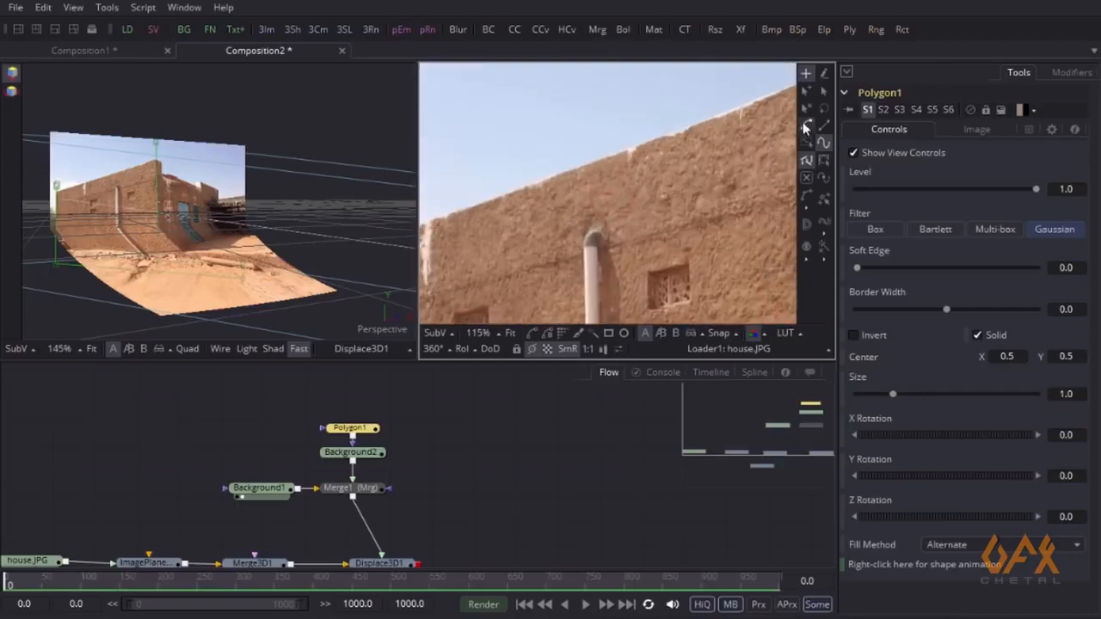
left_click_drag(726, 156, 600, 213)
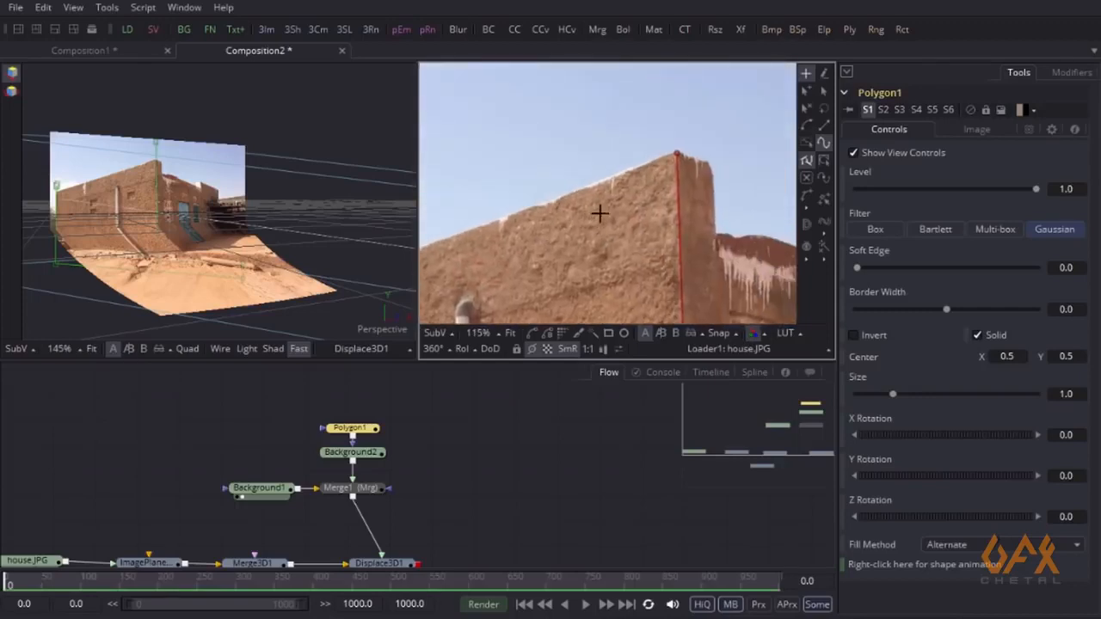
left_click(677, 155)
scroll(677, 155, "down", 5)
left_click_drag(626, 279, 515, 260)
scroll(667, 231, "up", 5)
scroll(658, 283, "down", 6)
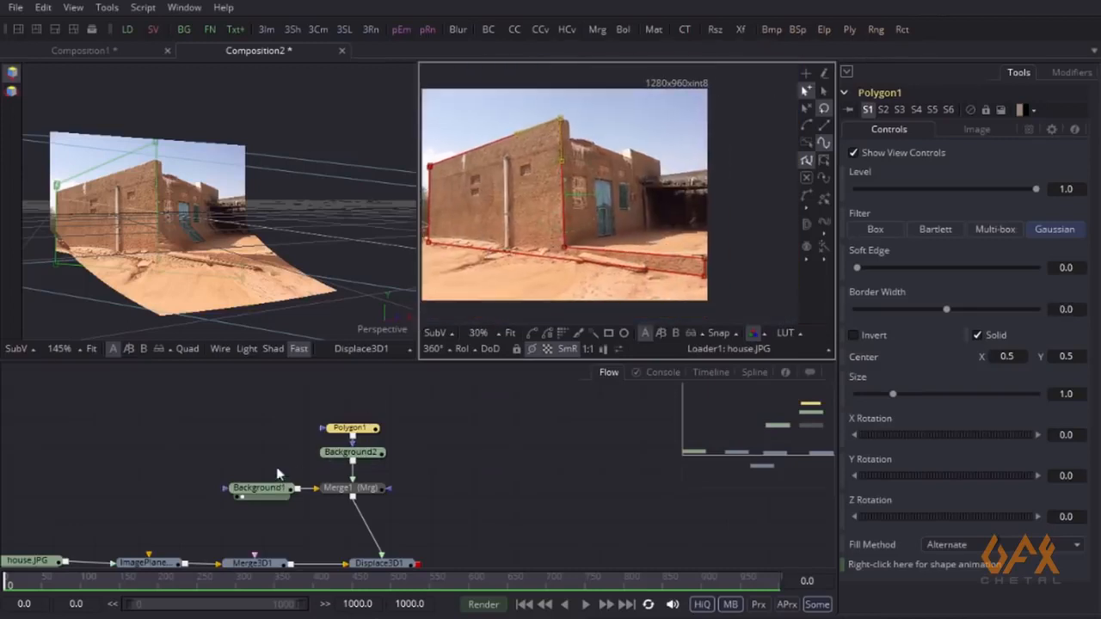
Show Merge1 in the 2D viewer and switch Background2 to a linear gradient fill
left_click_drag(277, 474, 286, 416)
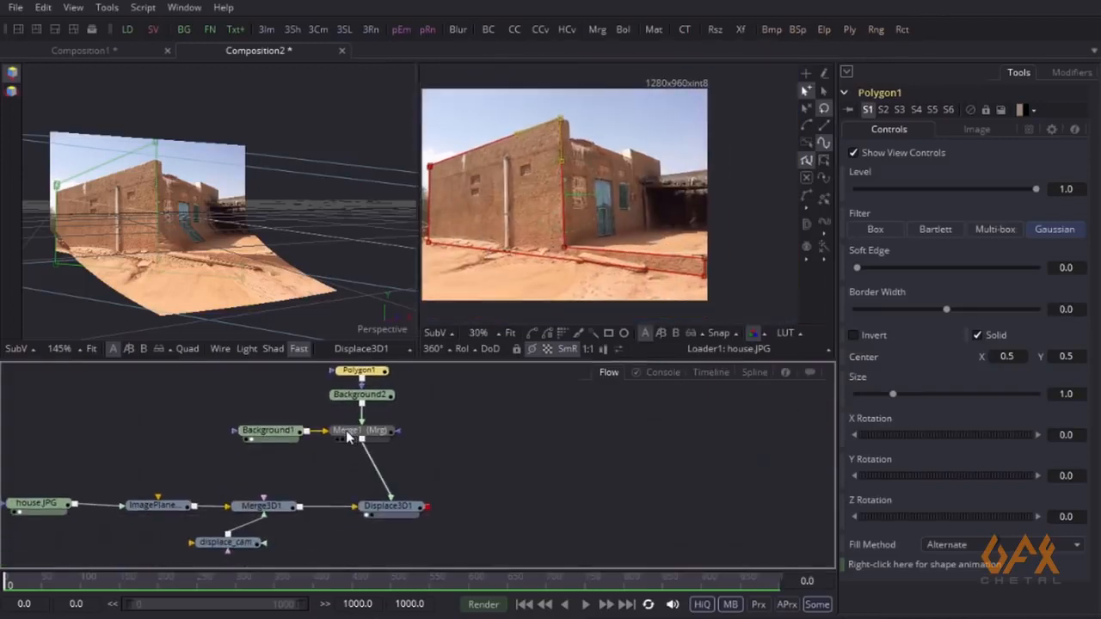
left_click_drag(341, 433, 591, 269)
left_click_drag(324, 407, 300, 456)
left_click(301, 455)
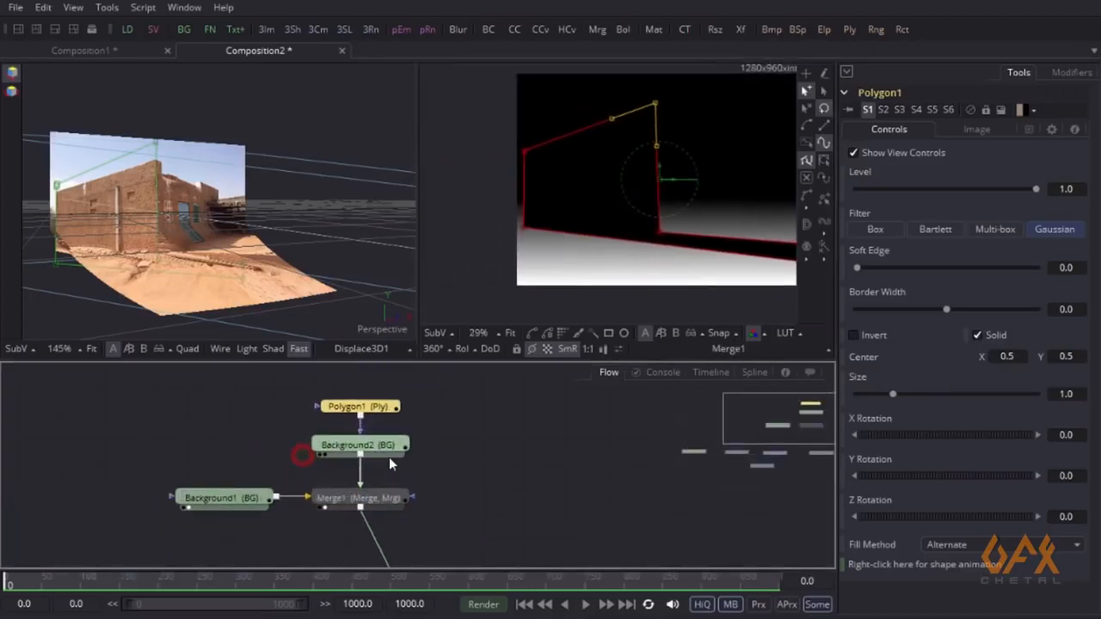
left_click(348, 451)
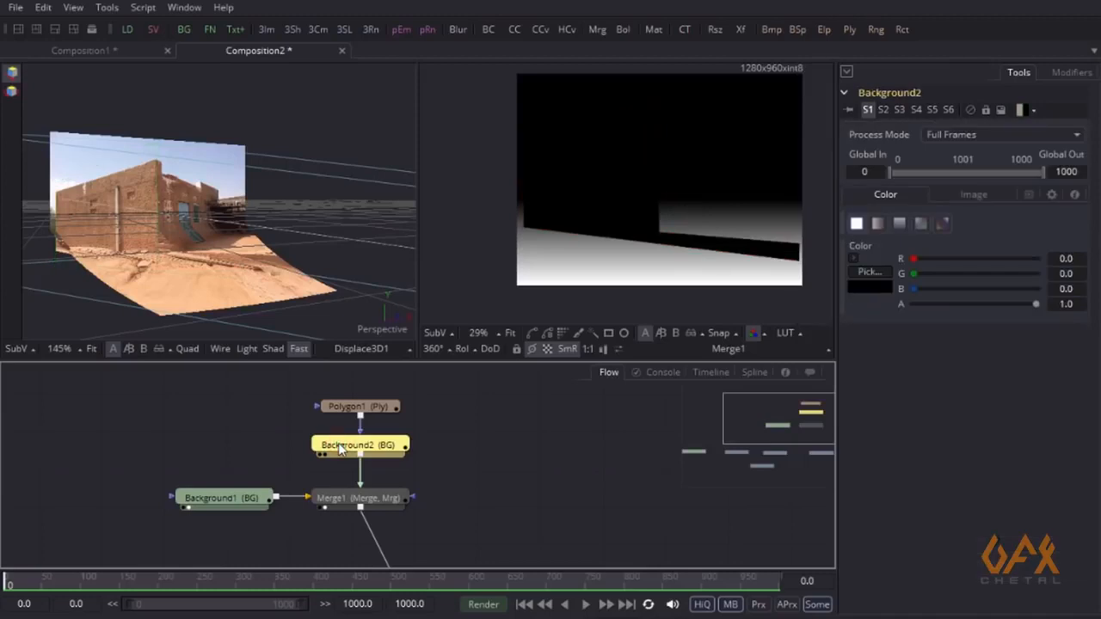
left_click(946, 224)
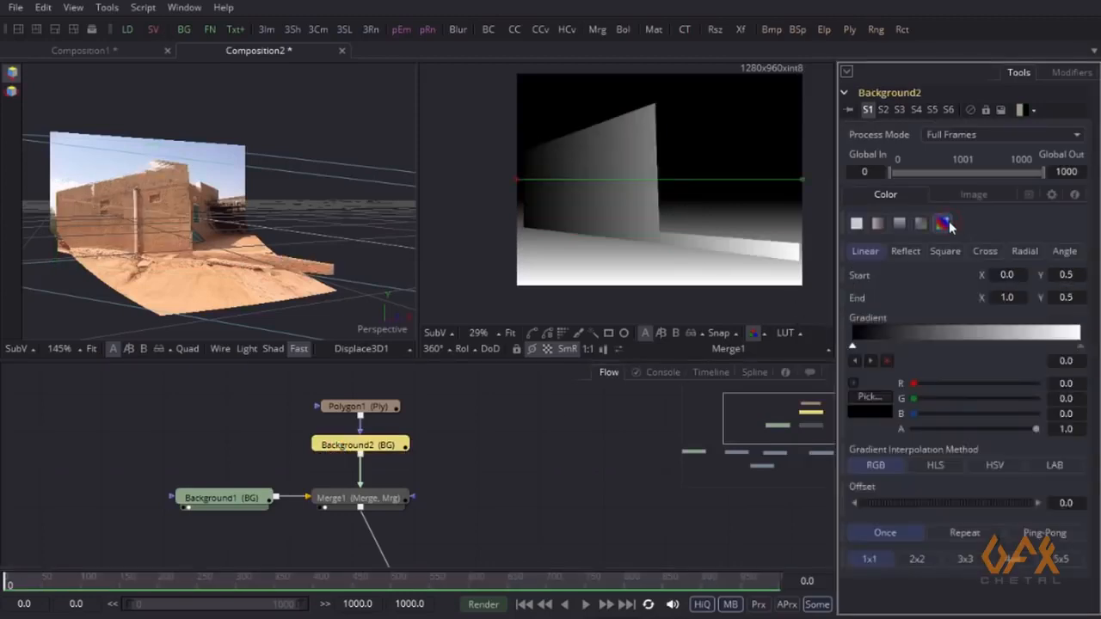
Align Background2's gradient with the masked wall's lower edge, from its left base corner to the terrace's right end
left_click_drag(505, 175, 626, 187)
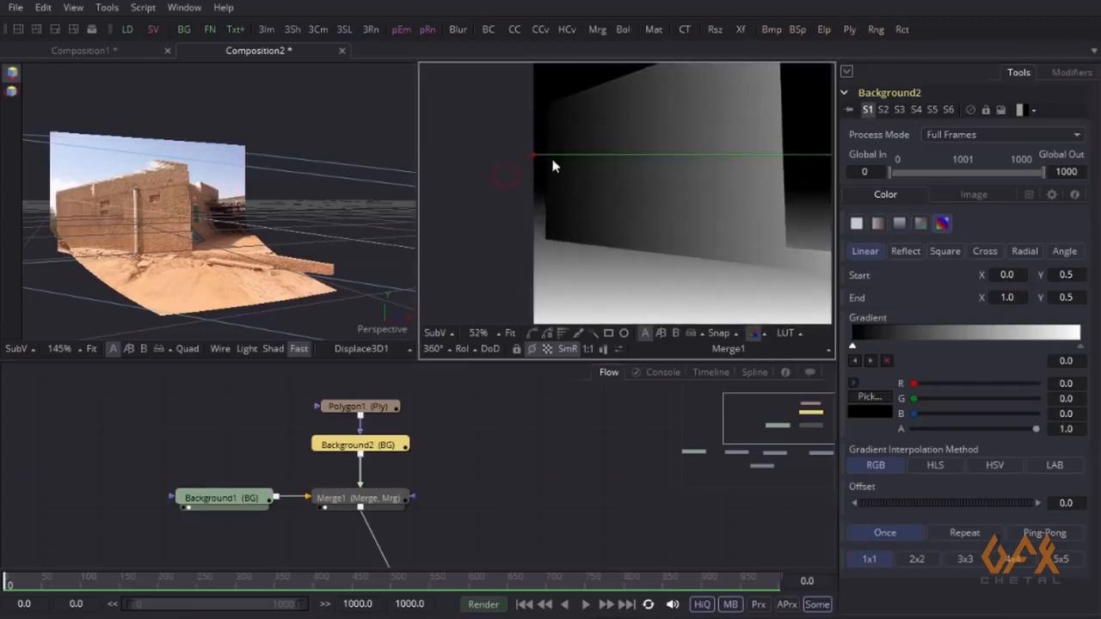
left_click_drag(531, 155, 550, 235)
left_click_drag(817, 226, 407, 238)
left_click_drag(625, 170, 615, 312)
left_click_drag(543, 253, 716, 221)
mouse_move(521, 233)
left_mouse_down()
mouse_move(702, 233)
mouse_move(577, 249)
left_mouse_up()
scroll(550, 246, "up", 2)
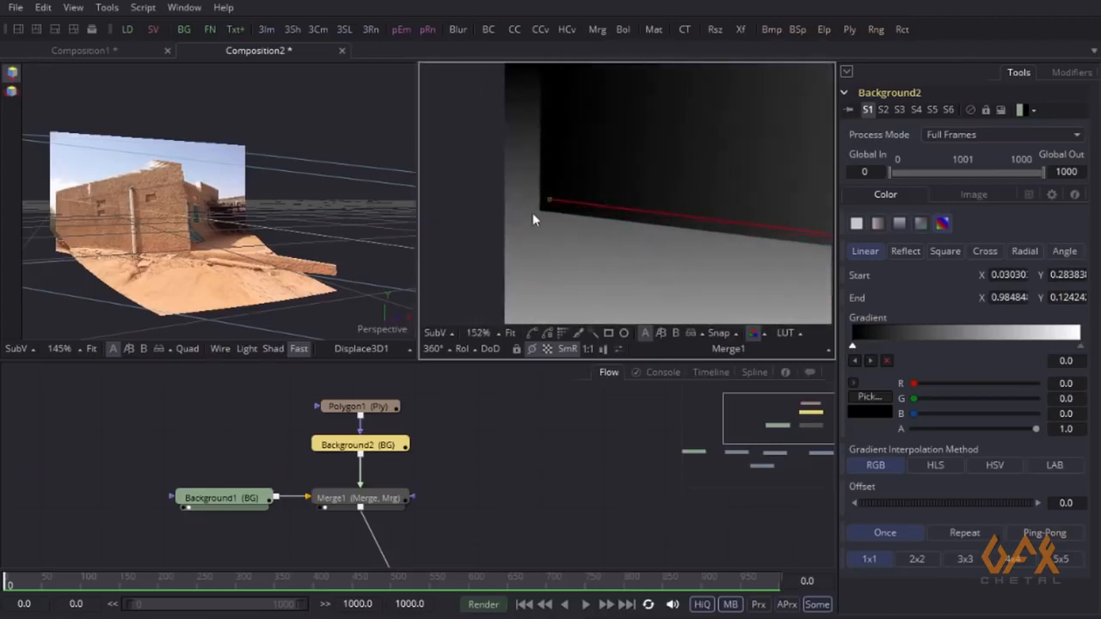
left_click_drag(548, 199, 546, 203)
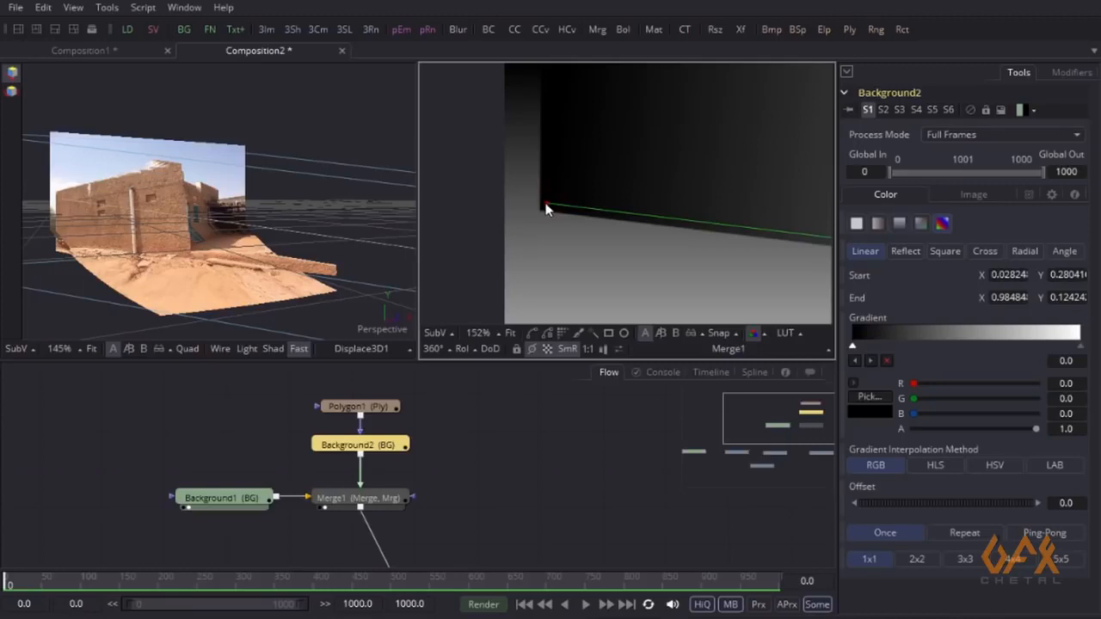
Set the gradient's start colour to the ground grey sampled beside the wall's left base, about 0.341 for RGB
left_click(853, 348)
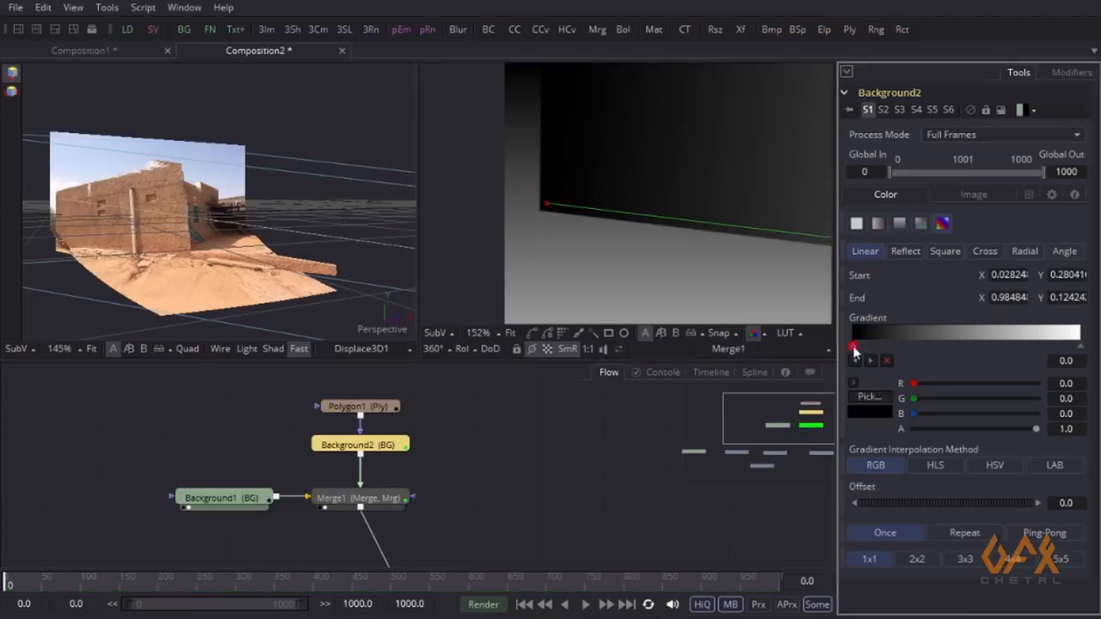
left_click(870, 399)
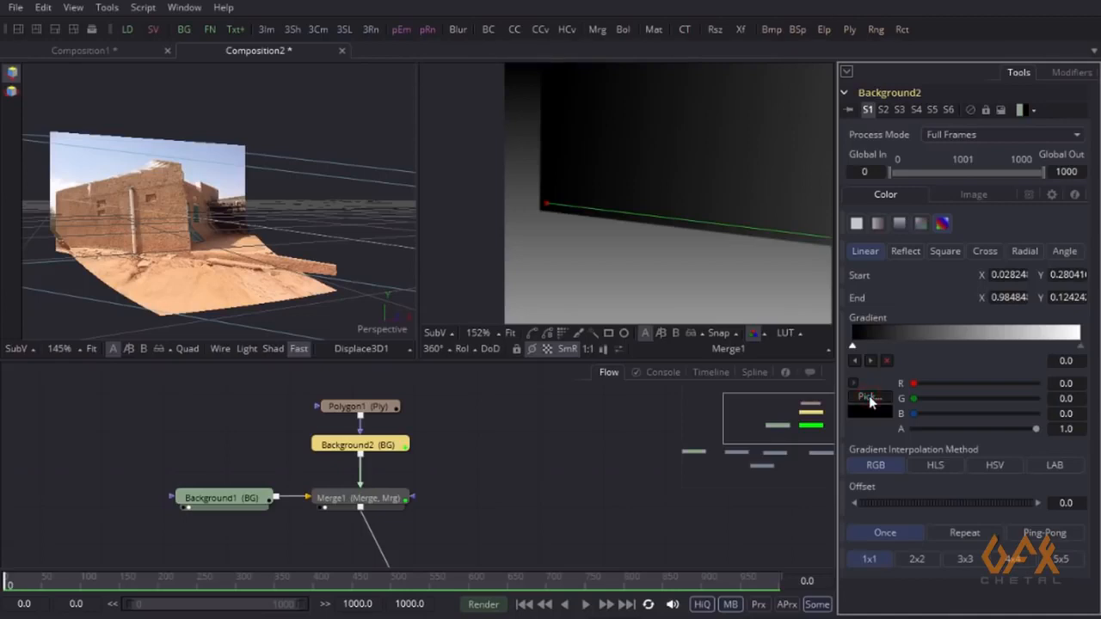
left_click_drag(849, 385, 545, 209)
Set the gradient's end colour to the ground grey sampled beside the terrace's right end, about 0.741 for RGB
left_click_drag(722, 258, 633, 258)
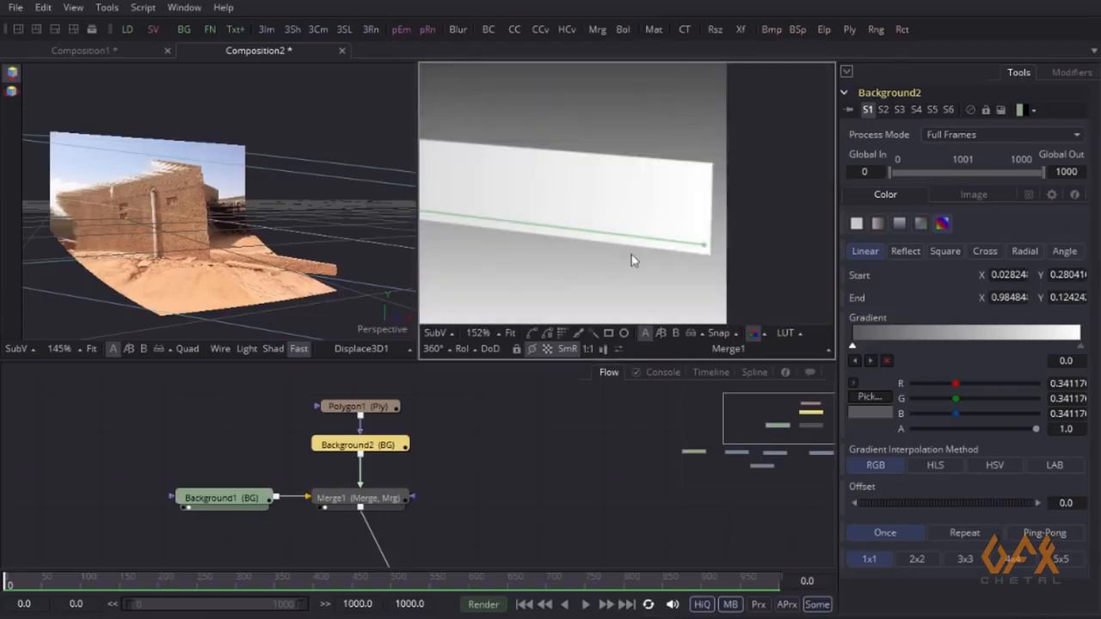
left_click(1081, 348)
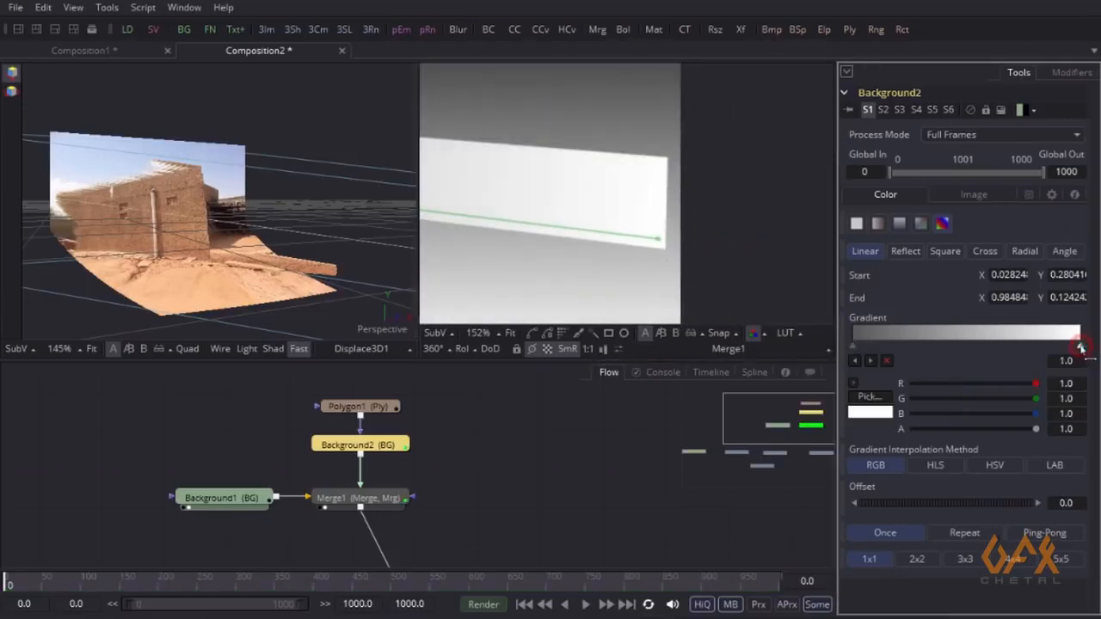
left_click(873, 400)
left_click_drag(687, 280, 672, 249)
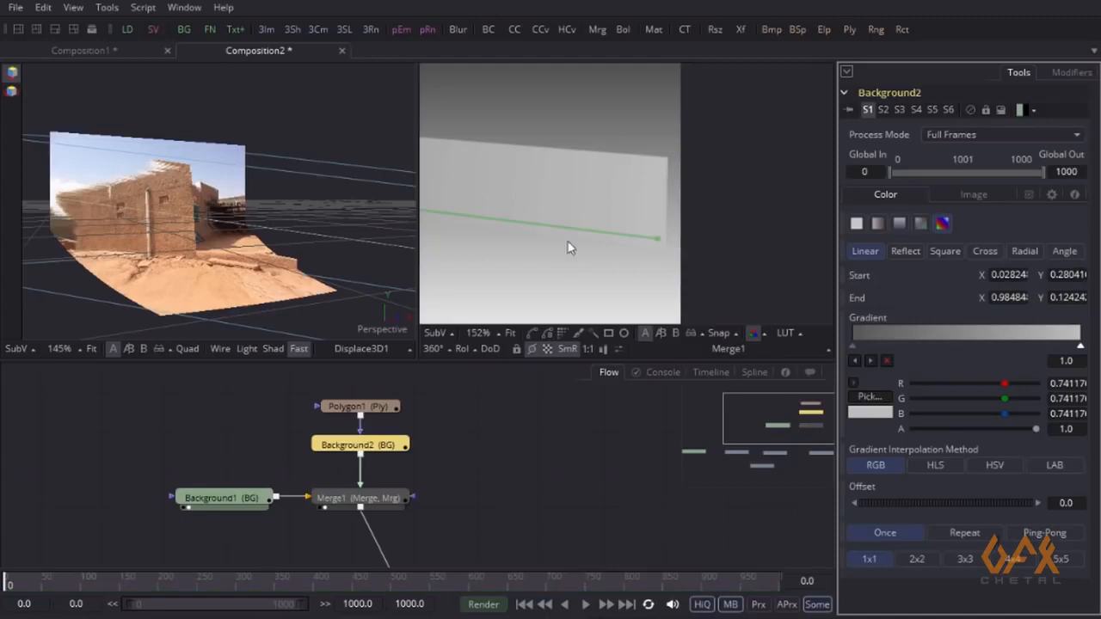
Examine the merged displacement map and orbit the displaced house to check how the wall meets the ground
left_click_drag(571, 244, 646, 231)
scroll(646, 231, "down", 3)
left_click_drag(432, 242, 614, 238)
scroll(615, 238, "down", 2)
left_click(575, 451)
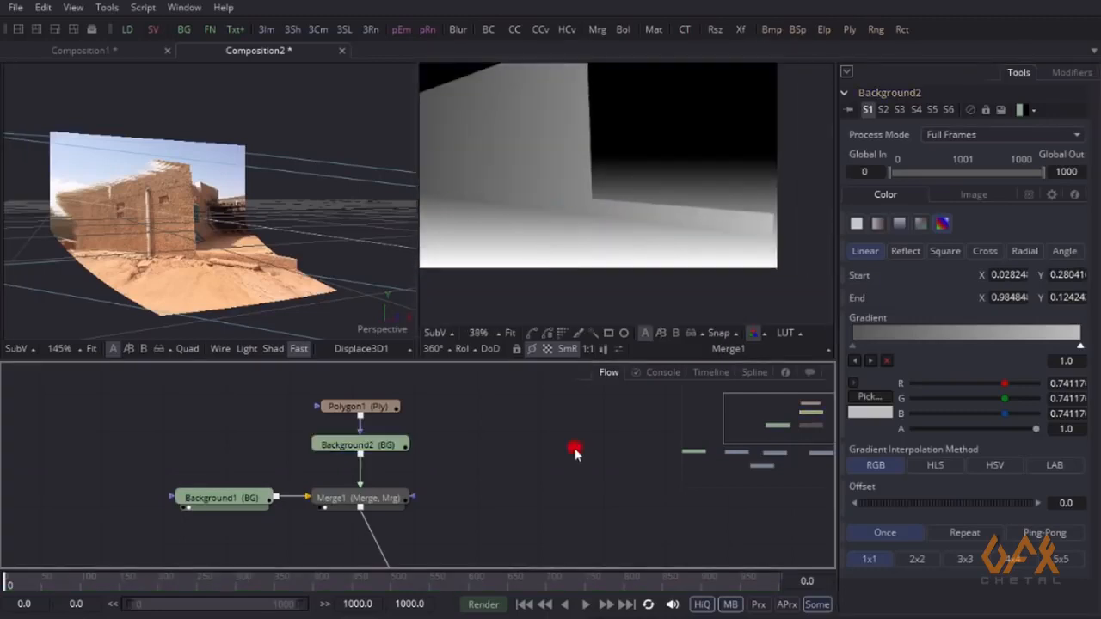
left_click_drag(574, 182, 646, 217)
scroll(645, 217, "down", 2)
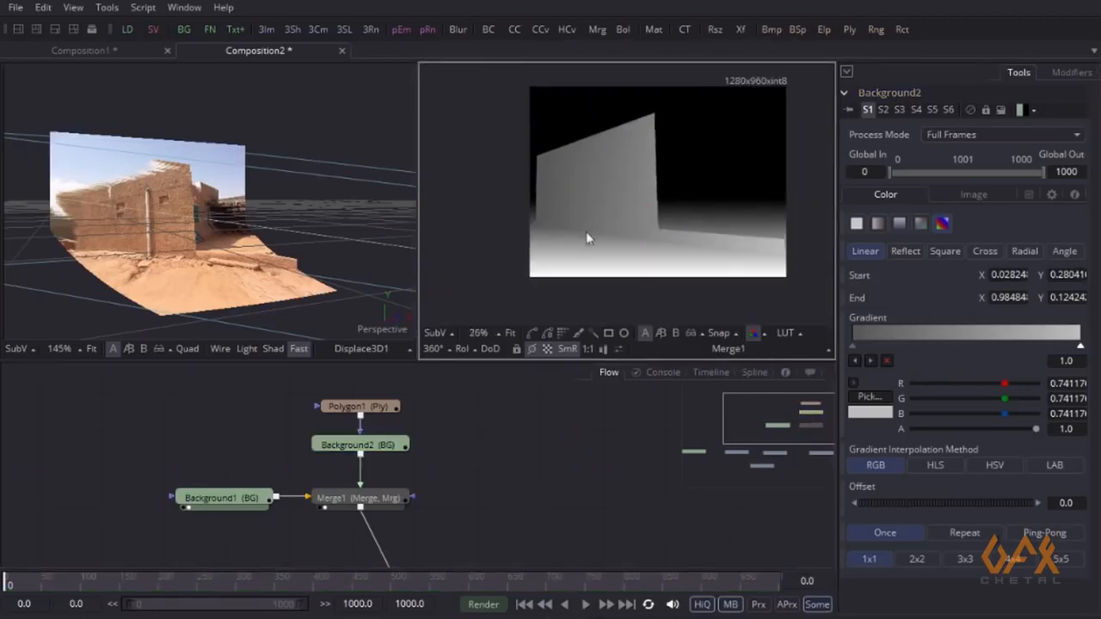
left_click_drag(179, 232, 184, 232)
left_click_drag(166, 273, 39, 274)
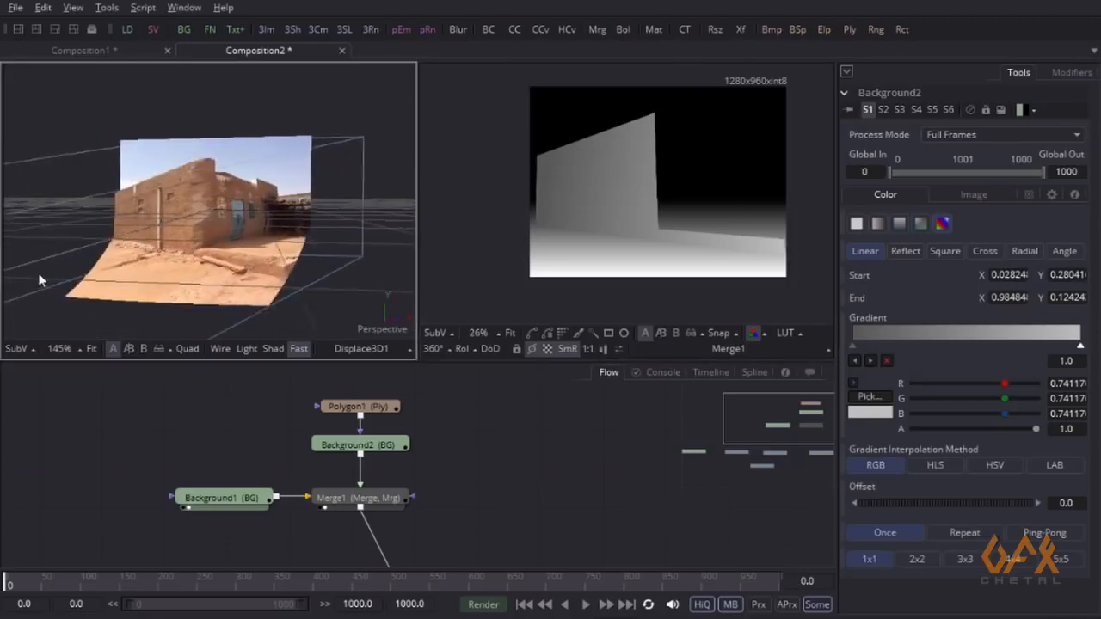
left_click_drag(147, 286, 184, 265)
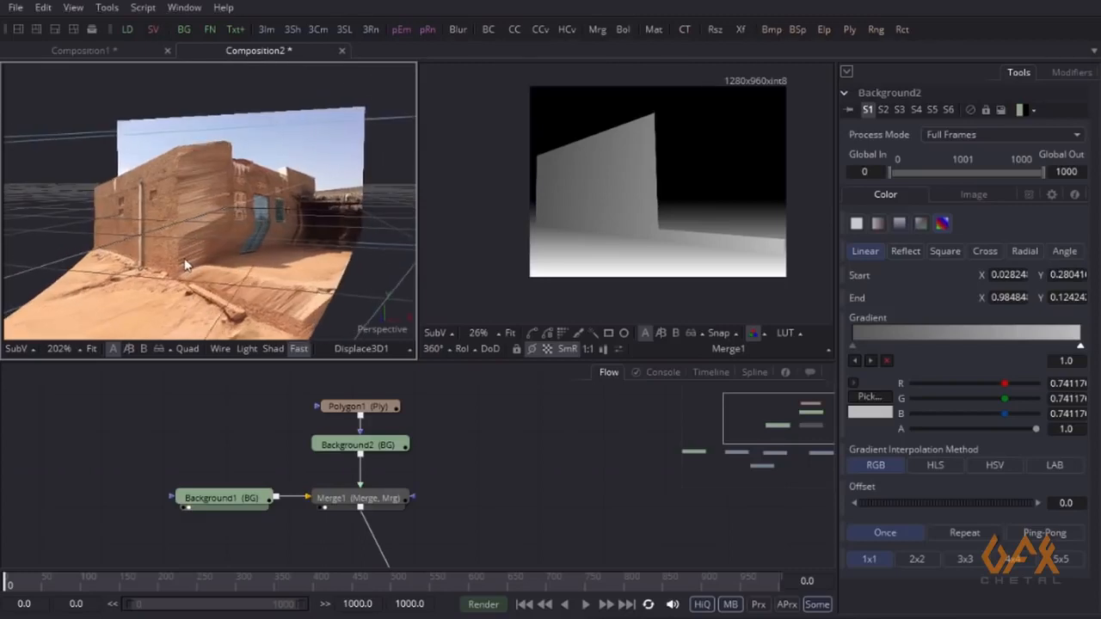
Load house.JPG into the 2D viewer's B buffer and enlarge the door-side wall
left_click_drag(230, 456, 286, 371)
left_click_drag(52, 497, 371, 457)
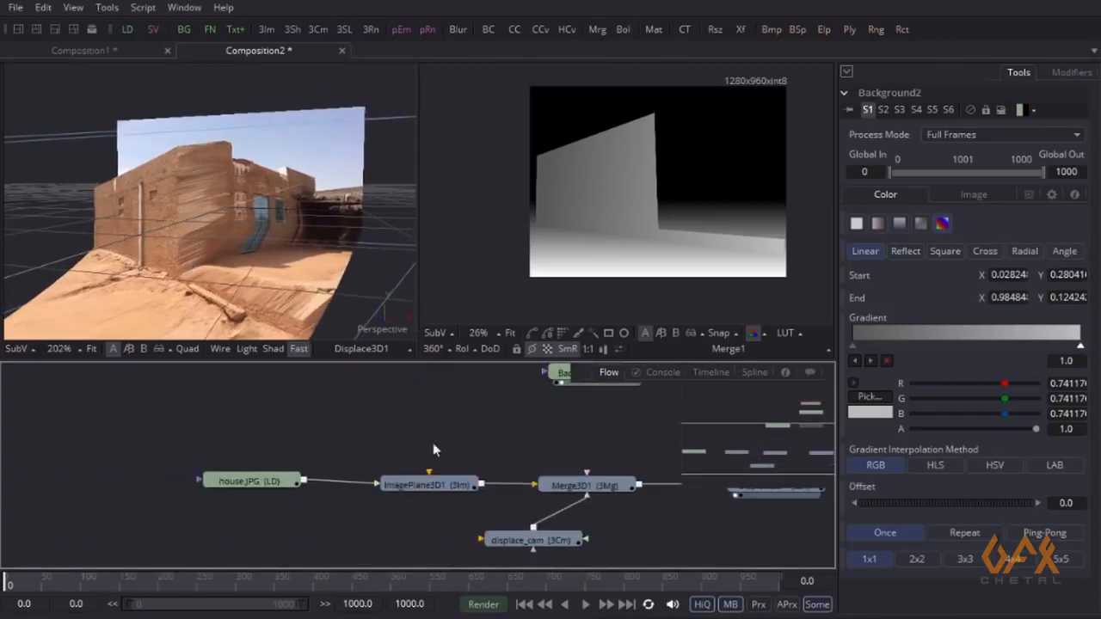
left_click(679, 330)
left_click_drag(219, 482, 631, 190)
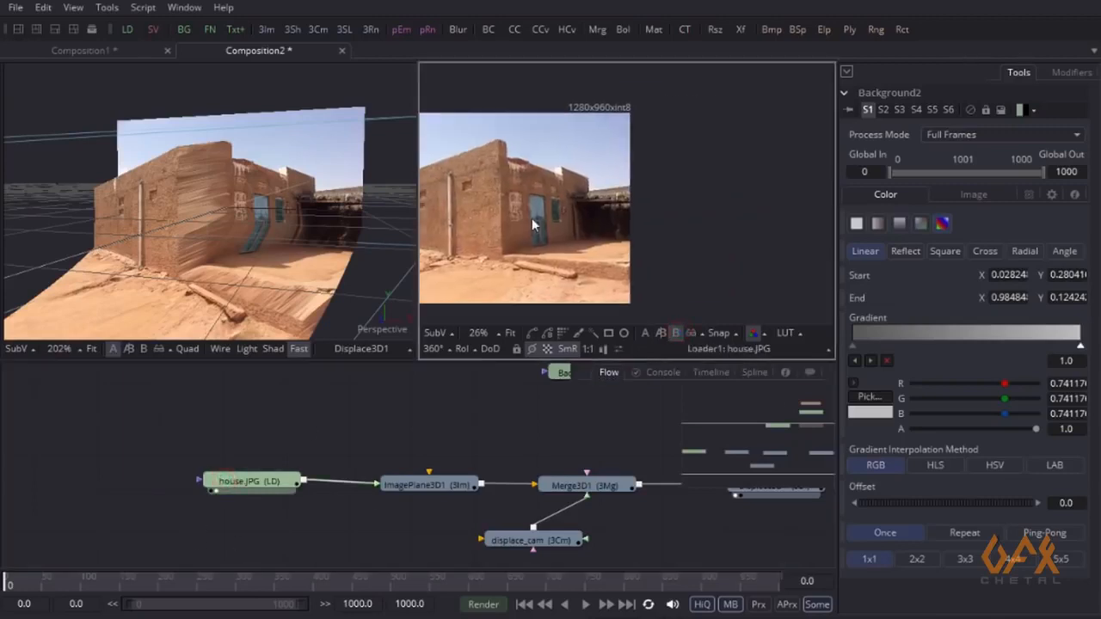
scroll(532, 226, "up", 2)
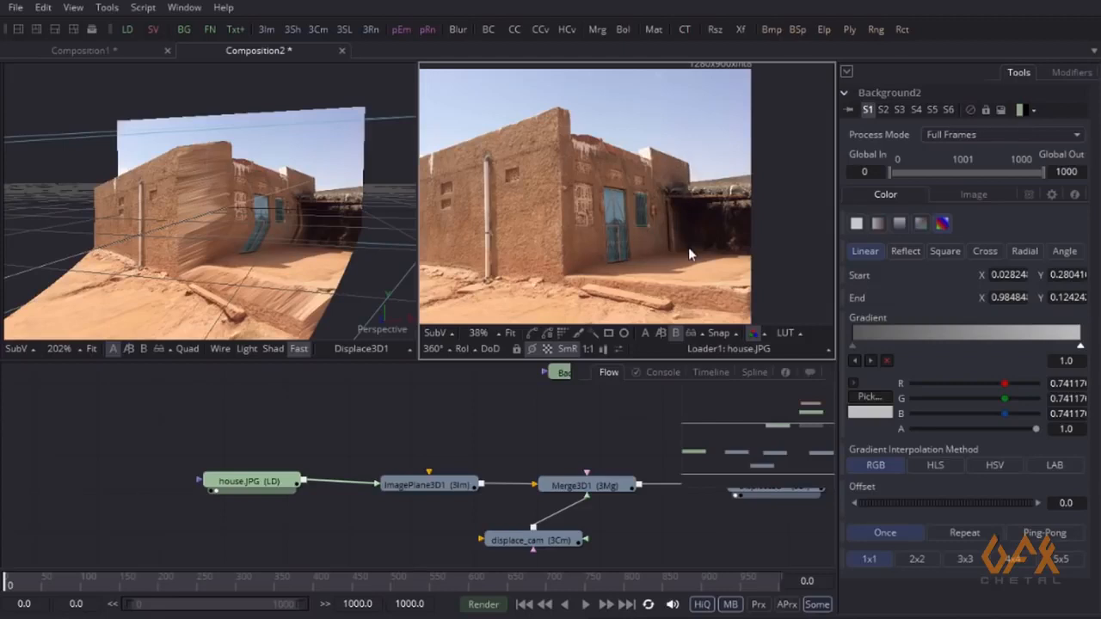
Merge a new black Background3 over Merge1's output ahead of Displace3D1 and select Background3
left_click_drag(521, 427, 362, 451)
left_click_drag(412, 413, 415, 461)
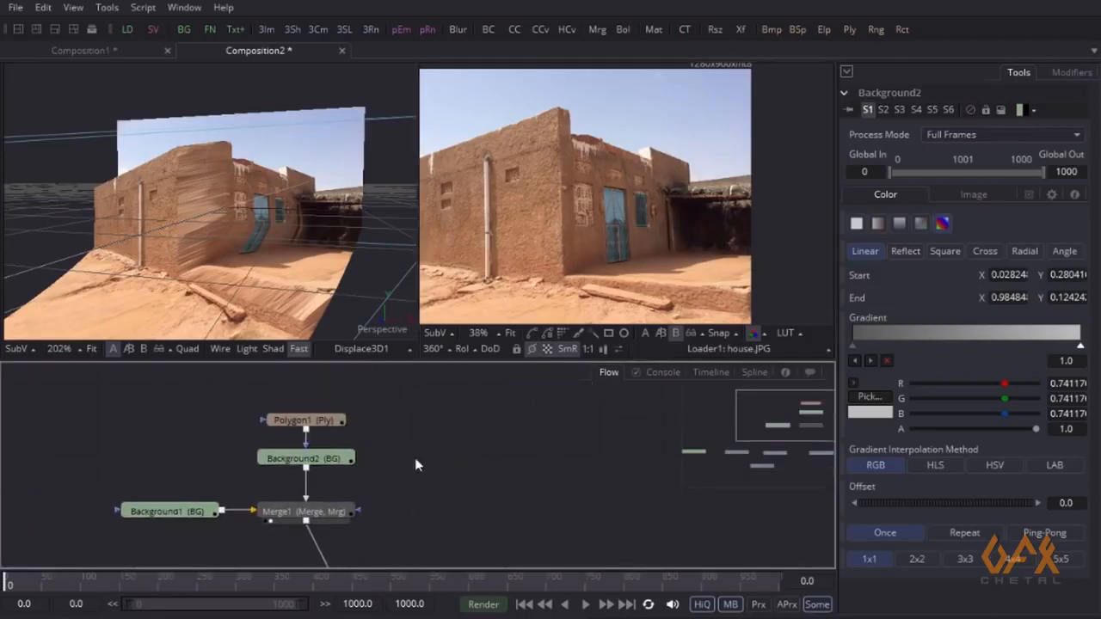
left_click_drag(183, 29, 305, 520)
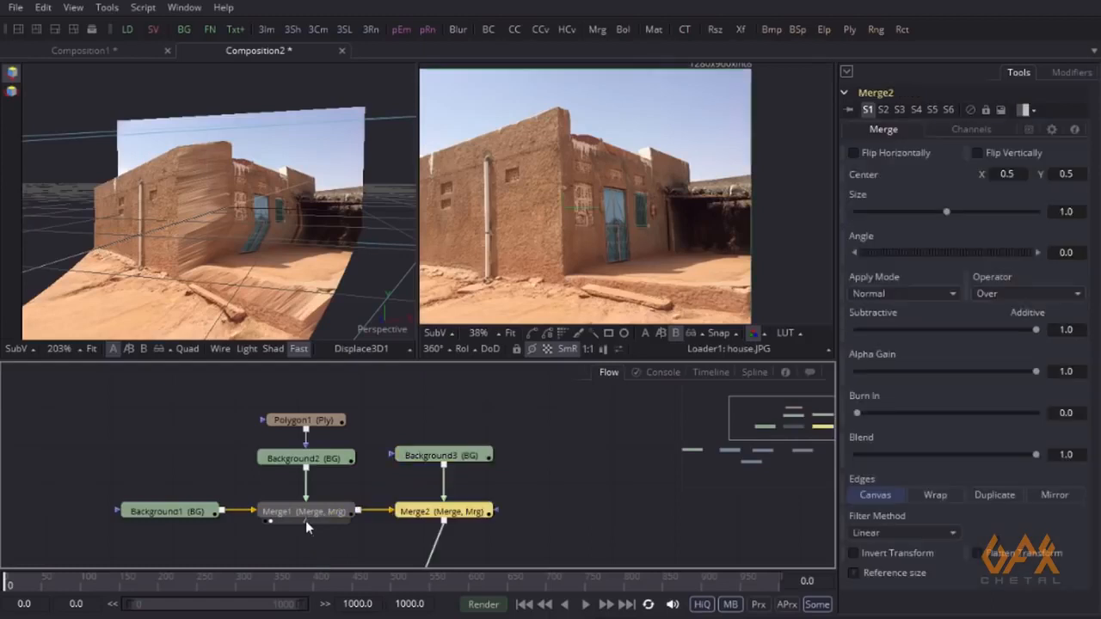
left_click(433, 455)
Add a polyline mask to Background3 and enlarge the house's front roof corner for tracing
left_click(488, 214)
scroll(487, 214, "up", 2)
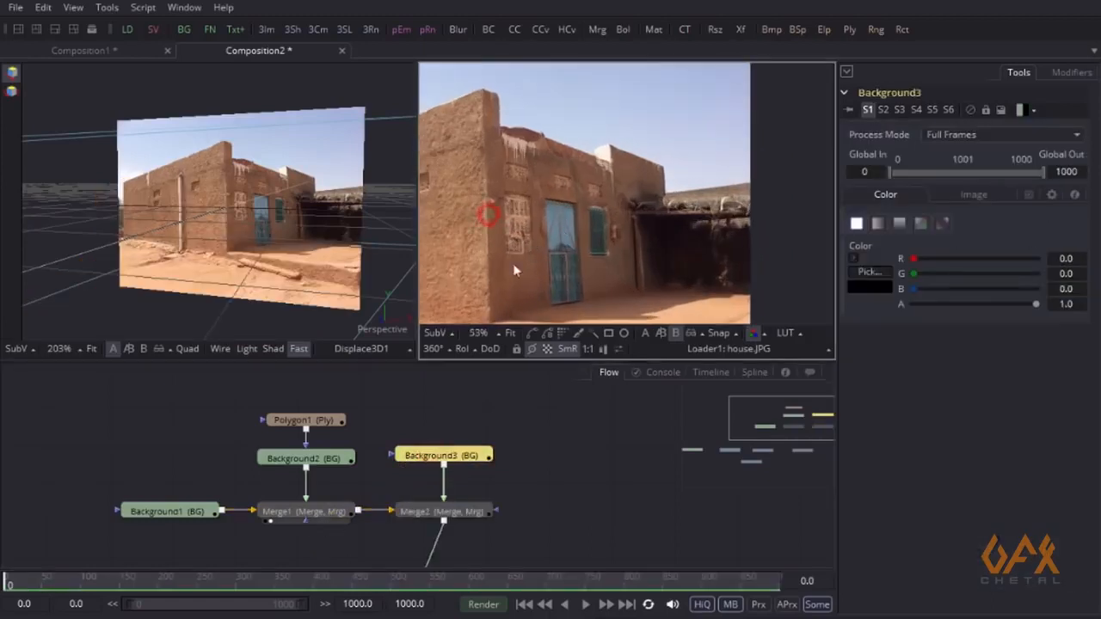
left_click(532, 341)
scroll(608, 127, "up", 4)
scroll(608, 127, "up", 3)
left_click_drag(580, 135, 695, 211)
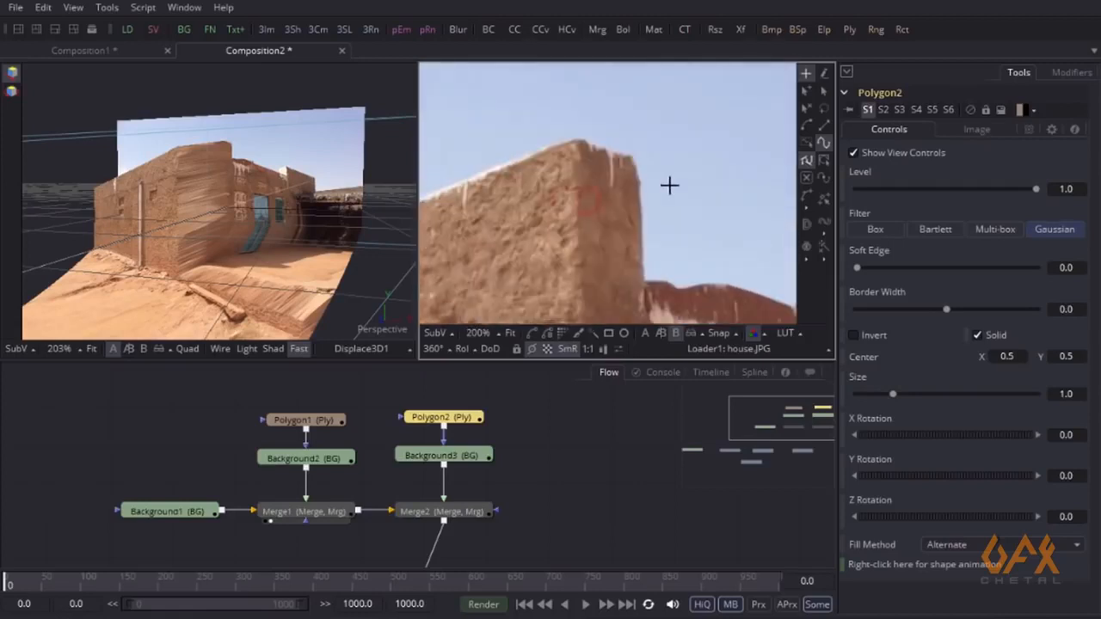
Trace the new mask from the front roof corner across the short wall top and down to the lower parapet
left_click(598, 143)
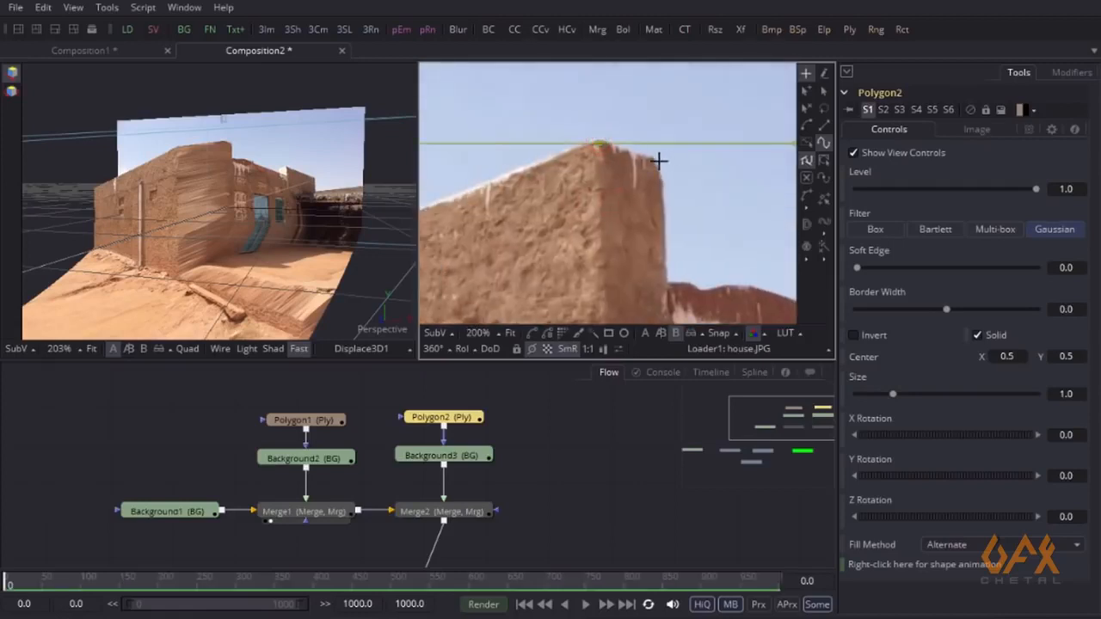
left_click(656, 158)
left_click(662, 179)
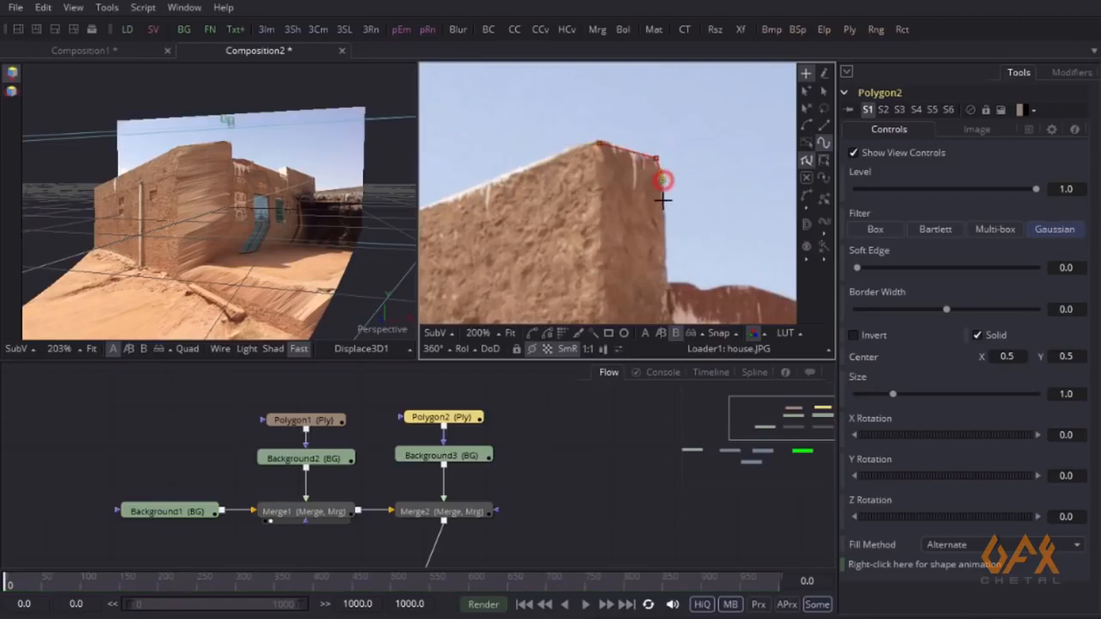
left_click_drag(663, 273, 634, 170)
left_click(637, 178)
scroll(633, 177, "up", 3)
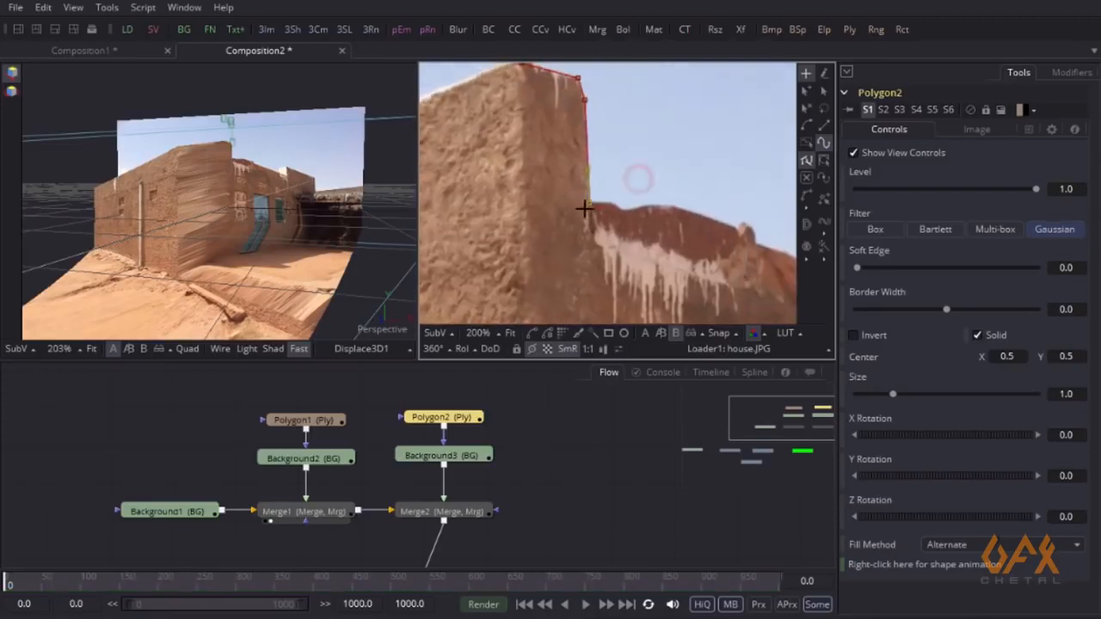
Continue the Polygon2 mask along the wavy top of the lower parapet, starting from the tall corner wall
left_click(626, 199)
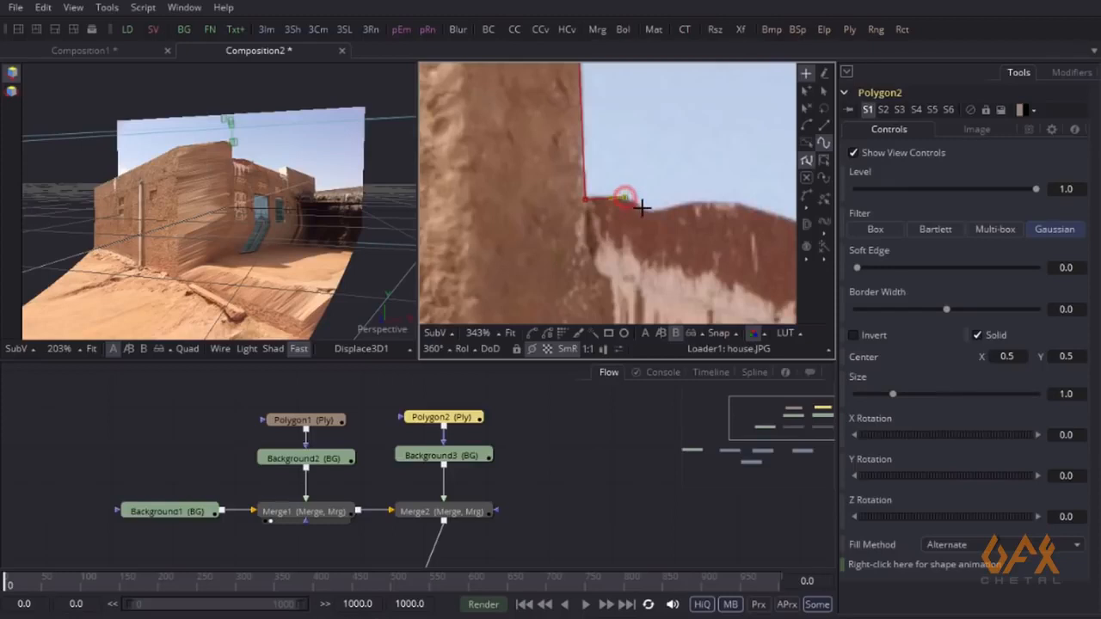
left_click(660, 211)
left_click(710, 204)
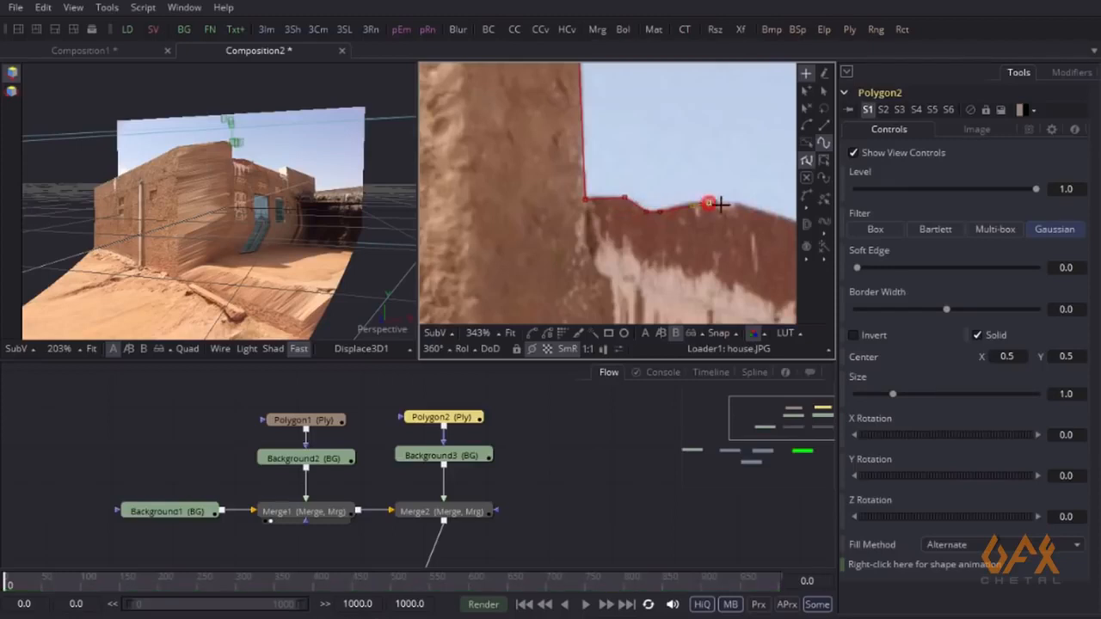
left_click_drag(742, 205, 576, 205)
left_click(573, 202)
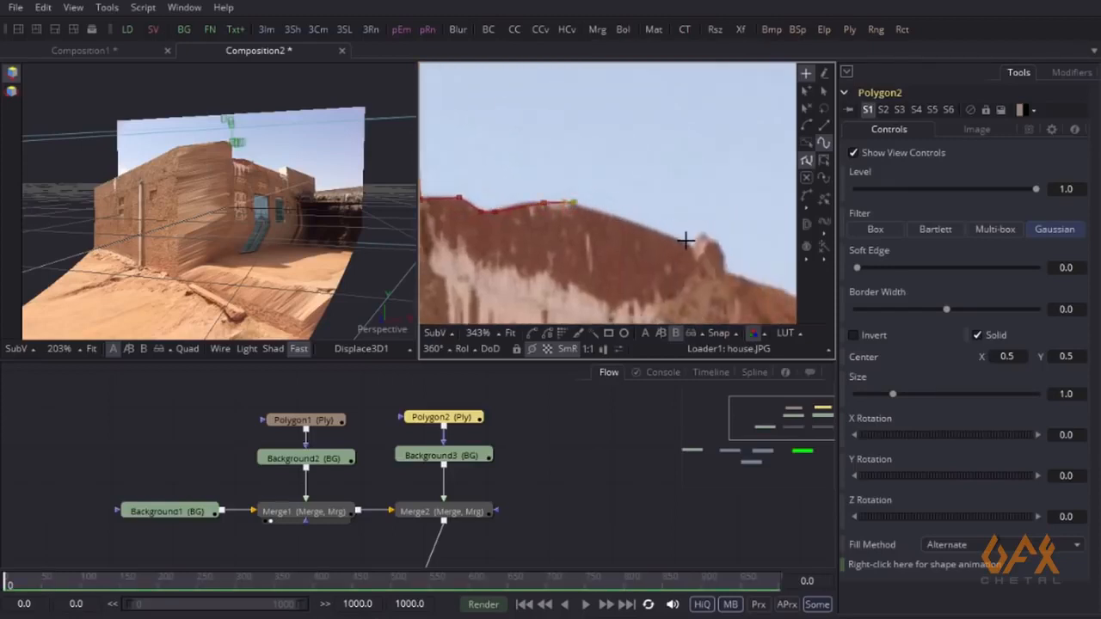
Trace the mask down the sloping parapet and around the small pointed bump on the roofline
scroll(687, 239, "up", 4)
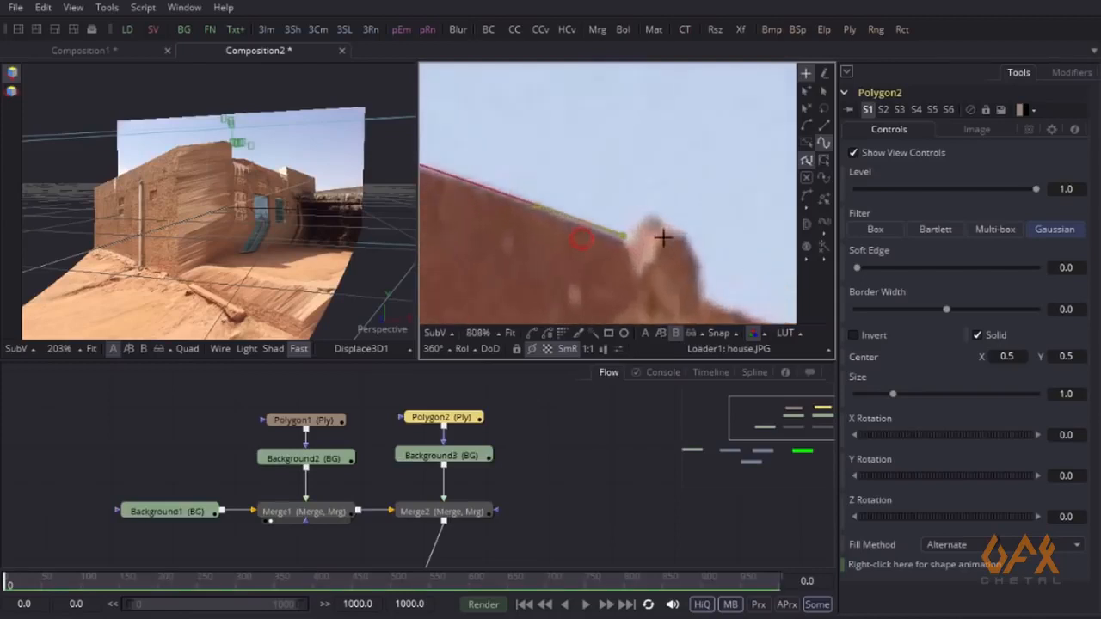
left_click(650, 217)
left_click(678, 232)
left_click(699, 257)
left_click(700, 275)
left_click(700, 296)
Extend the mask along the roofline to the white block, up its front corner and across to the far roof corner
left_click_drag(661, 286, 422, 275)
scroll(657, 187, "down", 3)
left_click_drag(643, 293, 582, 195)
left_click_drag(674, 243, 600, 198)
left_click_drag(745, 252, 578, 227)
left_click(643, 259)
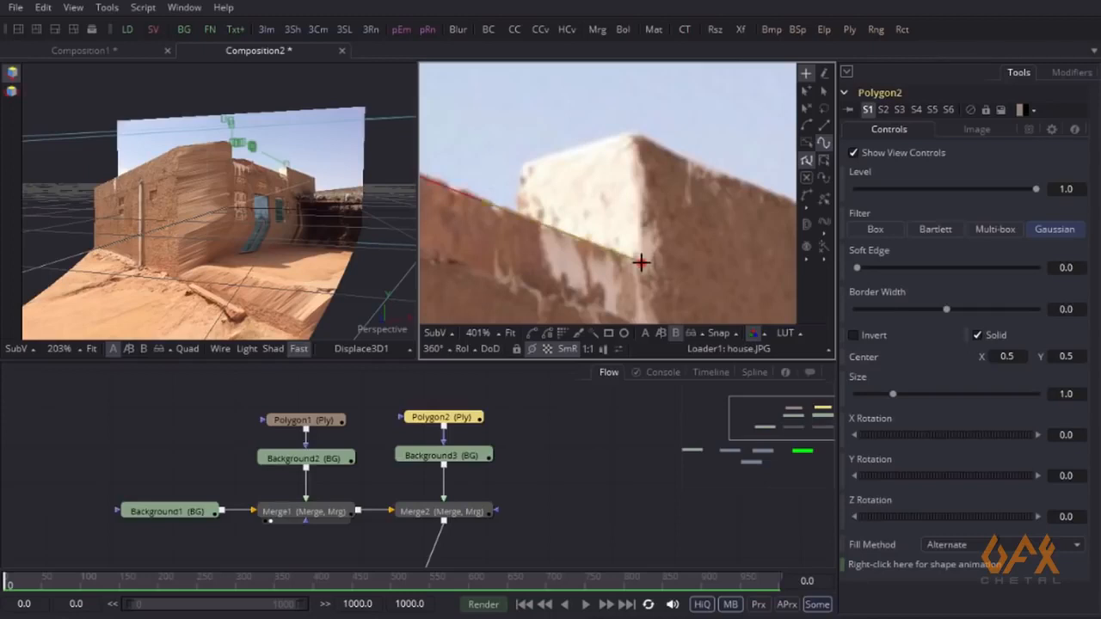
left_click(637, 137)
left_click_drag(688, 190, 324, 128)
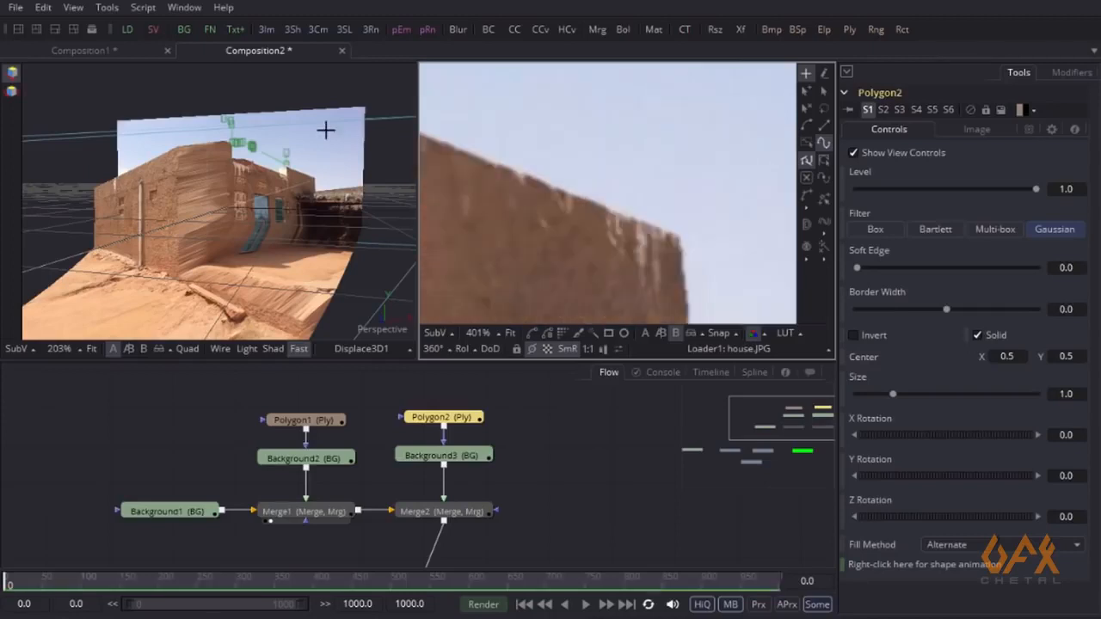
left_click(658, 228)
Run the mask down the far wall edge to the ground and back along the wall base to the house's front bottom corner
left_click_drag(660, 258, 665, 187)
scroll(665, 186, "down", 3)
left_click_drag(614, 258, 571, 58)
left_click_drag(611, 308, 700, 235)
left_click(639, 196)
scroll(521, 261, "down", 3)
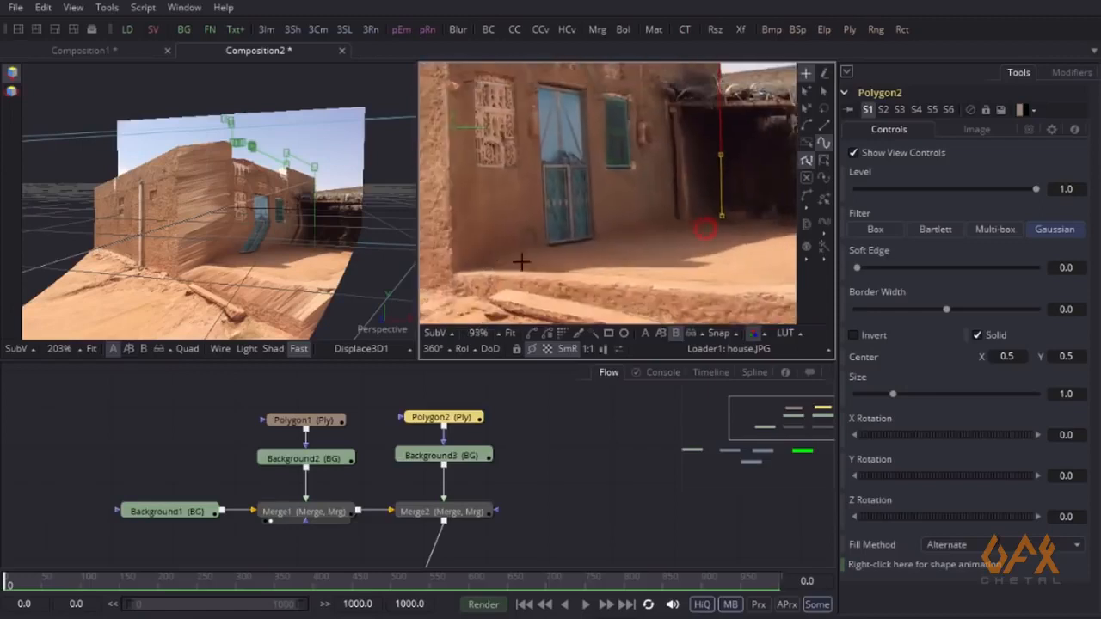
scroll(540, 246, "up", 1)
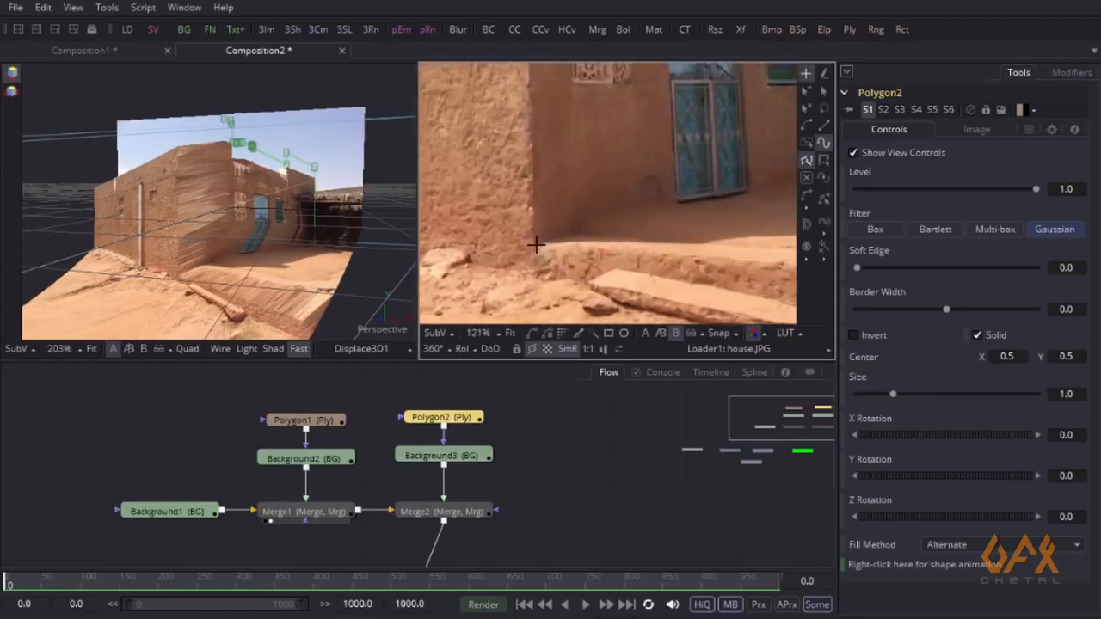
left_click(535, 245)
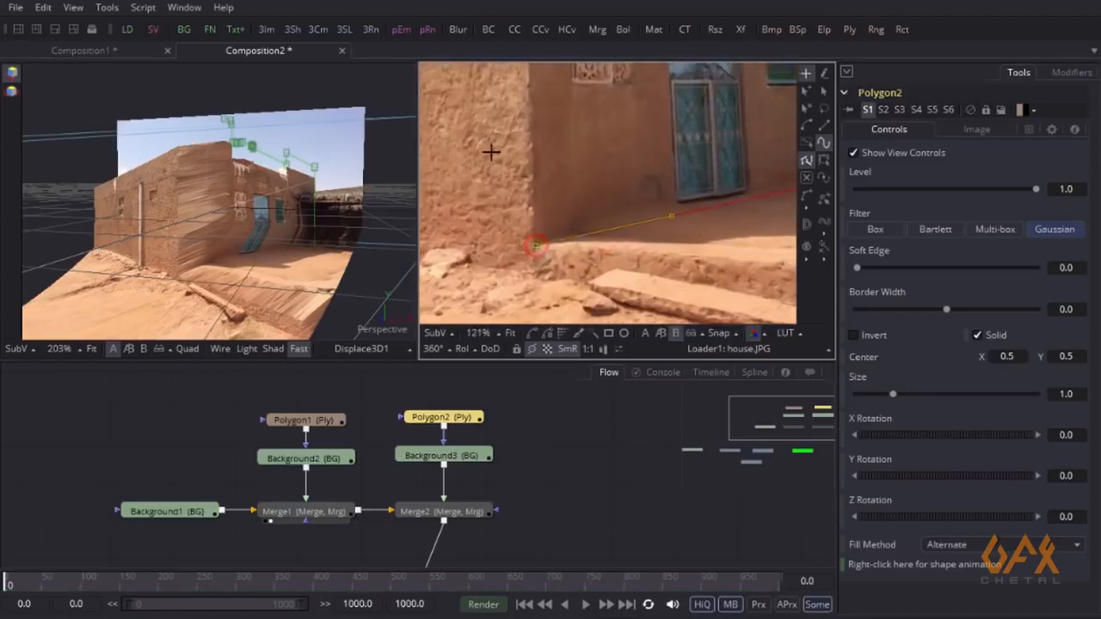
Close the Polygon2 mask at its starting point on the front roof corner
left_click_drag(492, 151, 481, 265)
scroll(545, 298, "down", 2)
scroll(580, 116, "up", 3)
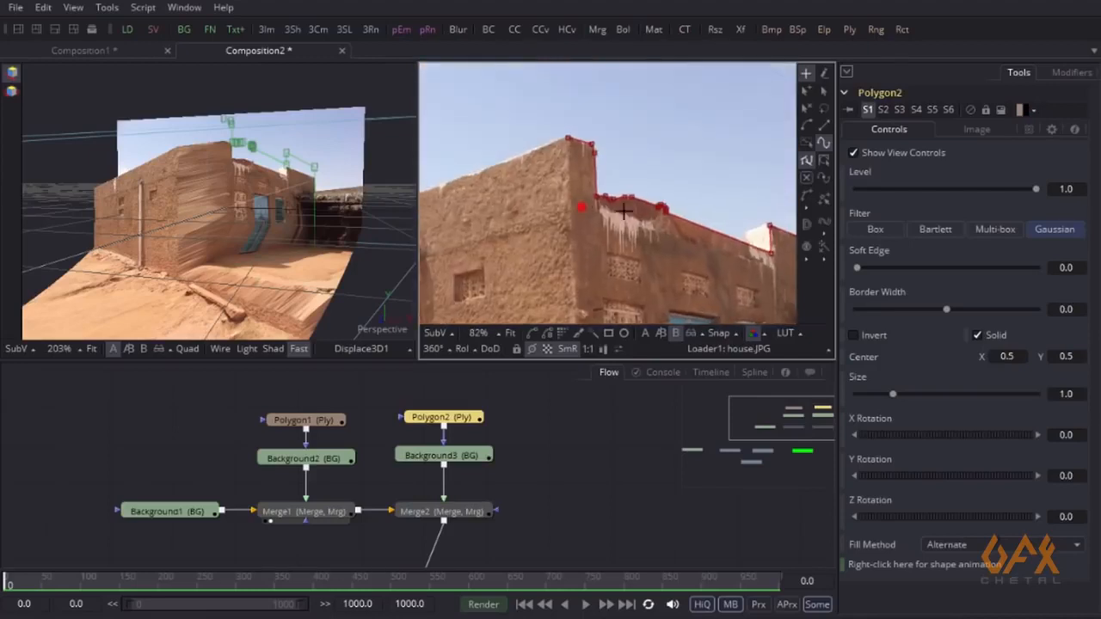
left_click(563, 105)
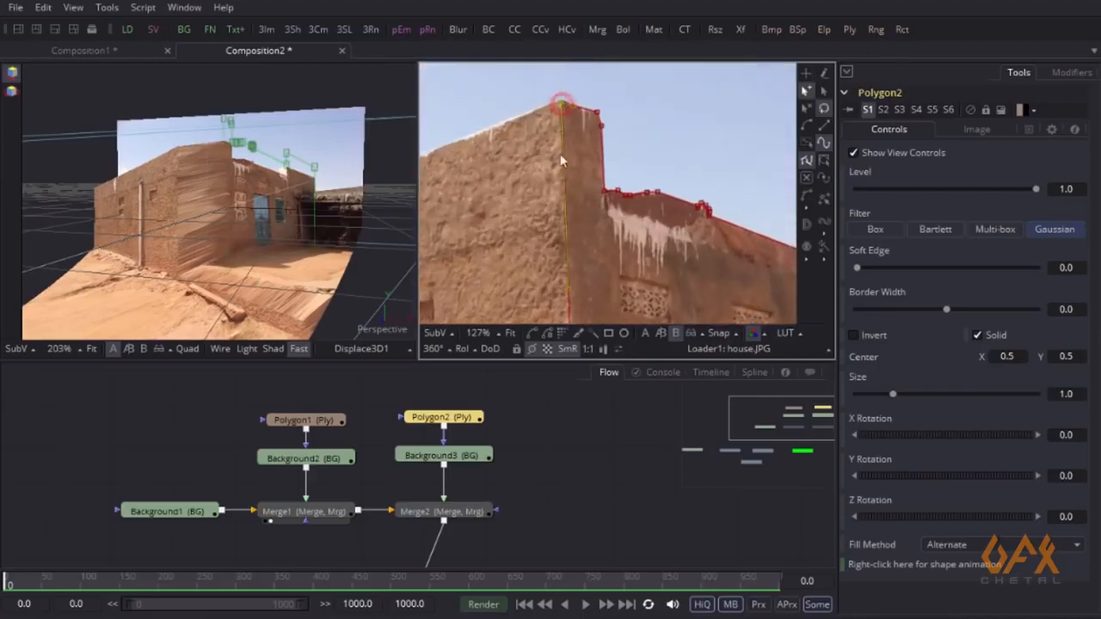
Review the closed door-side wall mask, load Merge2 into the 2D viewer's A buffer and select Background3
left_click_drag(563, 212, 615, 119)
scroll(615, 119, "down", 3)
left_click_drag(671, 207, 581, 107)
scroll(581, 108, "down", 2)
left_click_drag(688, 208, 568, 209)
scroll(575, 211, "down", 1)
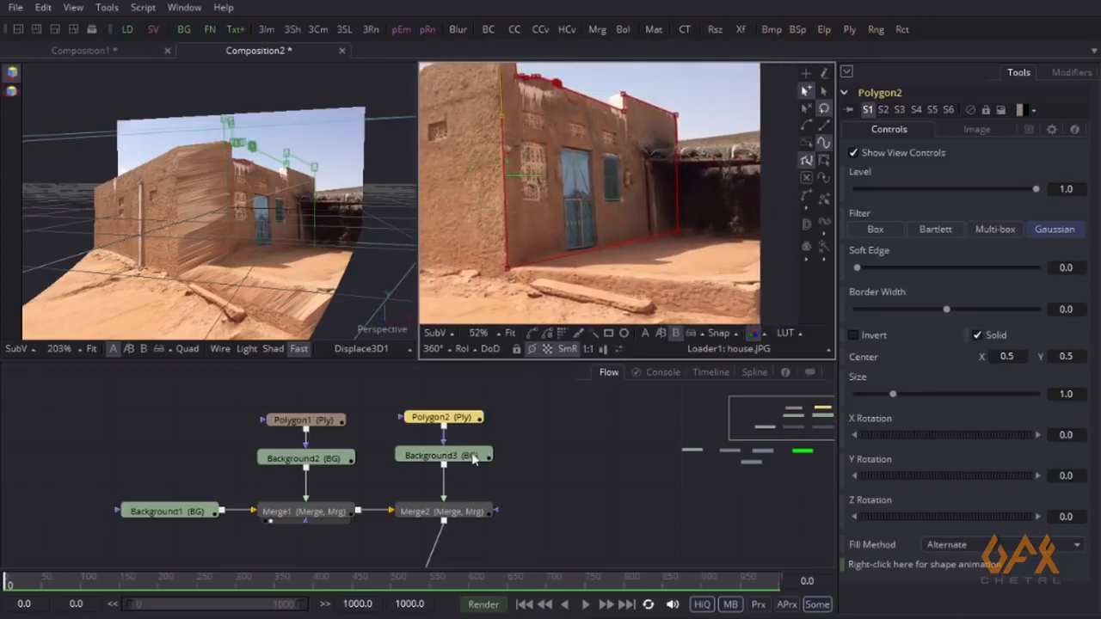
left_click(644, 333)
left_click_drag(399, 514, 536, 258)
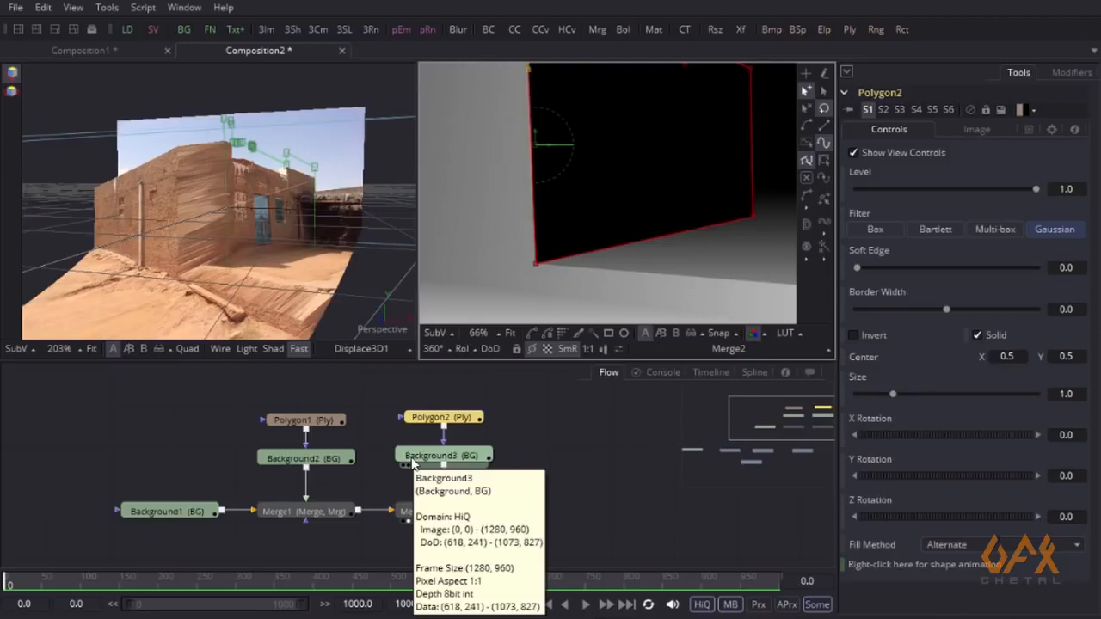
left_click(412, 462)
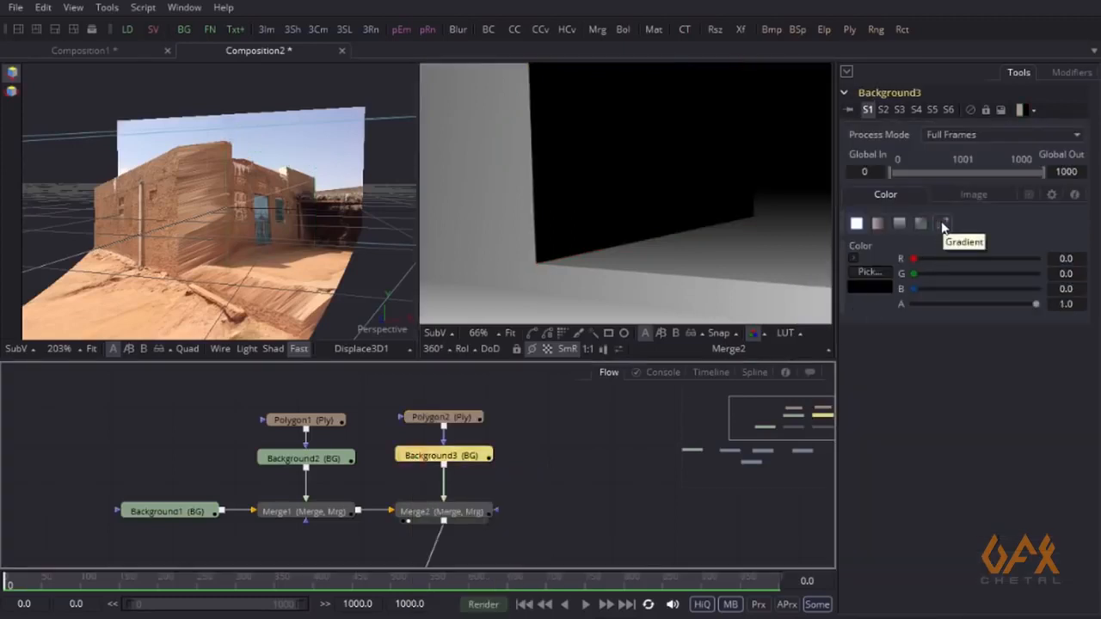
Change Background3 to a linear gradient and stretch it along the side wall's base from the near corner to the far end
left_click(943, 224)
left_click_drag(492, 181, 567, 192)
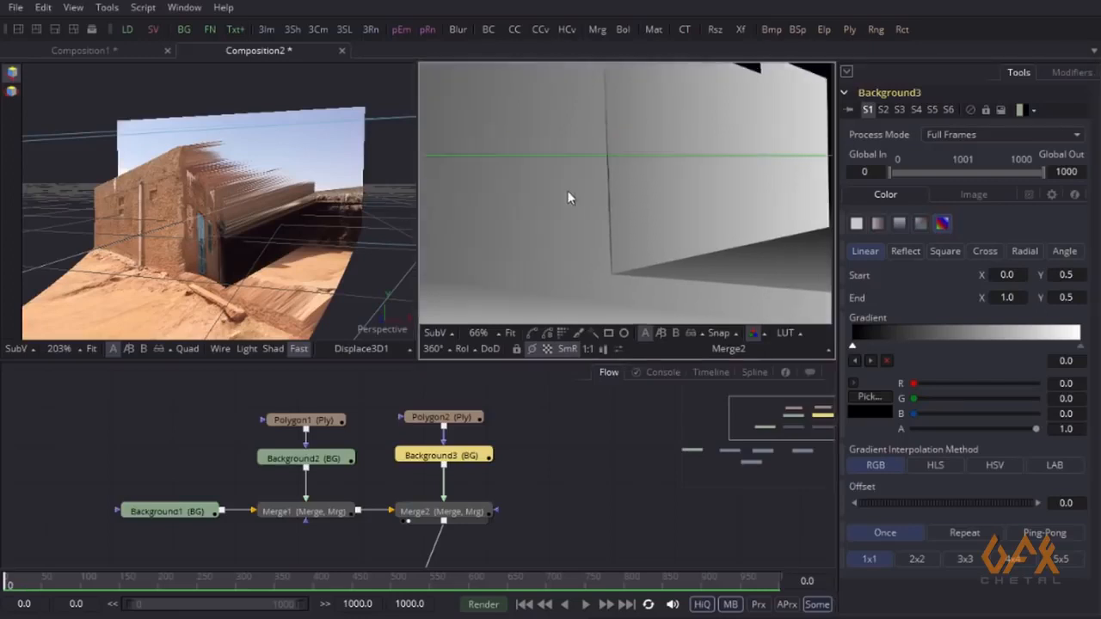
left_click(444, 418)
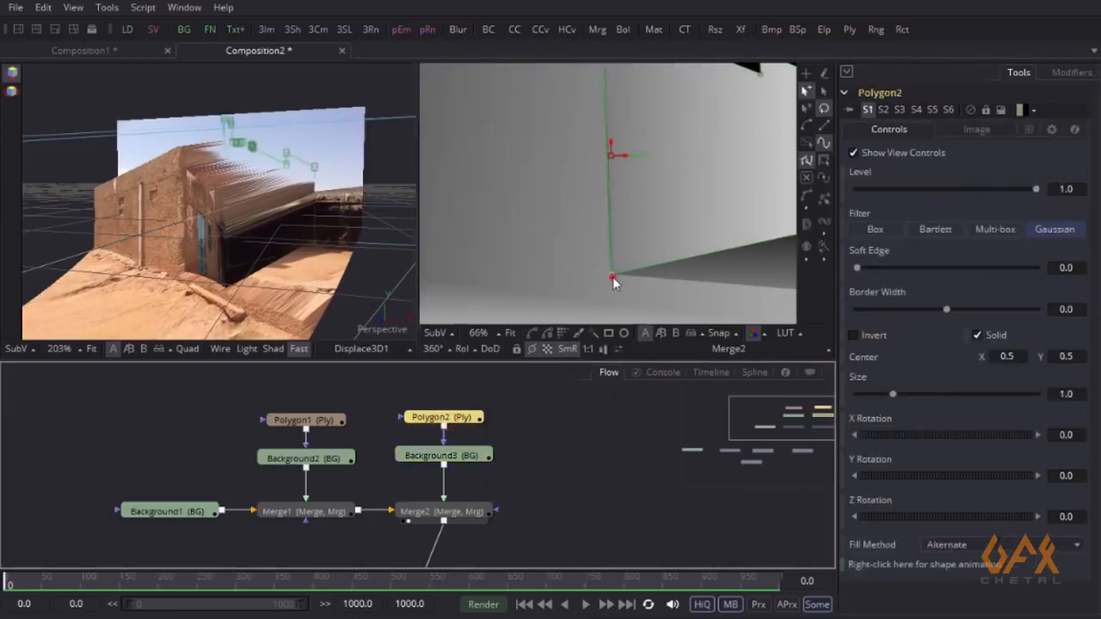
left_click(564, 424)
left_click(439, 455)
left_click_drag(511, 189, 680, 182)
mouse_move(680, 181)
left_mouse_down()
mouse_move(539, 215)
mouse_move(549, 190)
mouse_move(539, 194)
mouse_move(713, 252)
mouse_move(683, 252)
left_mouse_up()
left_click_drag(764, 227, 646, 236)
left_click_drag(743, 215, 684, 244)
scroll(684, 243, "up", 3)
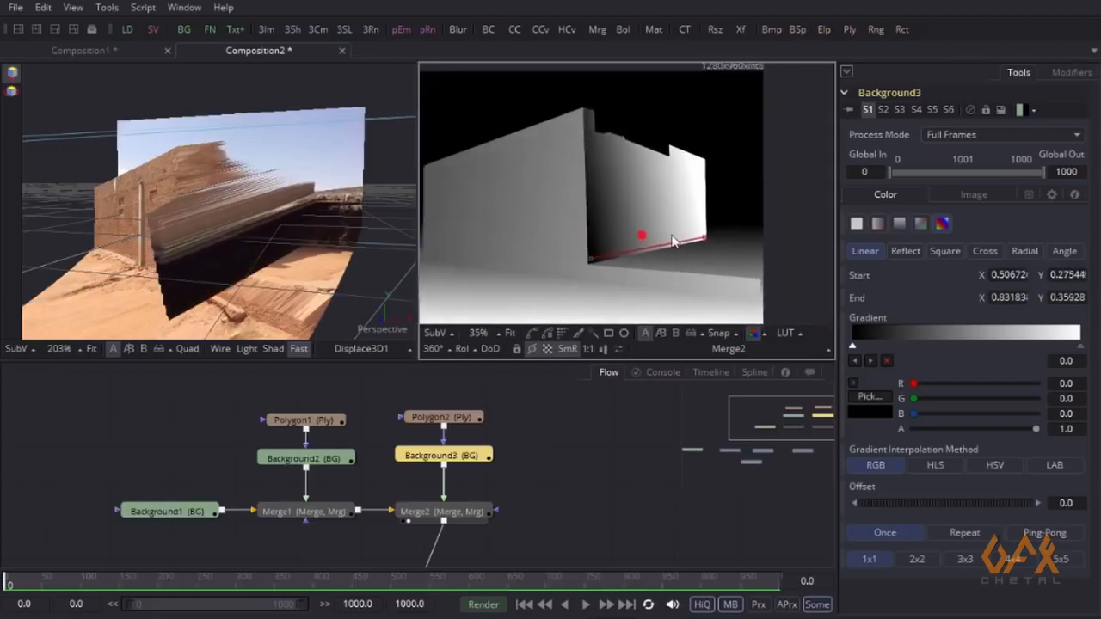
left_click_drag(772, 243, 772, 243)
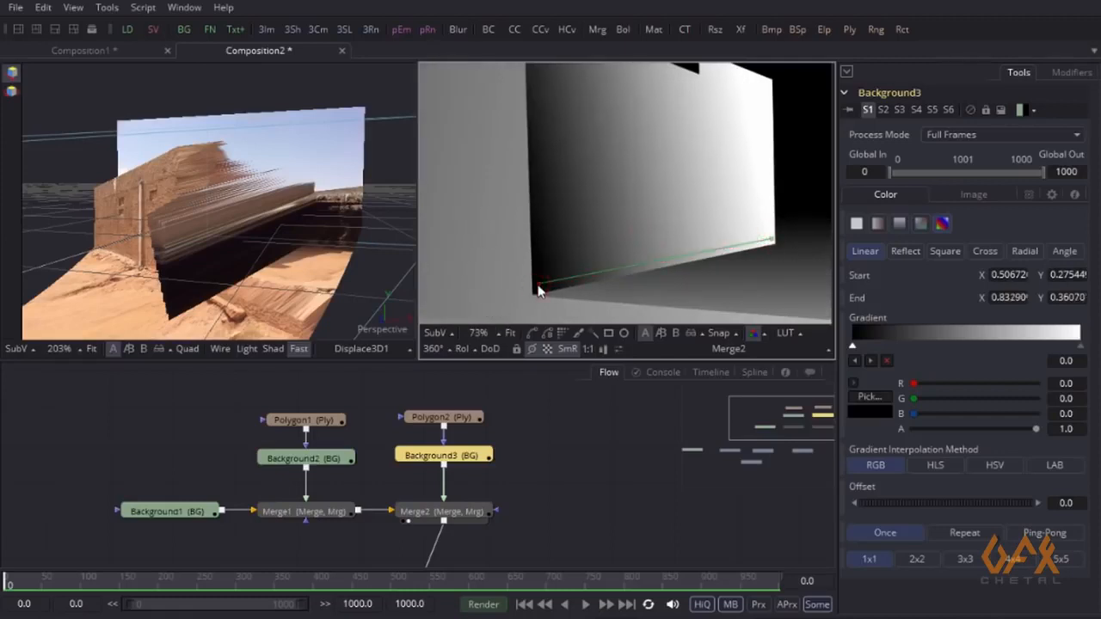
Raise the gradient's start point on the near wall corner to about X 0.505, Y 0.354
left_click_drag(537, 290, 539, 251)
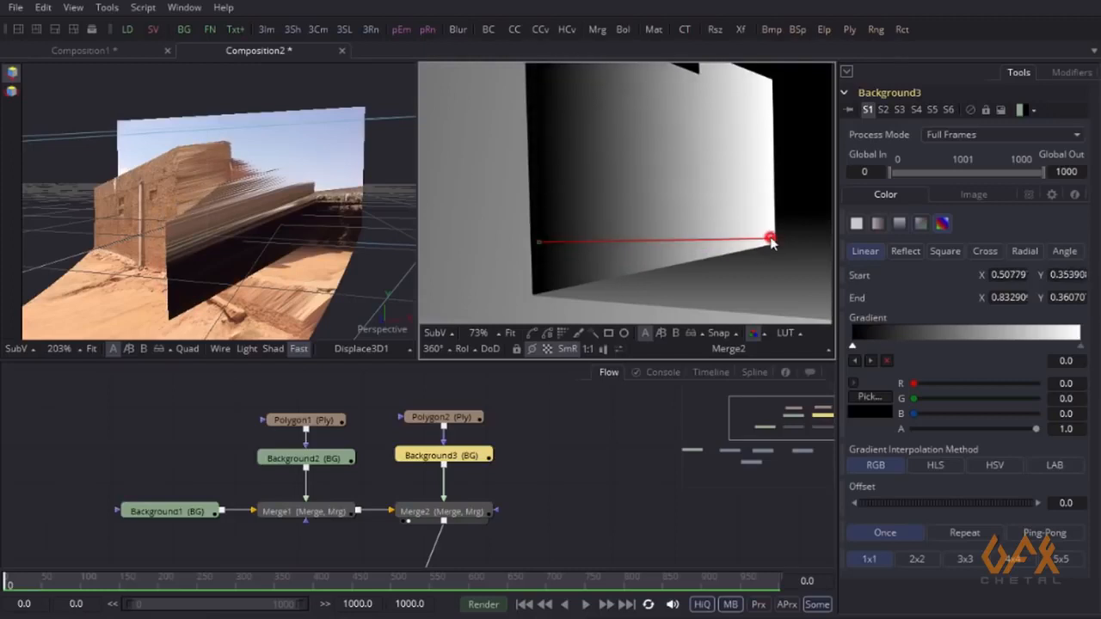
scroll(578, 200, "down", 1)
left_click_drag(576, 198, 600, 201)
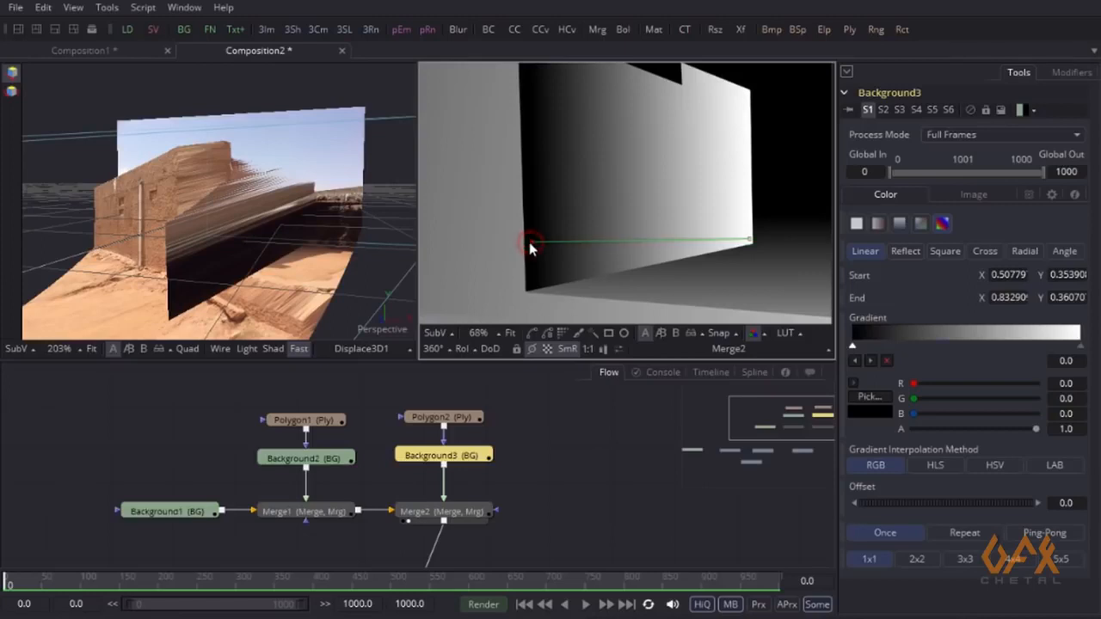
left_click_drag(529, 241, 528, 242)
Sample the gradient's start colour from the front wall's edge (about 0.525 grey) and its end colour at the wall's far end (about 0.188)
left_click_drag(865, 397, 529, 215)
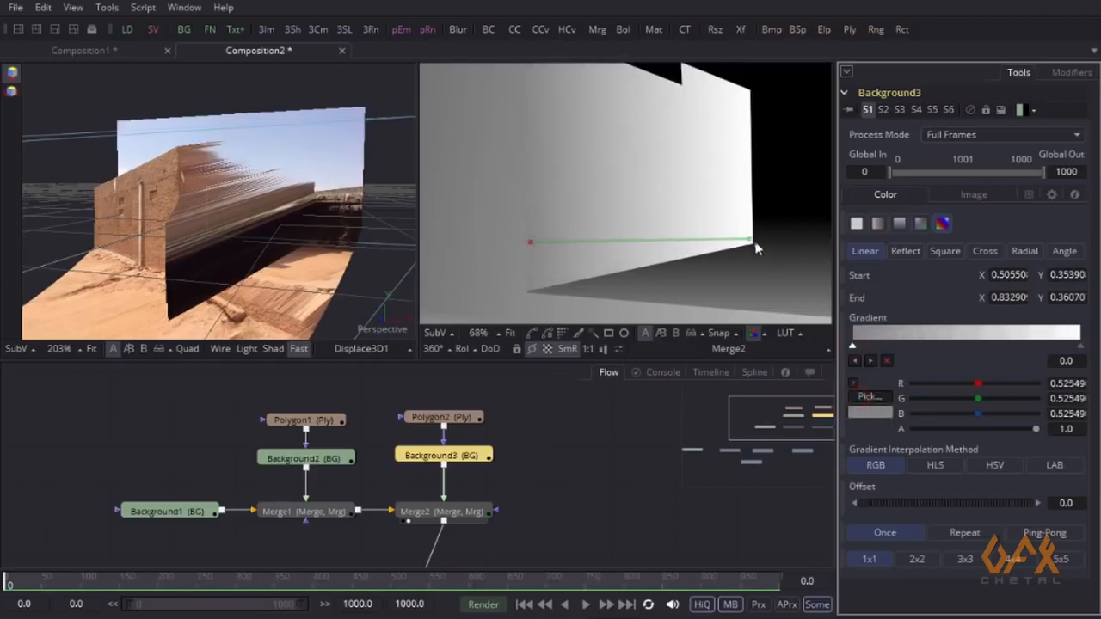
left_click(1080, 347)
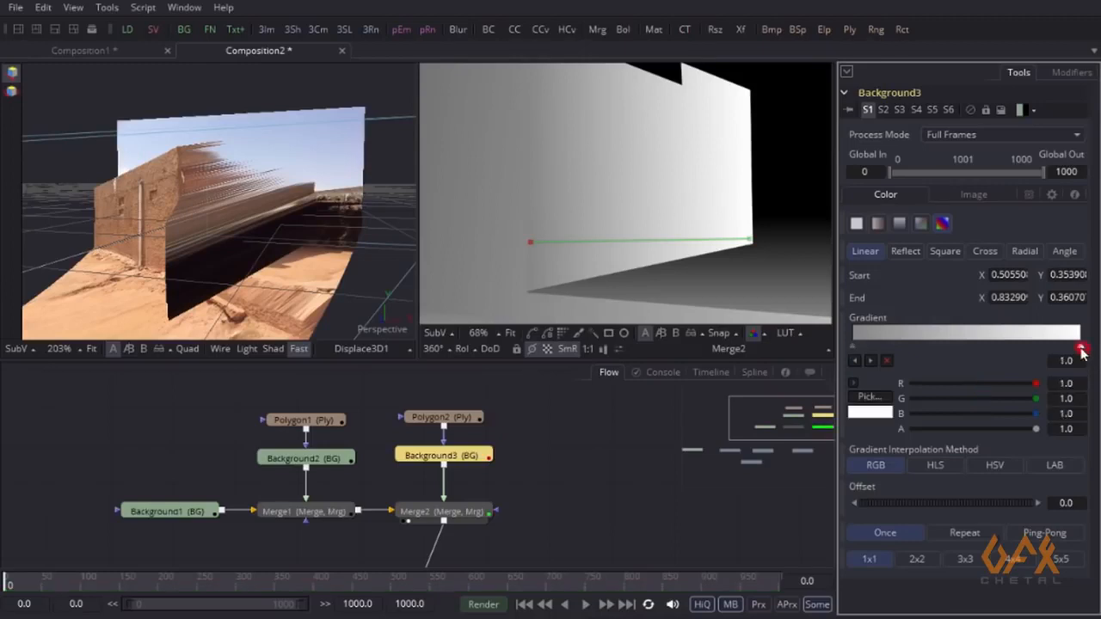
left_click_drag(797, 232, 750, 248)
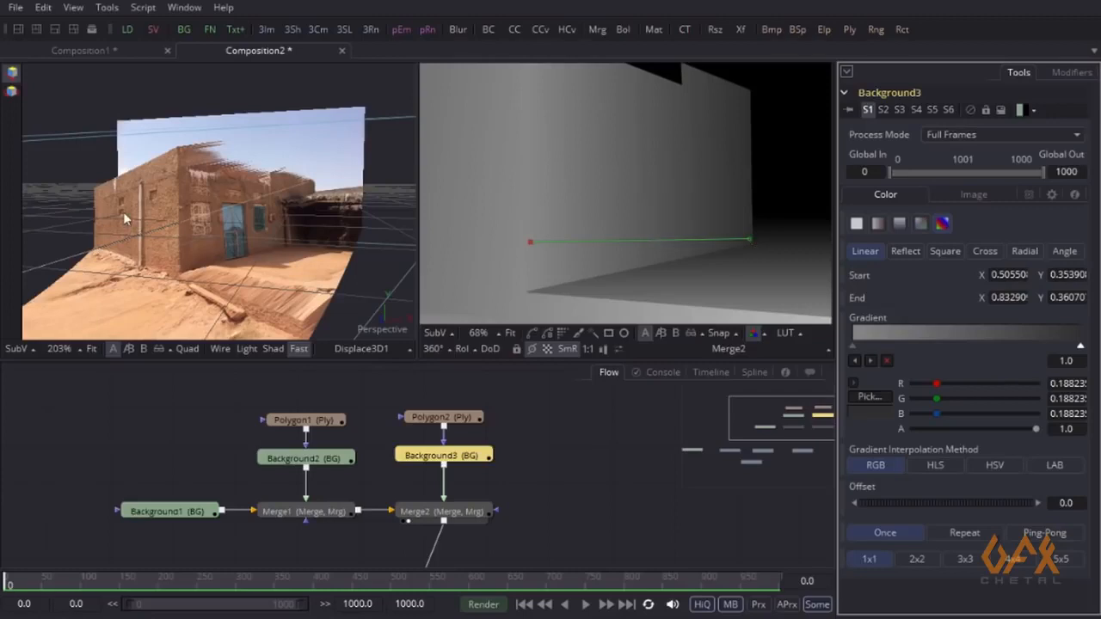
Examine the displaced 3D house and the depth map around the wall corner and the raised ground in front of the door
left_click_drag(105, 260, 254, 290)
scroll(221, 289, "up", 3)
scroll(273, 247, "down", 1)
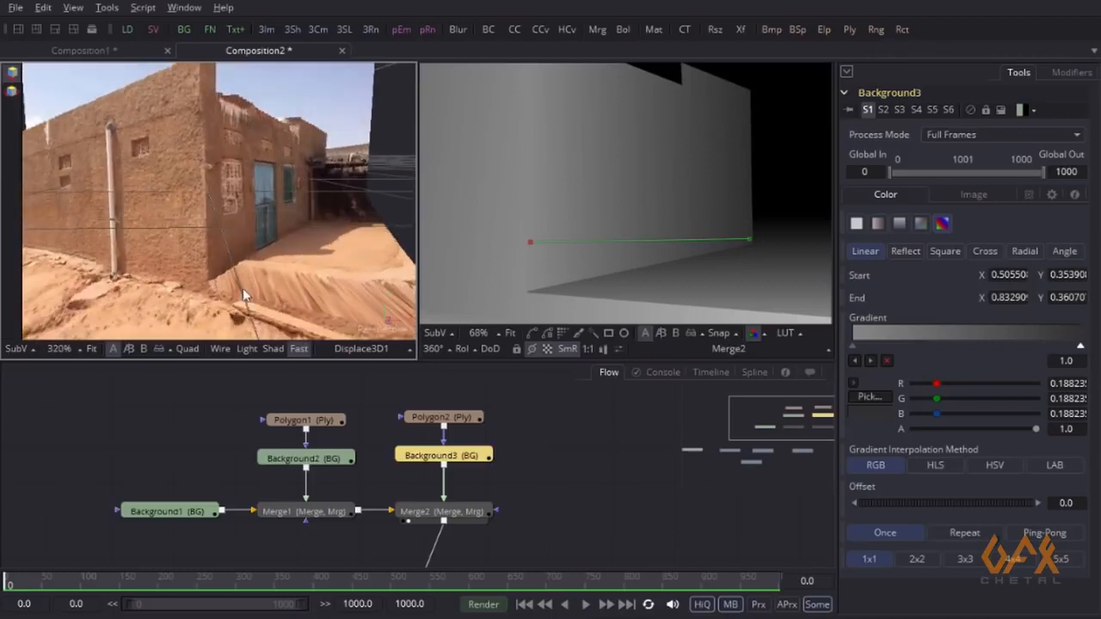
left_click_drag(678, 271, 590, 206)
scroll(593, 233, "down", 2)
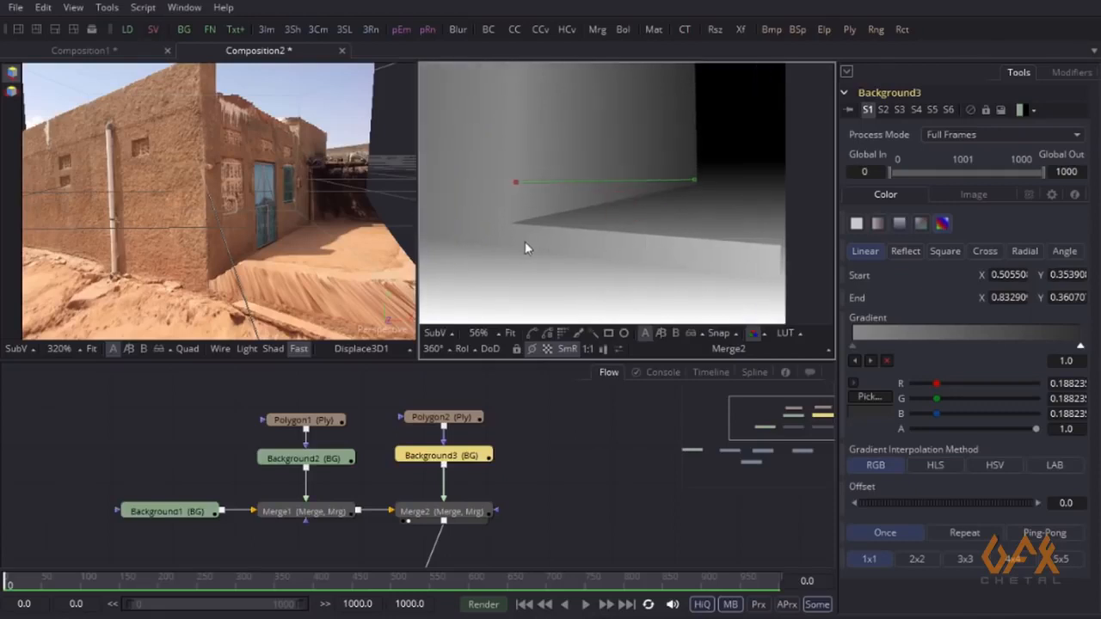
scroll(495, 236, "up", 2)
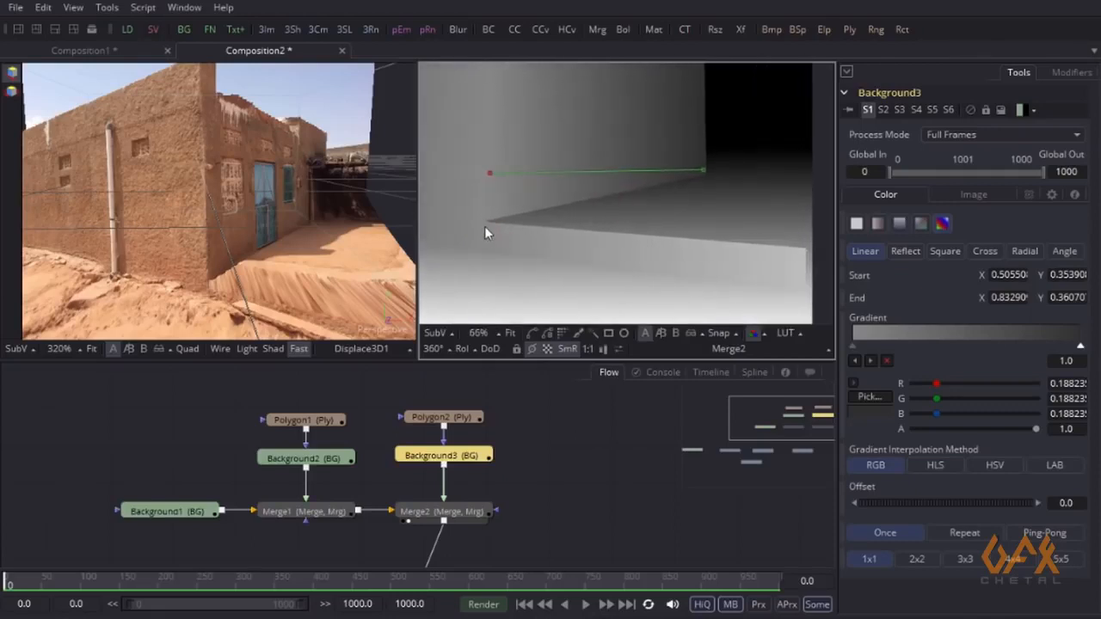
left_click_drag(335, 245, 258, 244)
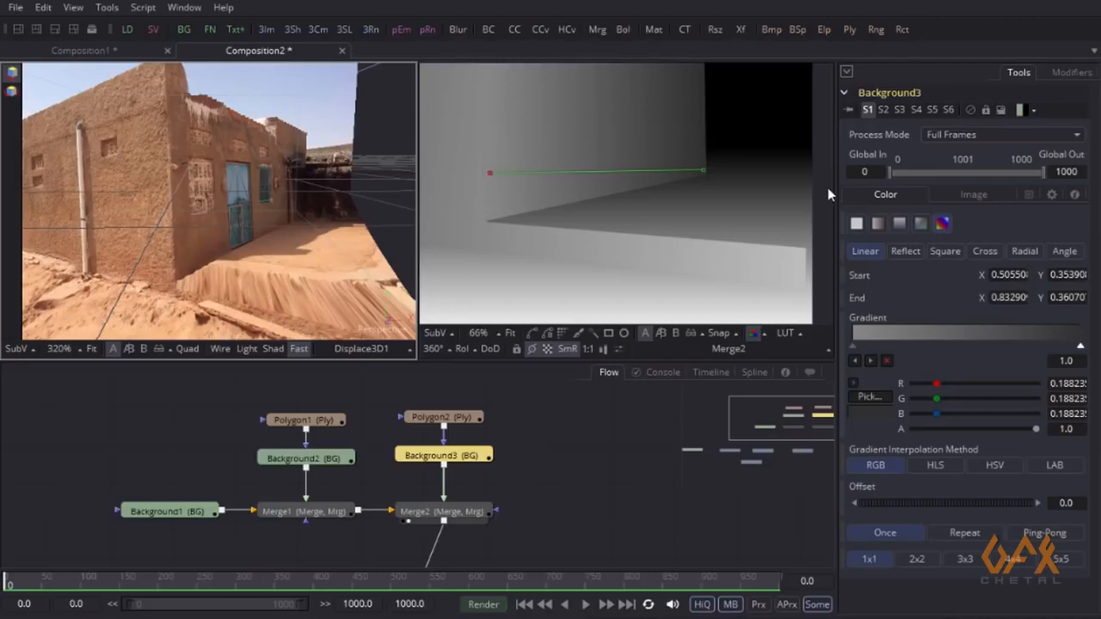
Add a new Background node merged over Merge2 and show it fully in the first viewer
left_click_drag(522, 466, 343, 434)
left_click(373, 435)
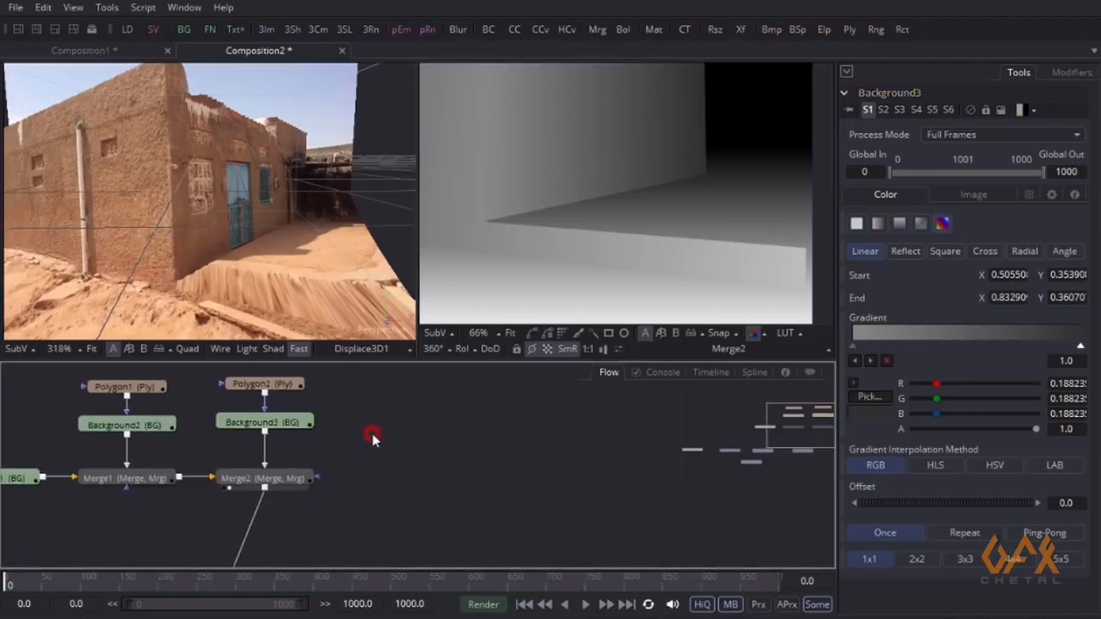
left_click_drag(183, 29, 266, 492)
left_click_drag(391, 413, 97, 93)
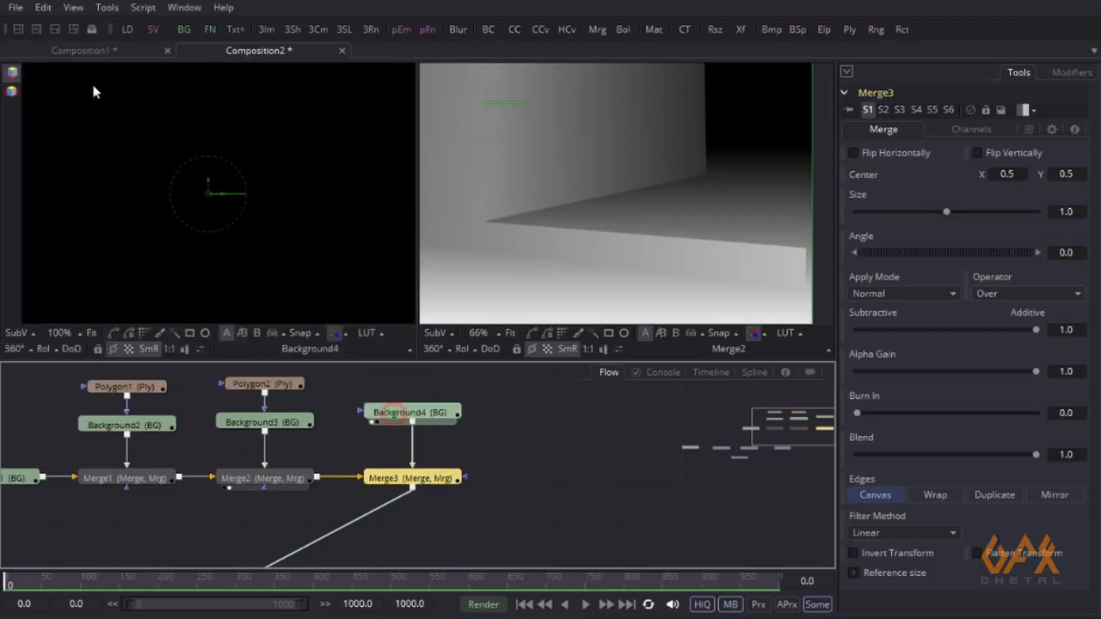
scroll(324, 216, "down", 3)
left_click_drag(319, 212, 152, 201)
scroll(71, 204, "down", 2)
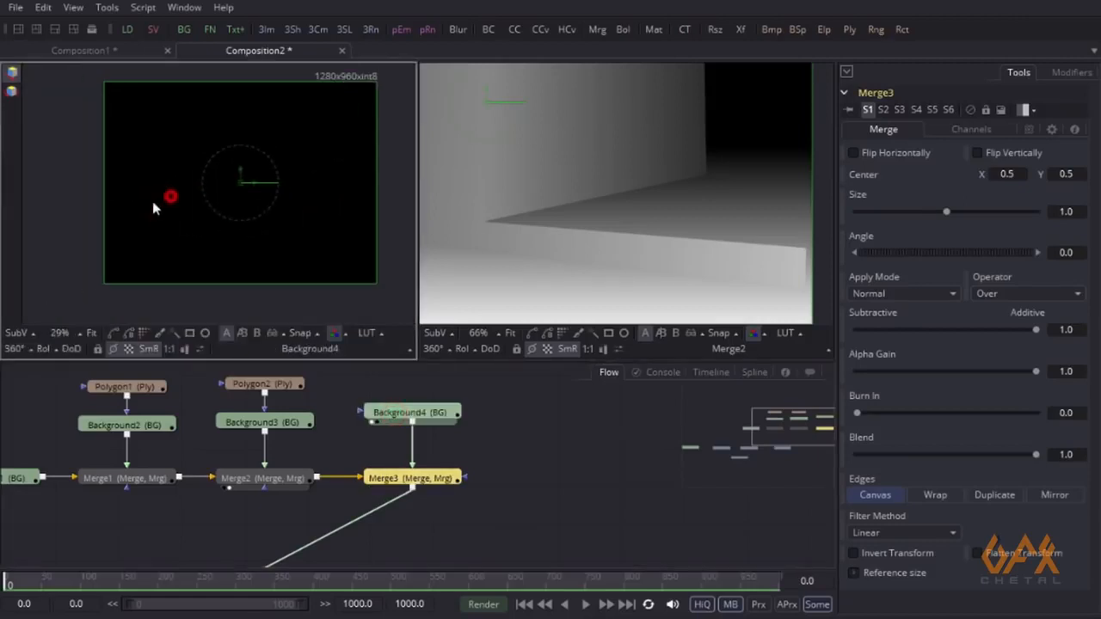
Set Background4 to a four-corner gradient with sampled greys: about 0.188 for both top corners, 0.537 bottom left and 0.741 bottom right
left_click(419, 418)
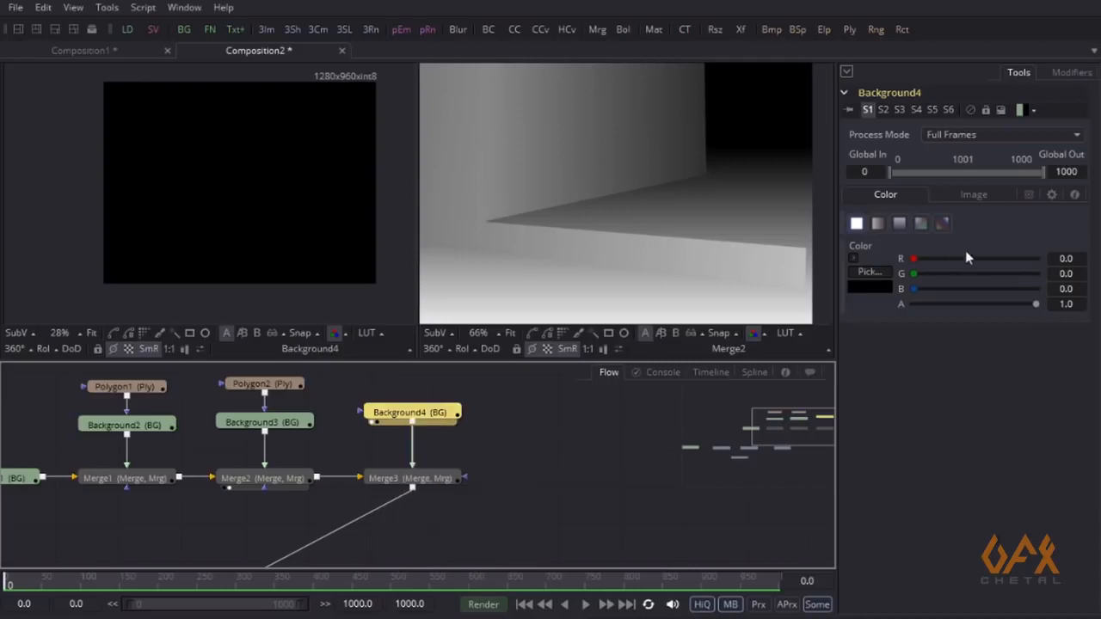
left_click(920, 226)
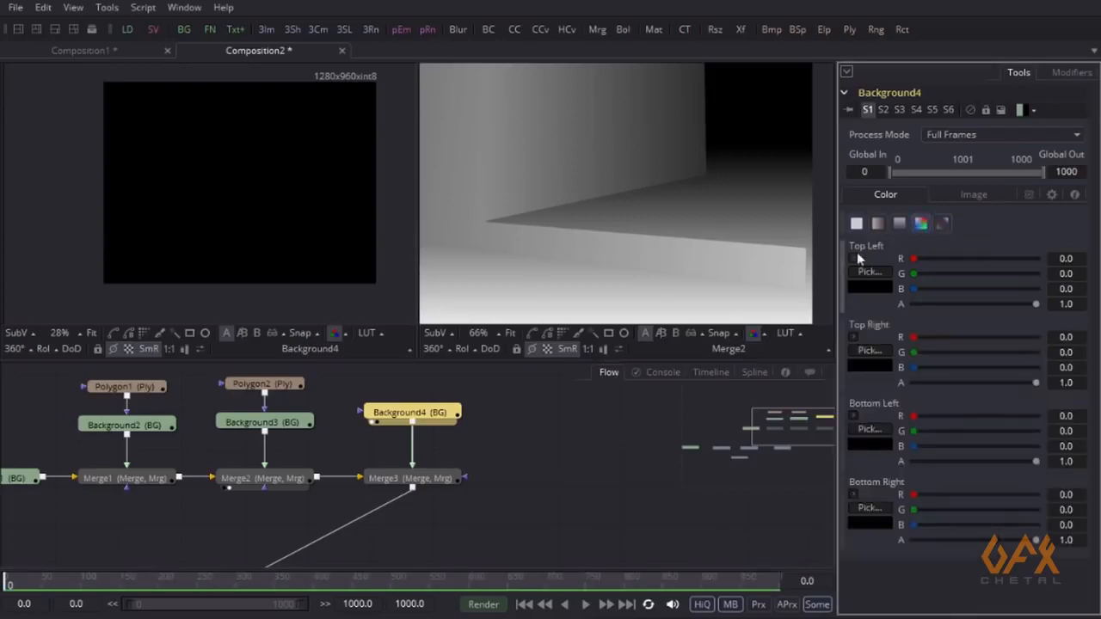
left_click_drag(124, 112, 127, 119)
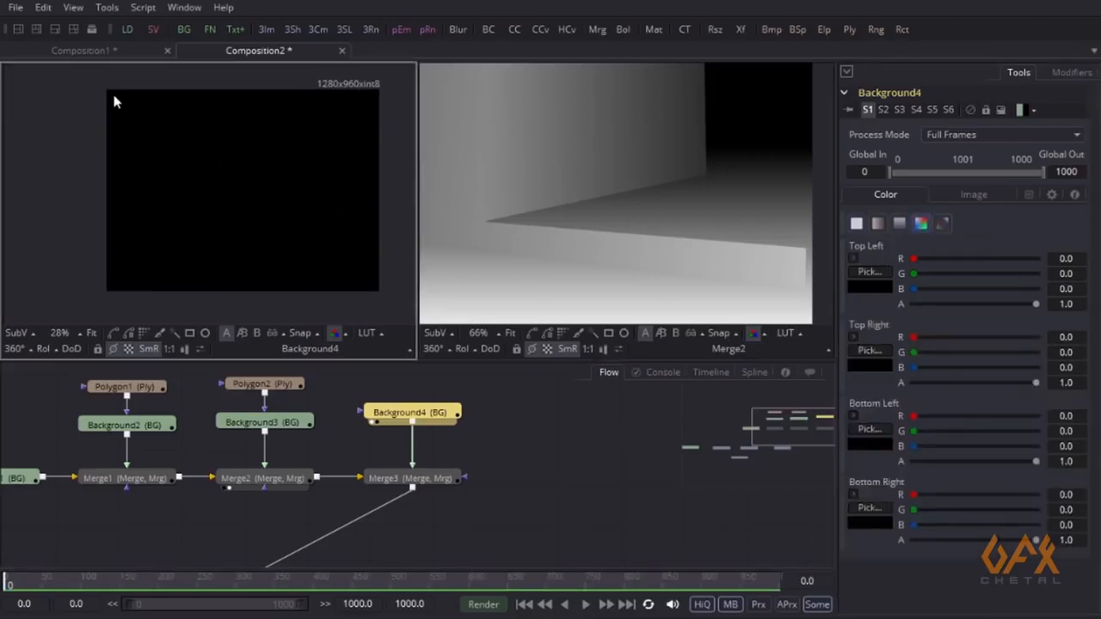
left_click_drag(886, 277, 710, 167)
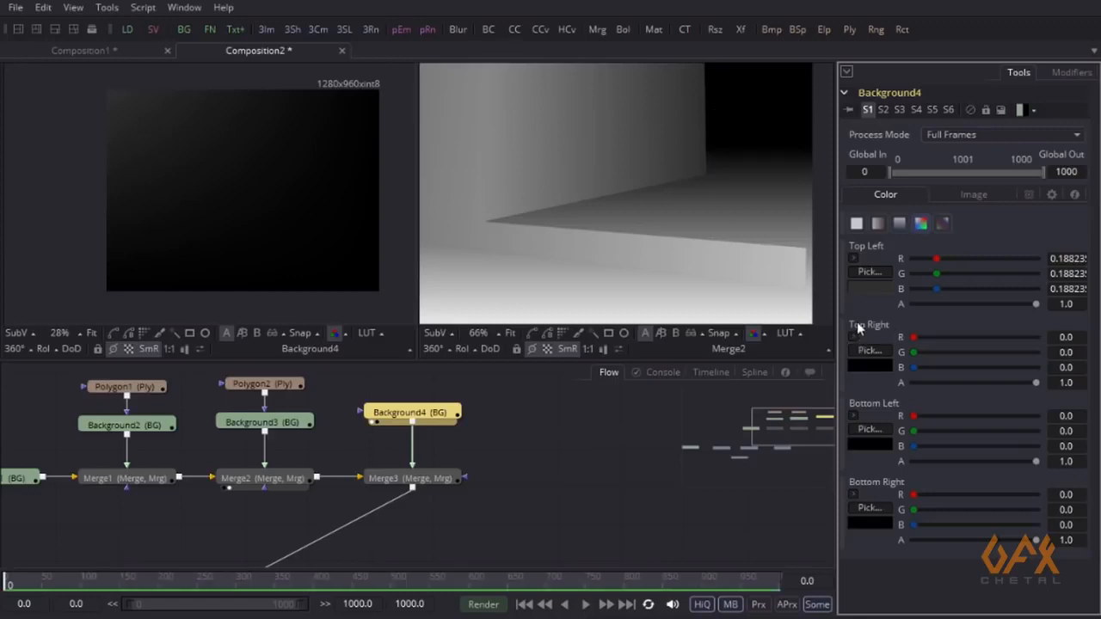
left_click_drag(873, 355, 868, 284)
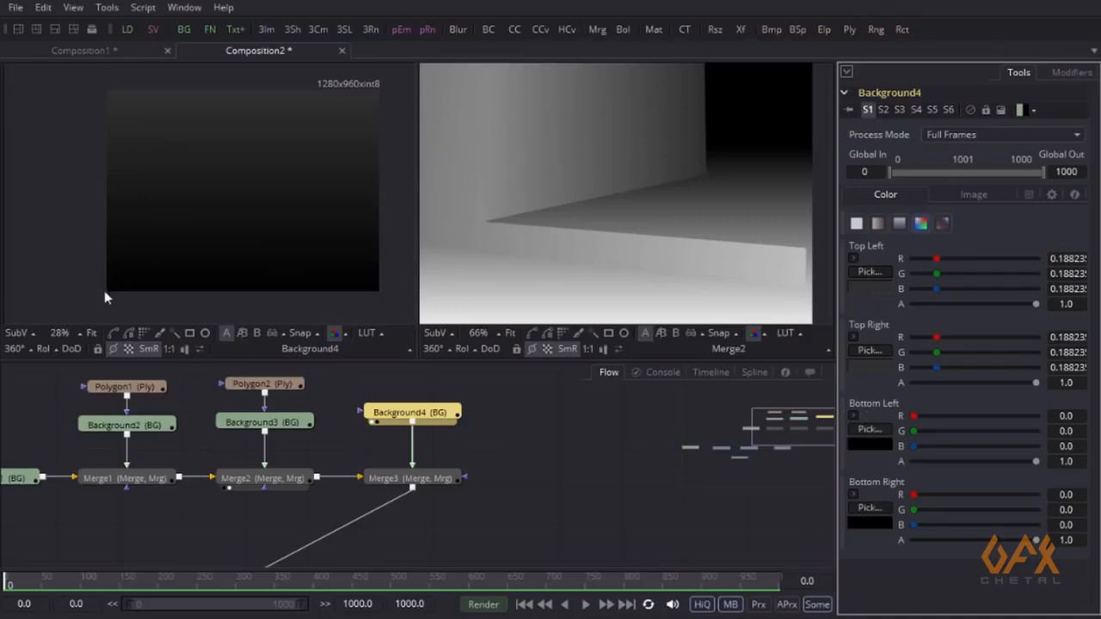
left_click_drag(865, 430, 493, 217)
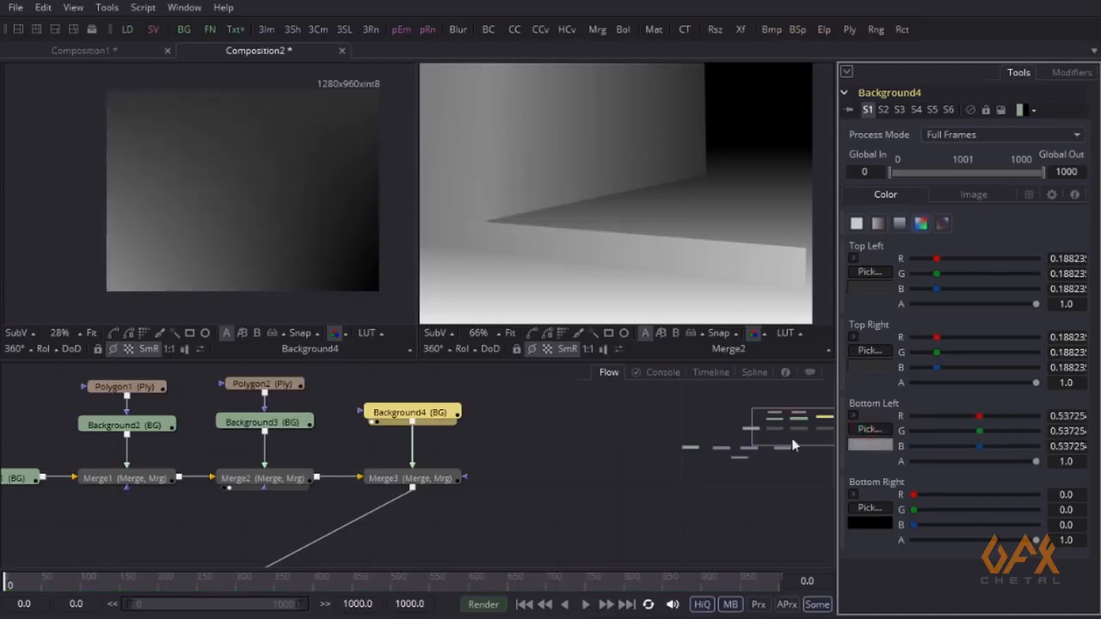
left_click_drag(870, 509, 808, 244)
Show Merge3 in the second viewer and insert a Corner Positioner between Background4 and Merge3
left_click_drag(371, 477, 594, 144)
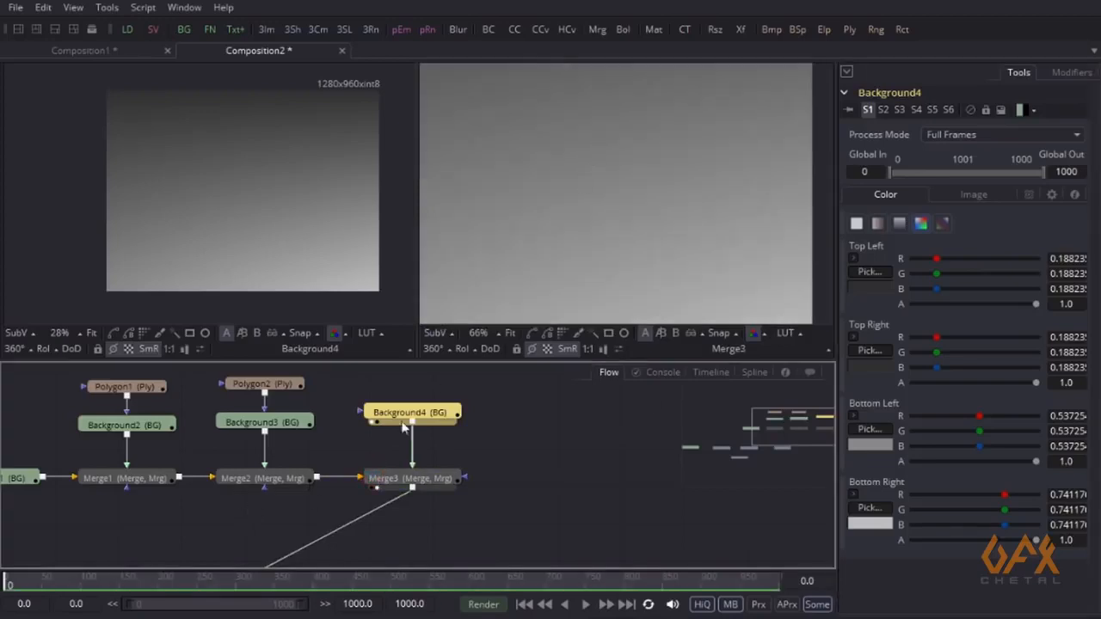
mouse_move(389, 413)
left_mouse_down()
mouse_move(389, 370)
mouse_move(384, 413)
left_mouse_up()
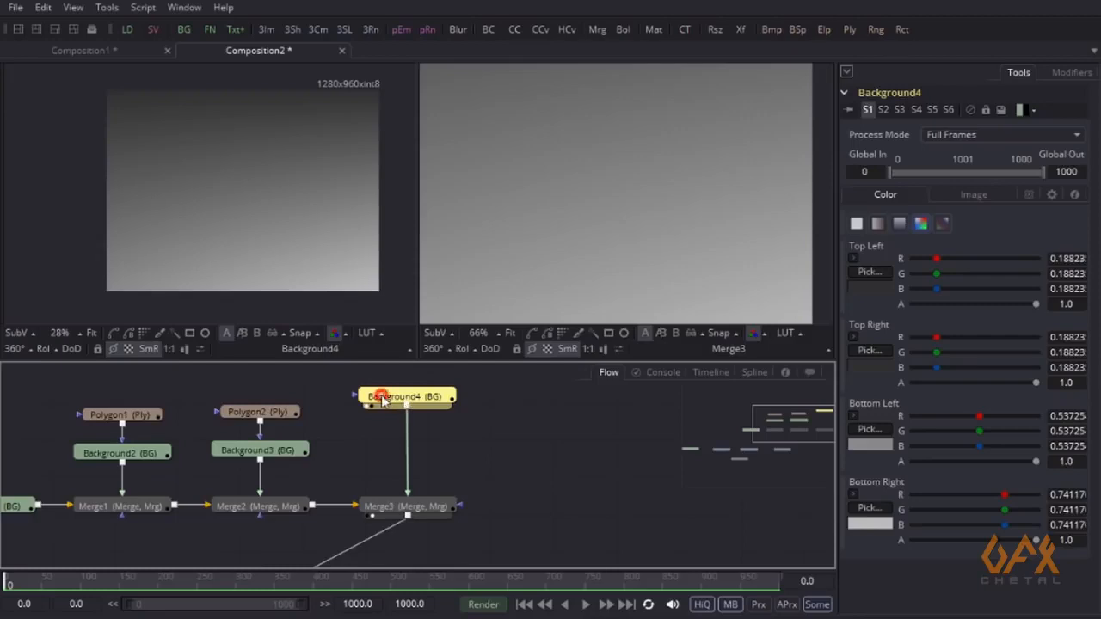
left_click(107, 7)
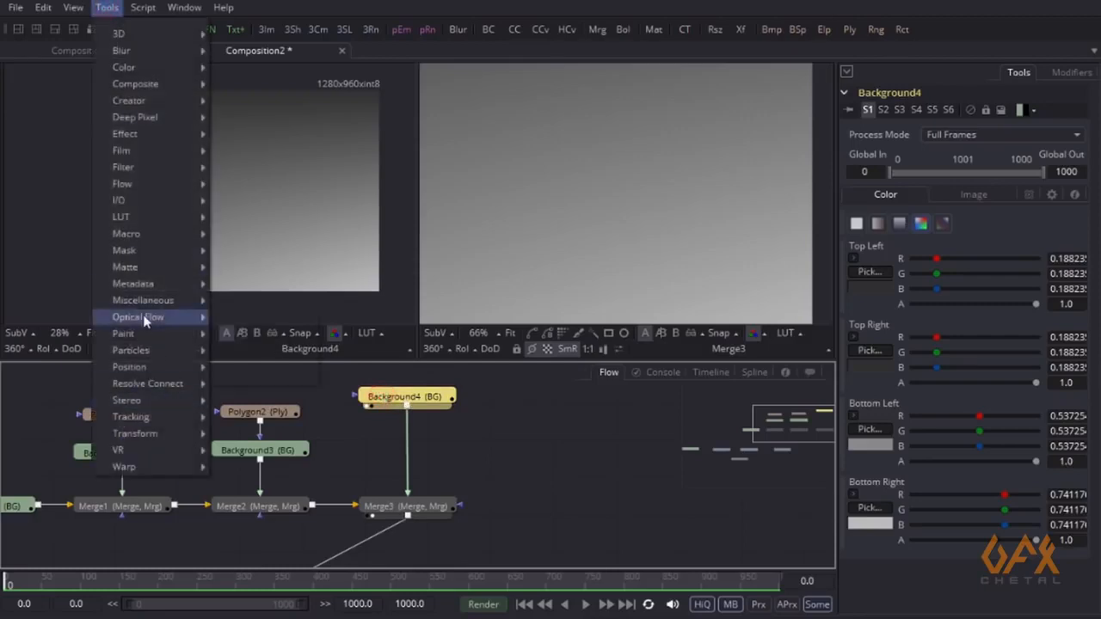
mouse_move(165, 469)
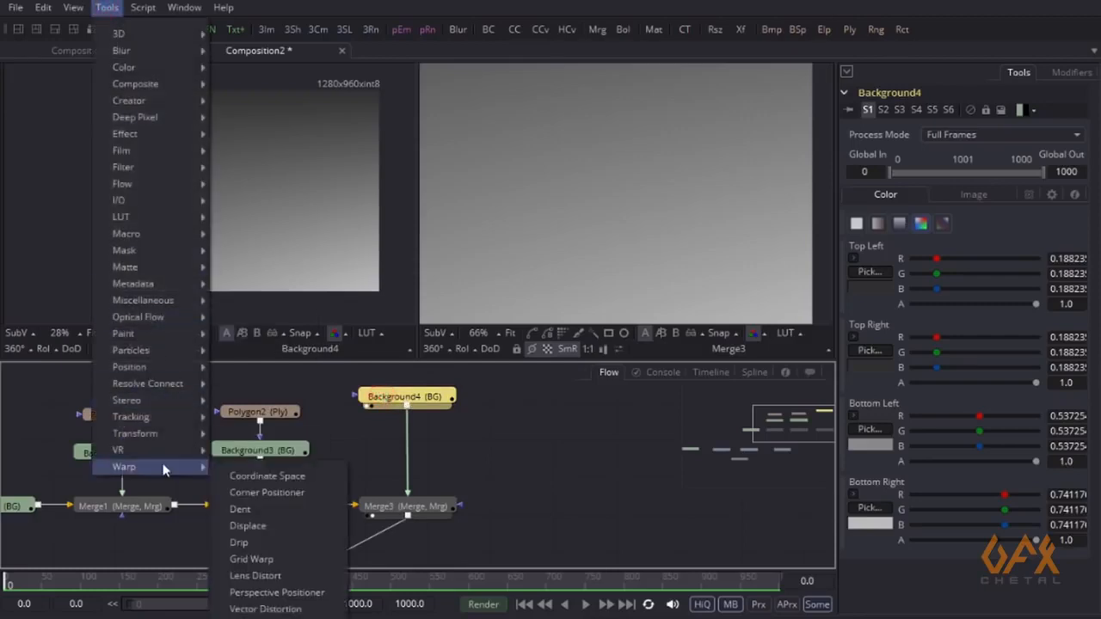
left_click(260, 490)
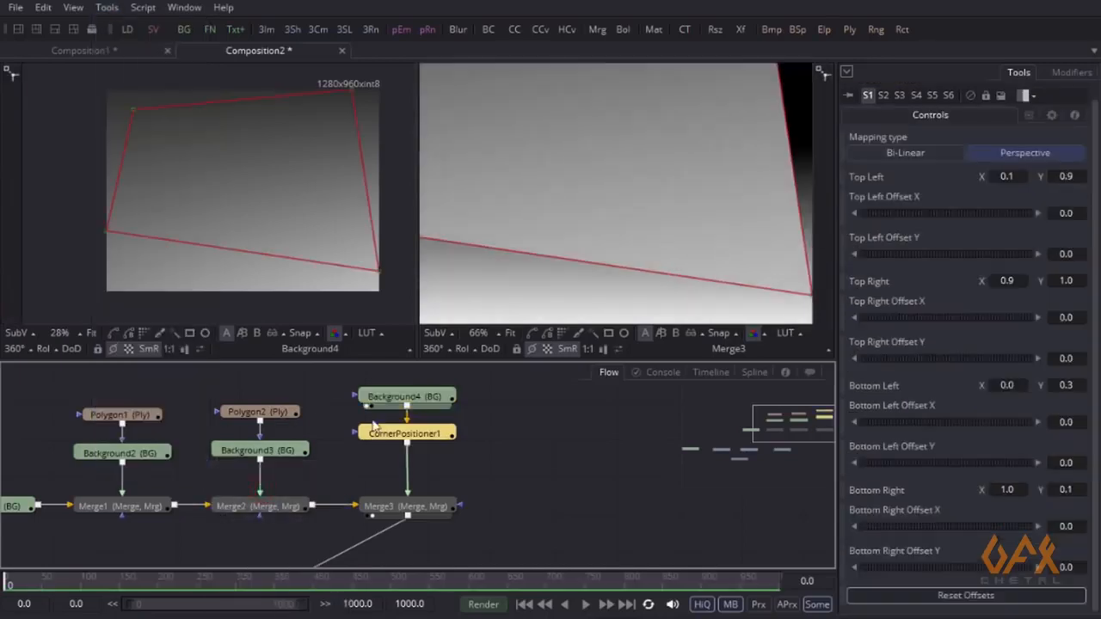
Position the bottom-left corner at about 0.502, 0.243, the bottom-right at 0.989, 0.196, and lower the top-right to about 1.004, 0.453
left_click_drag(585, 250, 480, 290)
left_click_drag(585, 287, 535, 263)
left_click_drag(503, 227, 685, 237)
left_click_drag(755, 263, 586, 266)
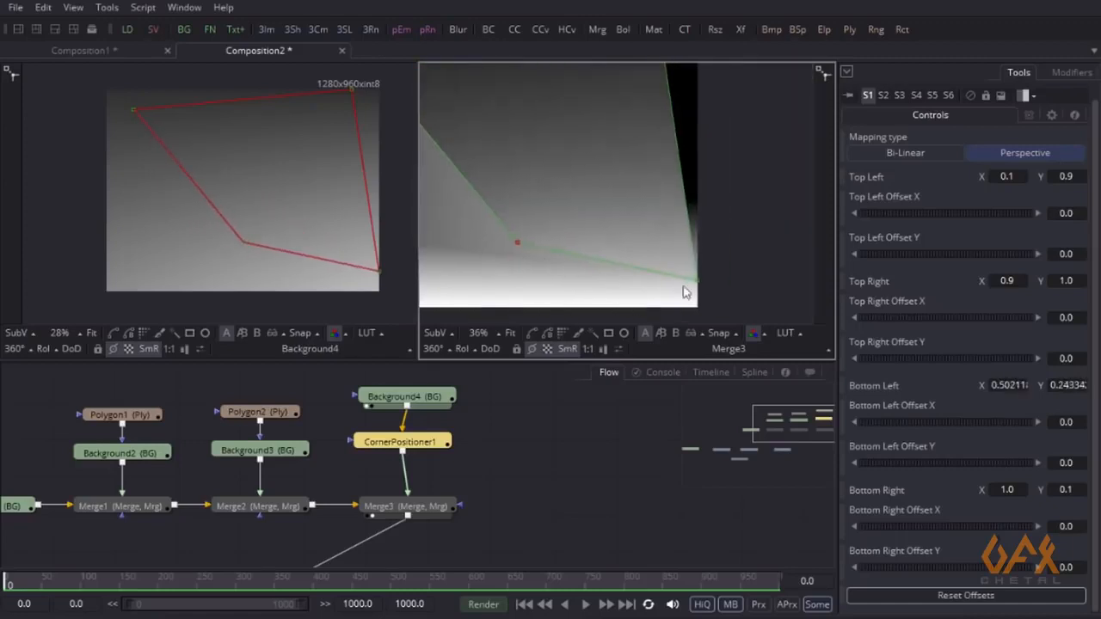
mouse_move(691, 274)
left_mouse_down()
mouse_move(679, 252)
mouse_move(692, 256)
left_mouse_up()
left_click_drag(615, 110, 592, 184)
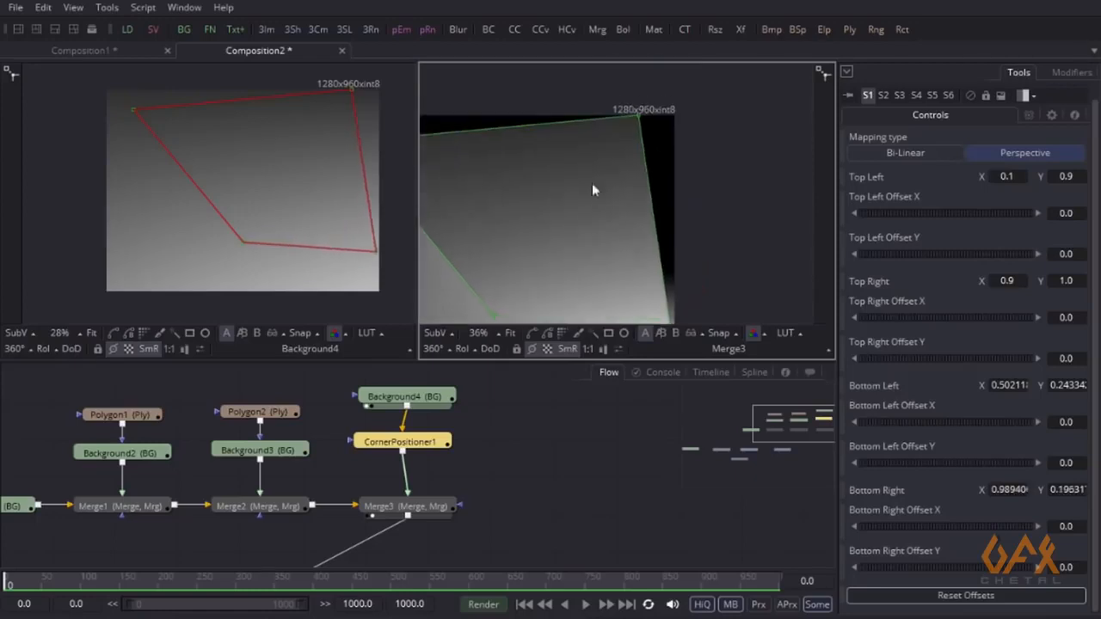
left_click_drag(637, 122, 676, 269)
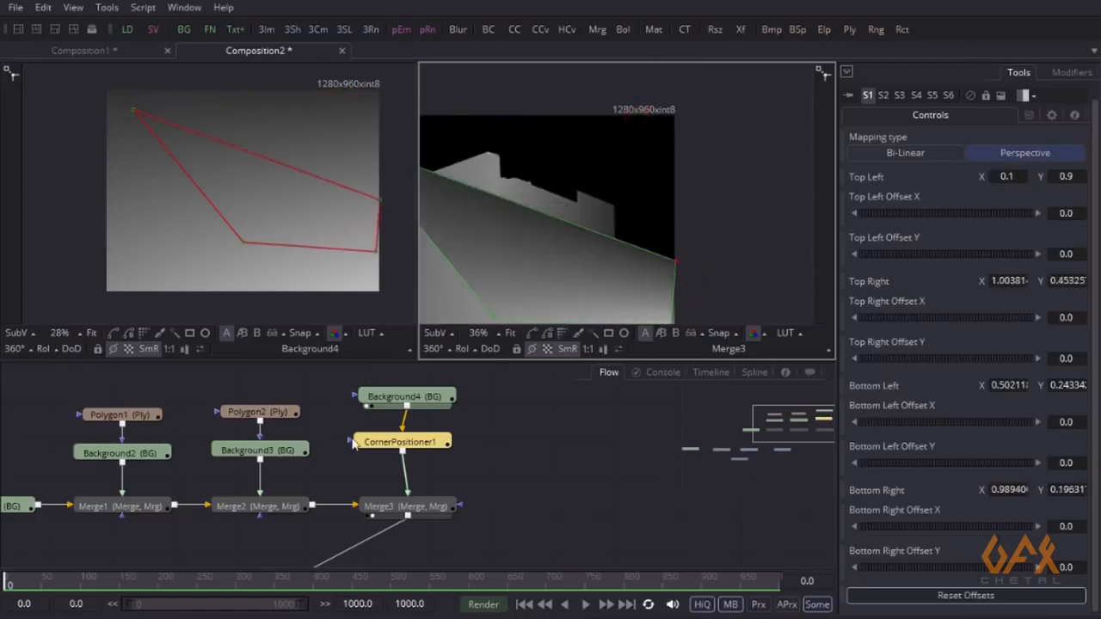
Display the house photo and fit the raised ground's back edge with the top-left corner at about 0.841, 0.351 and top-right at 1.150, 0.331
left_click(675, 333)
left_click_drag(514, 271, 604, 223)
scroll(605, 223, "up", 2)
left_click_drag(448, 109, 479, 141)
left_click_drag(439, 95, 762, 271)
left_click_drag(685, 256, 566, 239)
mouse_move(713, 221)
left_mouse_down()
mouse_move(737, 261)
mouse_move(771, 263)
mouse_move(773, 254)
mouse_move(700, 226)
left_mouse_up()
mouse_move(700, 226)
left_mouse_down()
mouse_move(790, 228)
mouse_move(795, 216)
left_mouse_up()
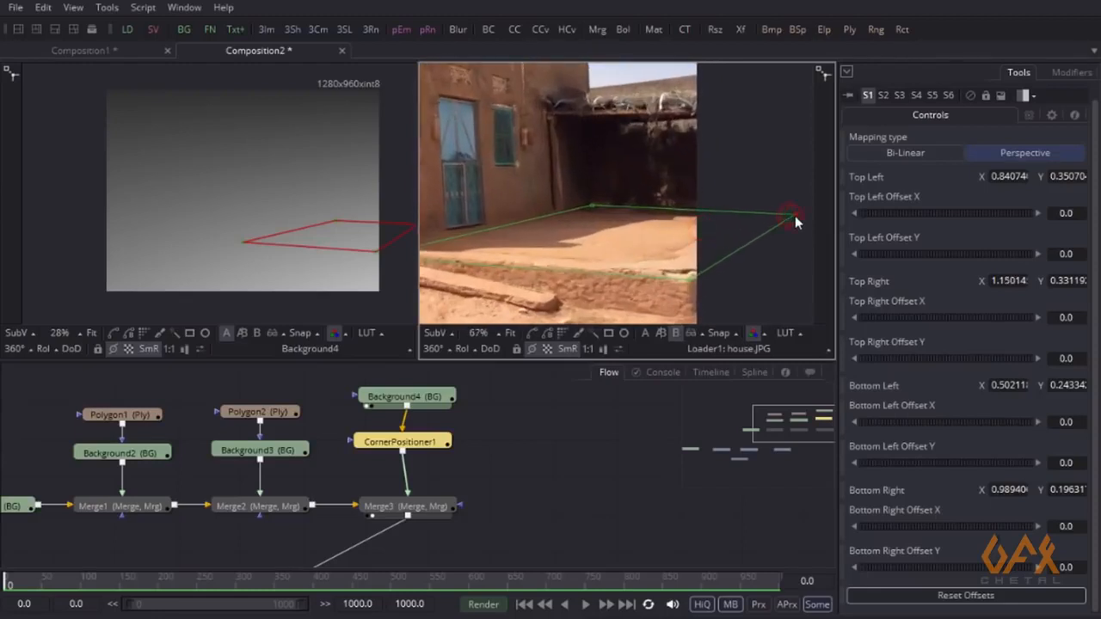
Refine the bottom-left corner to about 0.492, 0.253 and bottom-right to 0.995, 0.192 on the photo, and display the Merge3 depth map again
left_click_drag(567, 262, 672, 263)
left_click_drag(473, 262, 467, 258)
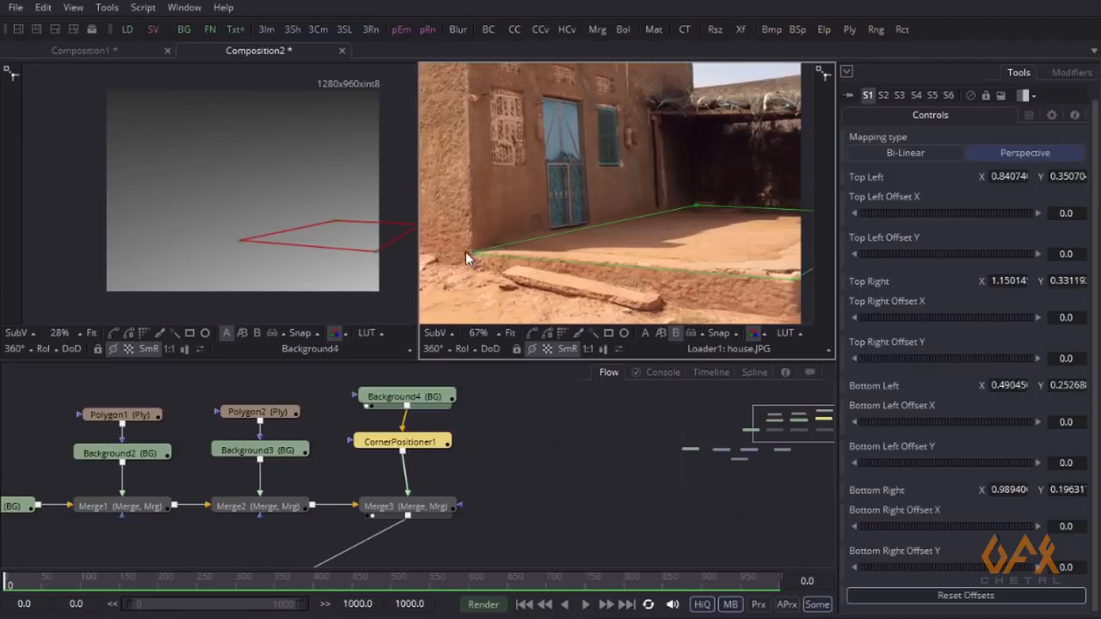
mouse_move(773, 289)
left_mouse_down()
mouse_move(744, 288)
mouse_move(770, 287)
left_mouse_up()
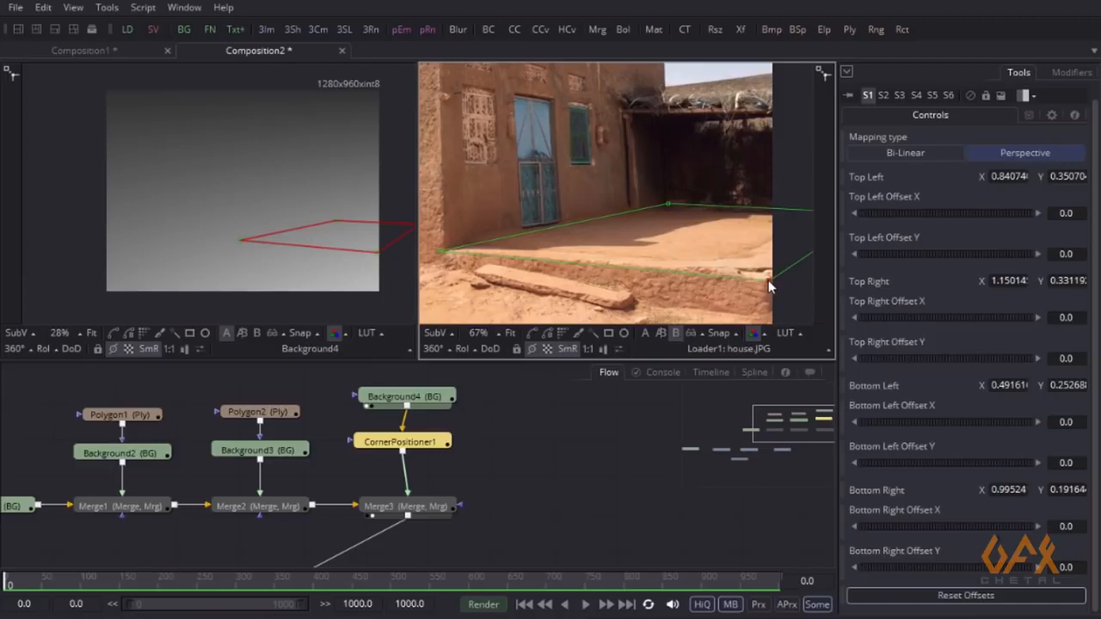
left_click(645, 333)
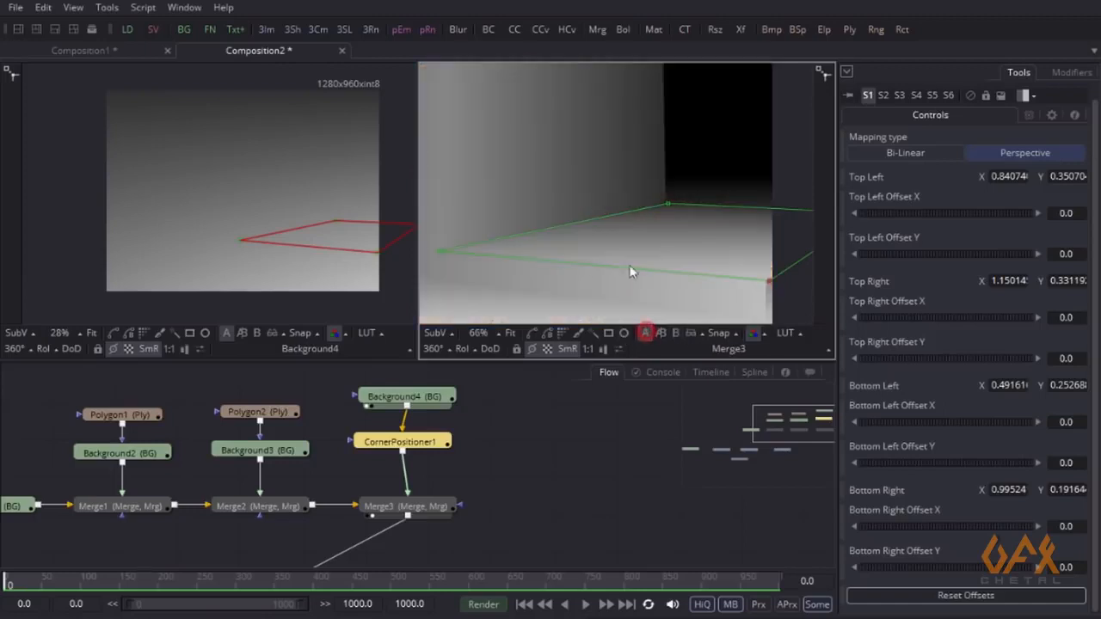
left_click(536, 457)
left_click_drag(606, 274, 628, 269)
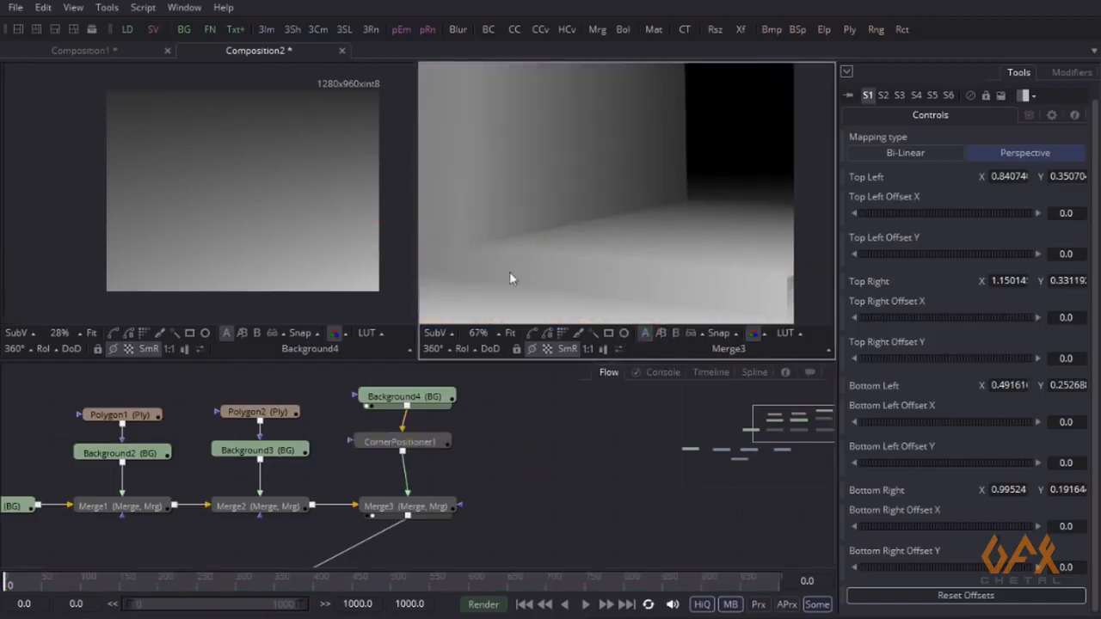
Move the Corner Positioner's bottom-left corner to about 0.490, 0.250 and check the raised ground's edge on the depth map
left_click(400, 441)
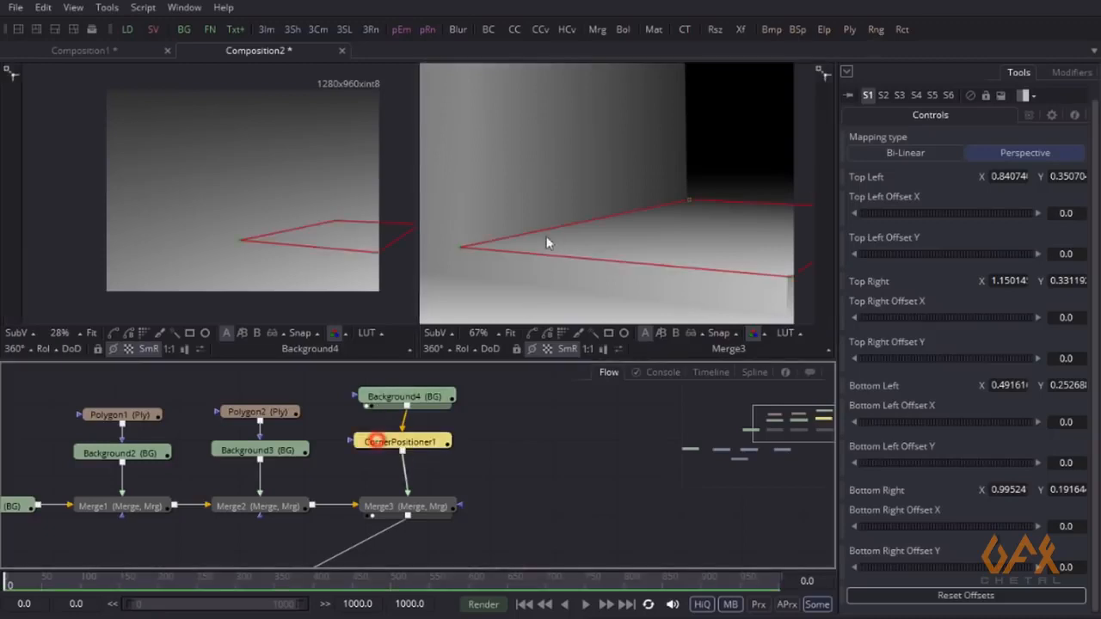
scroll(551, 245, "up", 5)
left_click_drag(471, 226, 468, 228)
left_click_drag(670, 255, 482, 262)
left_click(563, 421)
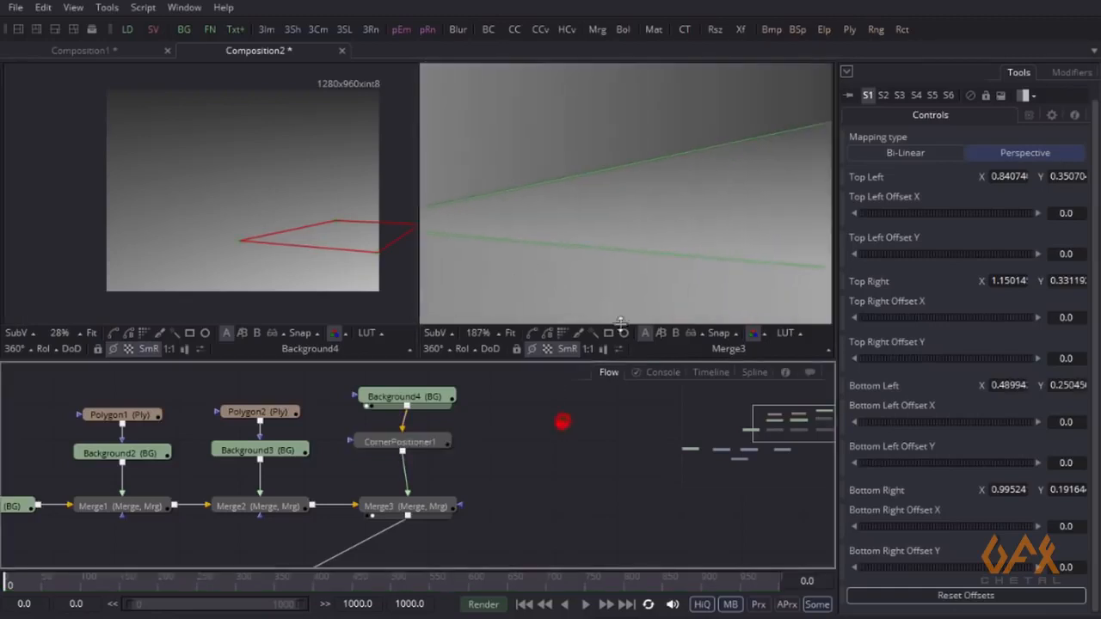
left_click_drag(695, 215, 501, 189)
scroll(496, 186, "down", 2)
scroll(647, 217, "down", 2)
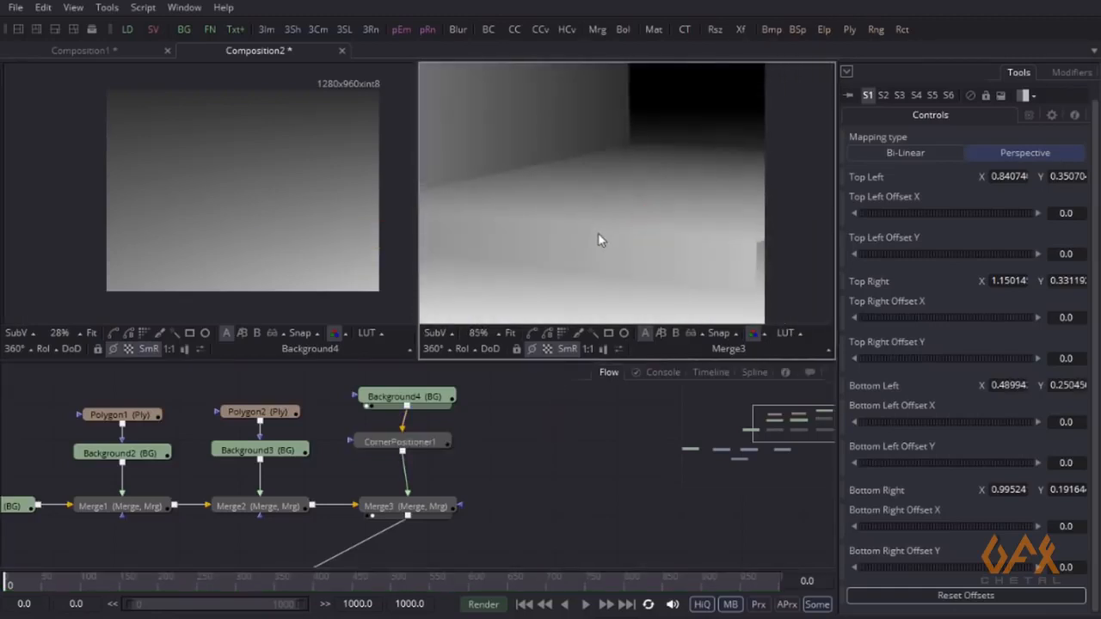
Align the Corner Positioner's bottom-right corner with the raised ground's front corner at about 0.990, 0.193
left_click(413, 442)
scroll(655, 219, "up", 4)
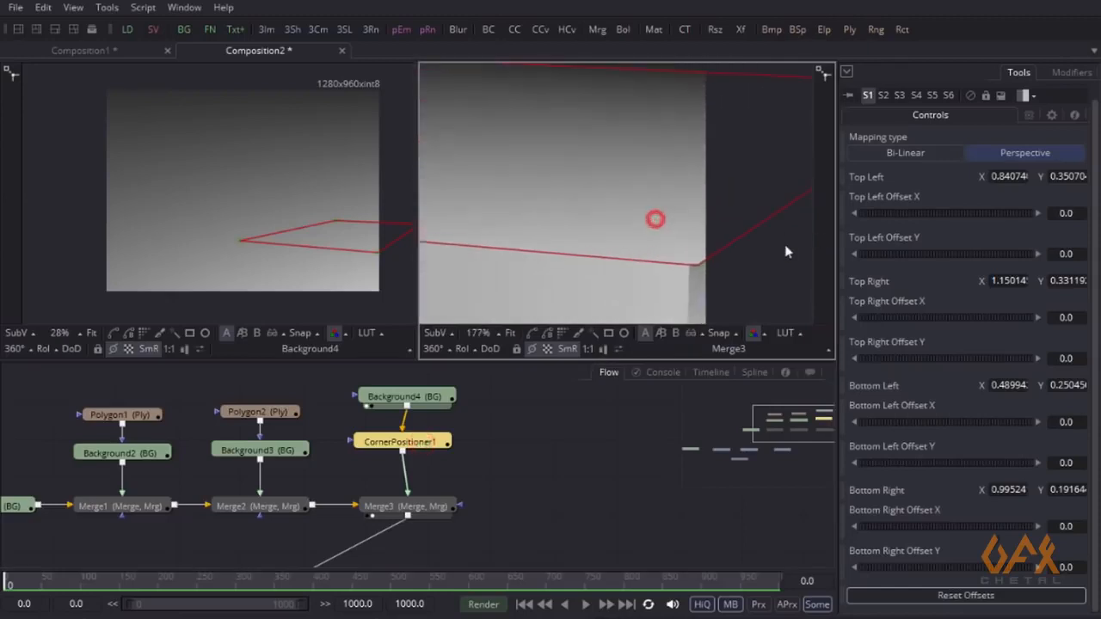
left_click_drag(694, 270, 690, 269)
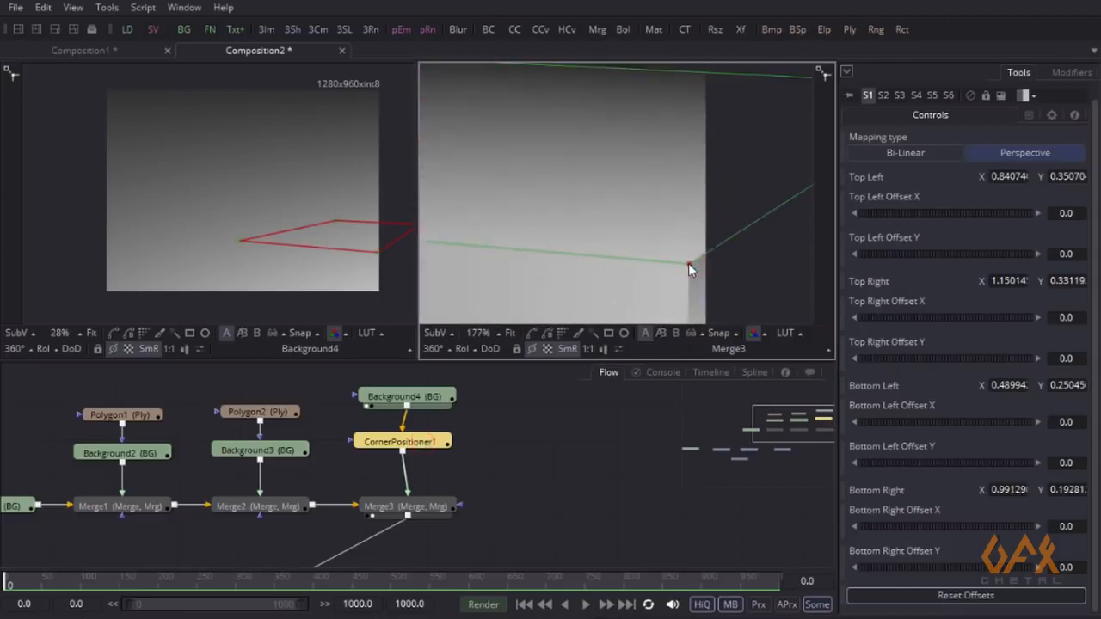
left_click(568, 428)
left_click_drag(584, 267, 629, 243)
scroll(563, 269, "down", 4)
scroll(634, 268, "down", 1)
Fine-tune the Corner Positioner's bottom-left corner to about 0.488, 0.251 where the raised ground meets the wall
left_click_drag(490, 246, 575, 258)
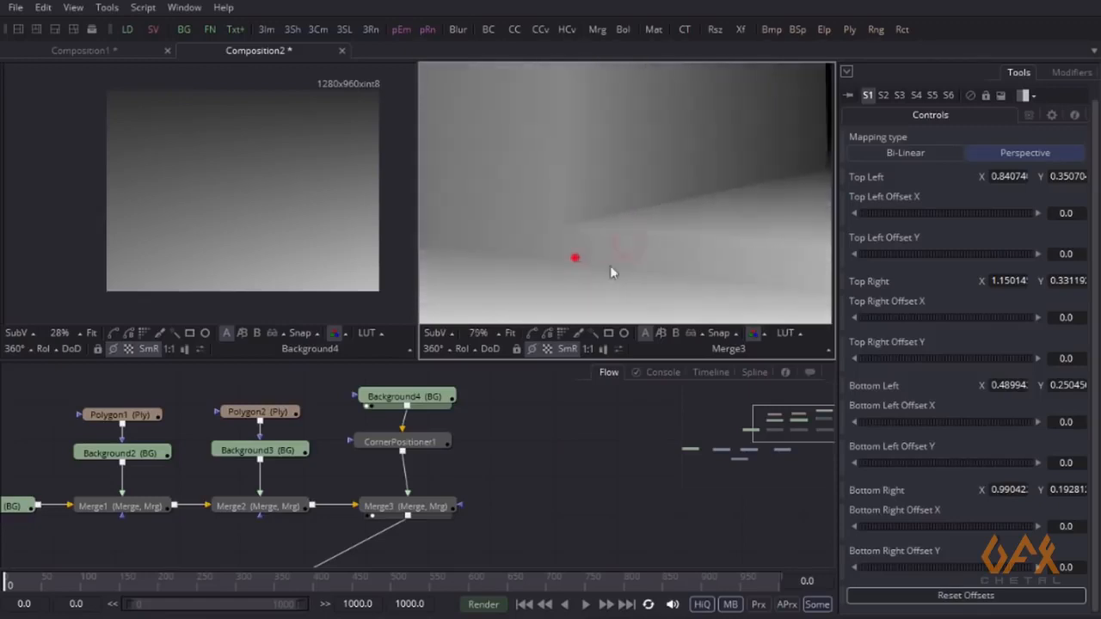
scroll(608, 261, "up", 6)
left_click(383, 442)
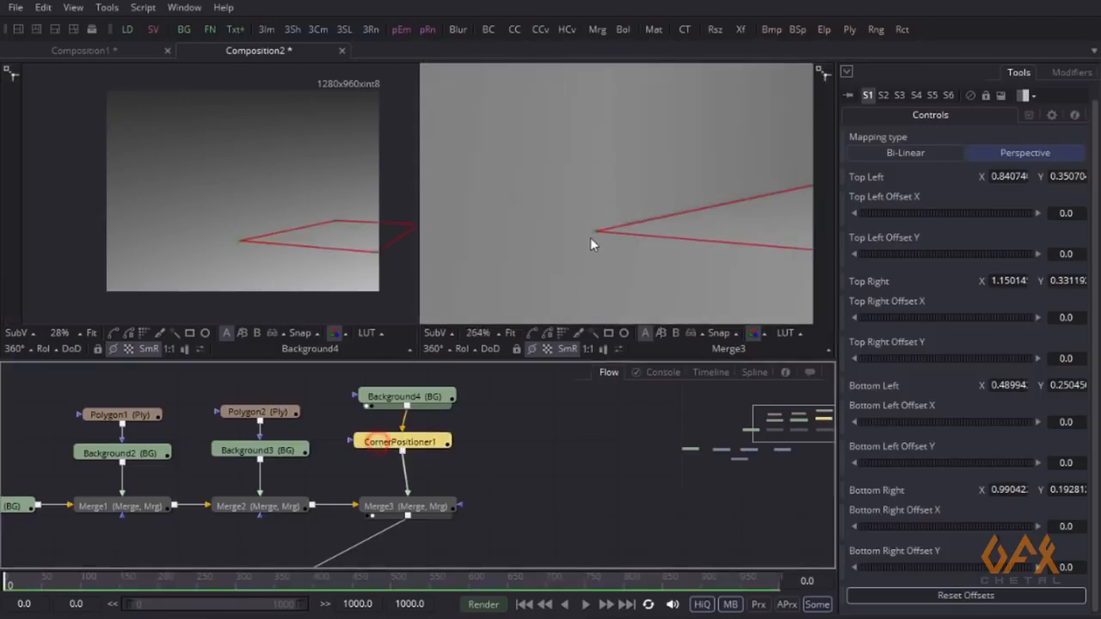
left_click_drag(593, 230, 445, 244)
left_click(525, 434)
scroll(563, 224, "down", 4)
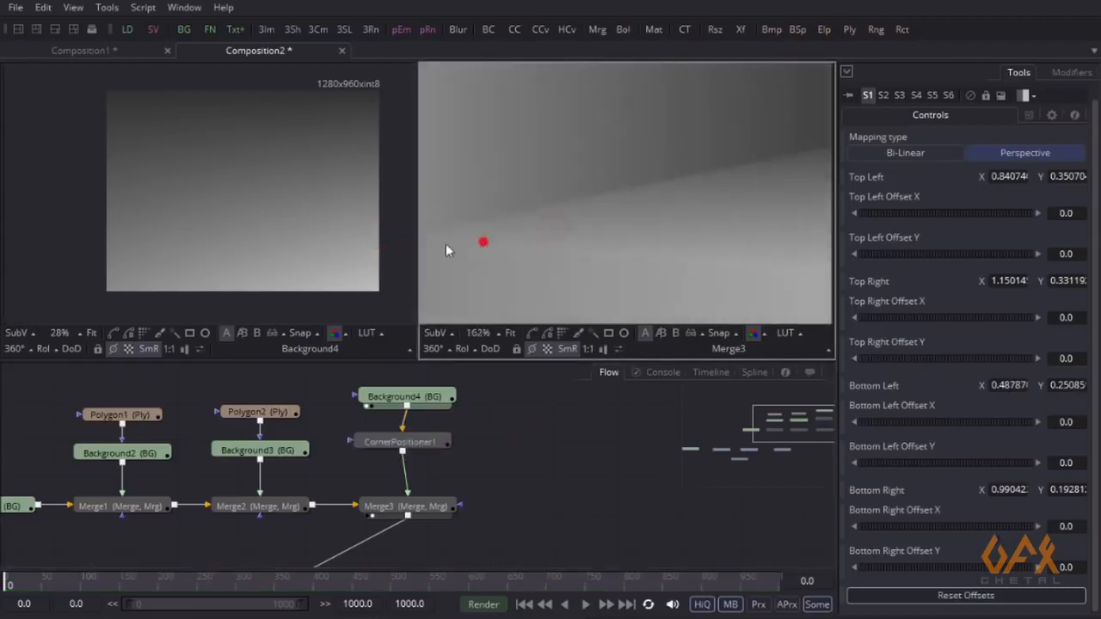
scroll(559, 248, "down", 3)
Display Displace3D1 in the first viewer and examine the displaced house and covered shed from several angles
left_click_drag(184, 506, 238, 406)
left_click_drag(226, 523, 226, 206)
mouse_move(214, 245)
left_mouse_down()
mouse_move(154, 198)
mouse_move(125, 197)
mouse_move(261, 227)
mouse_move(183, 230)
mouse_move(253, 215)
mouse_move(209, 230)
left_mouse_up()
left_click_drag(209, 229, 309, 215)
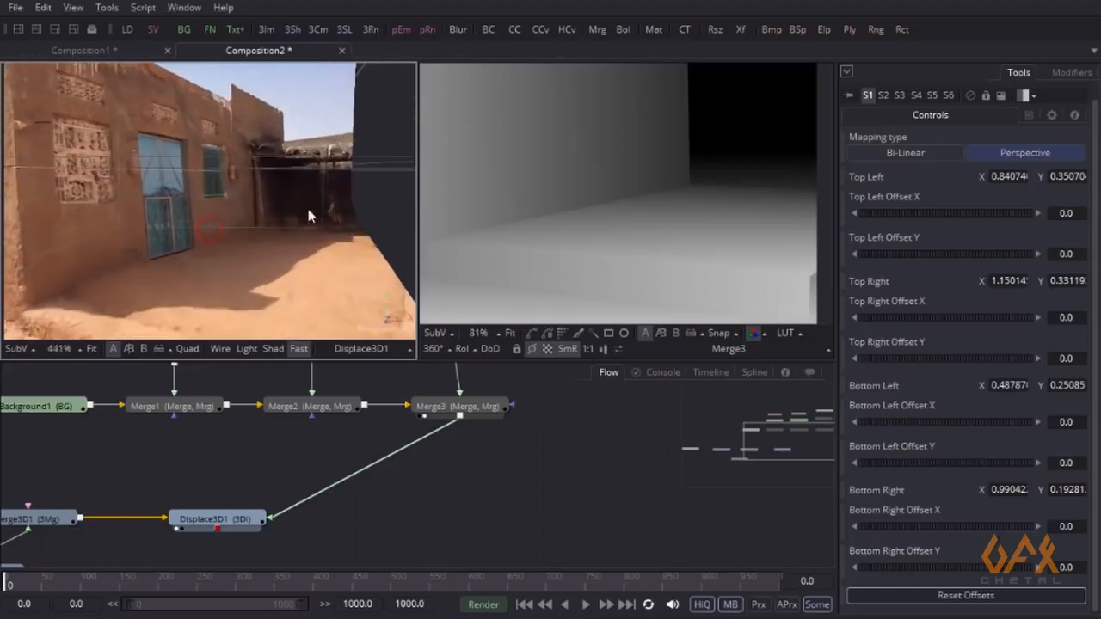
left_click_drag(30, 319, 208, 187)
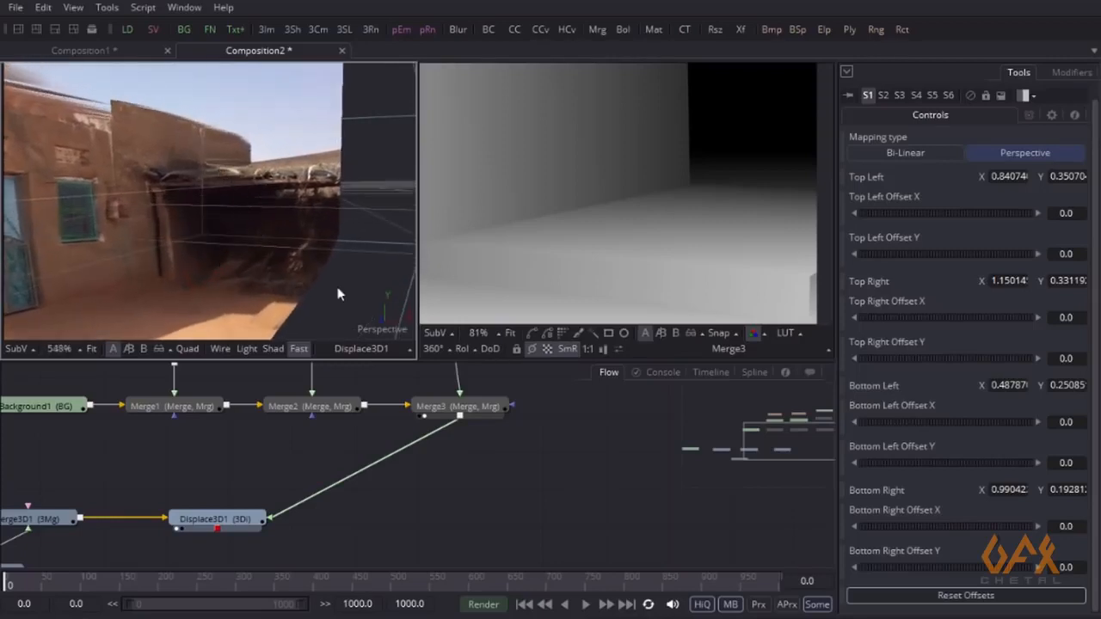
Merge a new background over the Merge3 output and switch the second viewer to the house photo
left_click_drag(484, 444, 362, 511)
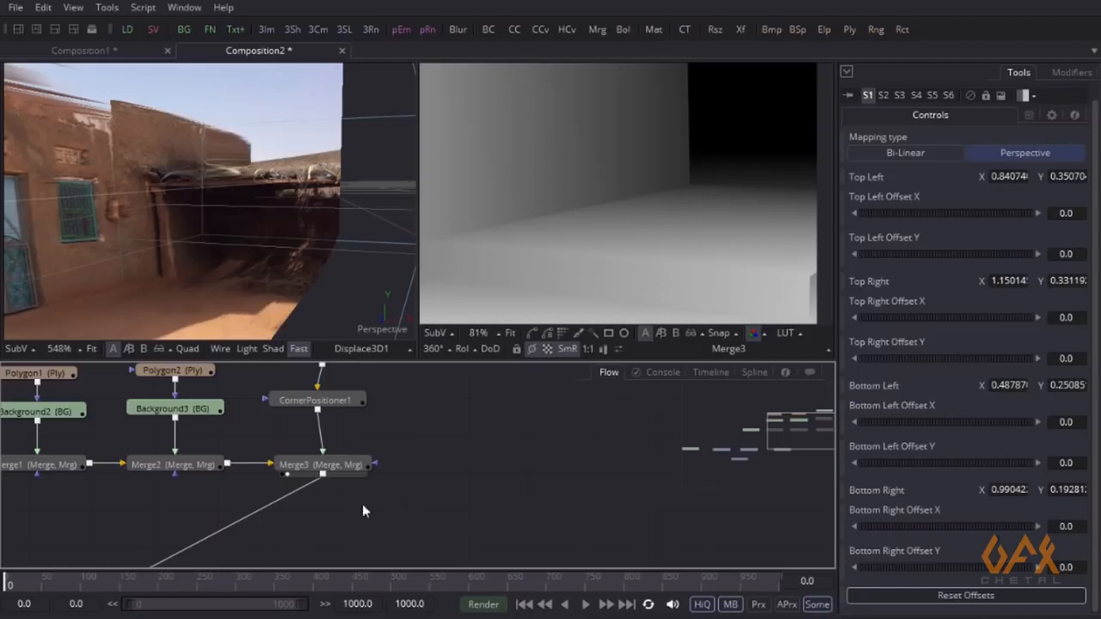
left_click_drag(391, 469, 340, 482)
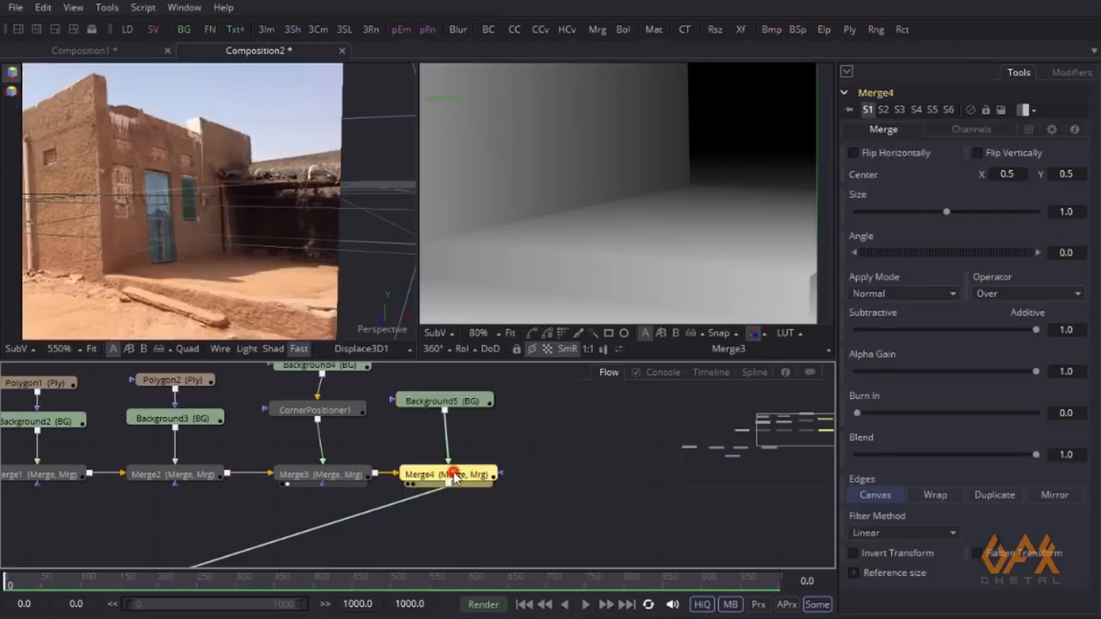
left_click_drag(453, 475, 580, 221)
left_click_drag(325, 452, 362, 456)
left_click(676, 335)
scroll(580, 190, "down", 2)
left_click_drag(579, 189, 504, 226)
Change Background5 from a solid colour to a custom linear gradient
left_click(465, 405)
left_click_drag(473, 431, 432, 505)
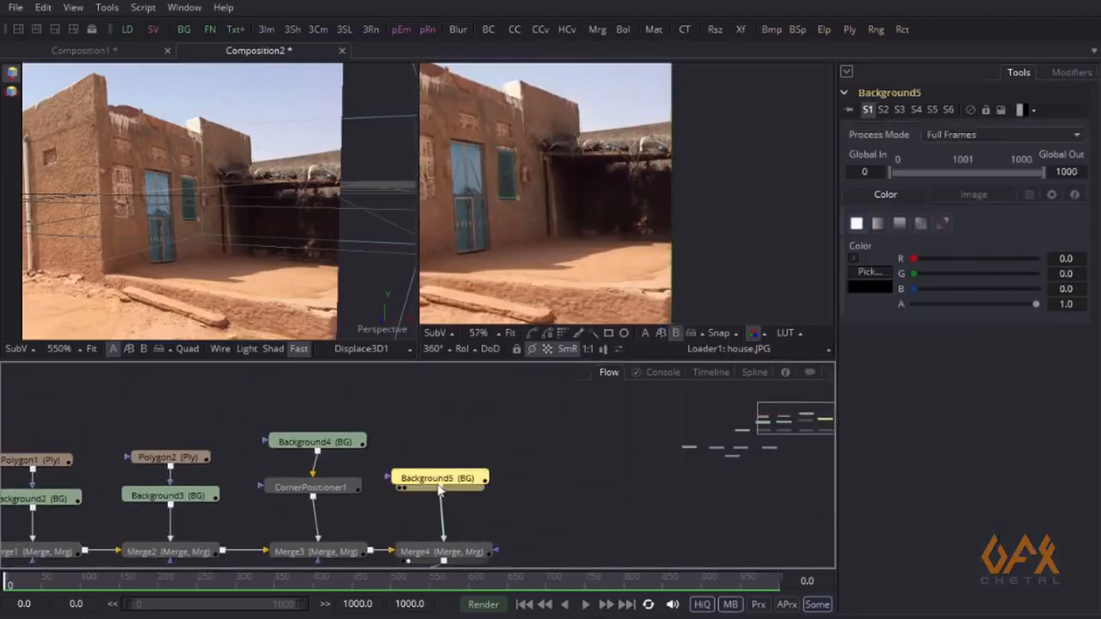
left_click(942, 223)
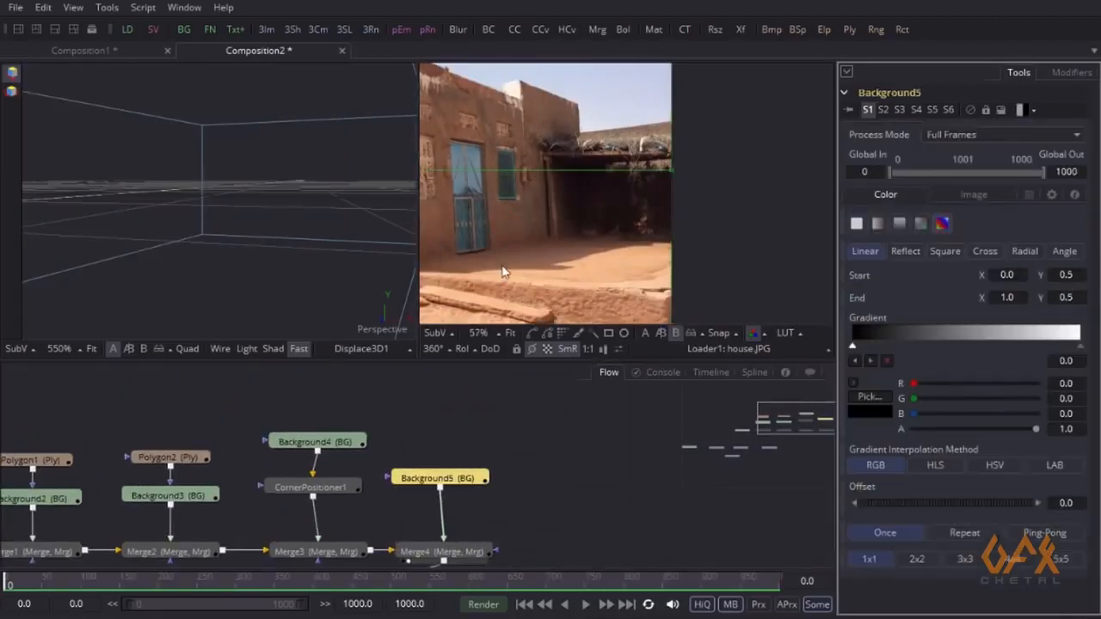
Mask Background5 with a four-point polygon around the covered shed, extending slightly beyond the photo's right edge
left_click_drag(612, 219, 655, 215)
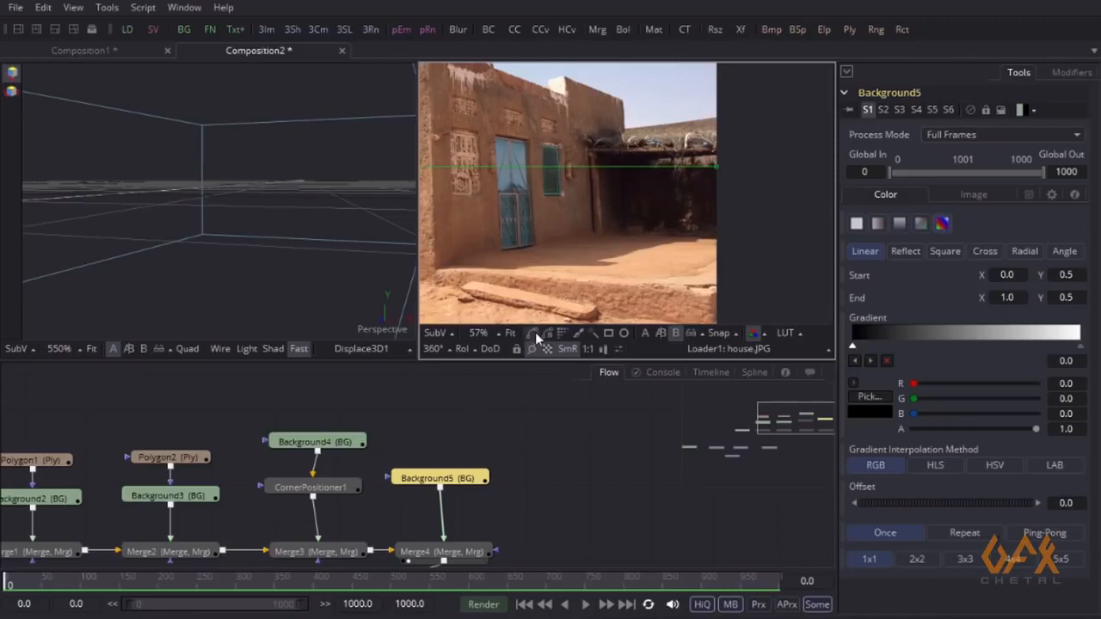
left_click(532, 333)
scroll(563, 234, "up", 3)
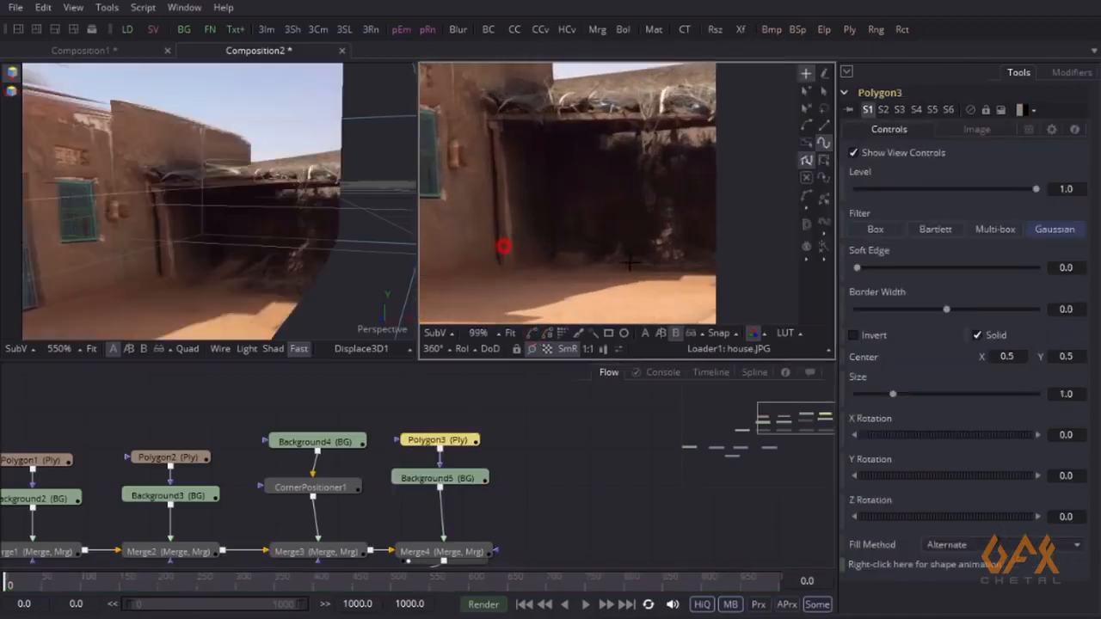
left_click(552, 261)
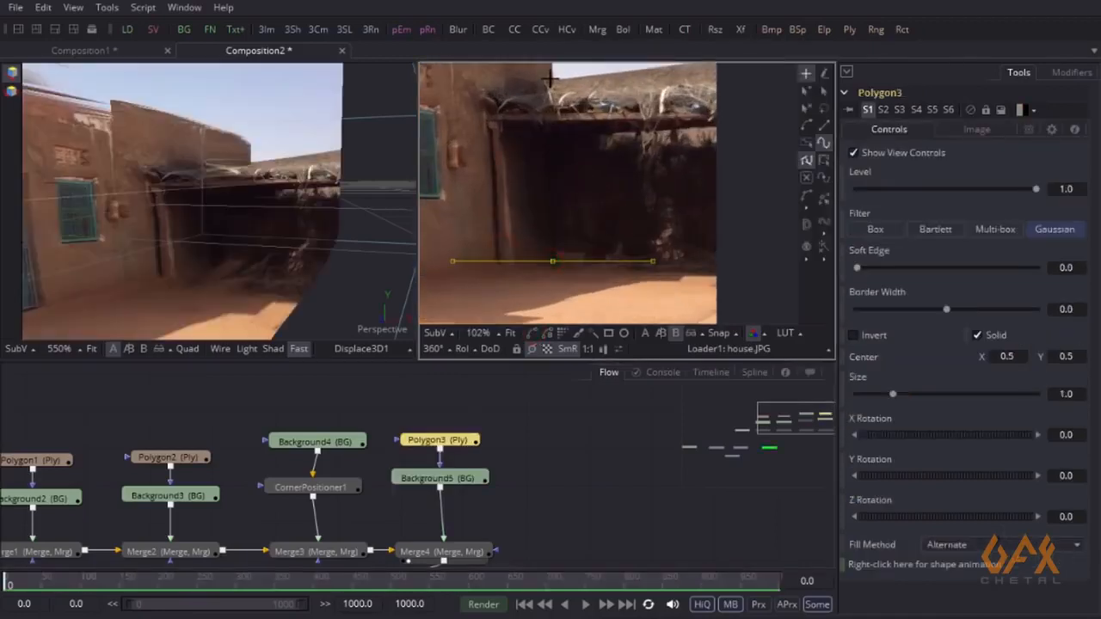
left_click(550, 80)
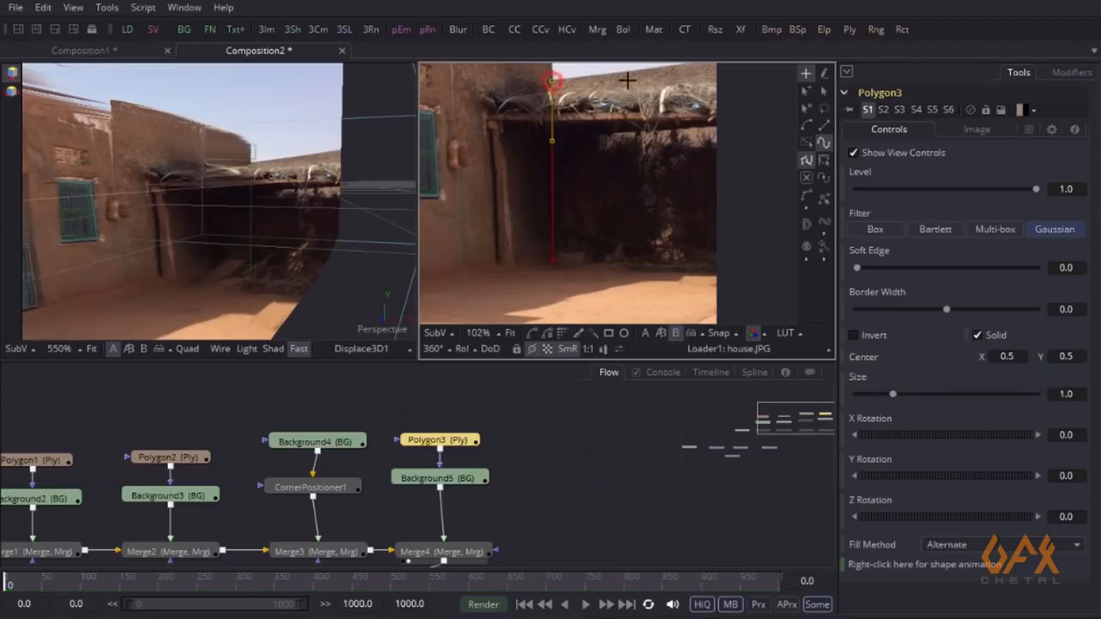
left_click(673, 97)
left_click_drag(694, 259, 667, 206)
left_click(666, 249)
left_click(475, 246)
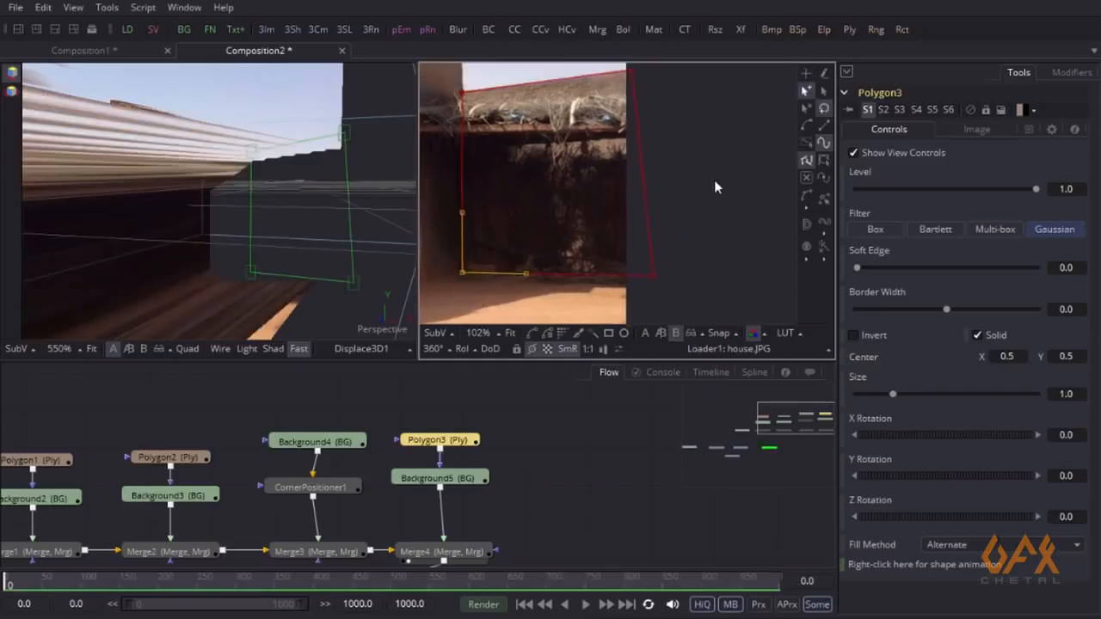
left_click_drag(627, 98, 643, 84)
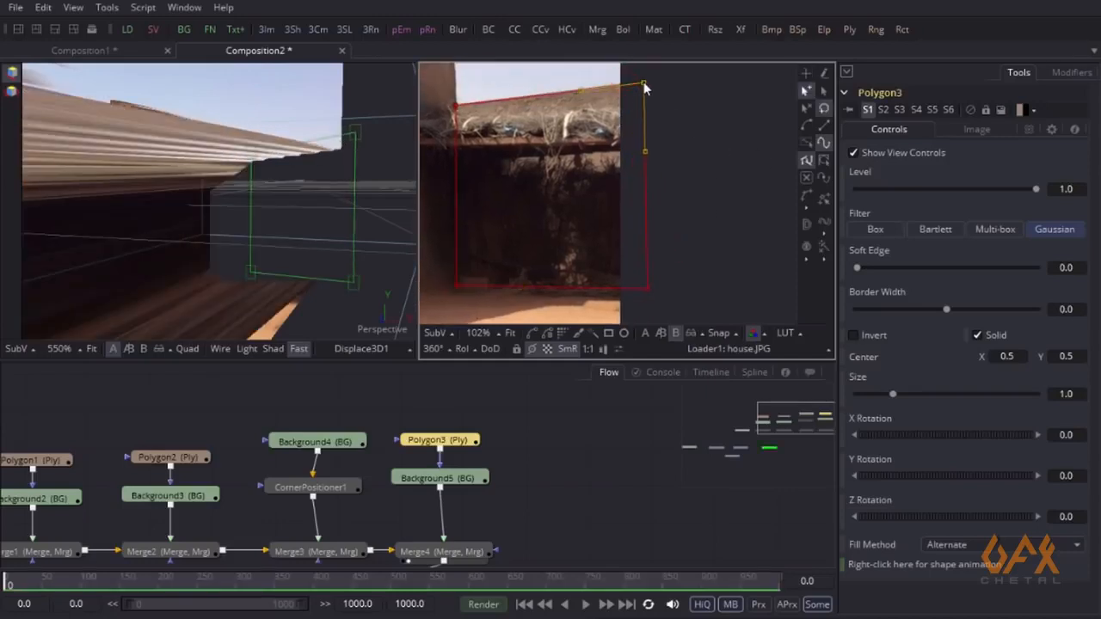
Select Background5 and display the Merge4 depth map in the second viewer
left_click(439, 478)
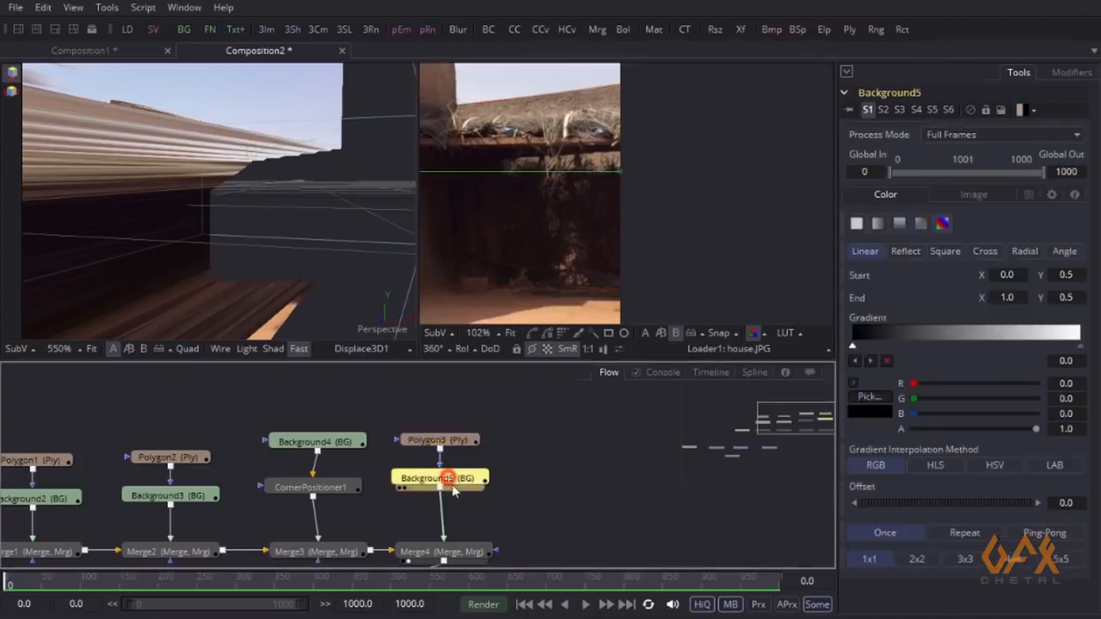
left_click_drag(406, 522, 613, 148)
left_click_drag(504, 182, 662, 196)
Try moving Background5's gradient start to the shed area at about 0.888, 0.362
scroll(661, 197, "down", 1)
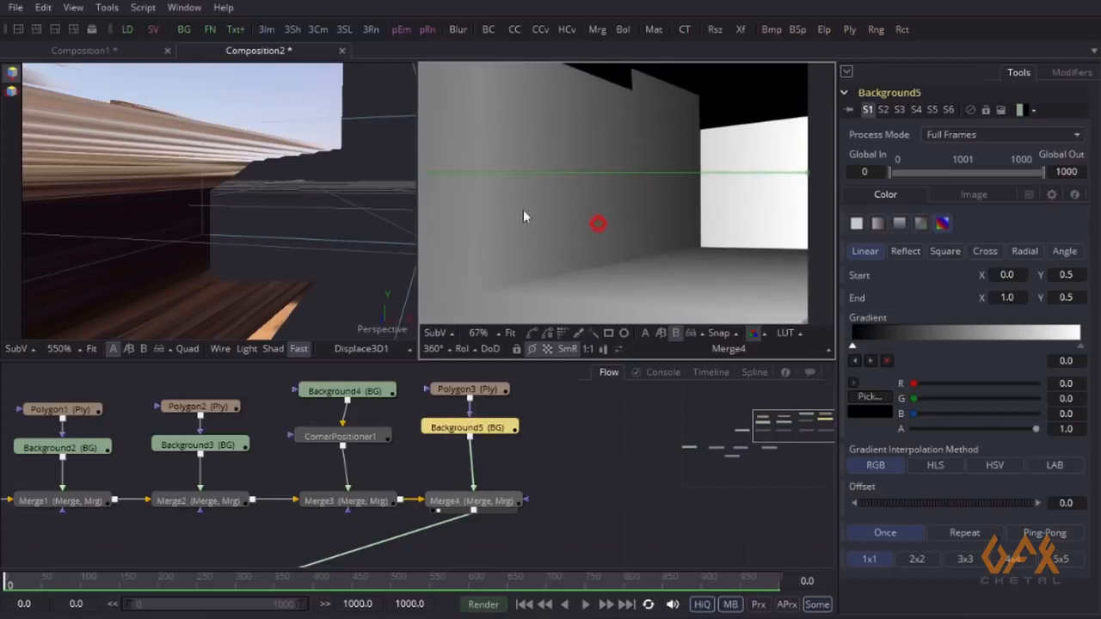
scroll(598, 248, "down", 3)
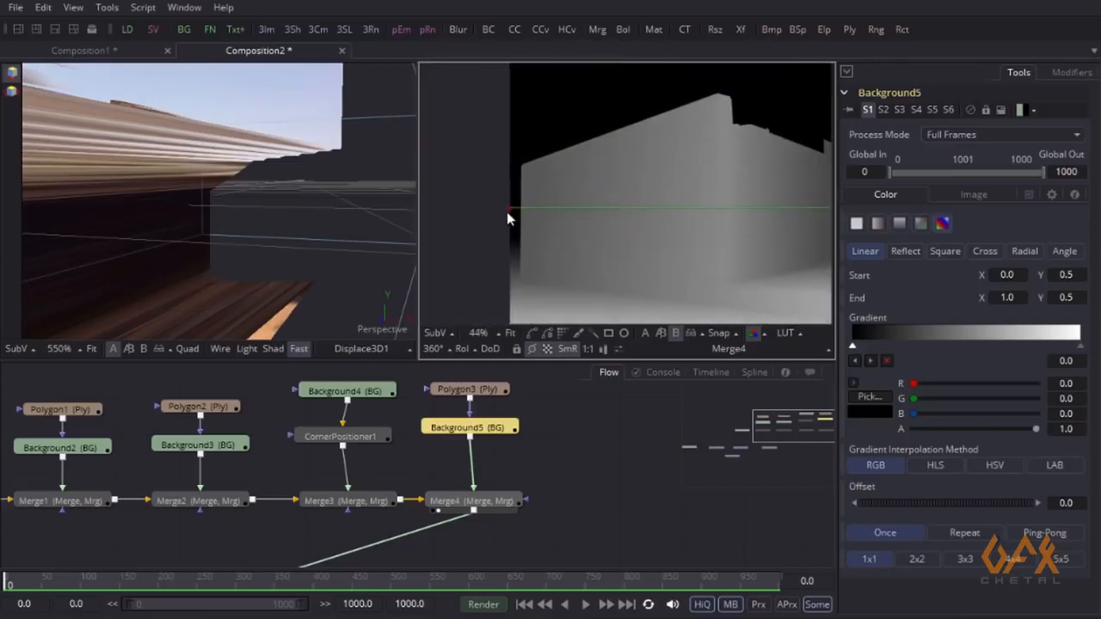
left_click_drag(508, 209, 674, 271)
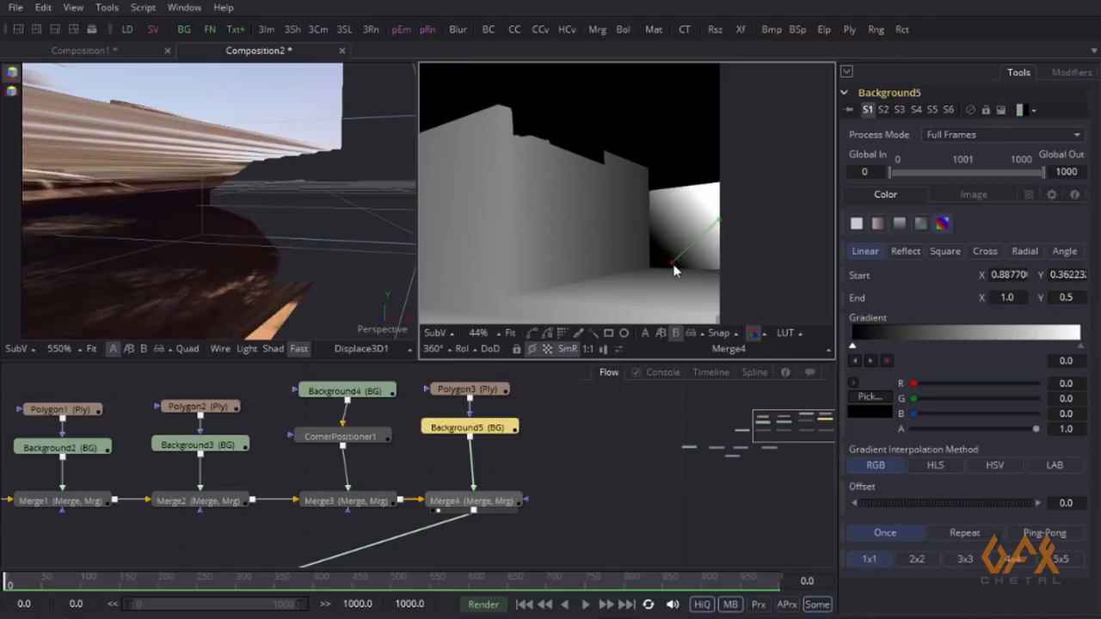
Switch Background5 to a solid colour and pick a grey of about 0.188 from the wall's far edge beside the shed
left_click(857, 224)
scroll(693, 253, "up", 3)
scroll(662, 254, "up", 2)
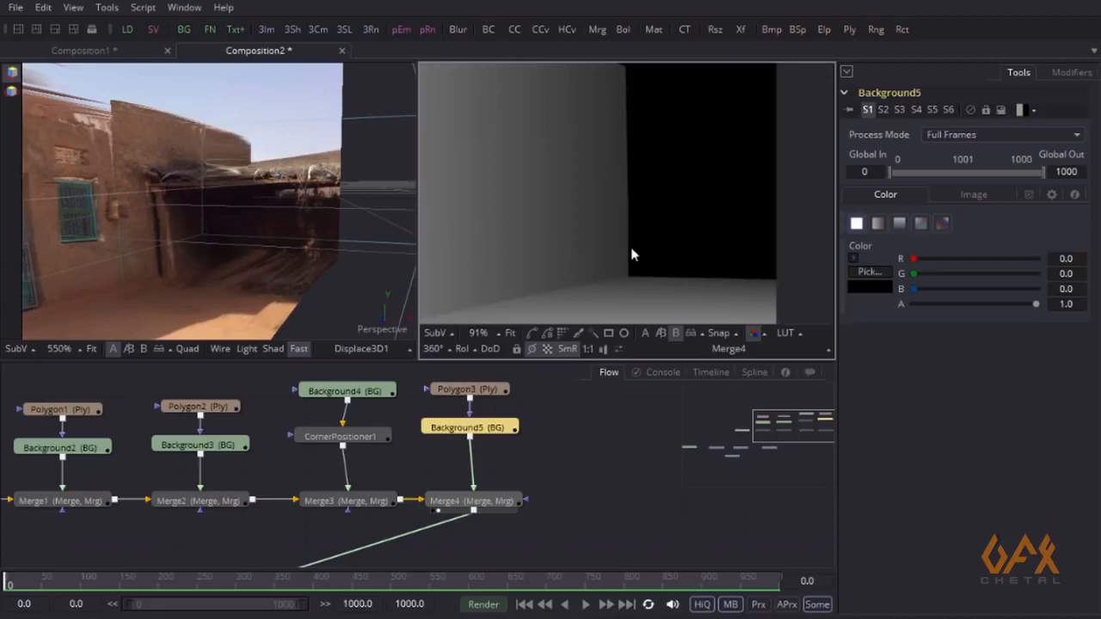
left_click_drag(868, 275, 631, 238)
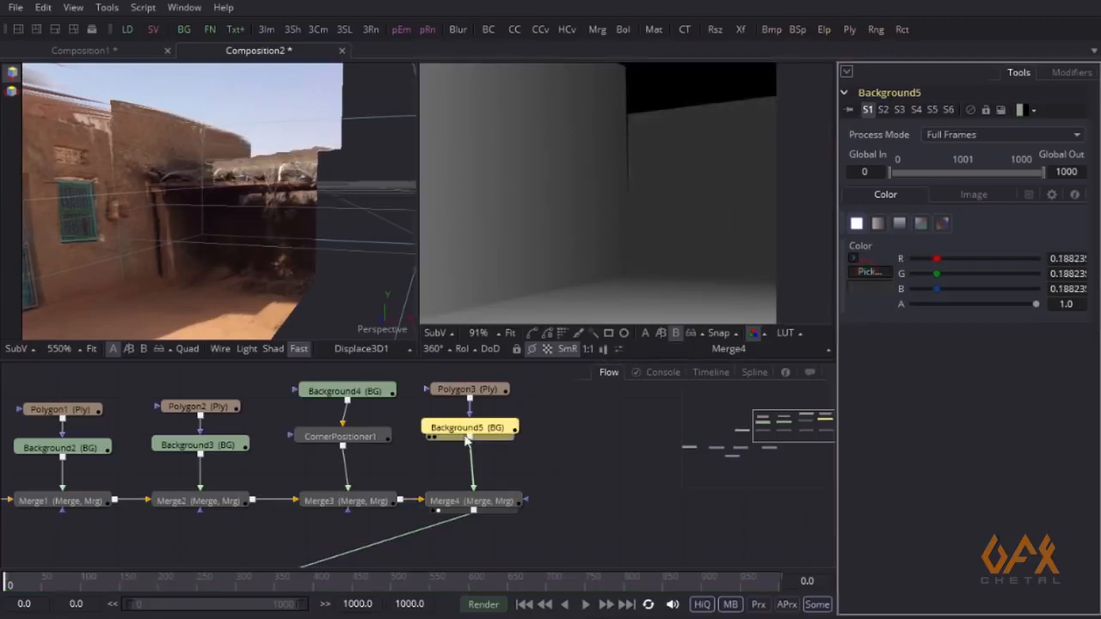
Nudge Polygon3's top-left point to meet the far edge of the house wall
left_click(458, 395)
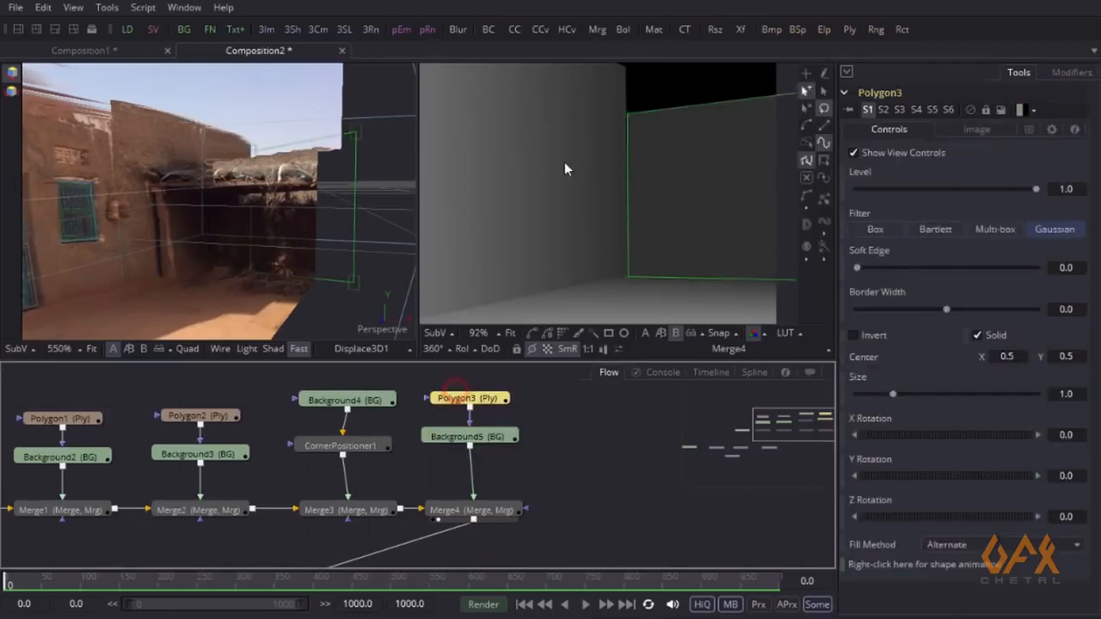
scroll(643, 259, "up", 4)
left_click_drag(705, 167, 703, 169)
left_click(614, 444)
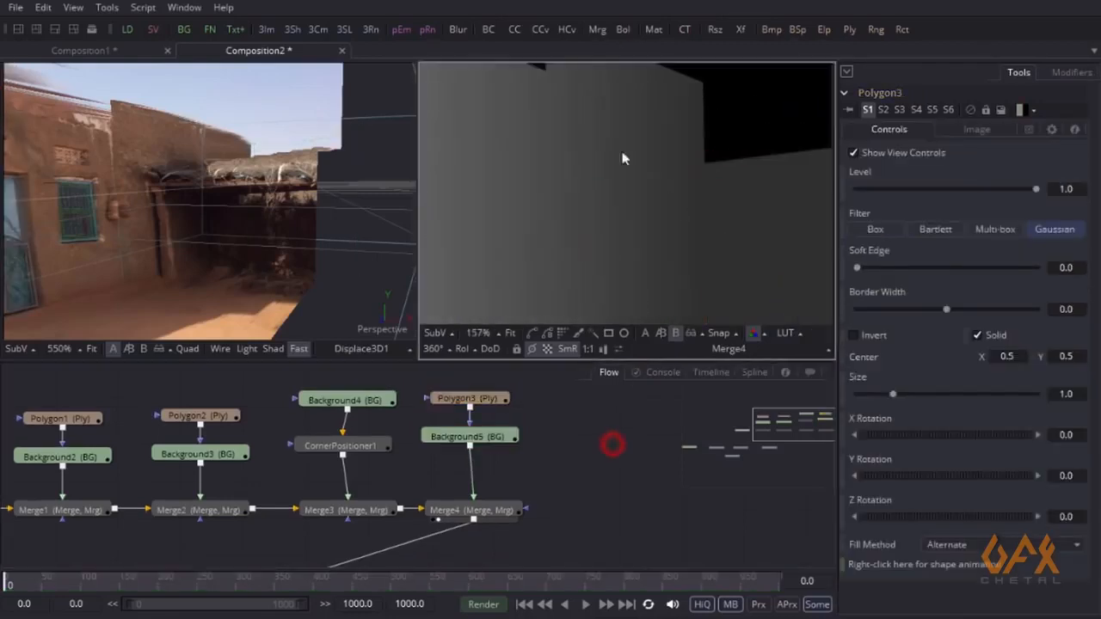
Examine the depth map and the displaced shed in the perspective view from several angles
scroll(590, 135, "down", 4)
left_click_drag(534, 186, 572, 183)
scroll(218, 197, "down", 2)
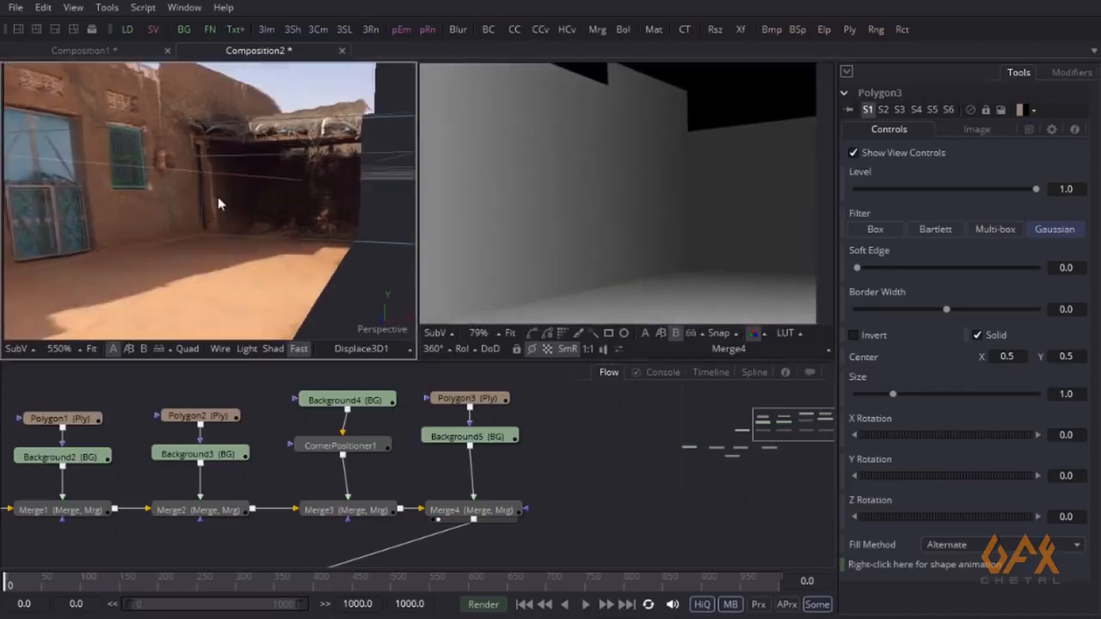
left_click_drag(217, 197, 170, 222)
left_click_drag(198, 267, 219, 228)
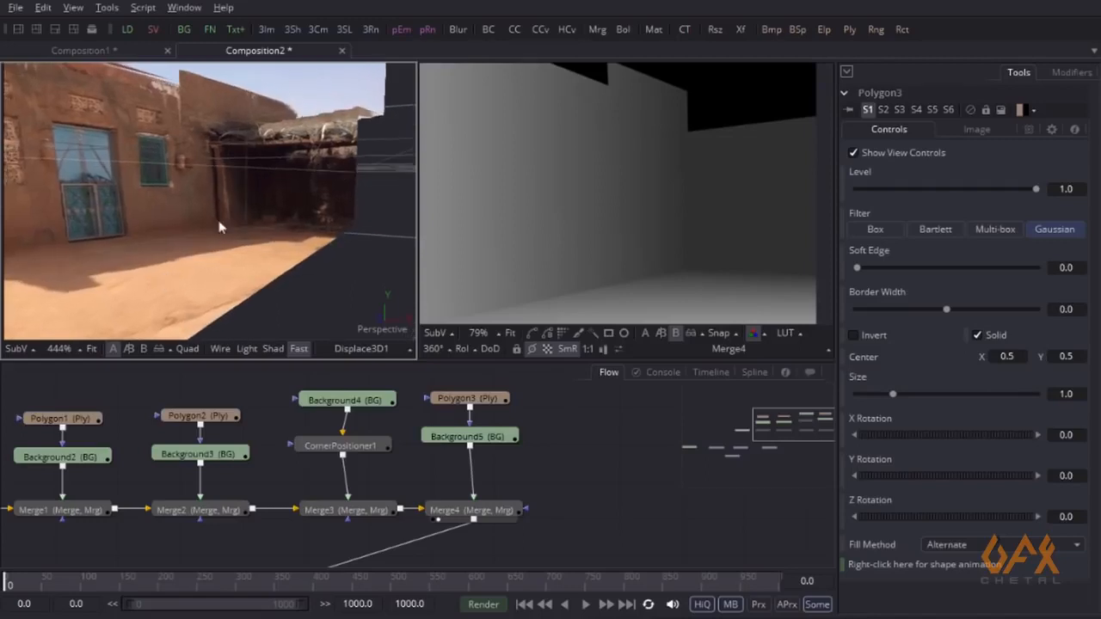
left_click_drag(315, 163, 332, 190)
scroll(273, 186, "up", 2)
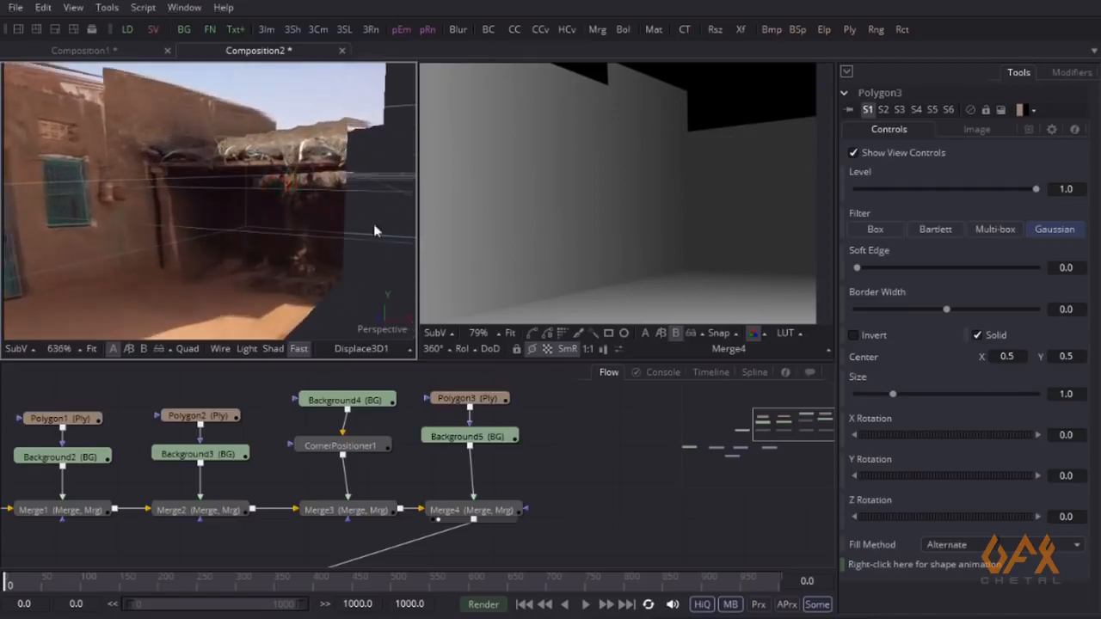
Merge another new background over Merge4, display the new merge in the second viewer, and select the new background
left_click_drag(578, 442, 481, 440)
left_click_drag(183, 29, 384, 519)
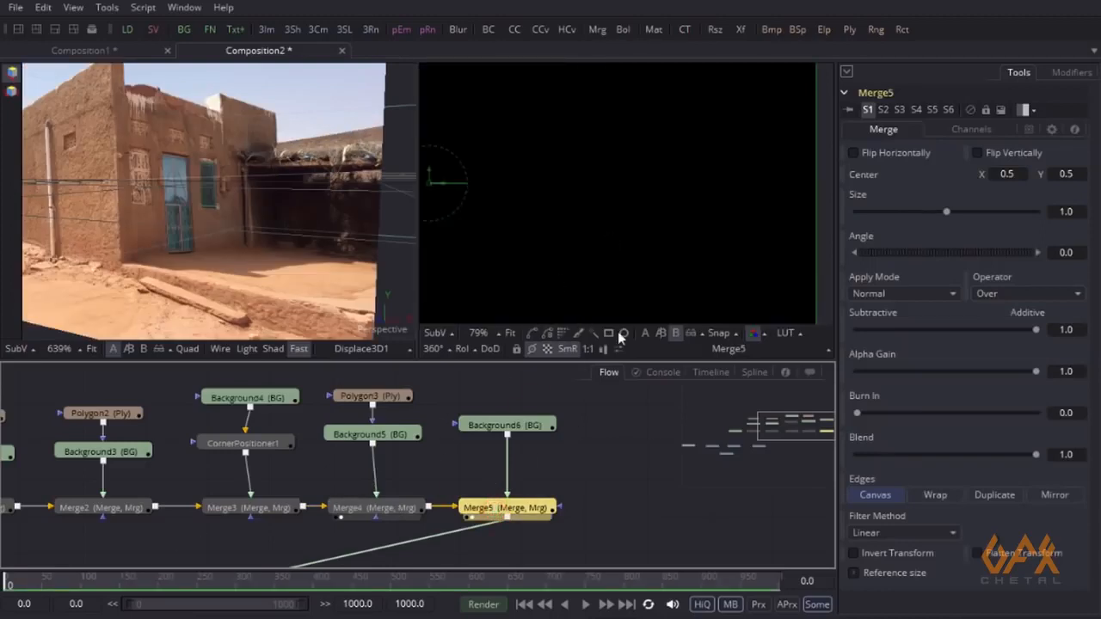
left_click(645, 333)
left_click(510, 428)
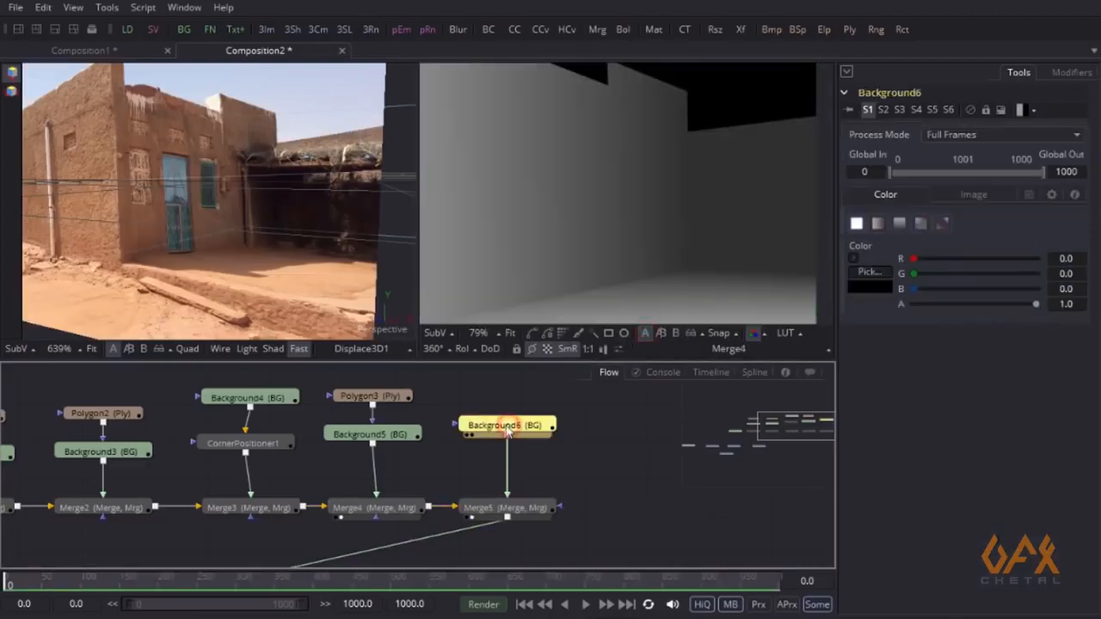
left_click(675, 333)
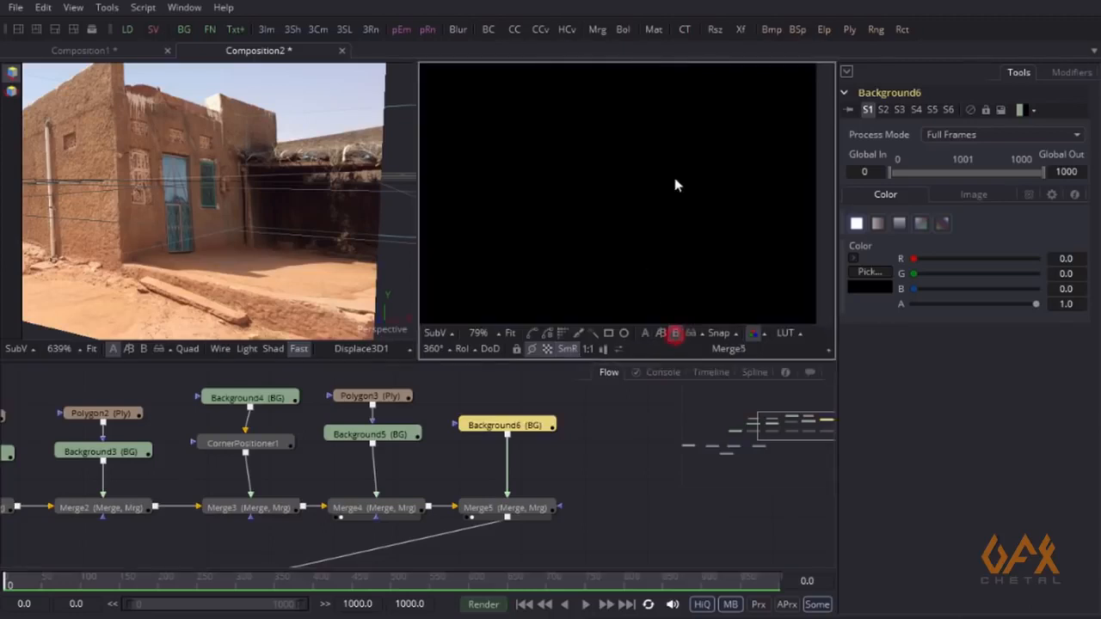
Display the Loader1 house photo in the second viewer and return to Background6 in the node graph
left_click_drag(163, 529, 517, 502)
left_click_drag(184, 486, 572, 241)
left_click_drag(259, 483, 485, 409)
scroll(390, 334, "down", 1)
left_click_drag(74, 522, 695, 221)
left_click_drag(774, 421, 430, 472)
left_click_drag(679, 402, 508, 440)
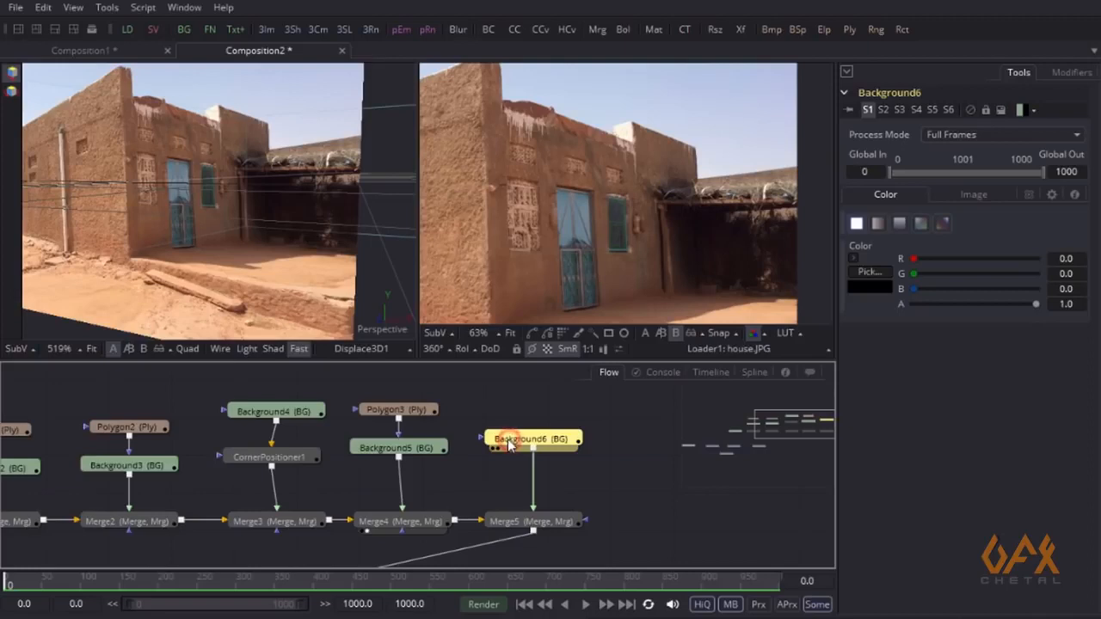
Add a polygon mask to Background6 and place its first point where the shed's roof beam meets the house wall
left_click(533, 339)
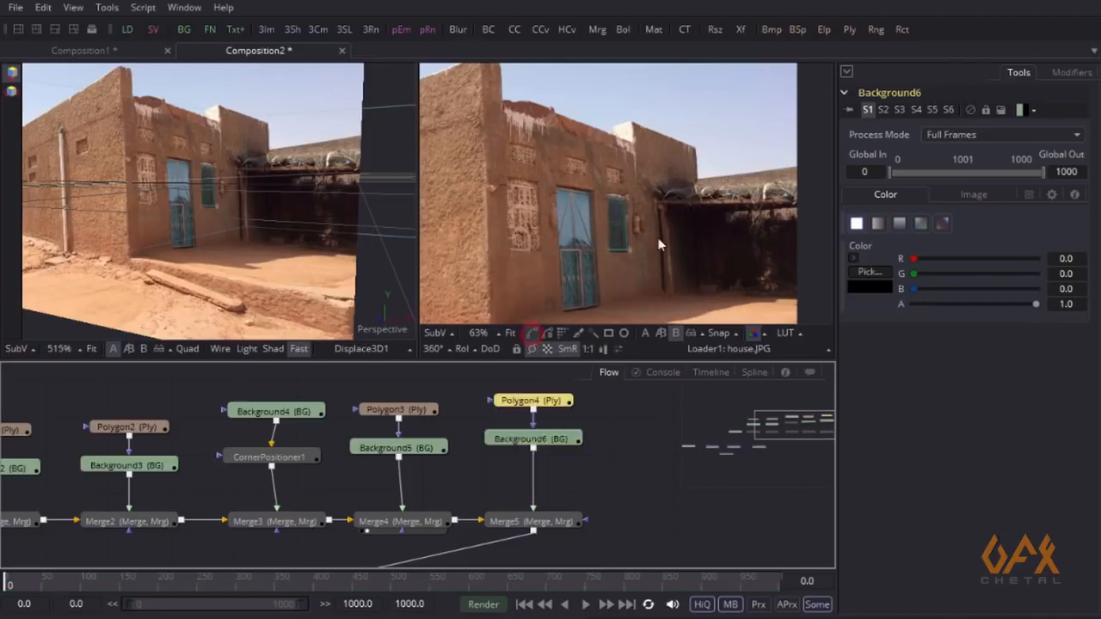
scroll(449, 265, "up", 5)
scroll(470, 242, "up", 2)
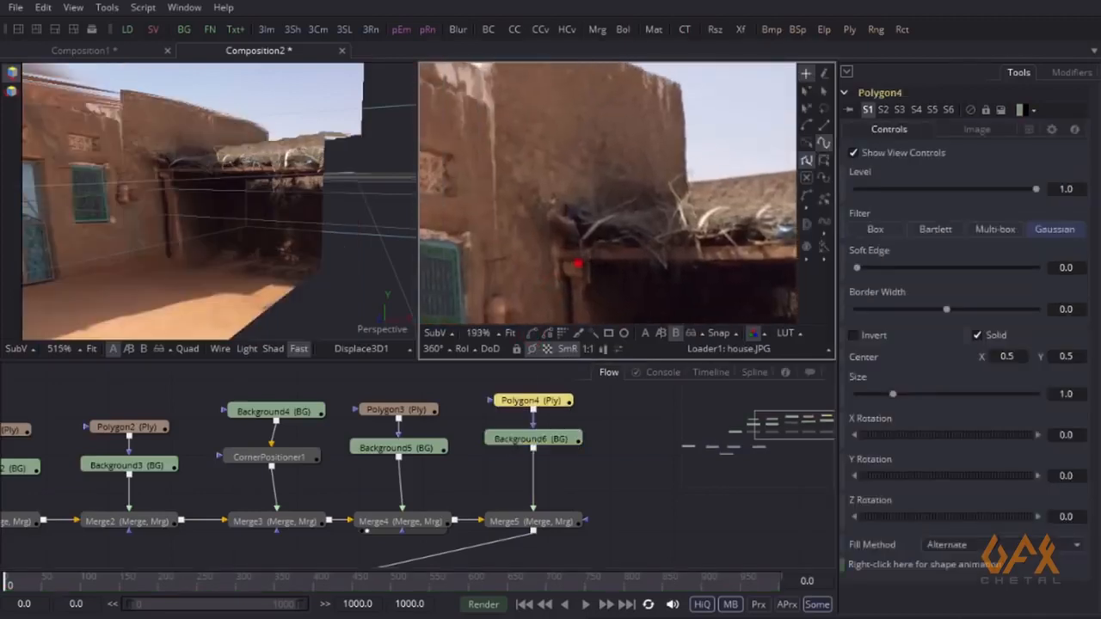
left_click(550, 255)
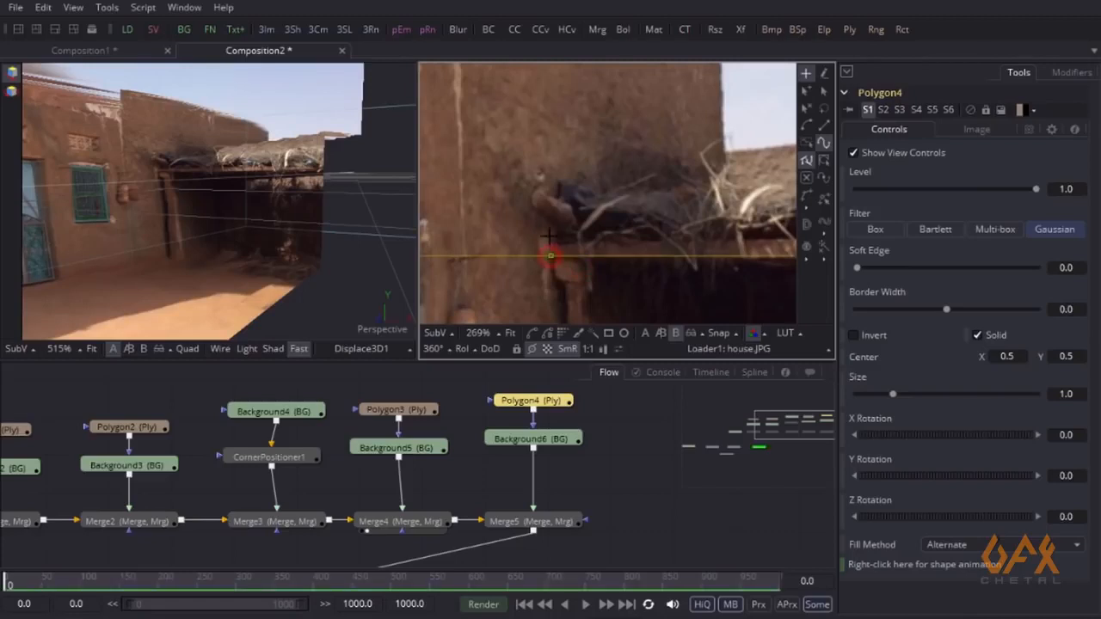
left_click(550, 244)
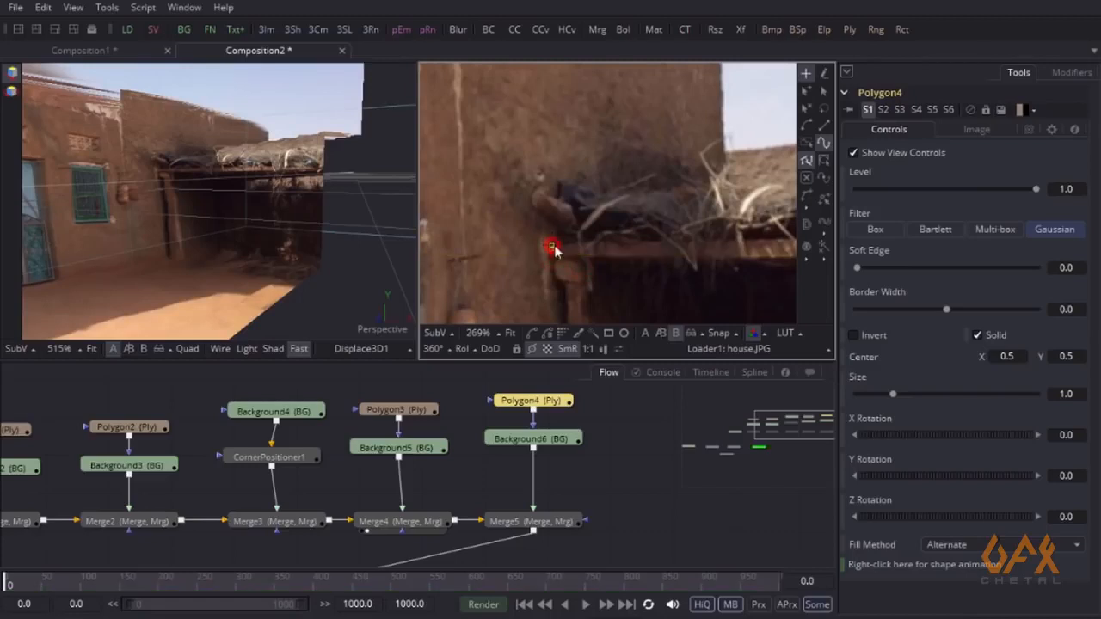
Trace the rest of the polygon around the shed roof, past the photo's far edge, and close it at its first point
left_click(725, 152)
left_click_drag(748, 169, 450, 178)
left_click_drag(772, 138, 697, 95)
left_click(680, 152)
left_click(697, 228)
left_click_drag(637, 230, 779, 229)
left_click_drag(482, 213, 706, 207)
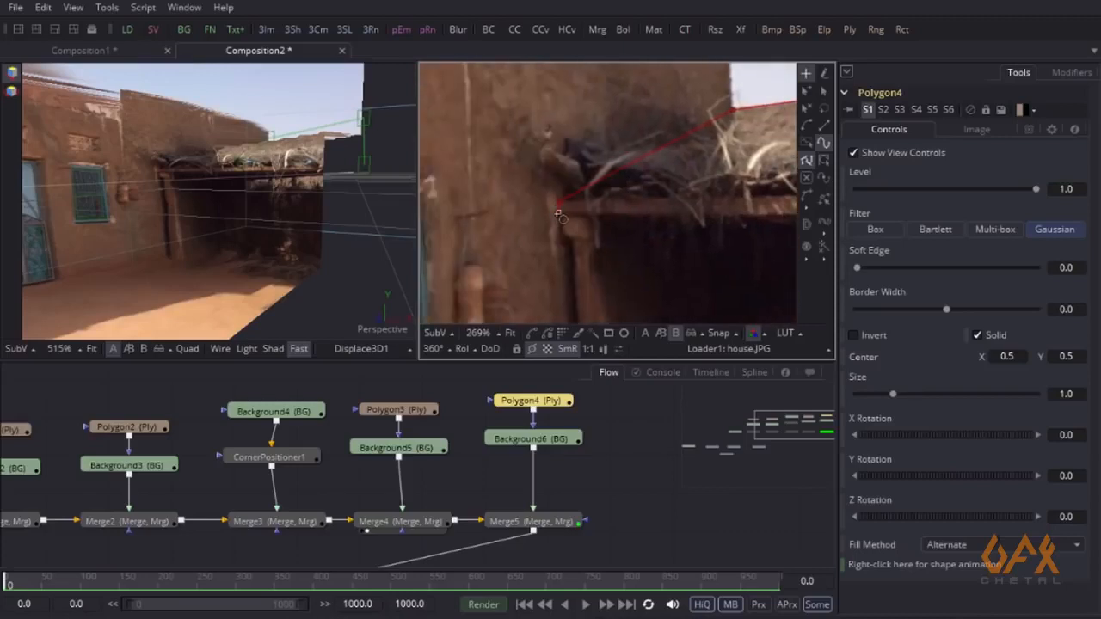
left_click(558, 214)
scroll(602, 227, "down", 3)
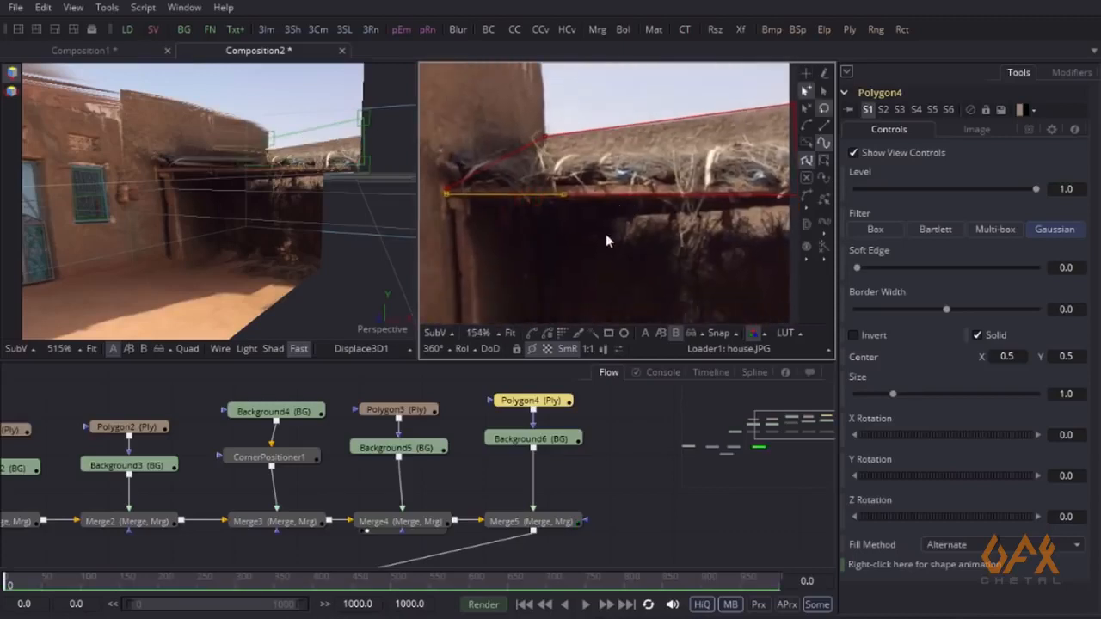
Display Merge5 in the second viewer and change Background6 to a gradient fill
left_click_drag(505, 515, 597, 157)
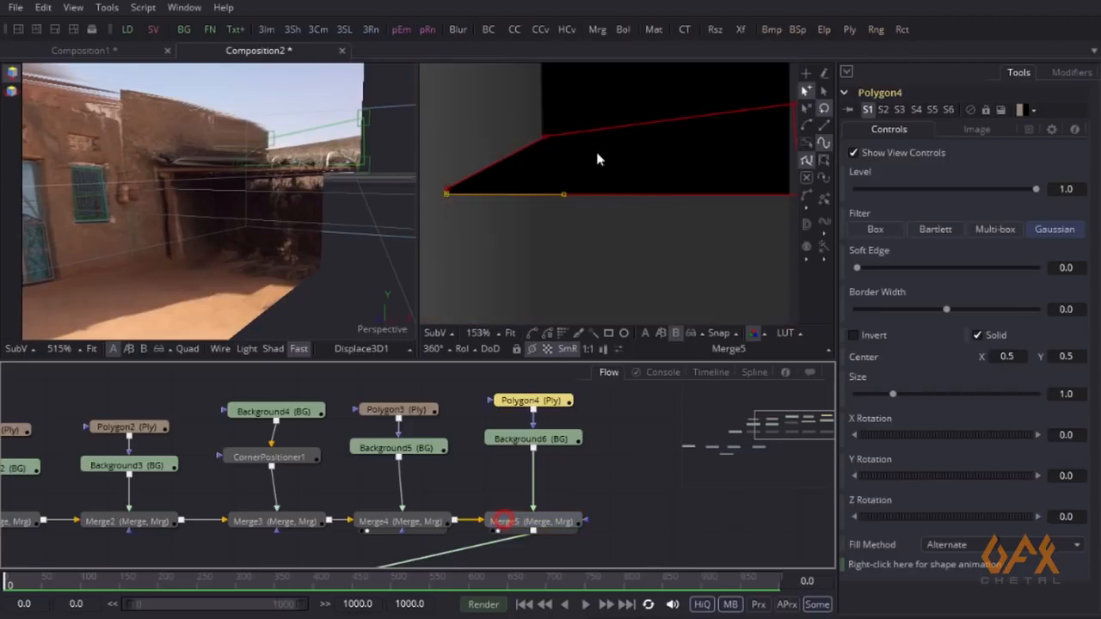
left_click(519, 443)
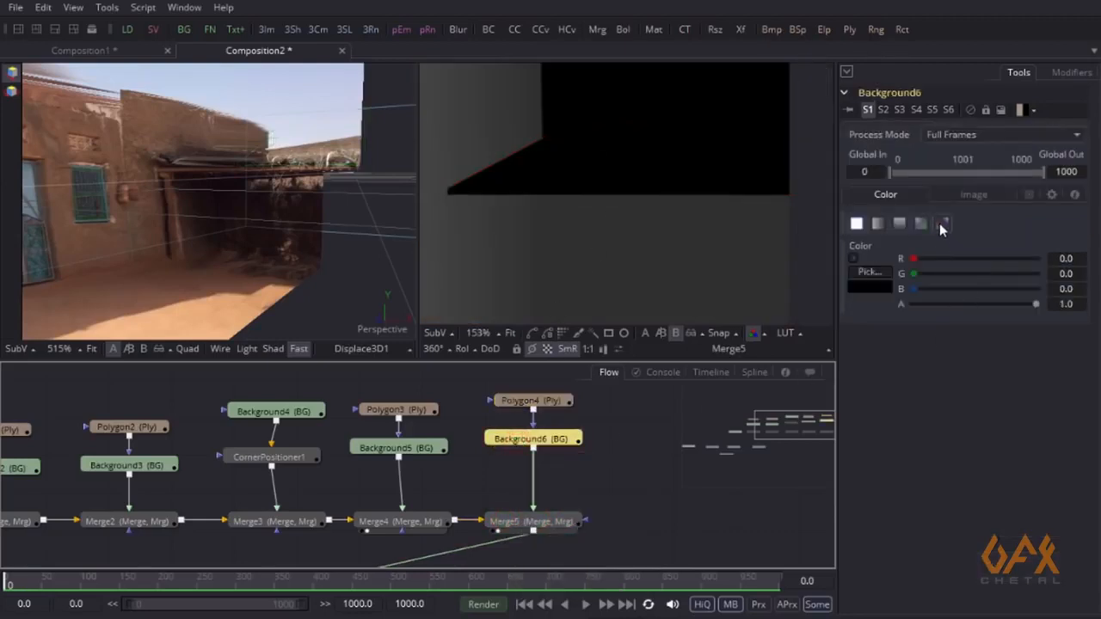
left_click(941, 223)
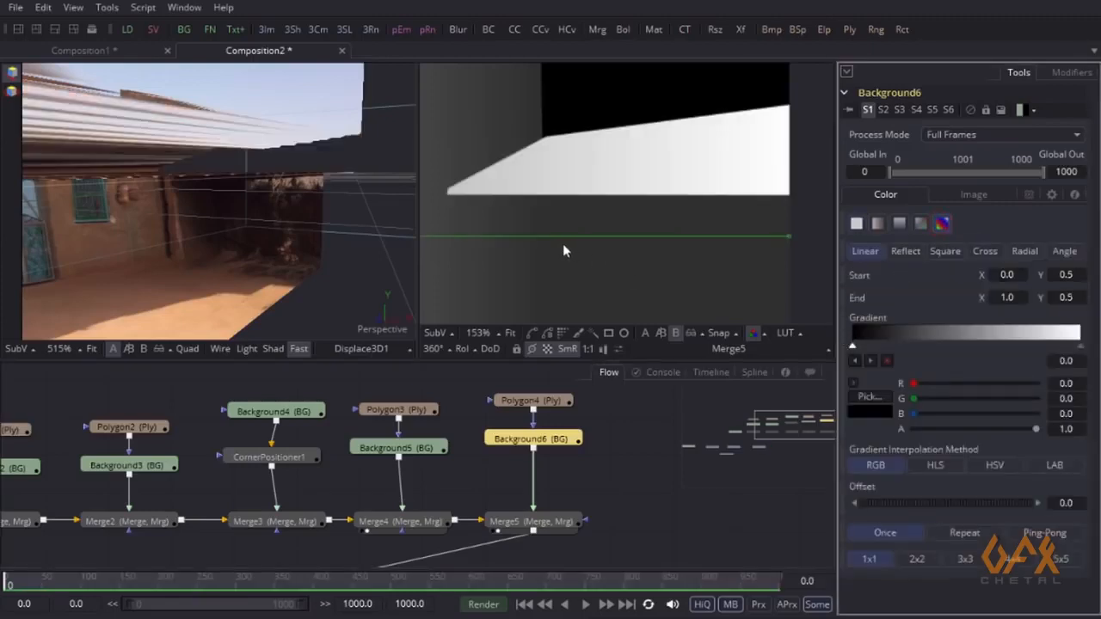
Position Background6's linear gradient to run vertically from the shed roof's lower edge up to its upper edge
scroll(562, 244, "down", 2)
left_click_drag(559, 245, 663, 238)
left_click_drag(472, 266, 577, 261)
scroll(576, 264, "down", 1)
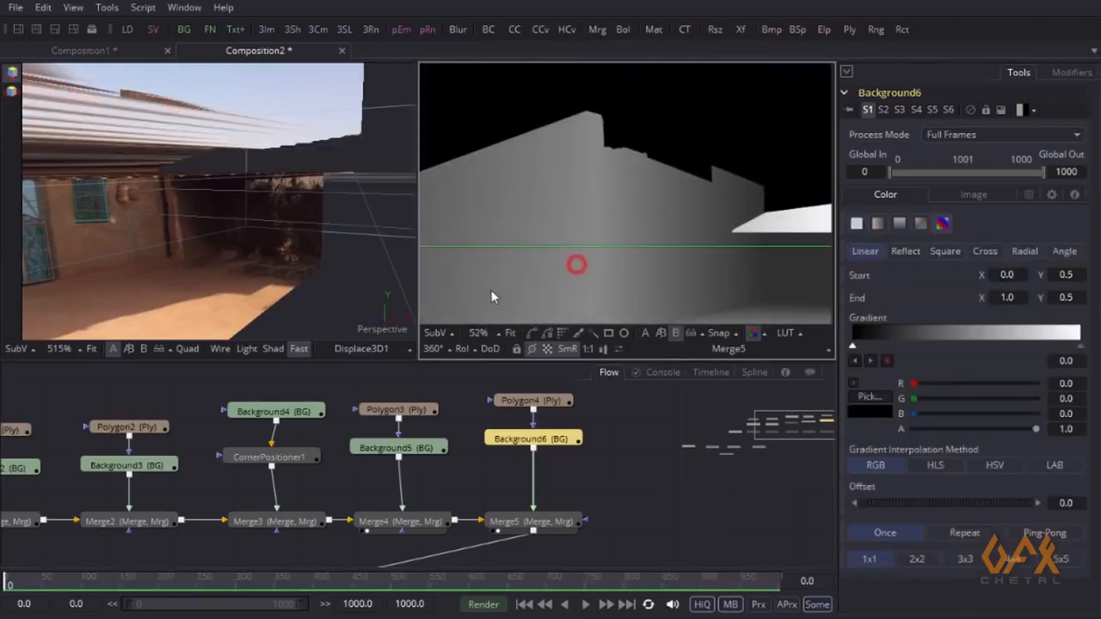
scroll(491, 293, "down", 1)
left_click_drag(496, 240, 817, 227)
left_click_drag(697, 269, 490, 320)
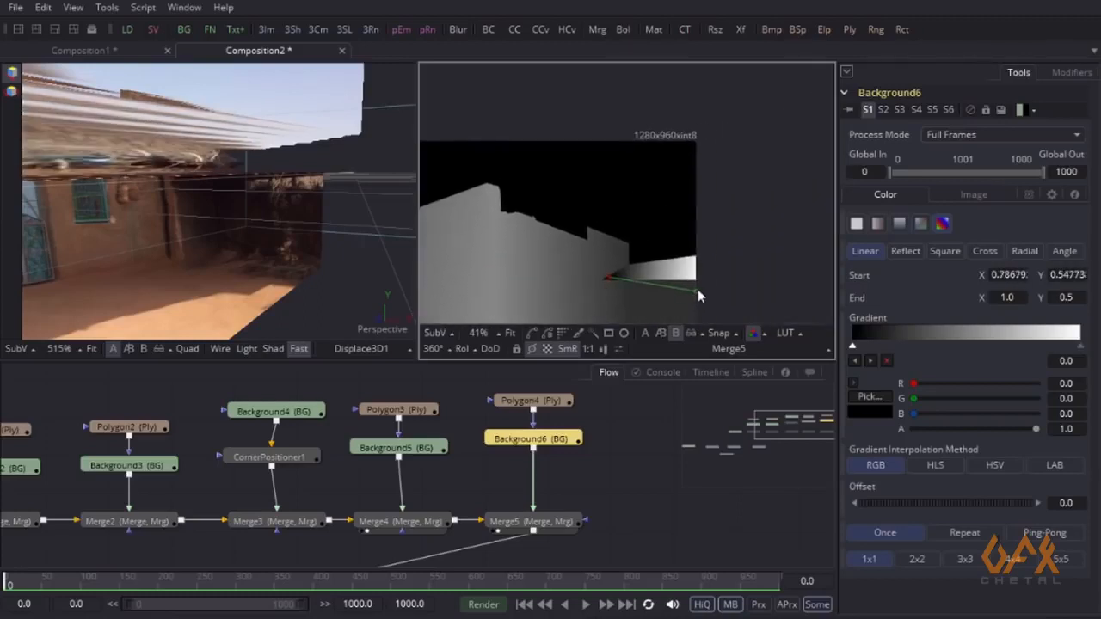
left_click_drag(695, 290, 631, 272)
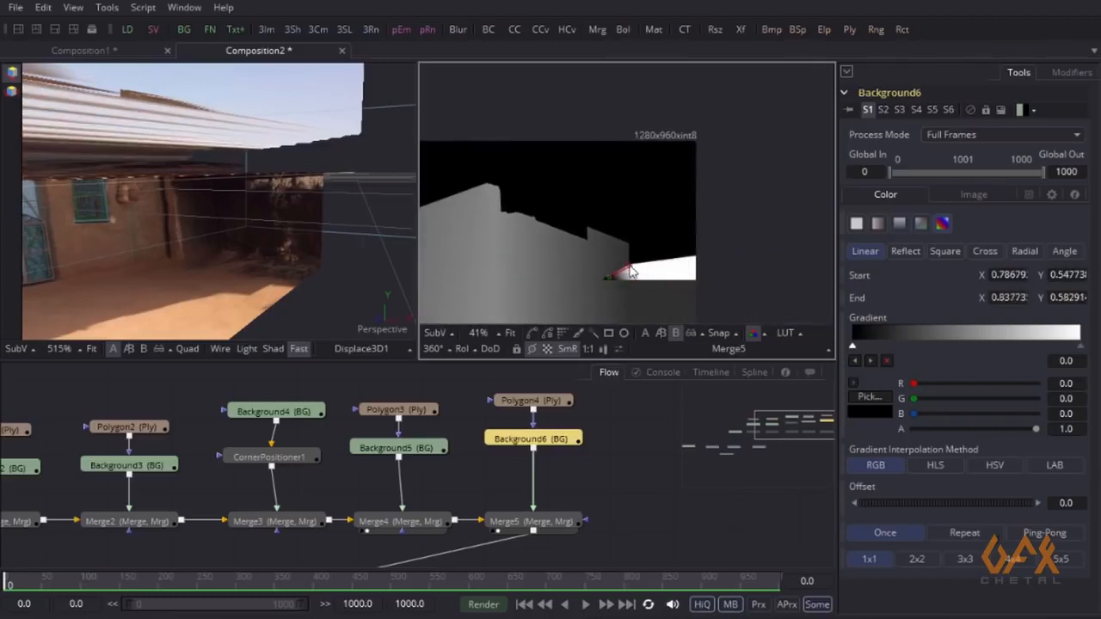
scroll(636, 262, "up", 8)
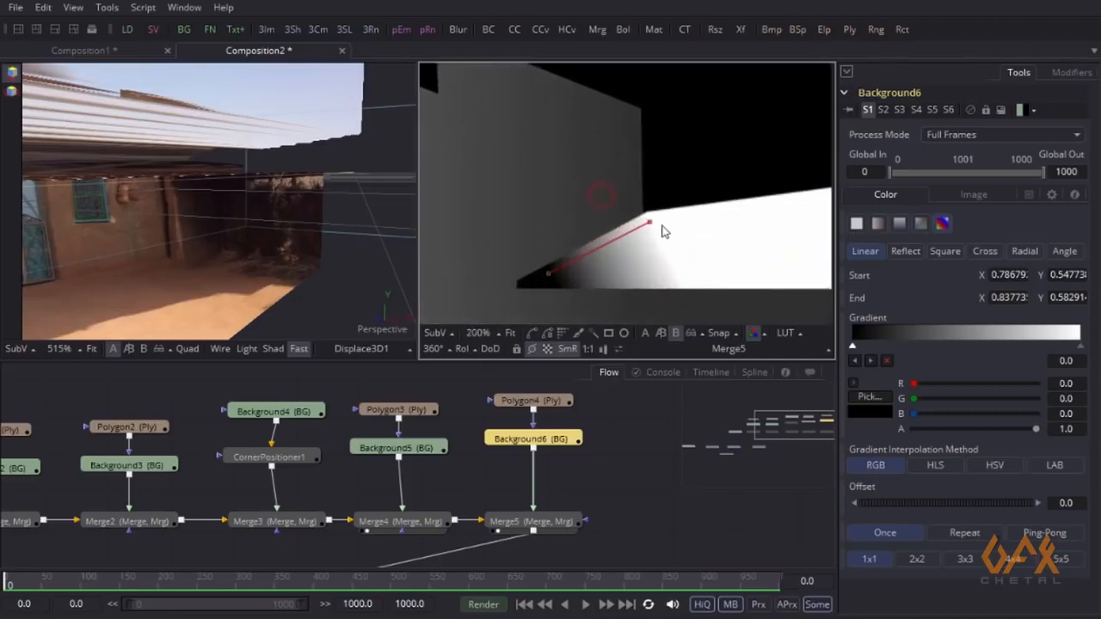
left_click_drag(651, 224, 659, 215)
left_click_drag(551, 279, 666, 282)
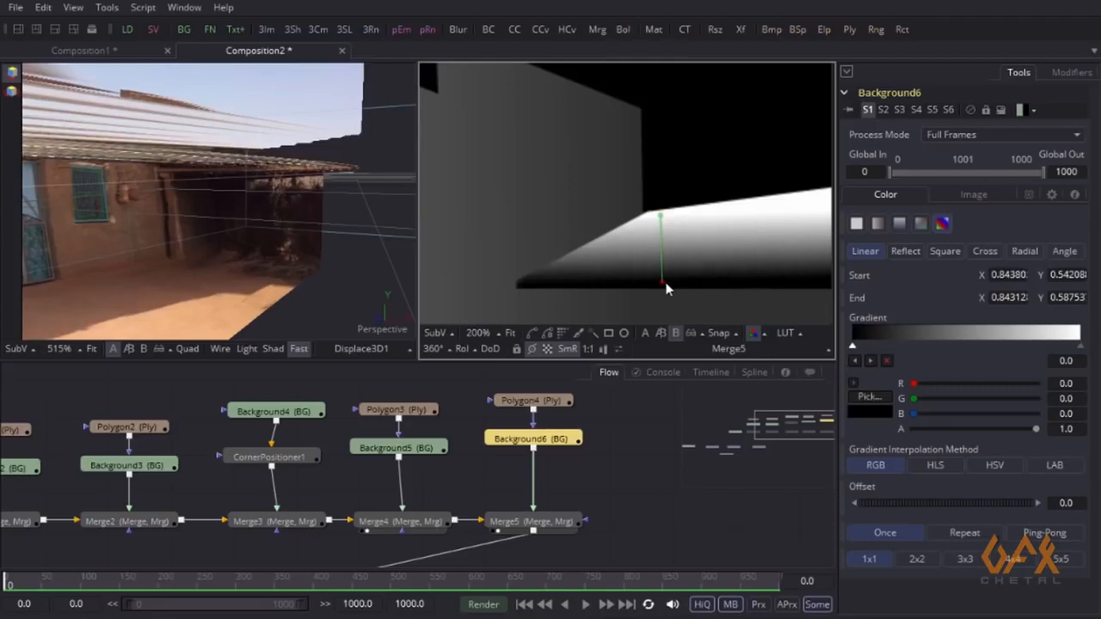
Set the gradient's start and end X to 0.8, and raise its end point slightly above the roof's upper corner
double_click(1006, 275)
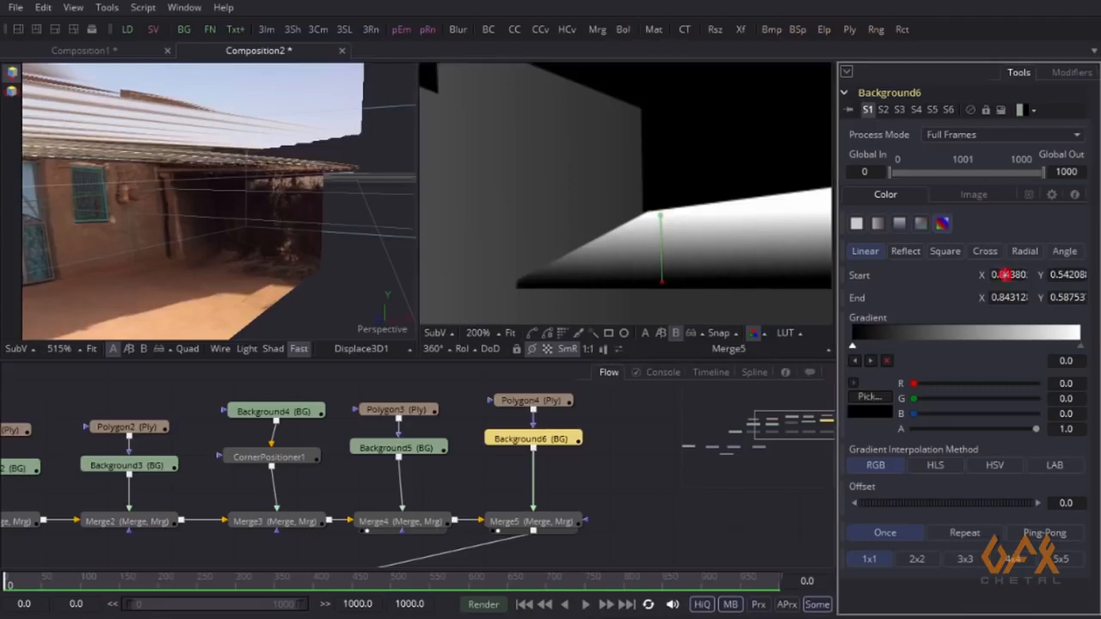
type("0.8")
key("Tab")
key("Tab")
type("0.8")
key("Tab")
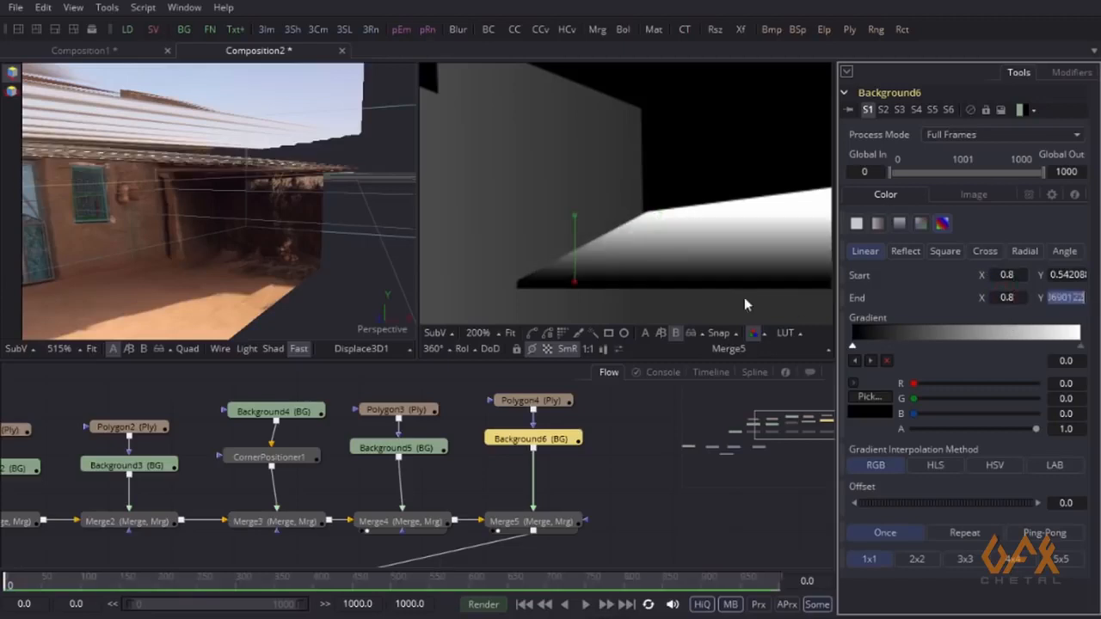
left_click_drag(573, 216, 573, 204)
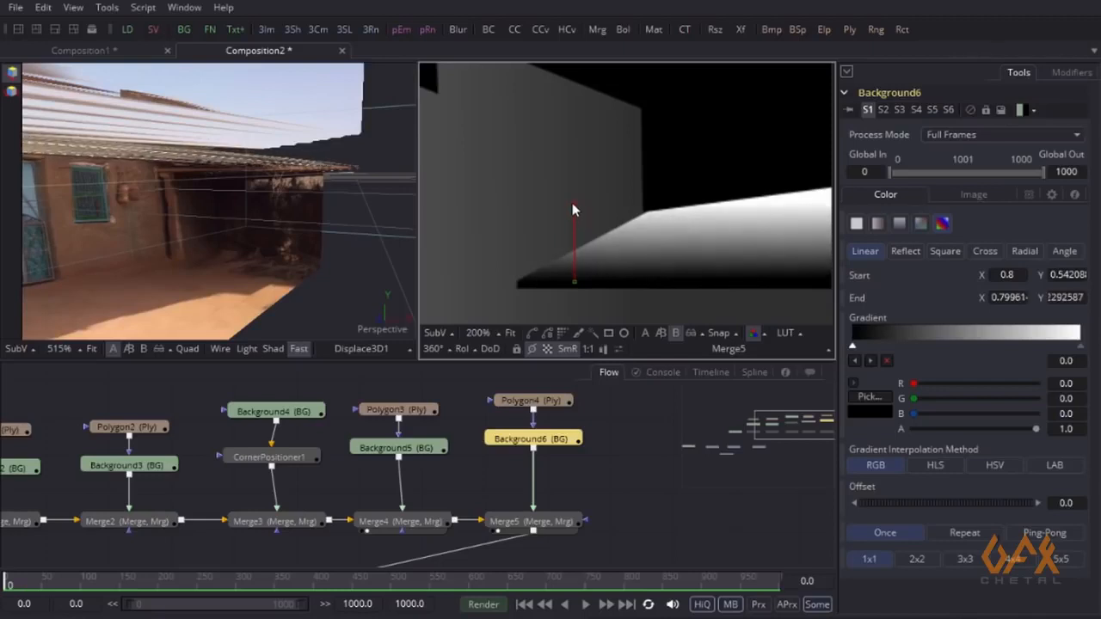
Sample the gradient's start grey (about 0.251) beside the roof's near tip and its end grey (about 0.188) at the wall's far edge
left_click(852, 348)
left_click_drag(868, 396, 513, 290)
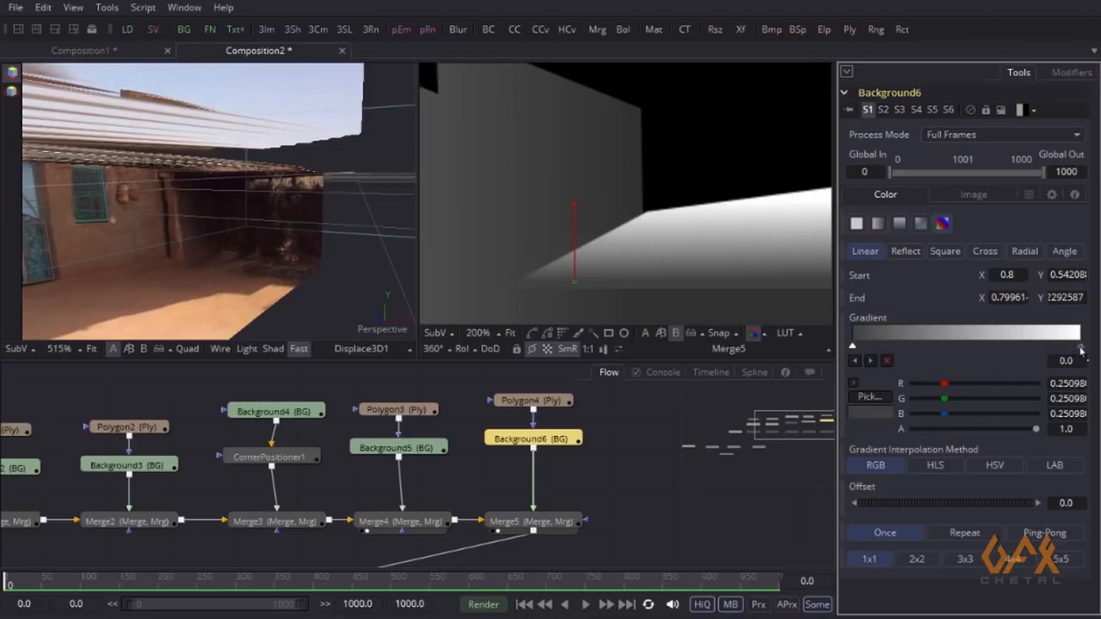
left_click(1080, 349)
left_click_drag(871, 396, 644, 206)
Examine the displaced house in perspective, the whole depth map, and the masked background nodes feeding the merge chain
left_click_drag(69, 170, 295, 246)
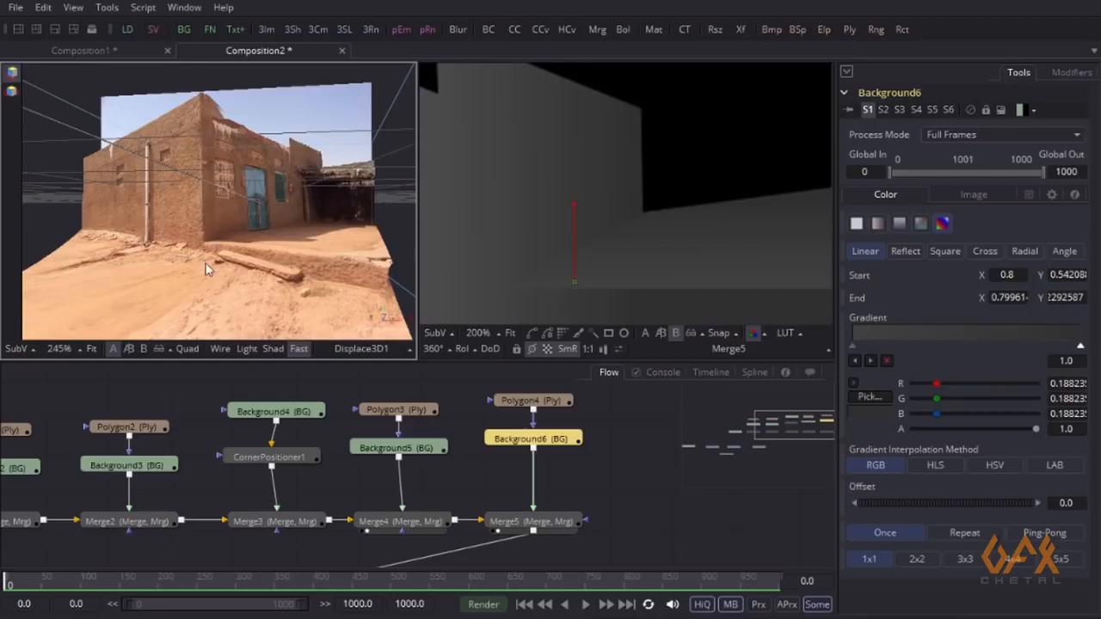
left_click(572, 239)
scroll(574, 228, "down", 2)
left_click_drag(569, 230, 622, 224)
scroll(524, 260, "down", 3)
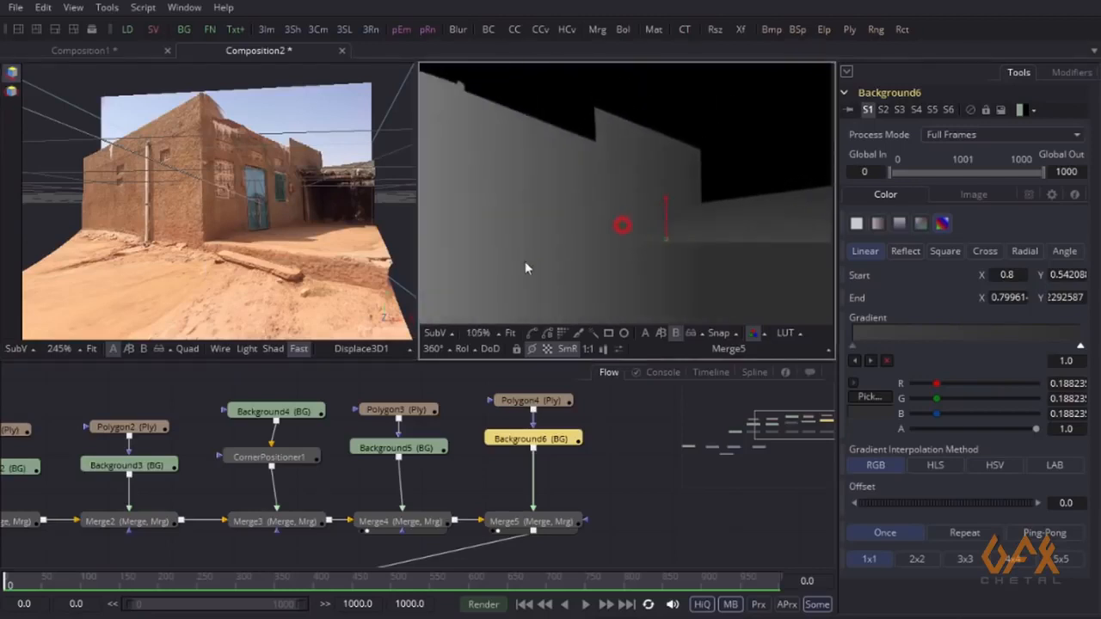
left_click_drag(525, 261, 666, 213)
scroll(538, 234, "down", 3)
left_click_drag(605, 239, 527, 189)
scroll(484, 208, "down", 2)
left_click_drag(469, 214, 568, 229)
scroll(557, 226, "down", 1)
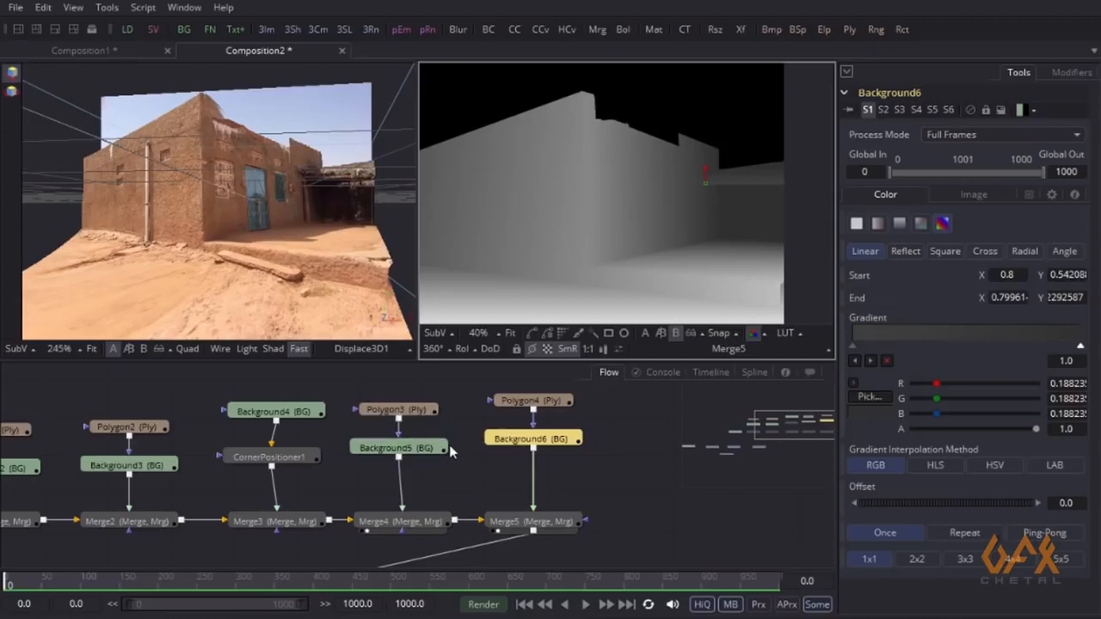
left_click_drag(221, 458, 338, 444)
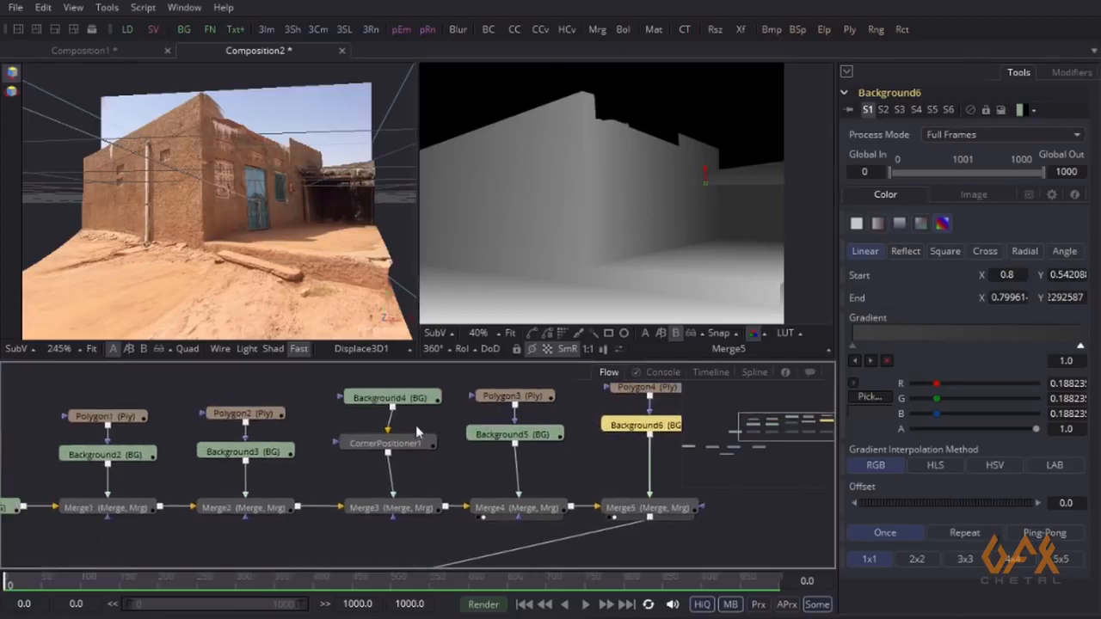
mouse_move(430, 448)
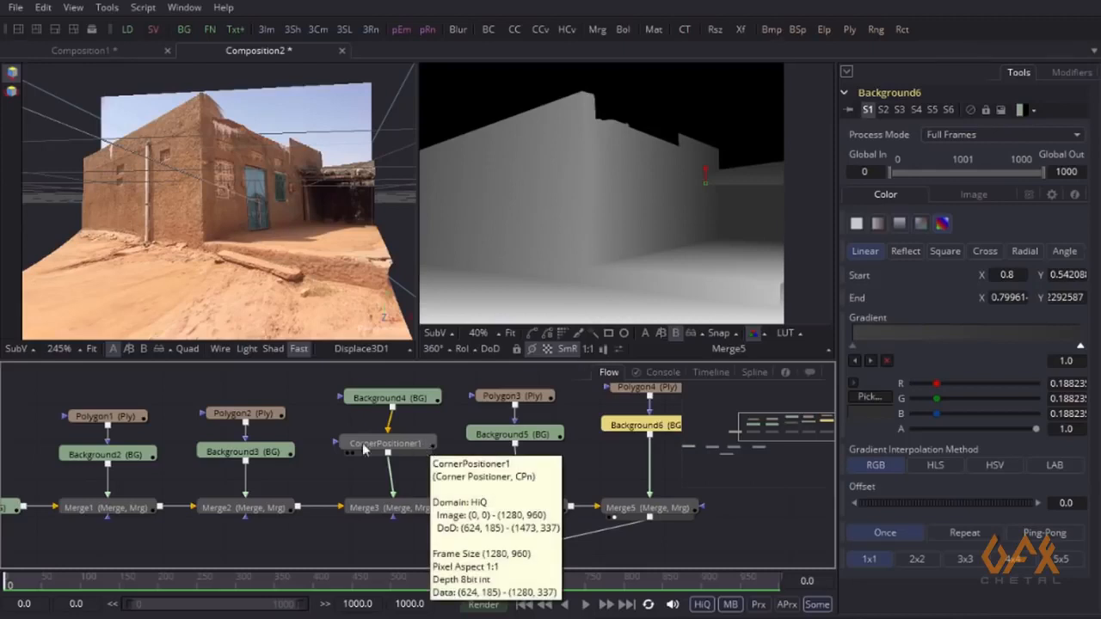
left_click_drag(212, 416, 350, 405)
mouse_move(380, 471)
left_mouse_down()
mouse_move(282, 419)
mouse_move(433, 436)
left_mouse_up()
mouse_move(89, 510)
left_mouse_down()
mouse_move(314, 467)
mouse_move(248, 452)
left_mouse_up()
scroll(314, 465, "down", 1)
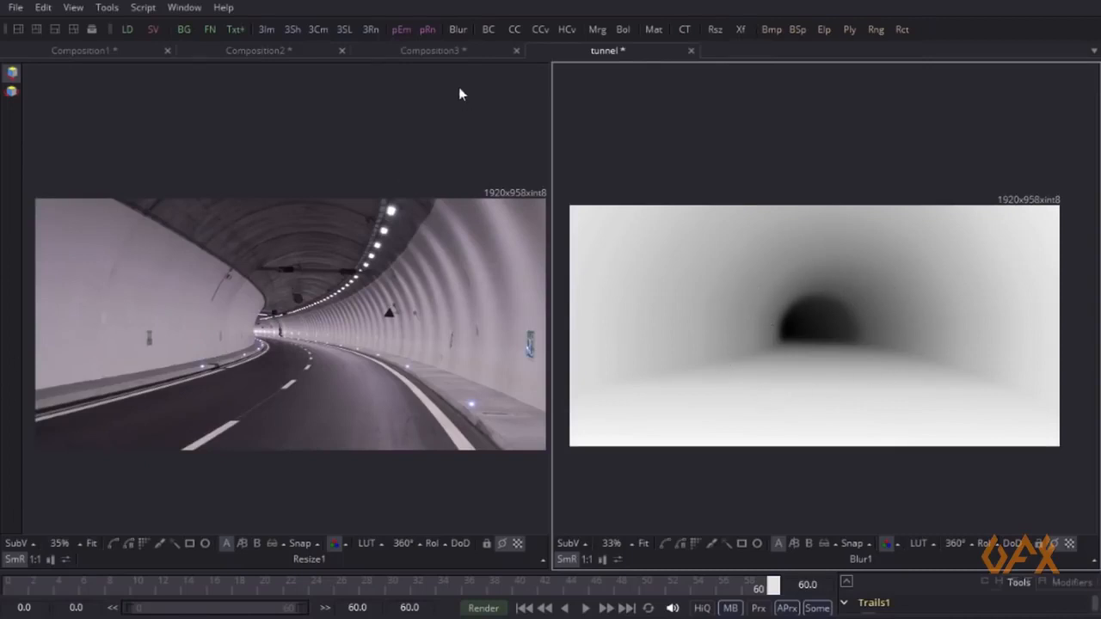
Switch to Composition3 and frame the tunnel image in the first viewer
left_click(427, 51)
left_click_drag(320, 363, 409, 406)
left_click_drag(402, 319, 407, 387)
scroll(210, 267, "up", 2)
left_click_drag(206, 262, 248, 311)
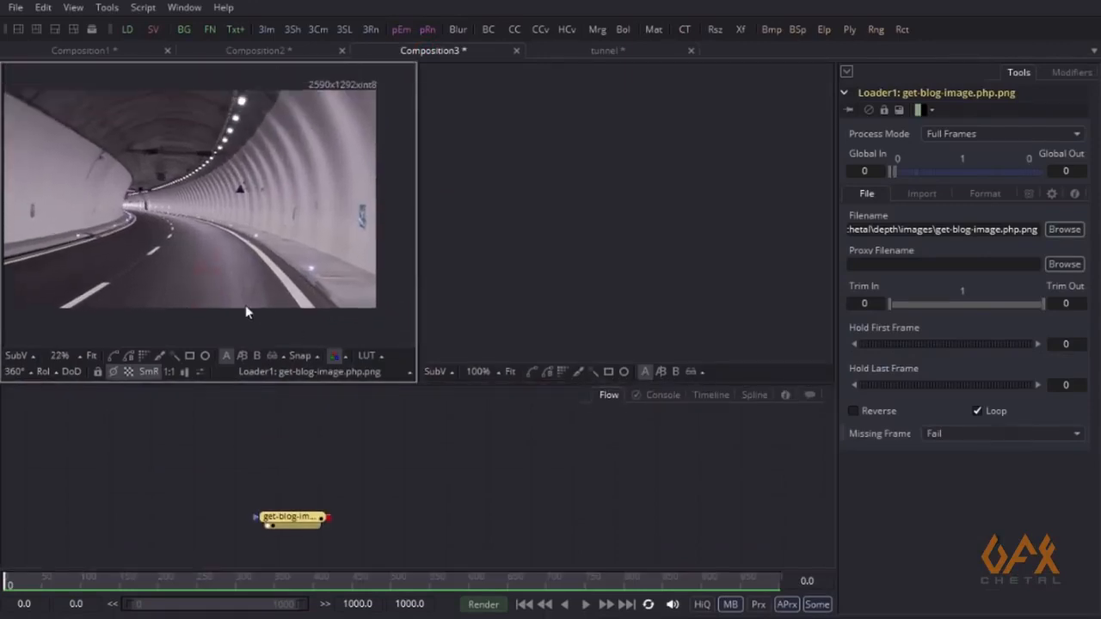
Set Composition3's frame format to 2590 by 1292 pixels in the preferences and save it
left_click(15, 7)
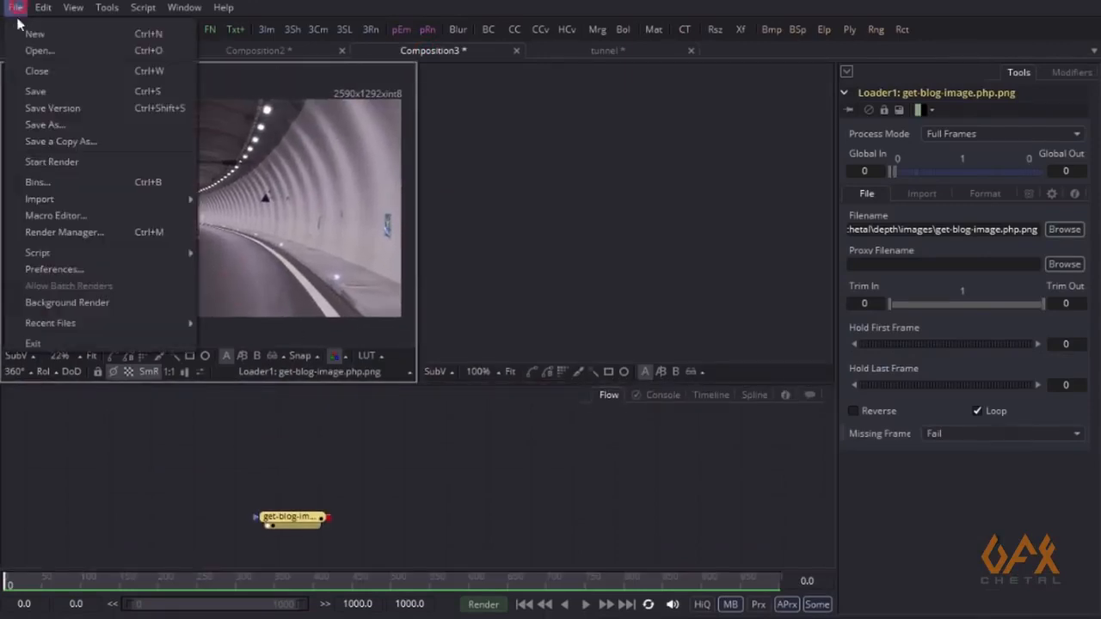
left_click(41, 270)
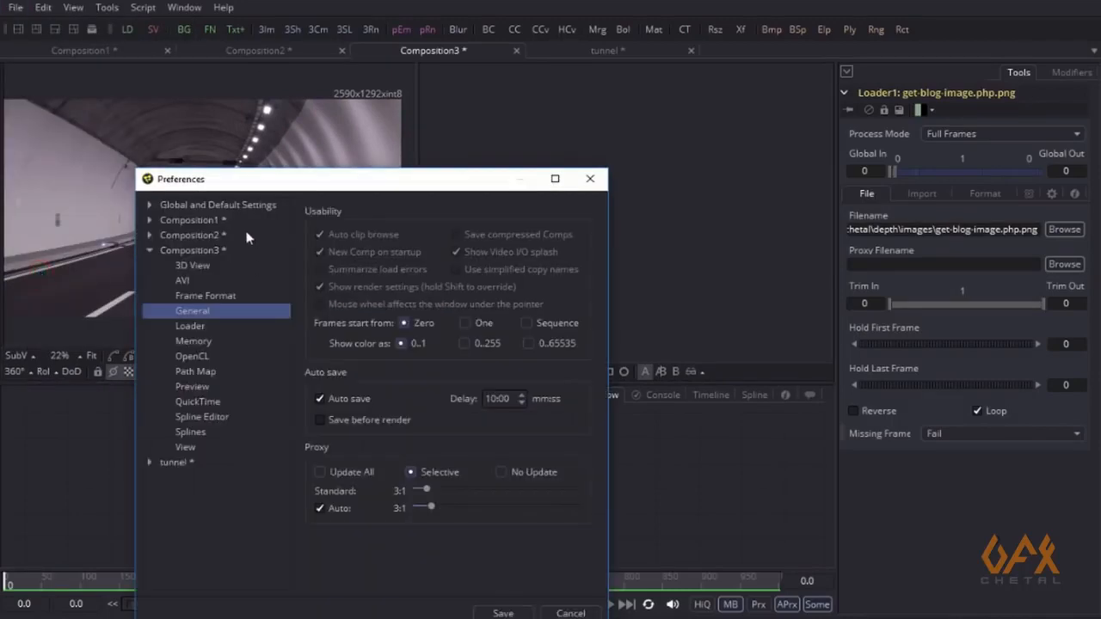
left_click_drag(228, 181, 206, 253)
left_click(183, 369)
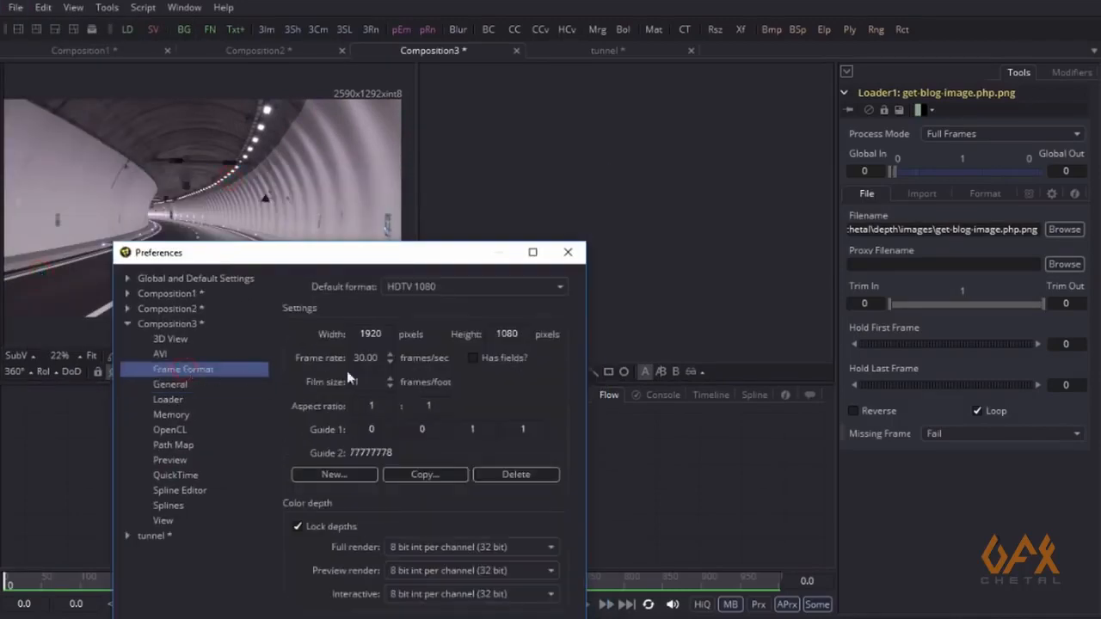
left_click(377, 334)
type("2590")
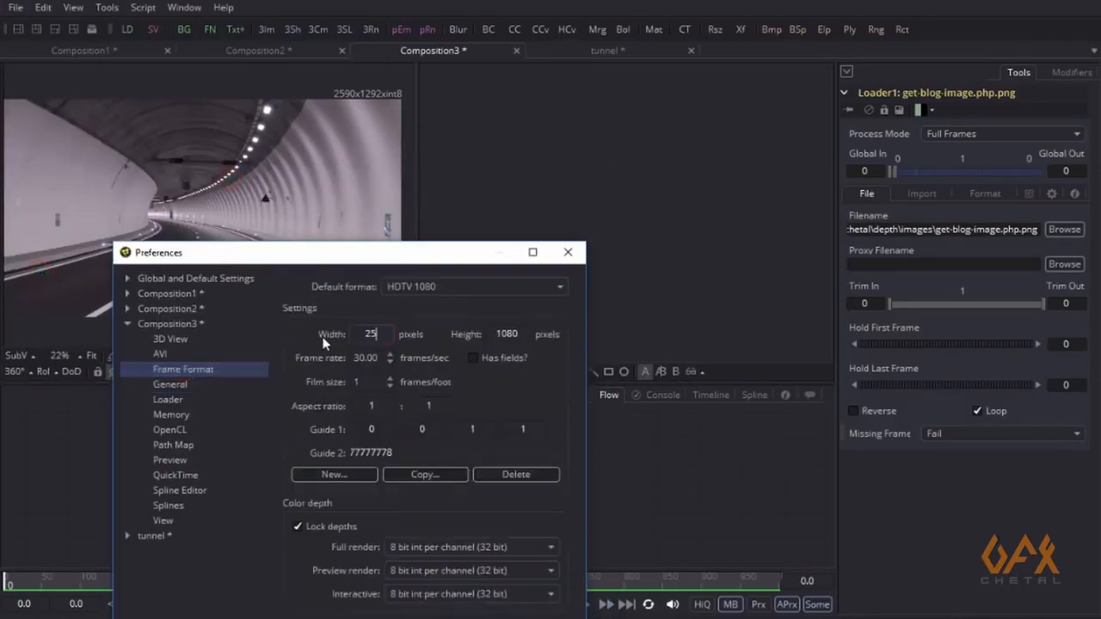
type("1292")
left_click_drag(364, 254, 360, 145)
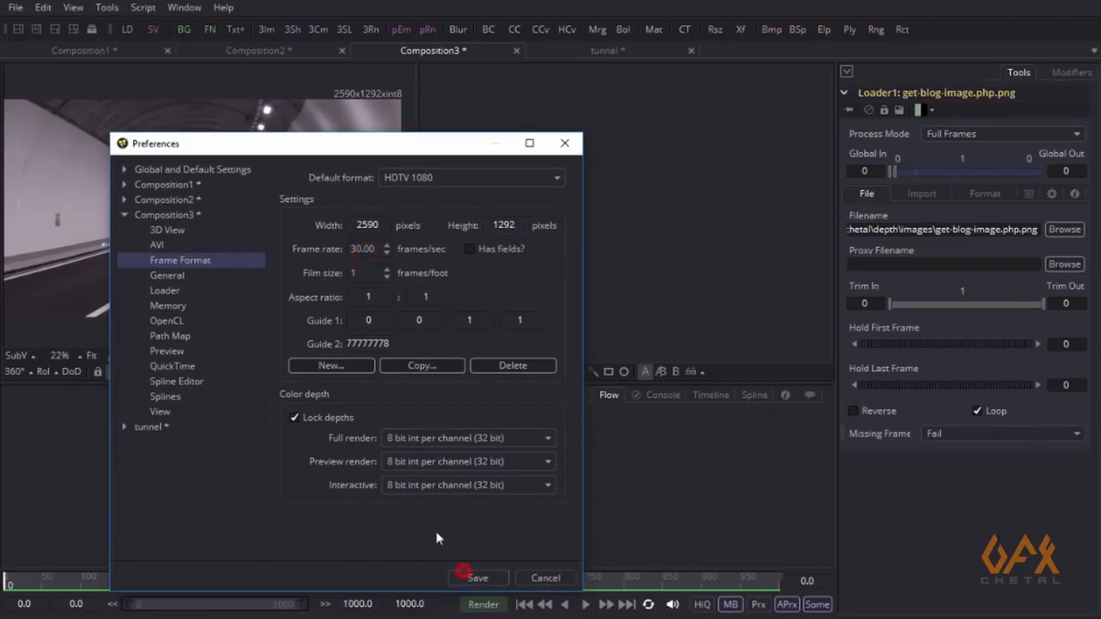
left_click(456, 578)
Turn on high-quality rendering and turn off auto proxy for the composition
left_click_drag(242, 486, 192, 489)
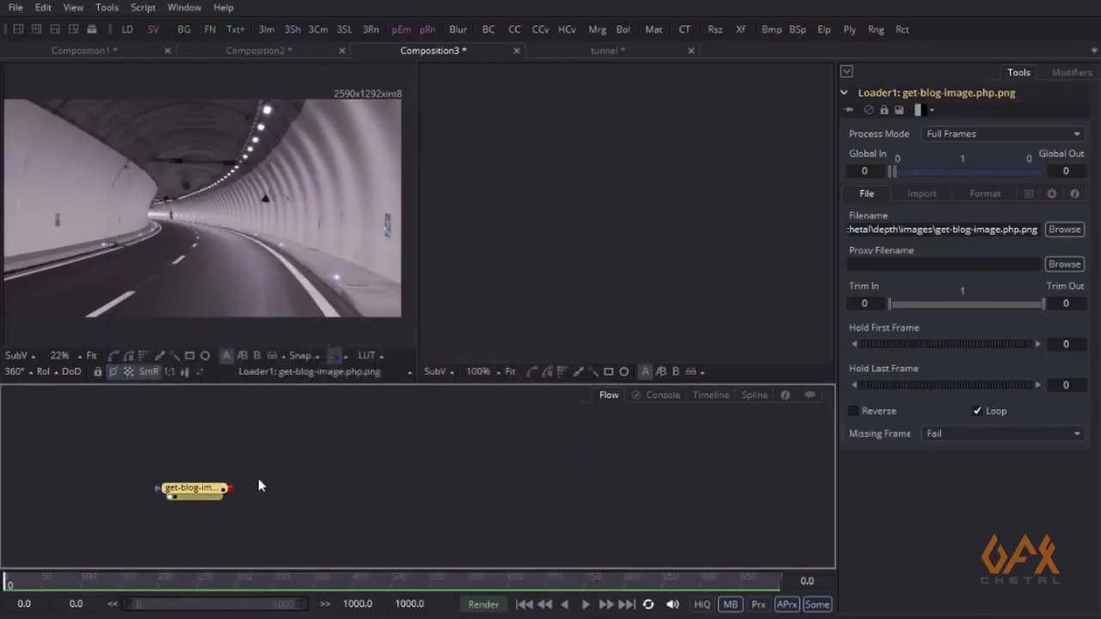
left_click(703, 607)
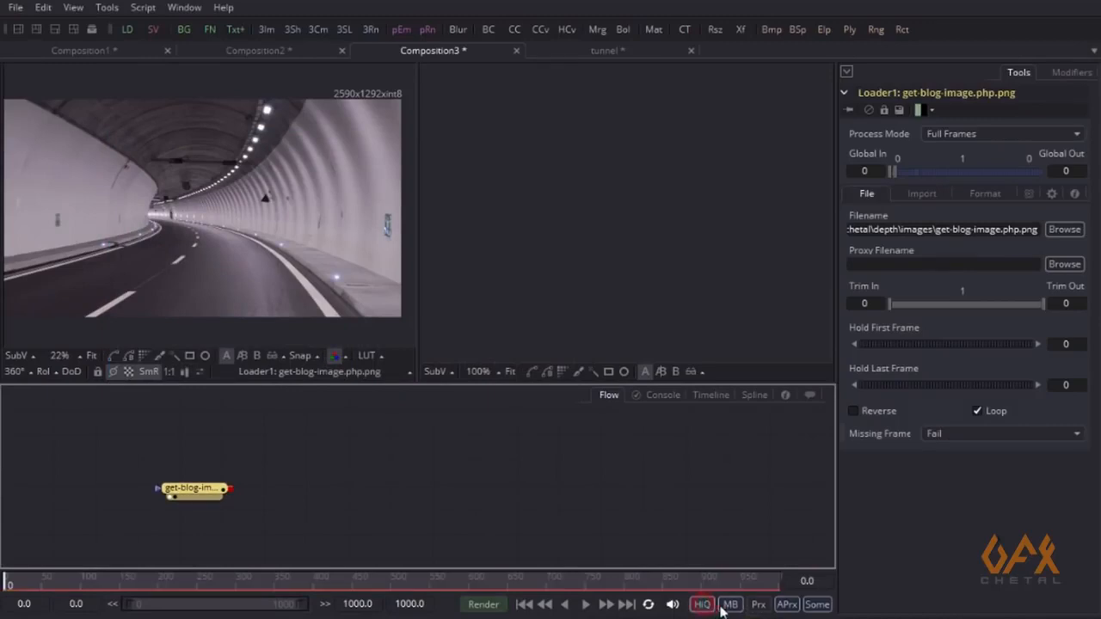
left_click(785, 605)
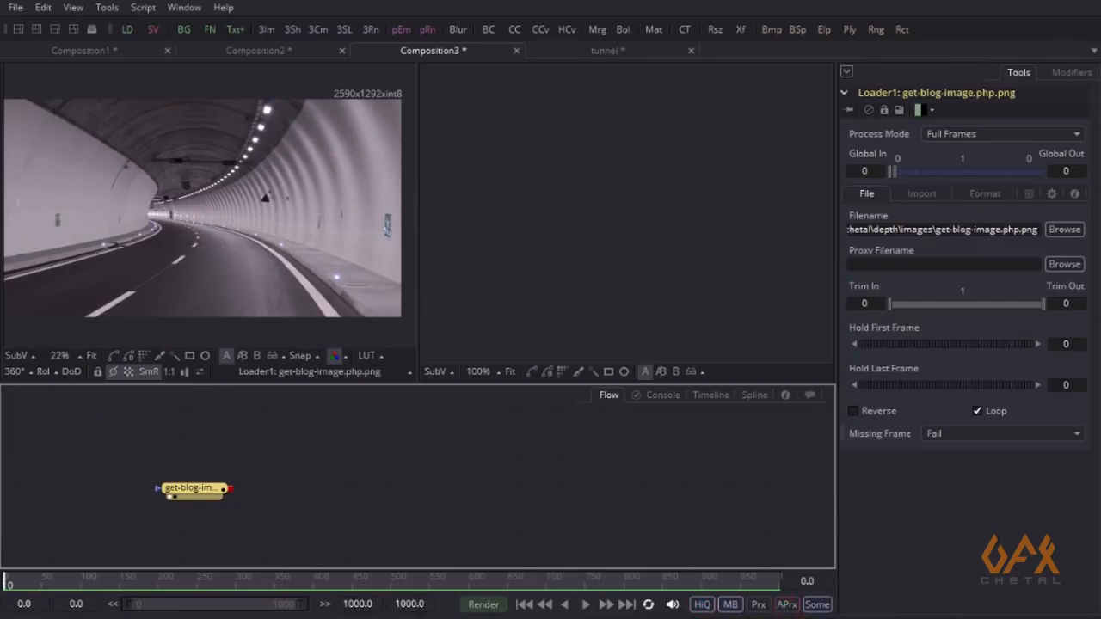
Set the composition's global end frame to 120
left_click(421, 604)
type("120")
key("Return")
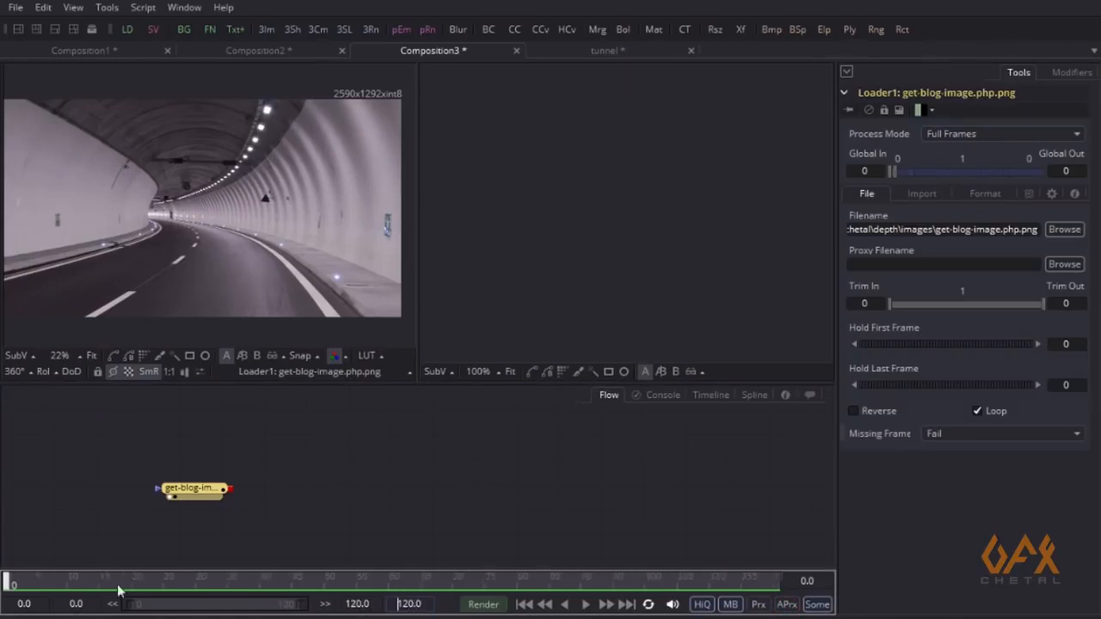
left_click_drag(295, 471, 266, 467)
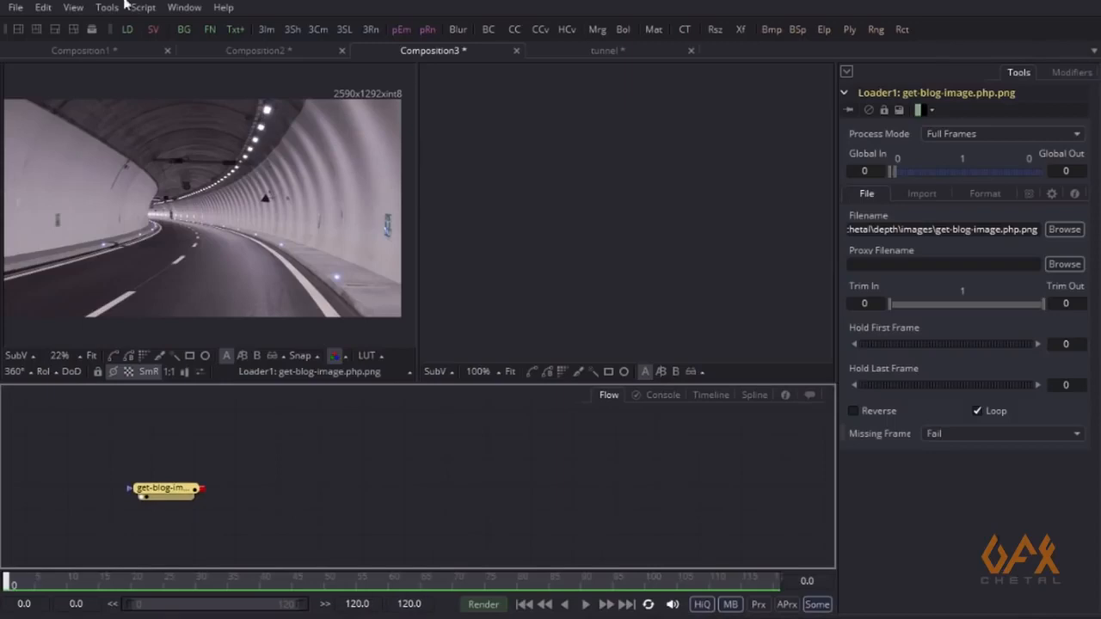
Add a Background node to the flow and display it in the second viewer
left_click_drag(183, 32, 514, 225)
left_click(655, 222)
left_click_drag(720, 224, 595, 237)
left_click_drag(293, 427, 333, 442)
Add a Polygon mask node and connect it to the Background node
left_click(241, 442)
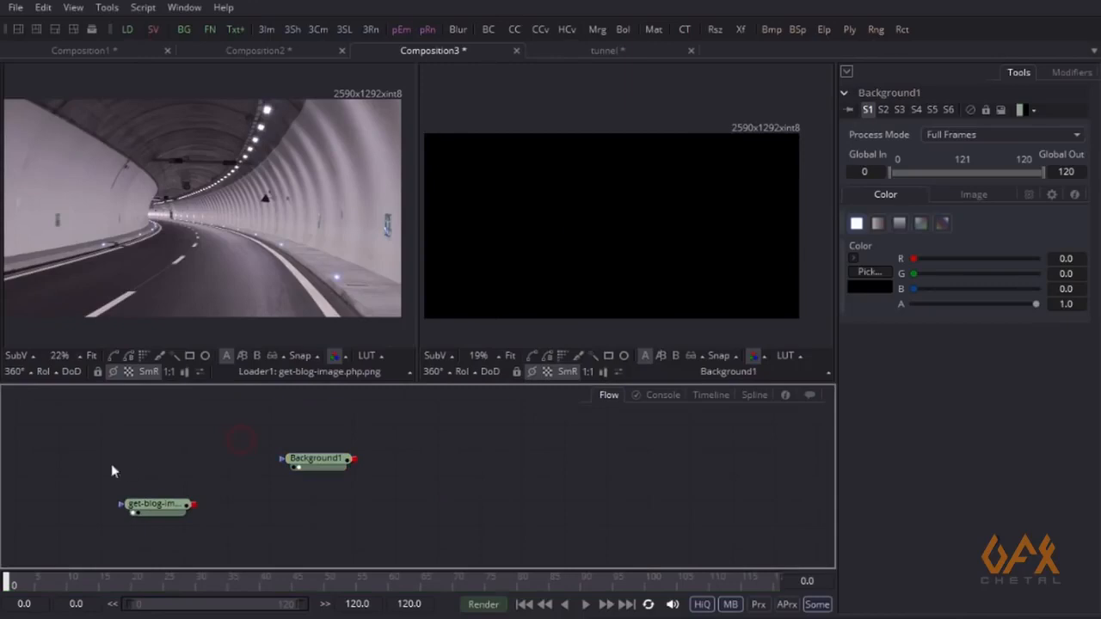
left_click(111, 360)
left_click_drag(241, 442, 284, 458)
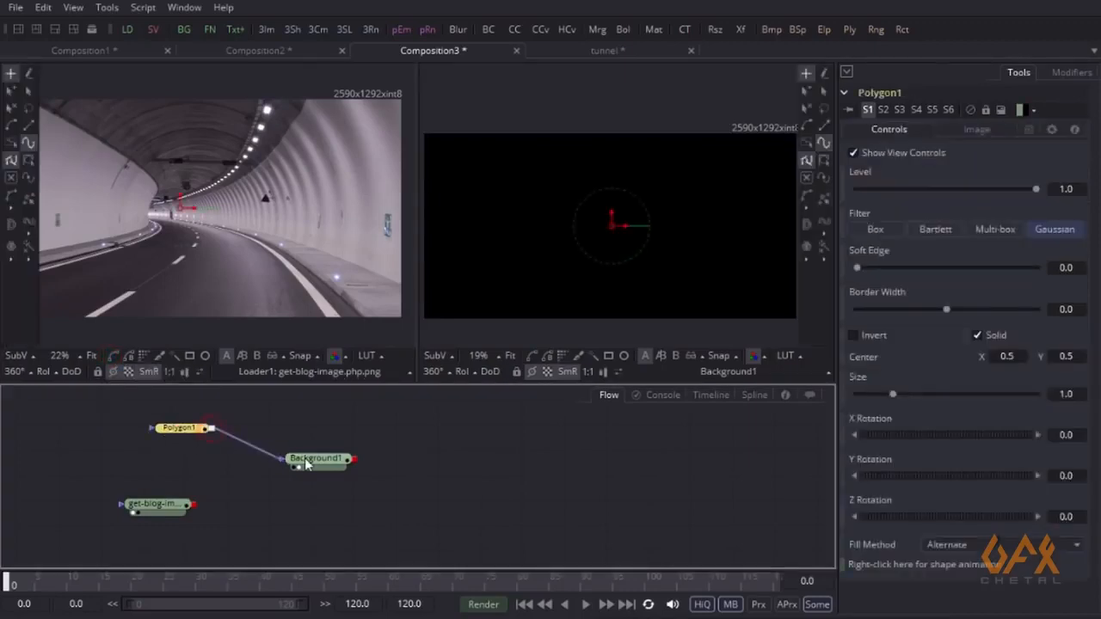
At frame 45, draw the mask's base line from the left tunnel curb across the road to the foot of the right wall
left_click_drag(9, 585, 295, 588)
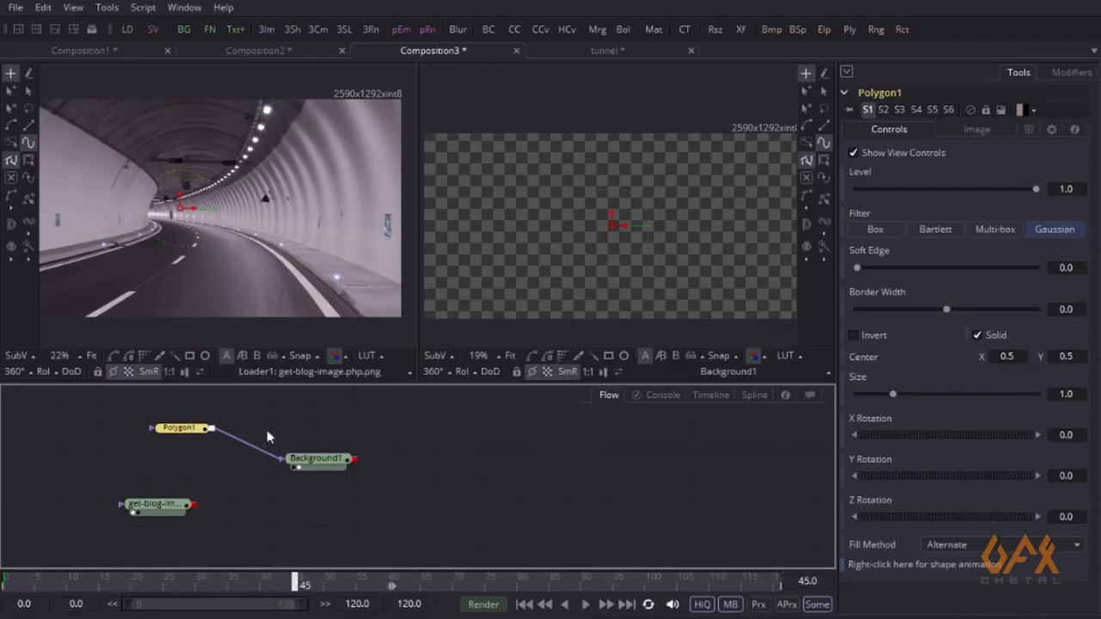
scroll(137, 245, "up", 5)
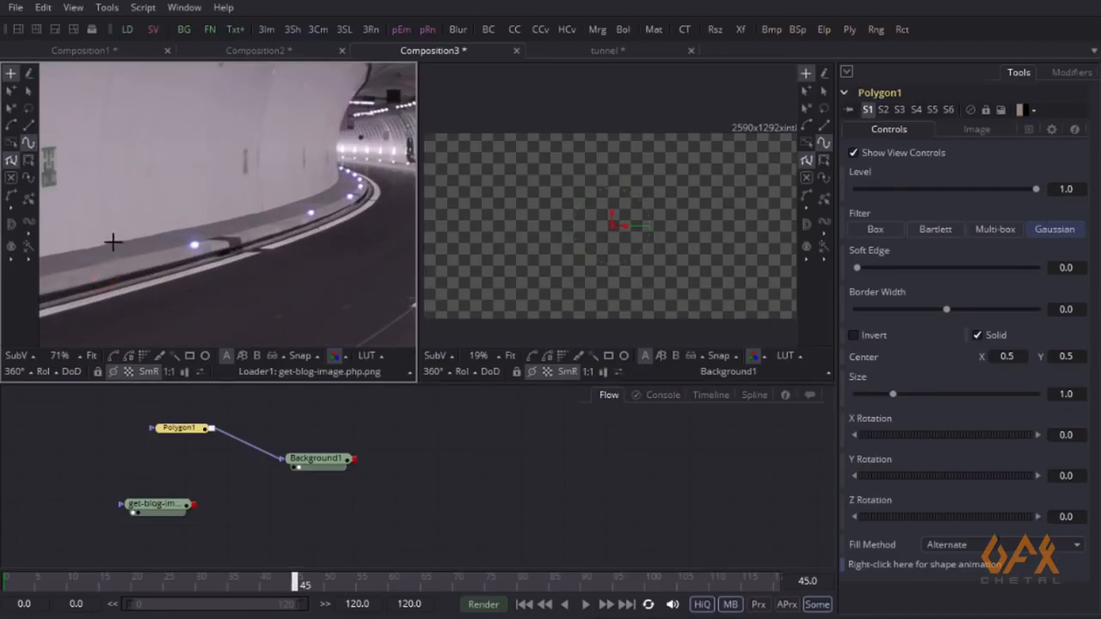
left_click(112, 243)
left_click(209, 243)
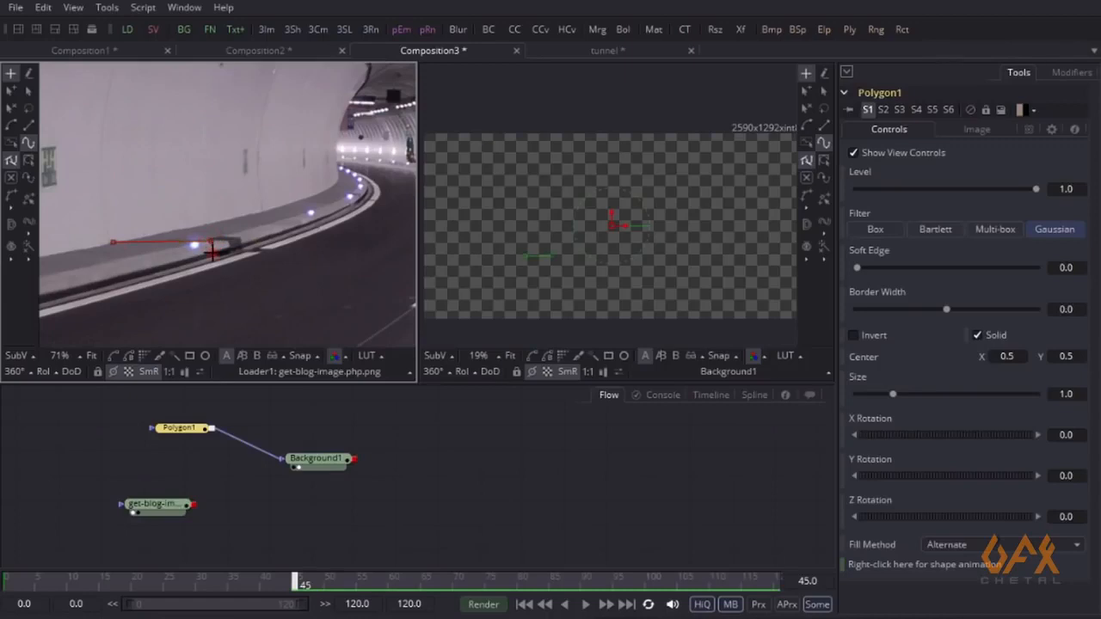
left_click_drag(358, 275, 49, 235)
left_click_drag(339, 237, 258, 244)
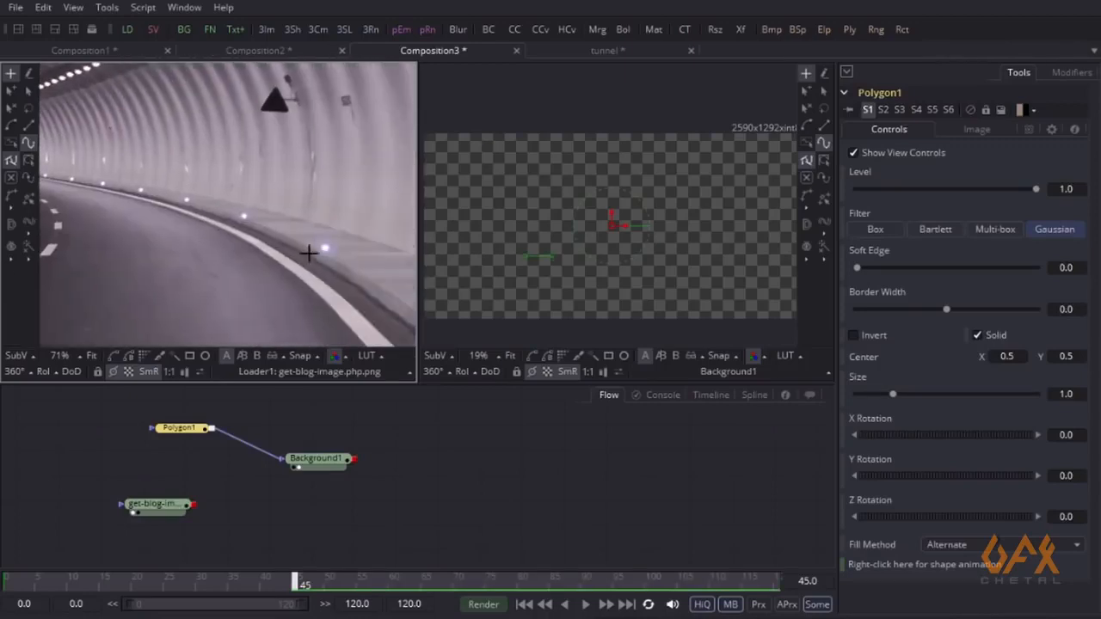
left_click(317, 260)
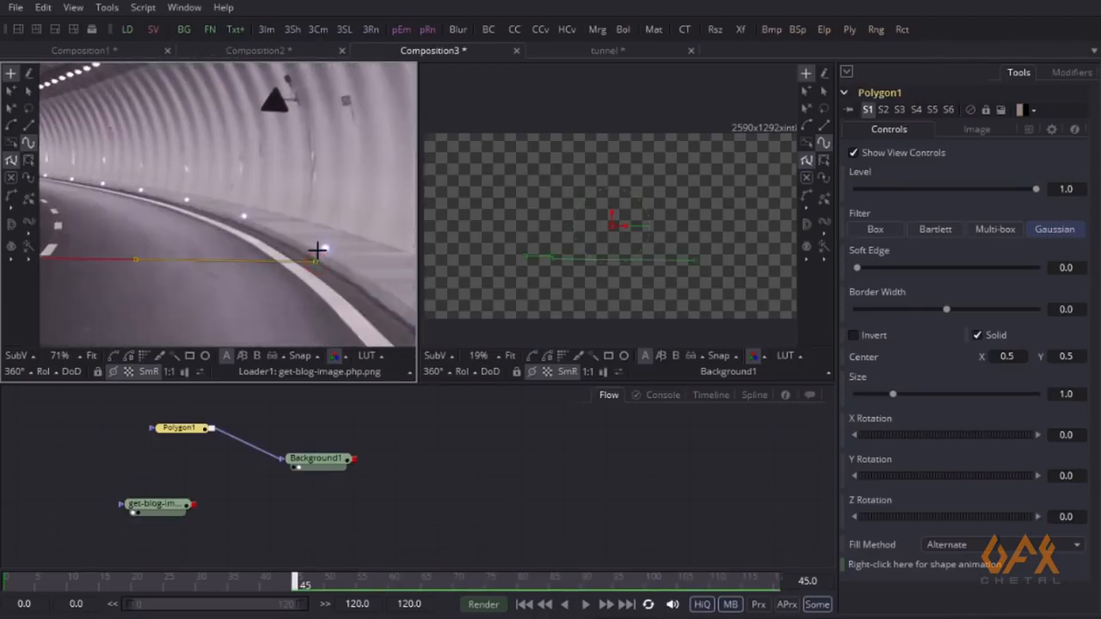
left_click(407, 251)
scroll(341, 263, "down", 1)
left_click_drag(309, 278, 384, 201)
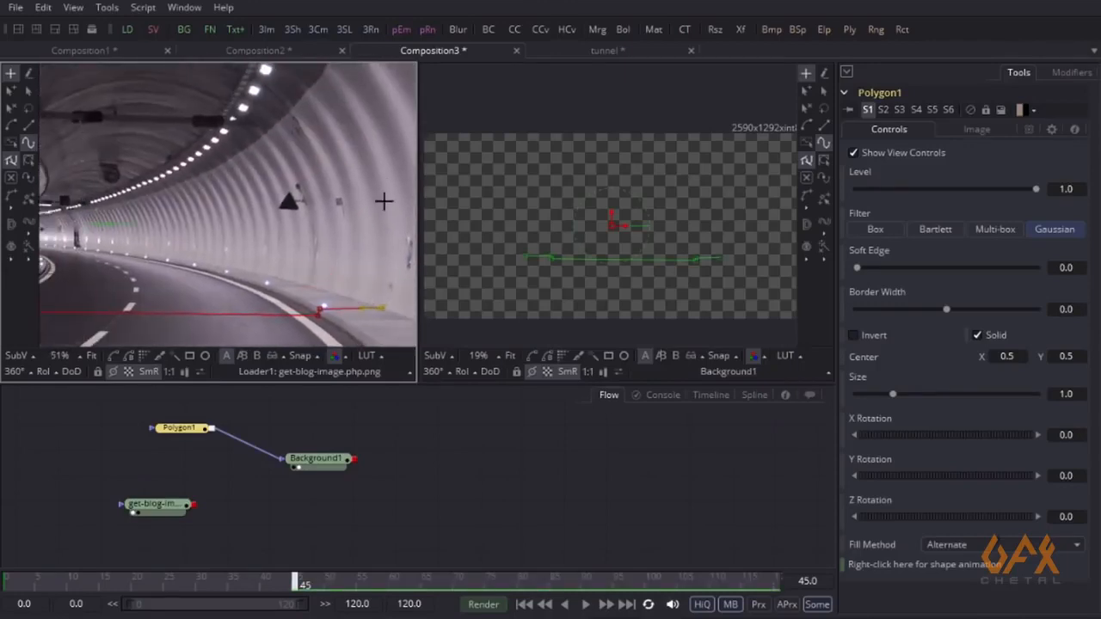
Continue the polygon up the right wall, over the ceiling and down the left wall, closing it at its starting point
left_click(380, 175)
left_click_drag(334, 71, 380, 189)
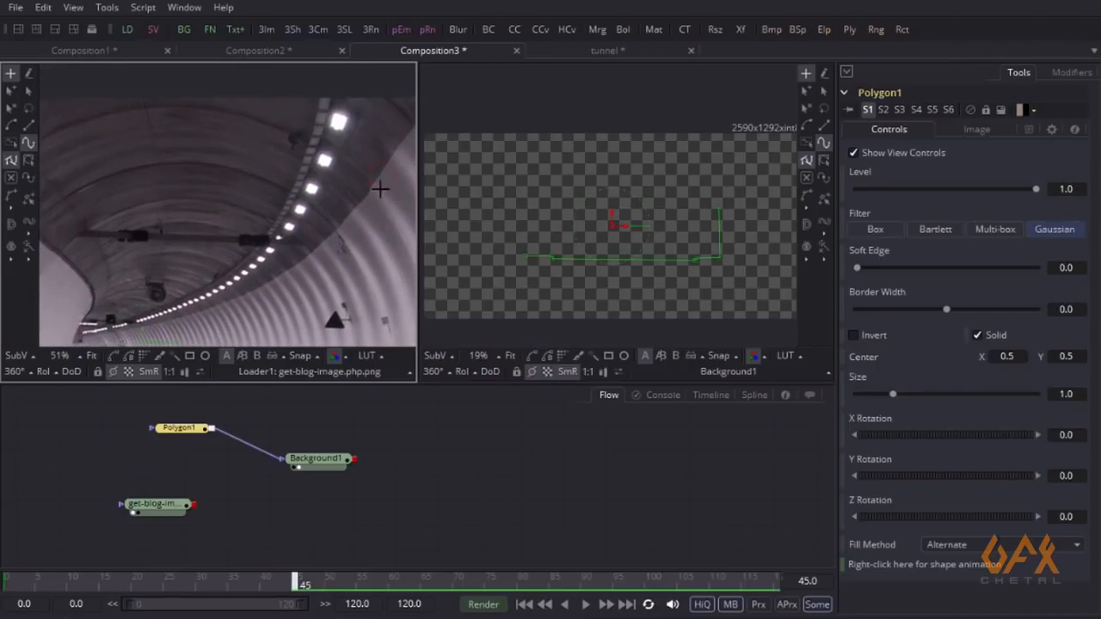
left_click(362, 179)
left_click(239, 112)
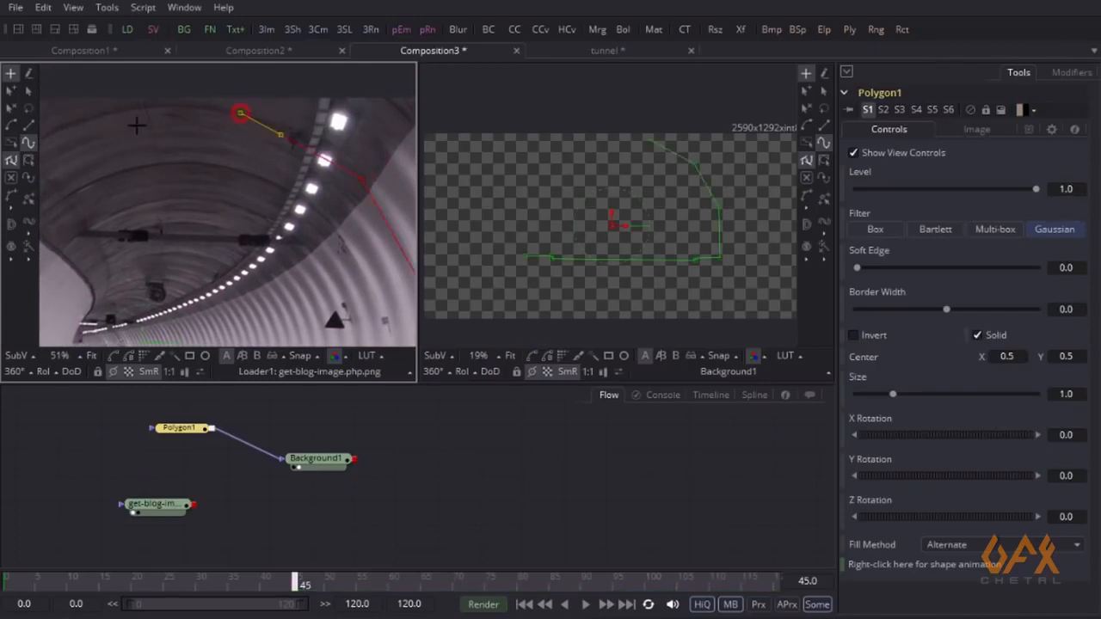
left_click_drag(55, 121, 227, 135)
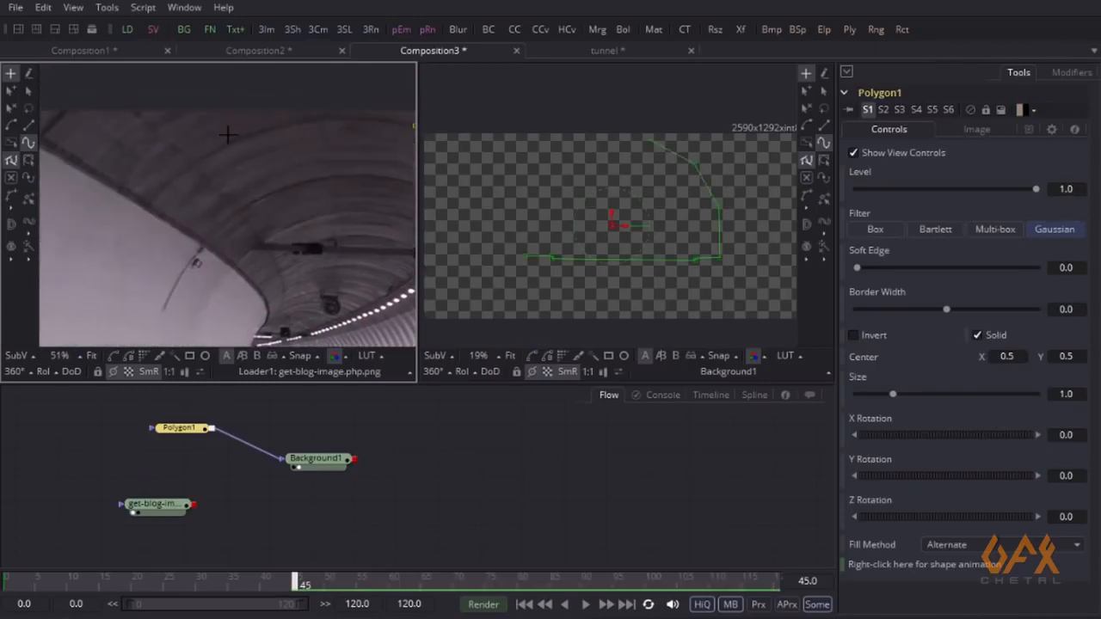
left_click(135, 219)
left_click_drag(107, 317, 144, 161)
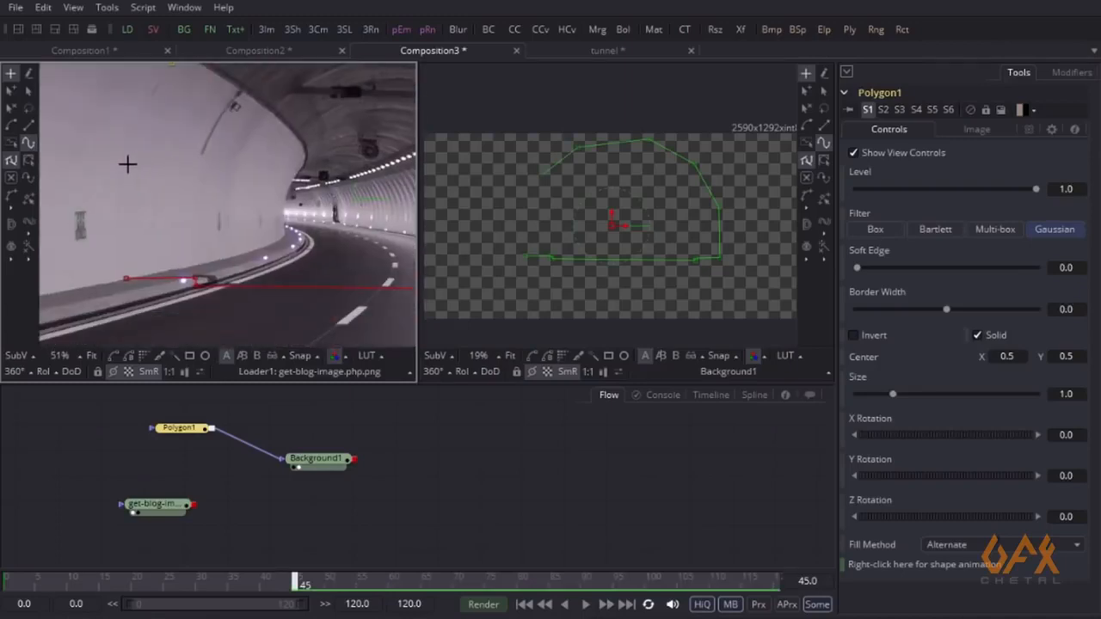
left_click(120, 169)
left_click(126, 278)
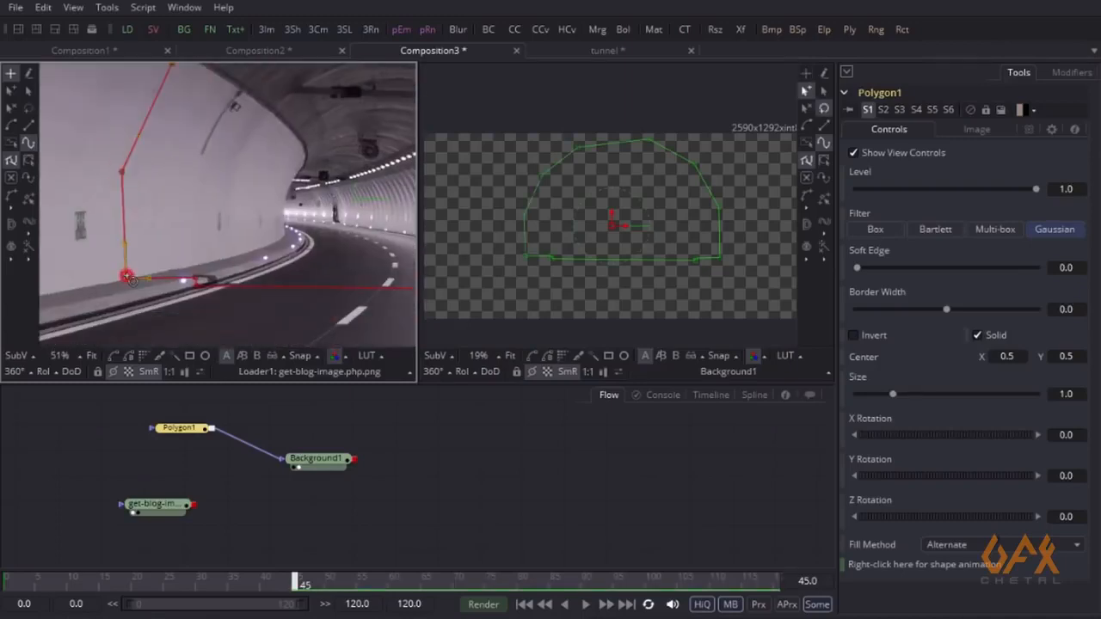
Smooth the mask's arch points and refine the curve along the tunnel ceiling
scroll(113, 263, "down", 4)
left_click_drag(246, 215, 165, 241)
left_click_drag(90, 115, 422, 250)
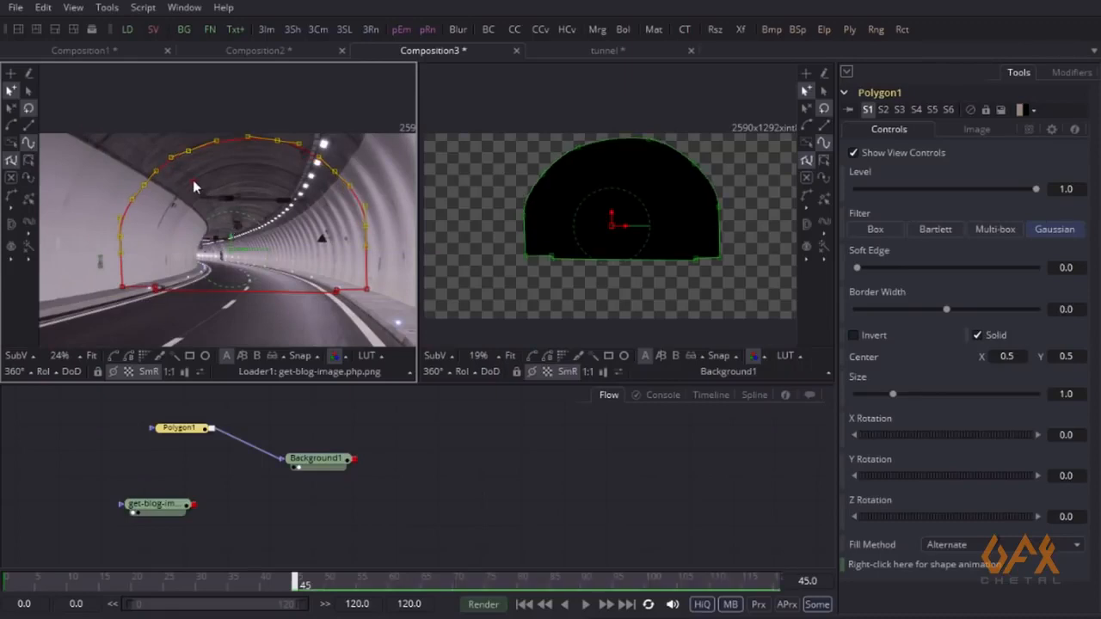
scroll(162, 177, "up", 3)
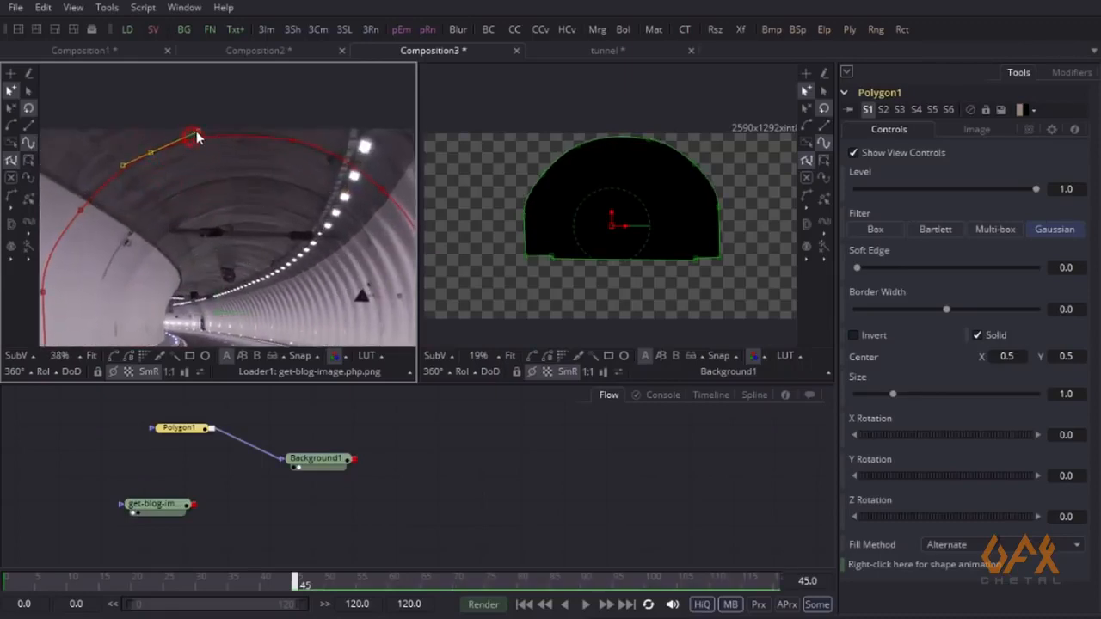
left_click(292, 139)
Reshape the mask's edge along the right wall into a smooth curve down to the base corner
left_click_drag(325, 199, 196, 158)
left_click(303, 263)
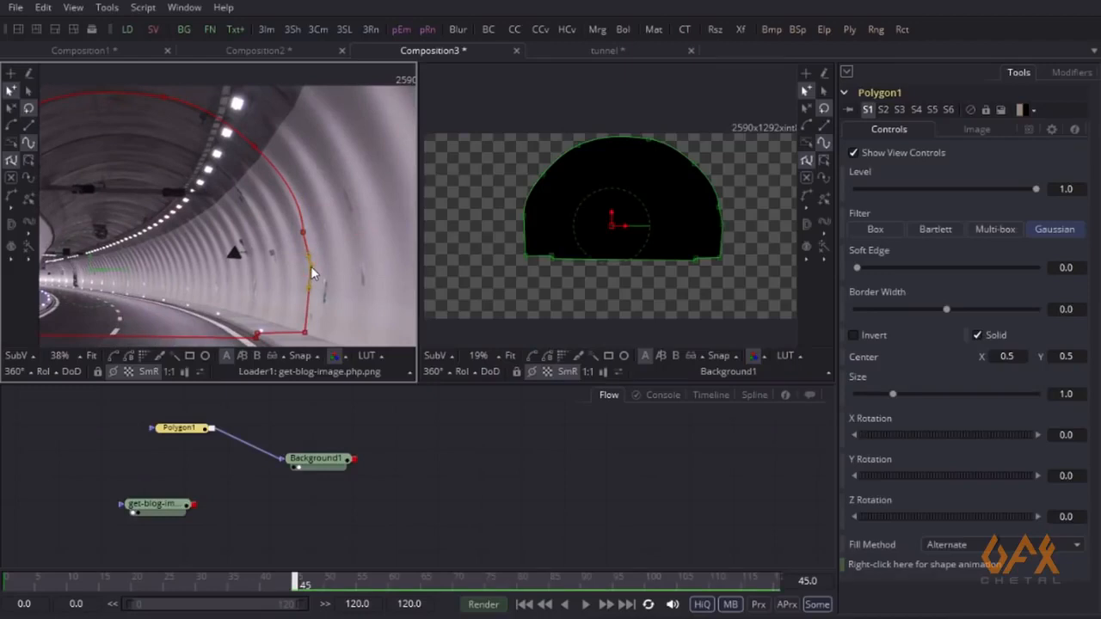
key("Delete")
mouse_move(309, 265)
left_mouse_down()
mouse_move(303, 275)
mouse_move(313, 267)
left_mouse_up()
left_click_drag(289, 311, 319, 343)
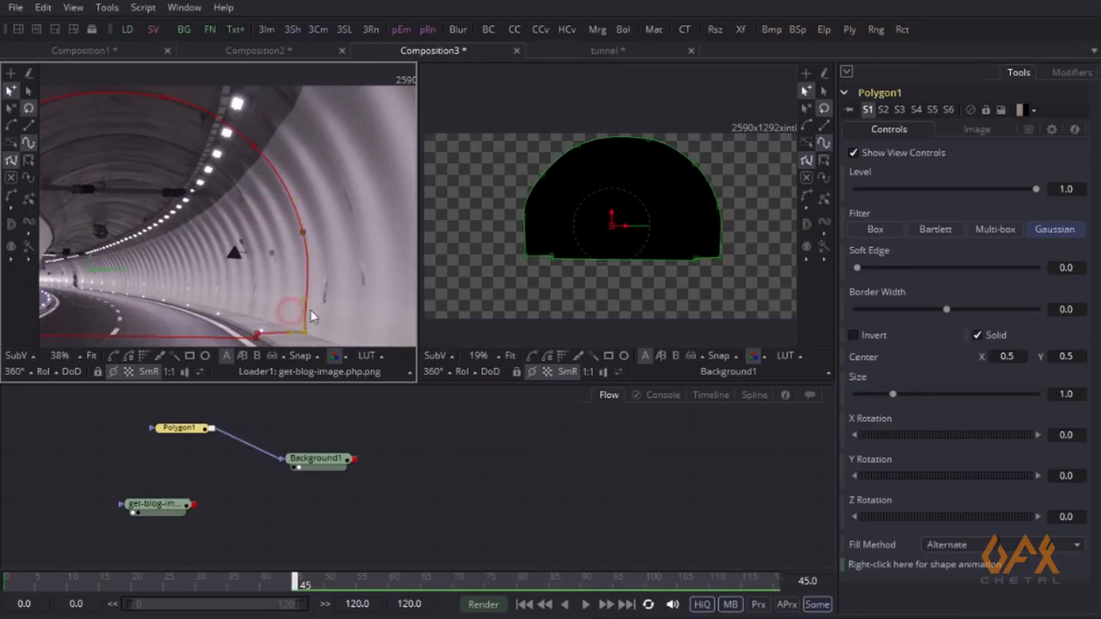
left_click_drag(305, 301, 313, 304)
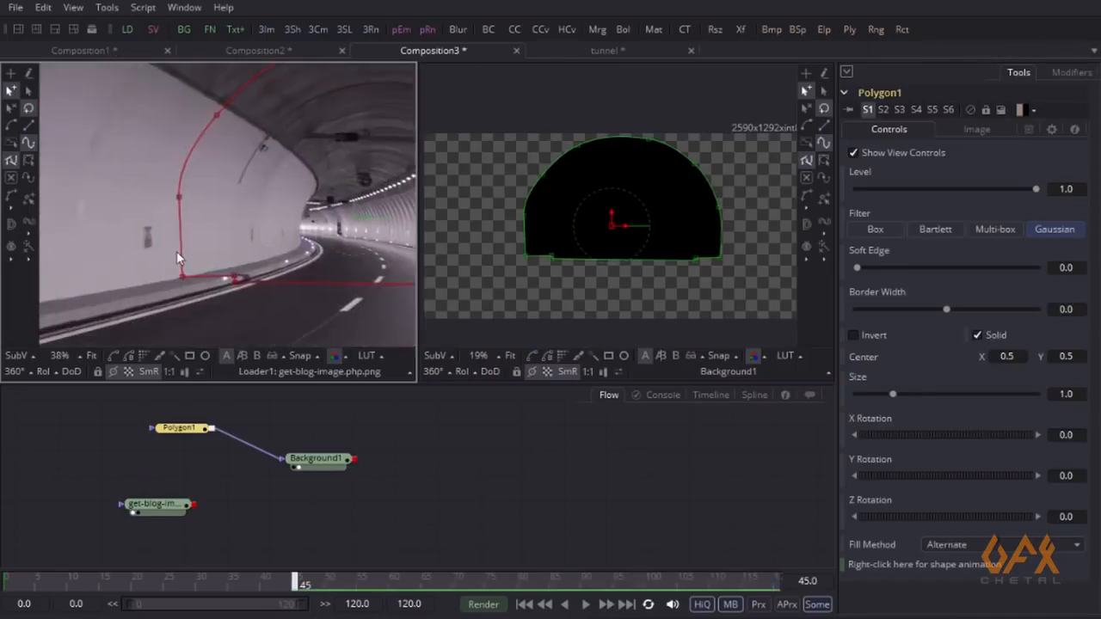
Adjust the curve handles on the mask's left wall side to bow the edge outward
left_click_drag(176, 251, 174, 317)
scroll(149, 261, "up", 1)
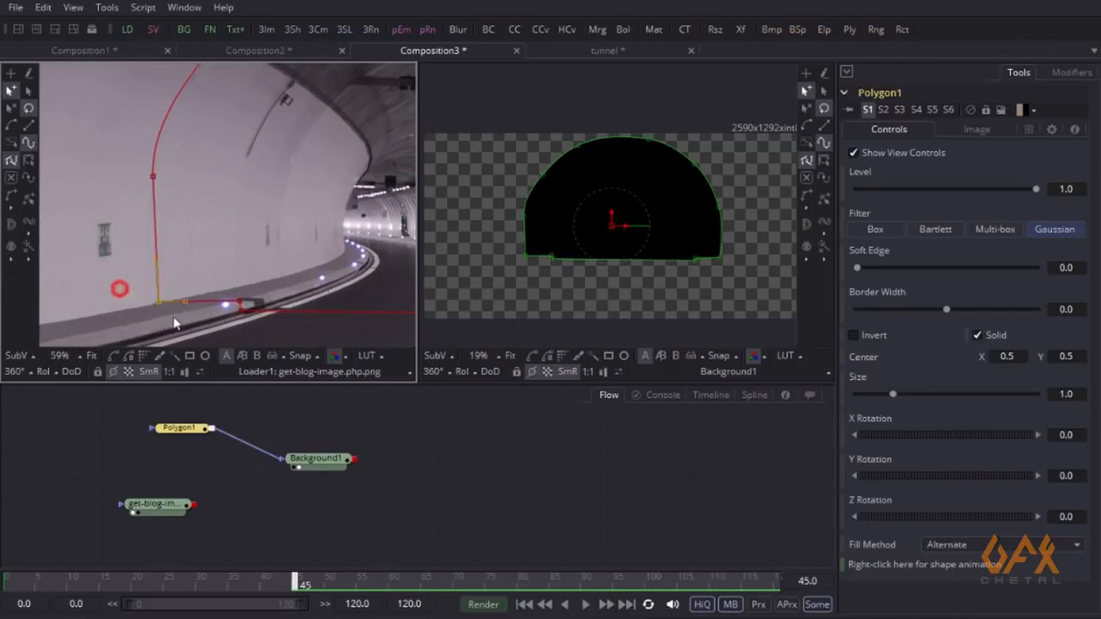
left_click(155, 256)
left_click_drag(135, 146, 148, 218)
left_click_drag(252, 222, 270, 227)
scroll(270, 227, "down", 3)
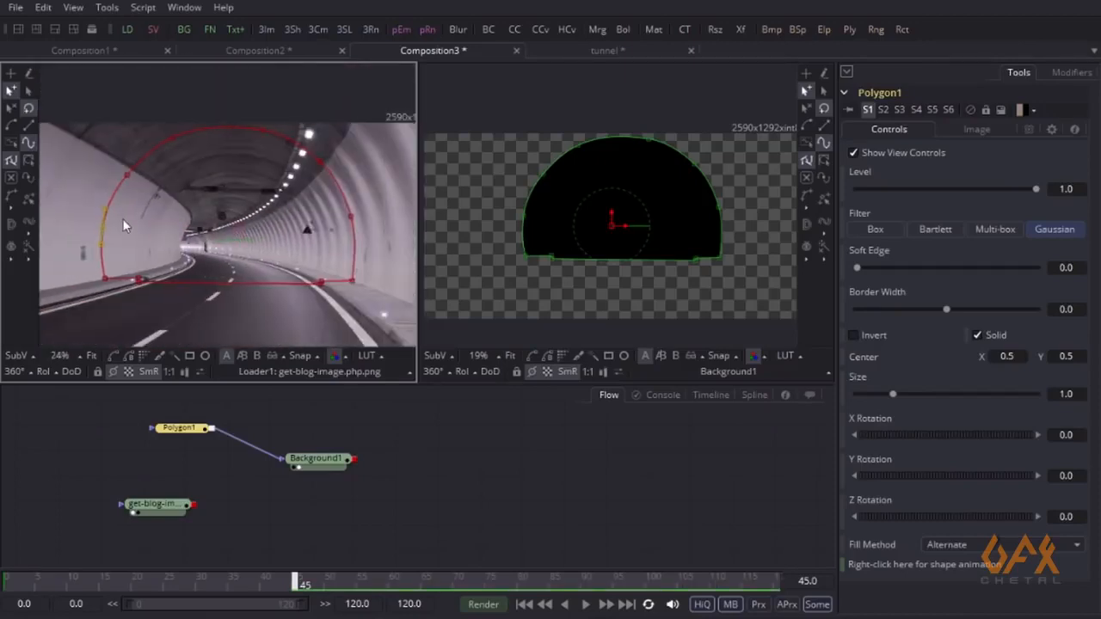
At frame 0, select all mask points and move the shape so its lower right corner sits at the tunnel's far end
left_click_drag(297, 590, 2, 606)
left_click_drag(88, 127, 448, 322)
left_click_drag(310, 282, 322, 307)
scroll(271, 277, "up", 1)
scroll(271, 277, "up", 1)
scroll(273, 296, "down", 2)
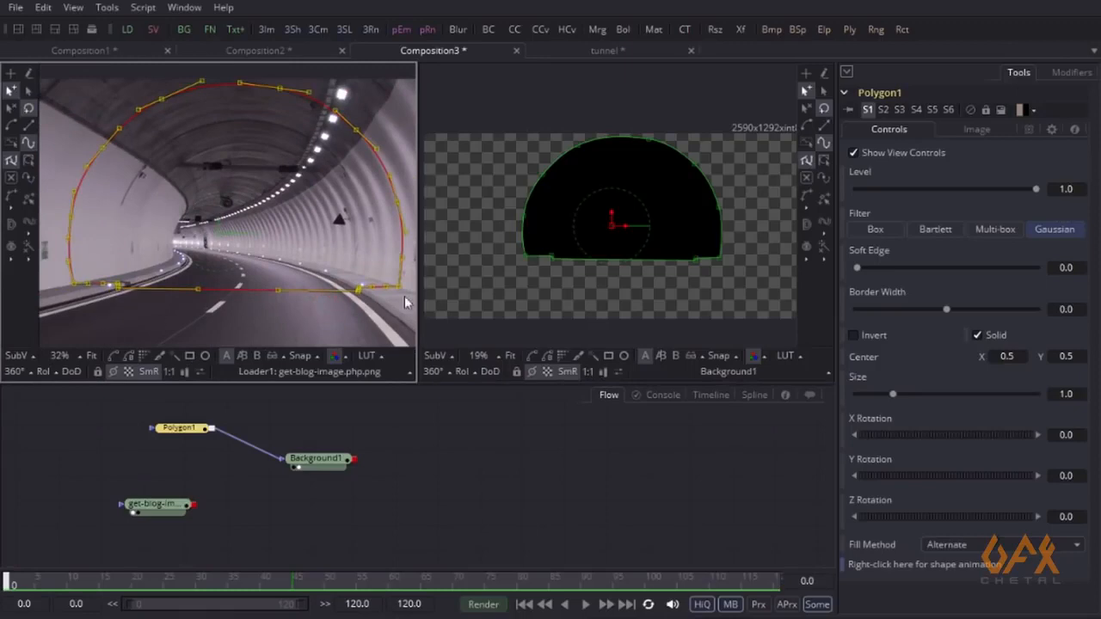
left_click_drag(401, 294, 198, 255)
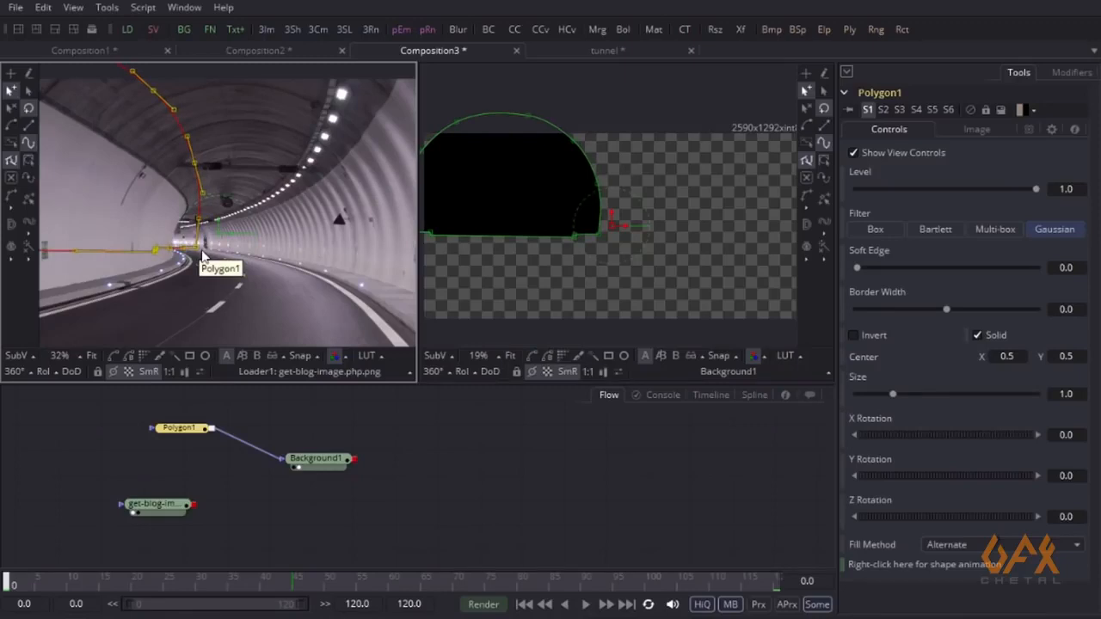
Scale the mask down at frame 0 to a tiny arch around the tunnel's far opening
left_click_drag(198, 248, 325, 196)
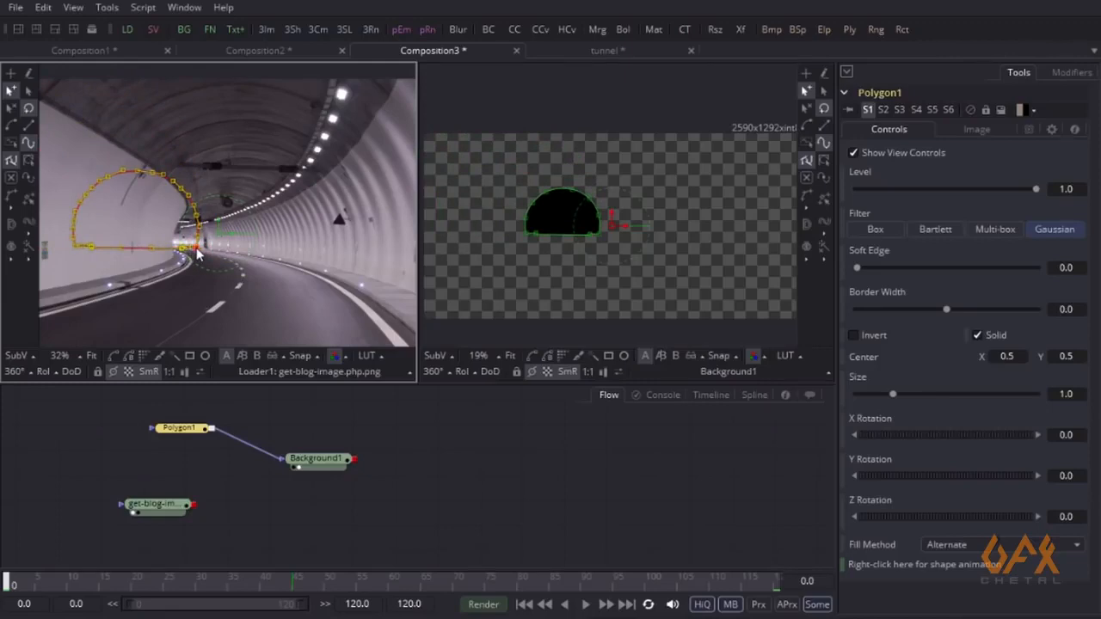
left_click_drag(197, 249, 78, 278)
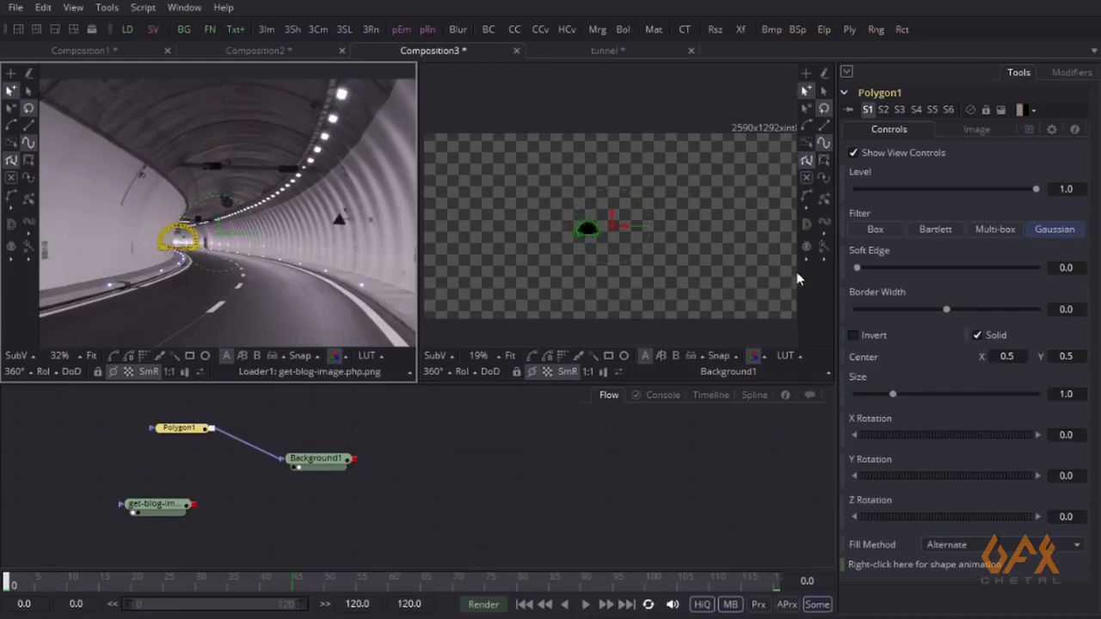
left_click_drag(220, 266, 260, 269)
left_click_drag(259, 268, 123, 301)
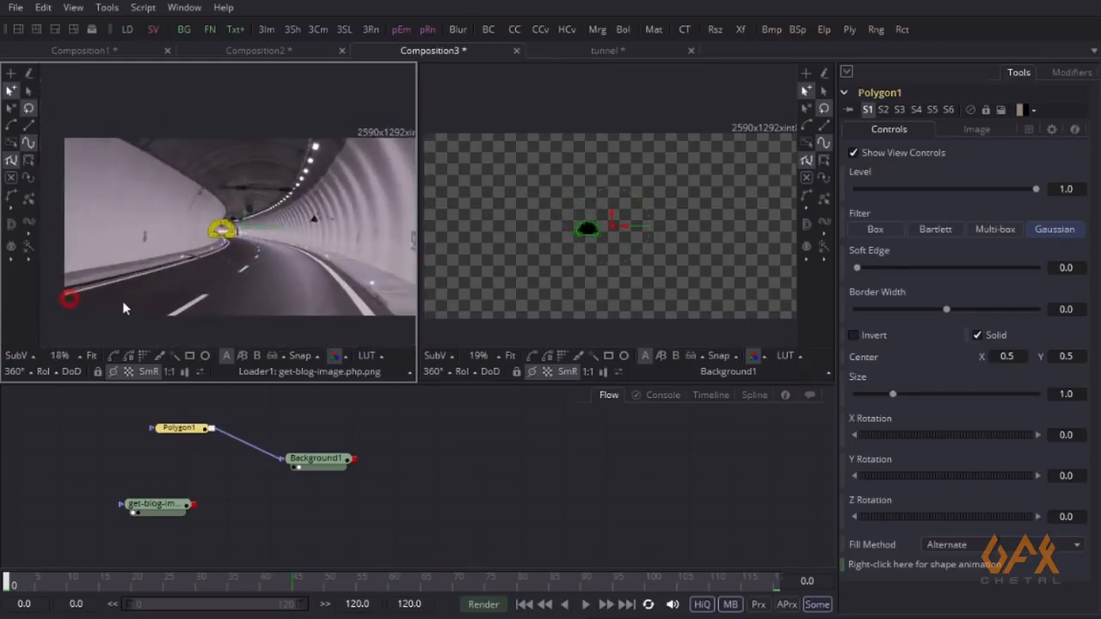
At frame 100, move the whole mask so its base aligns with the image's bottom edge and extends beyond the right side
left_click_drag(7, 585, 648, 597)
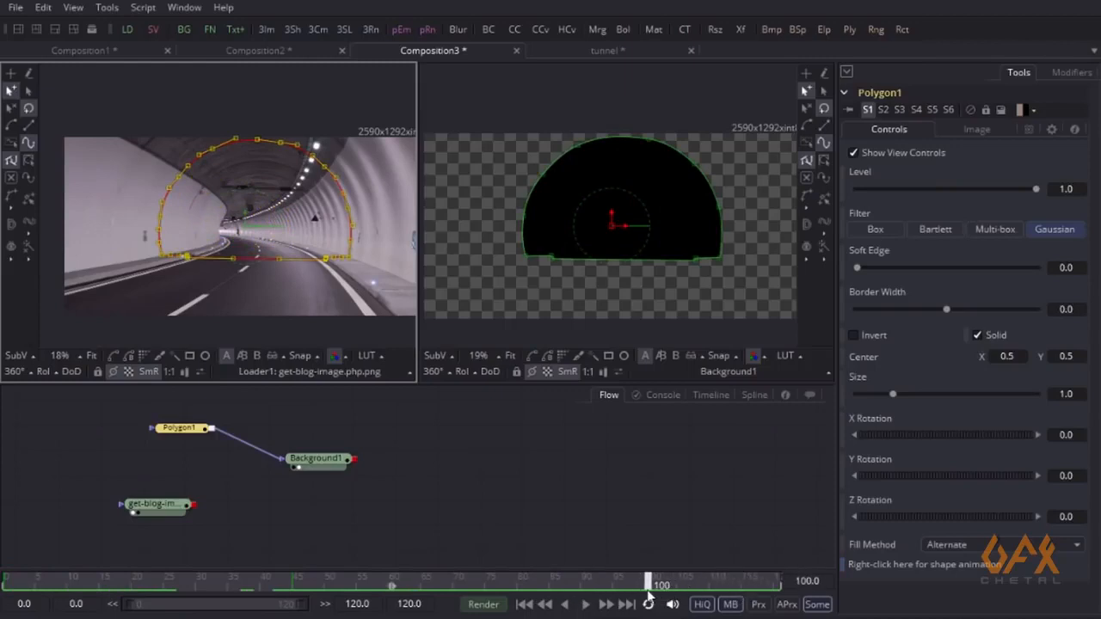
scroll(257, 293, "down", 2)
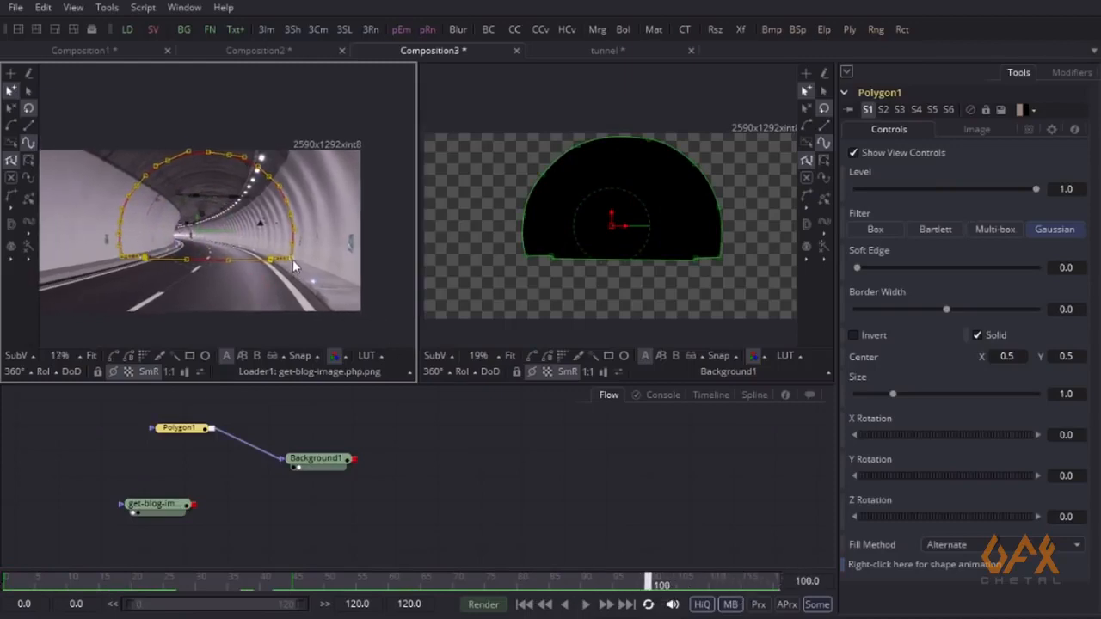
left_click_drag(293, 260, 420, 311)
scroll(378, 319, "down", 2)
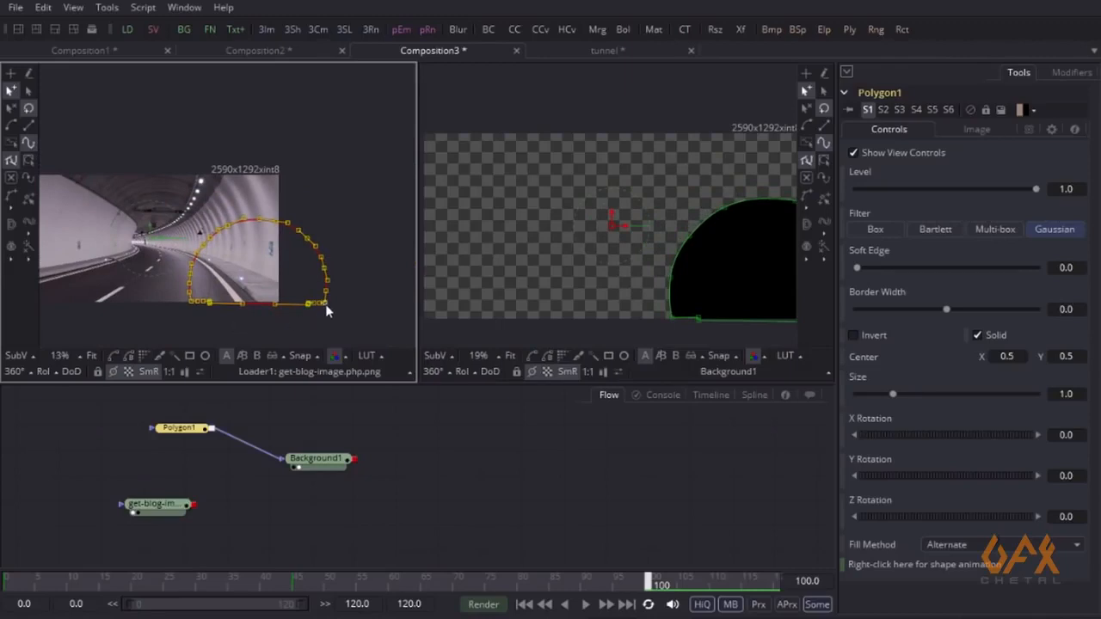
scroll(318, 305, "up", 3)
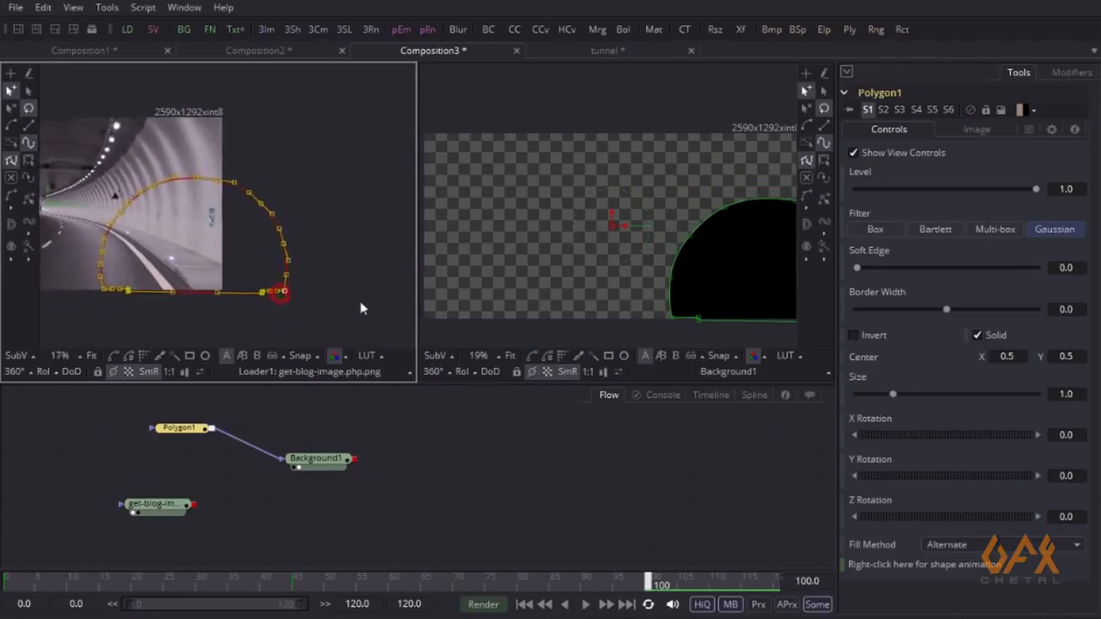
left_click_drag(290, 292, 335, 290)
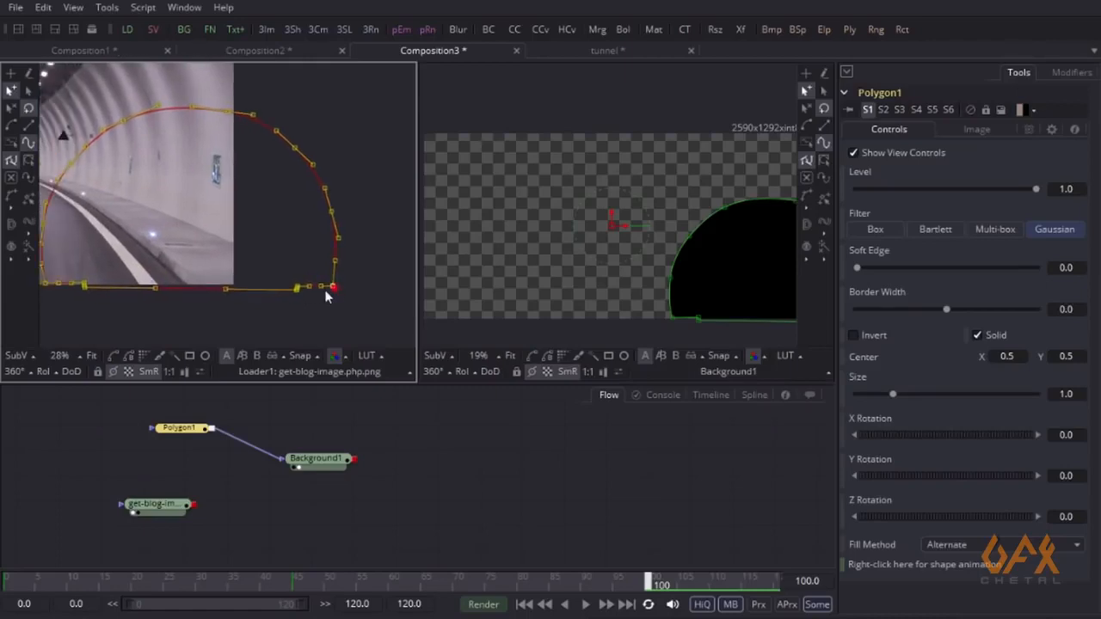
scroll(333, 289, "down", 1)
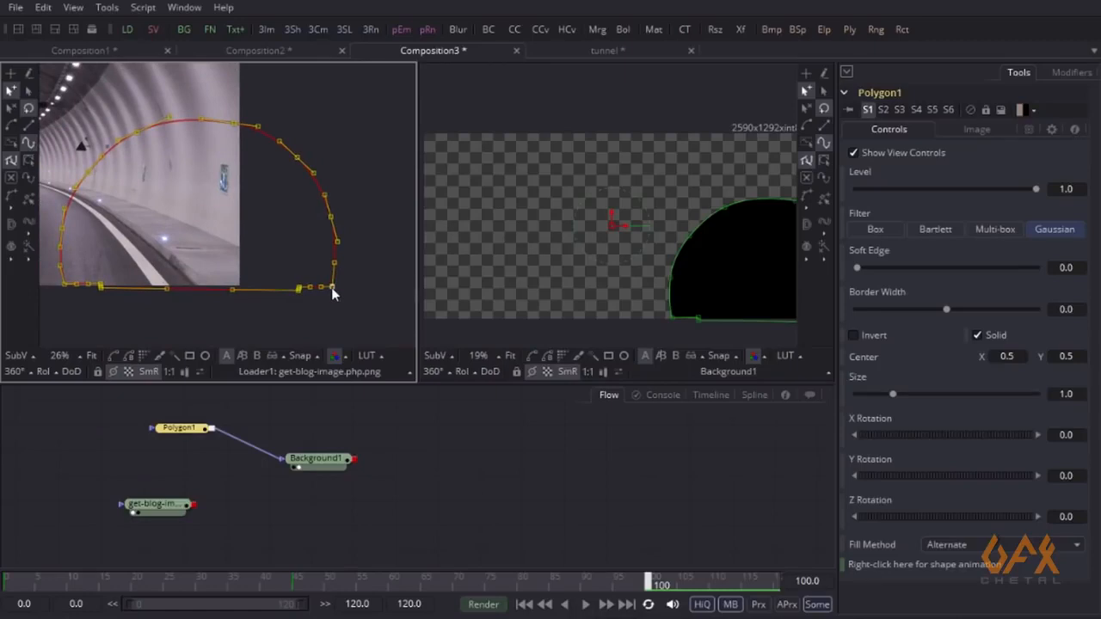
Scale the mask up at frame 100 until it covers the entire tunnel image
key("s")
left_click_drag(331, 287, 792, 235)
left_click_drag(123, 229, 187, 231)
left_click_drag(186, 231, 40, 267)
left_click_drag(163, 273, 224, 280)
left_click_drag(224, 280, 181, 295)
left_click_drag(331, 273, 447, 255)
left_click_drag(205, 265, 282, 307)
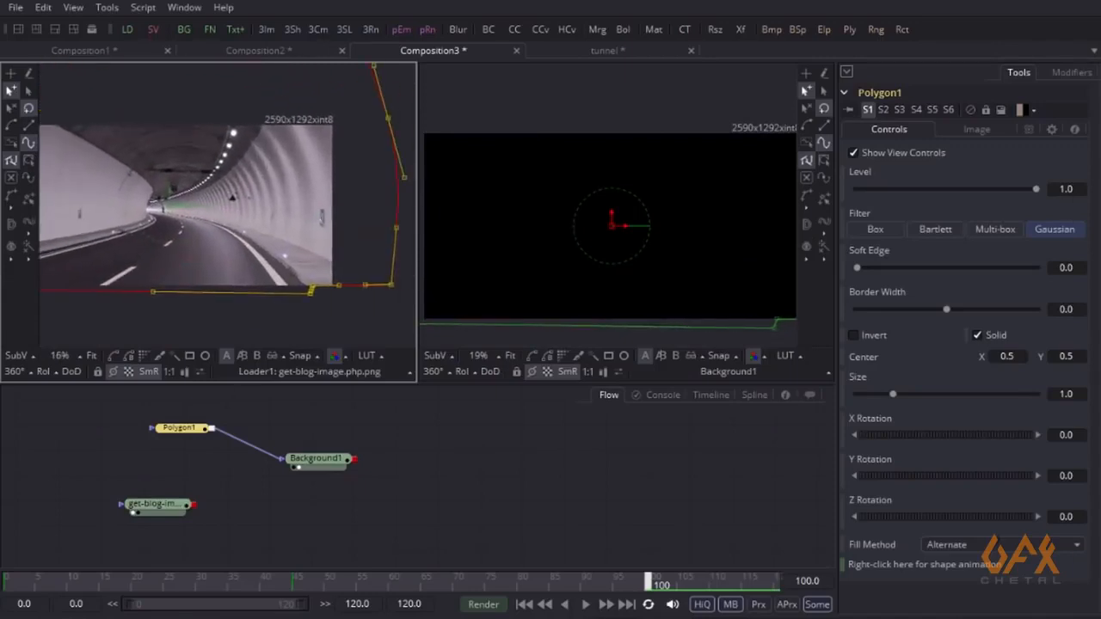
Set the composition's end frame to 100
left_click(427, 604)
type("100")
key("Return")
At frame 20, reposition the mask over the tunnel's cross-section and scale it down to fit between the walls
left_click_drag(135, 585, 164, 588)
left_click_drag(147, 263, 470, 324)
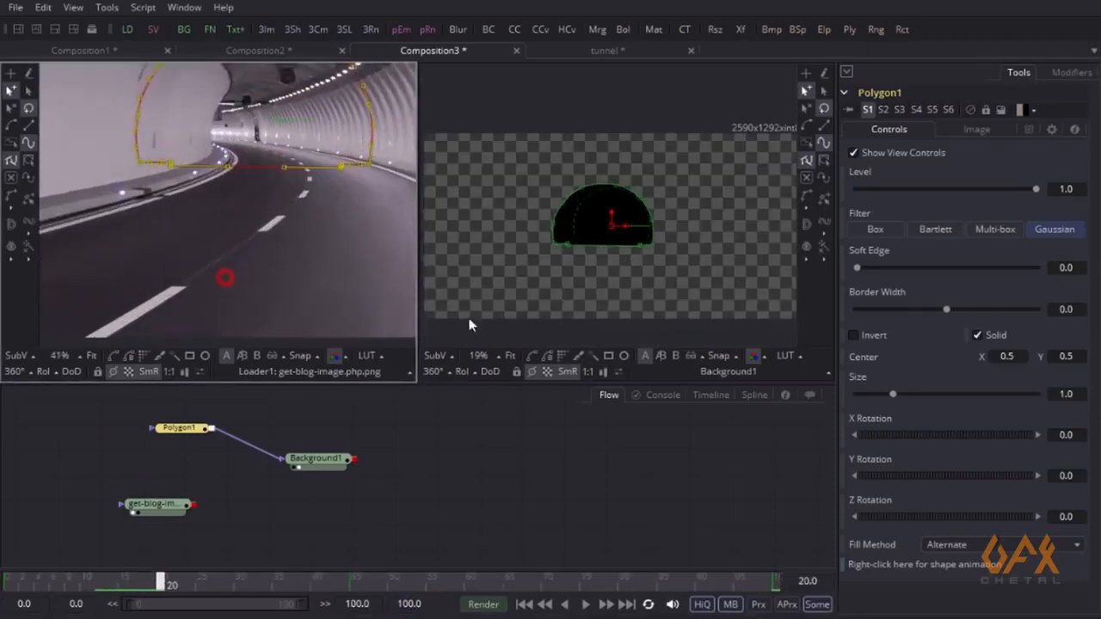
left_click_drag(144, 271, 297, 276)
left_click_drag(181, 221, 189, 305)
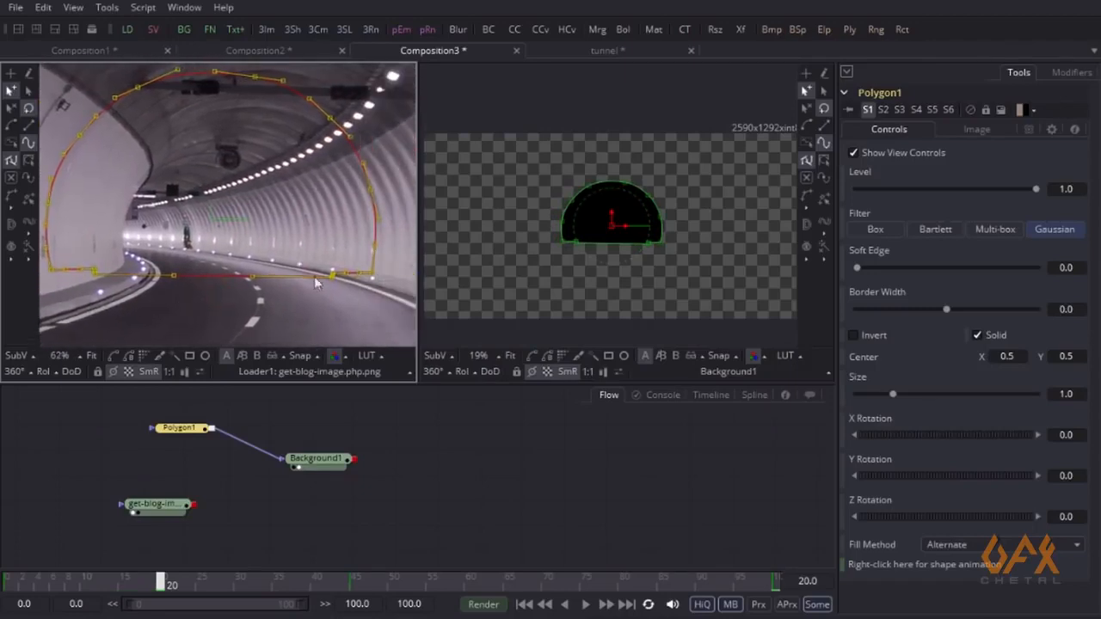
left_click_drag(373, 273, 166, 327)
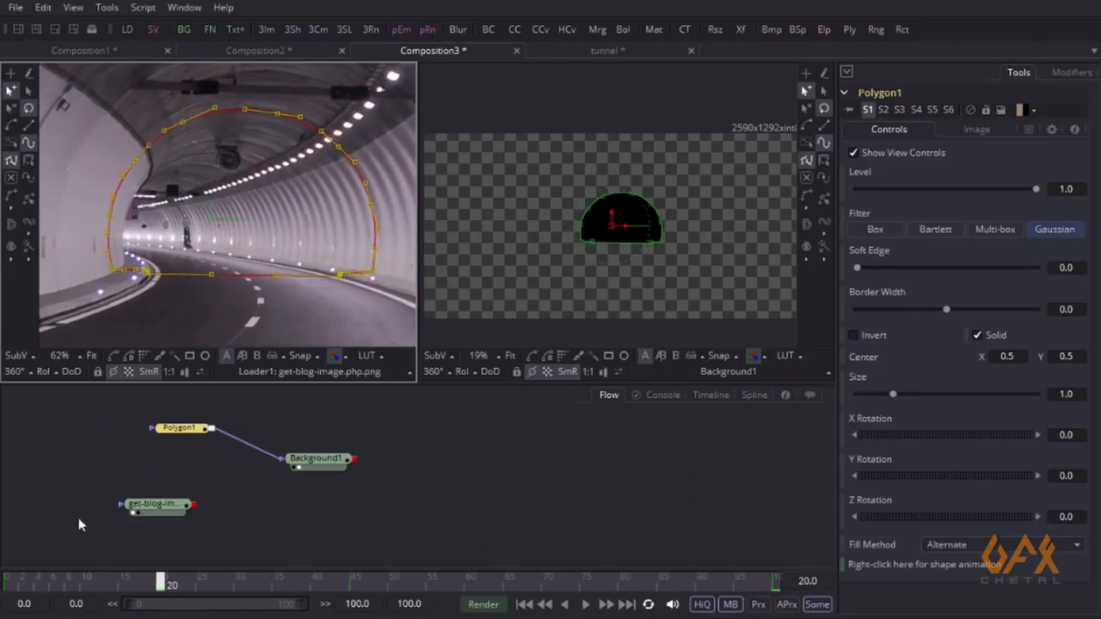
At frame 30, adjust the mask's size and position so its lower corners meet the tunnel's side walls
left_click_drag(143, 583, 238, 600)
left_click_drag(343, 304, 150, 274)
scroll(208, 273, "up", 1)
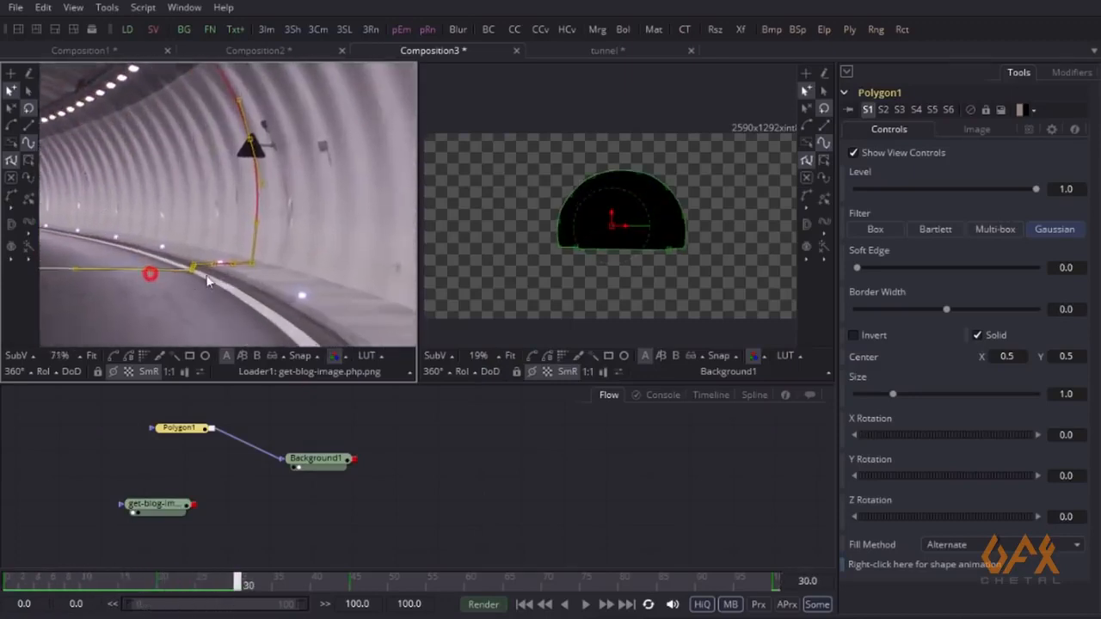
scroll(208, 282, "up", 1)
left_click_drag(272, 262, 275, 258)
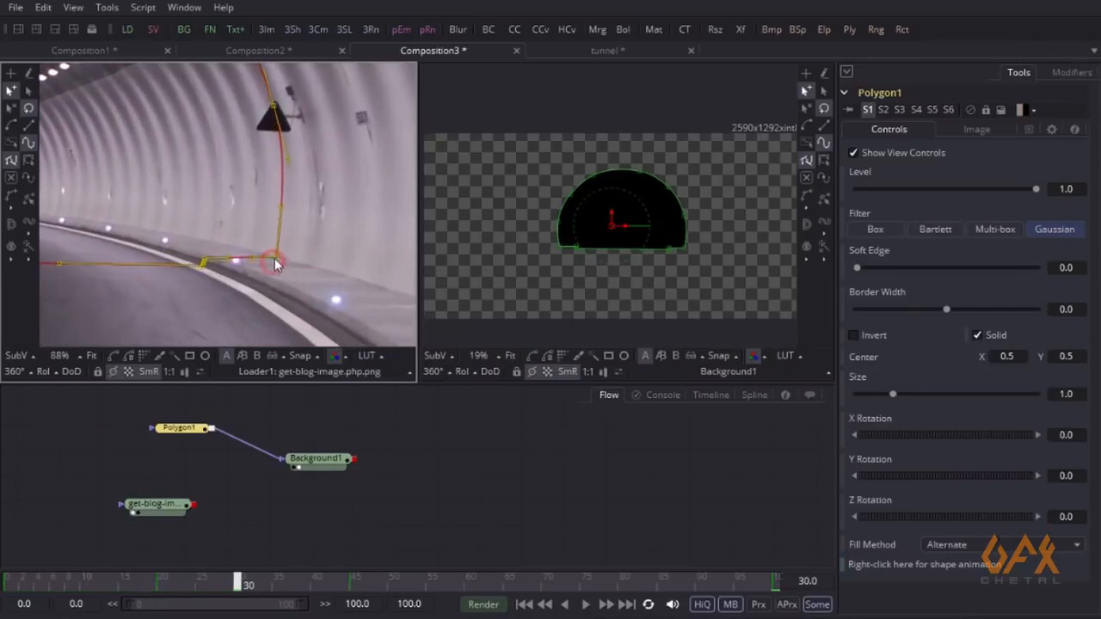
scroll(185, 264, "down", 3)
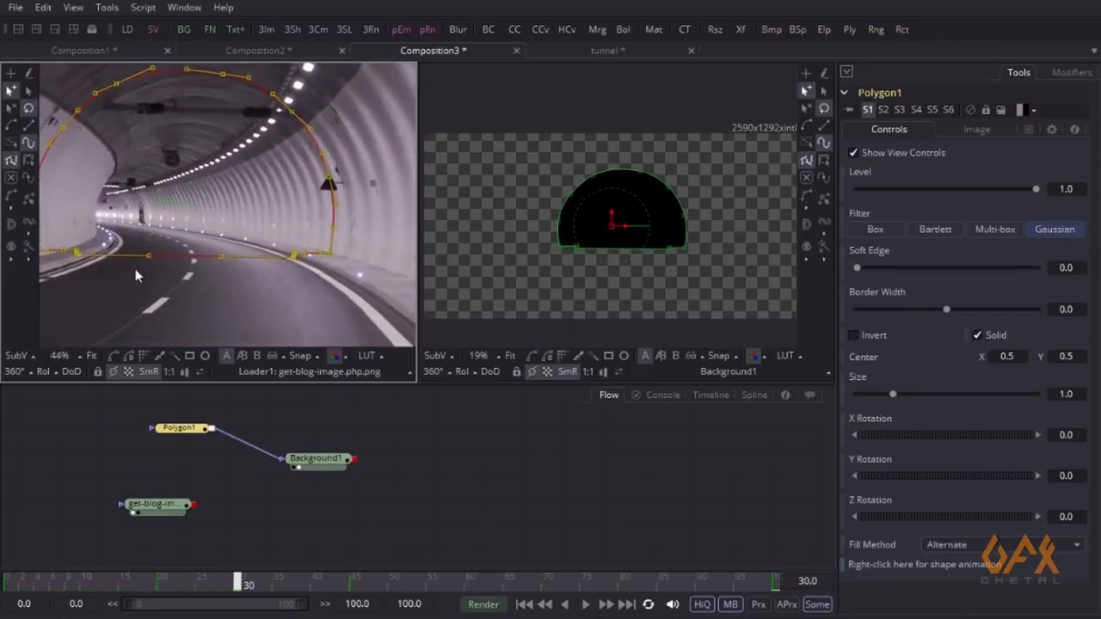
left_click_drag(330, 252, 269, 253)
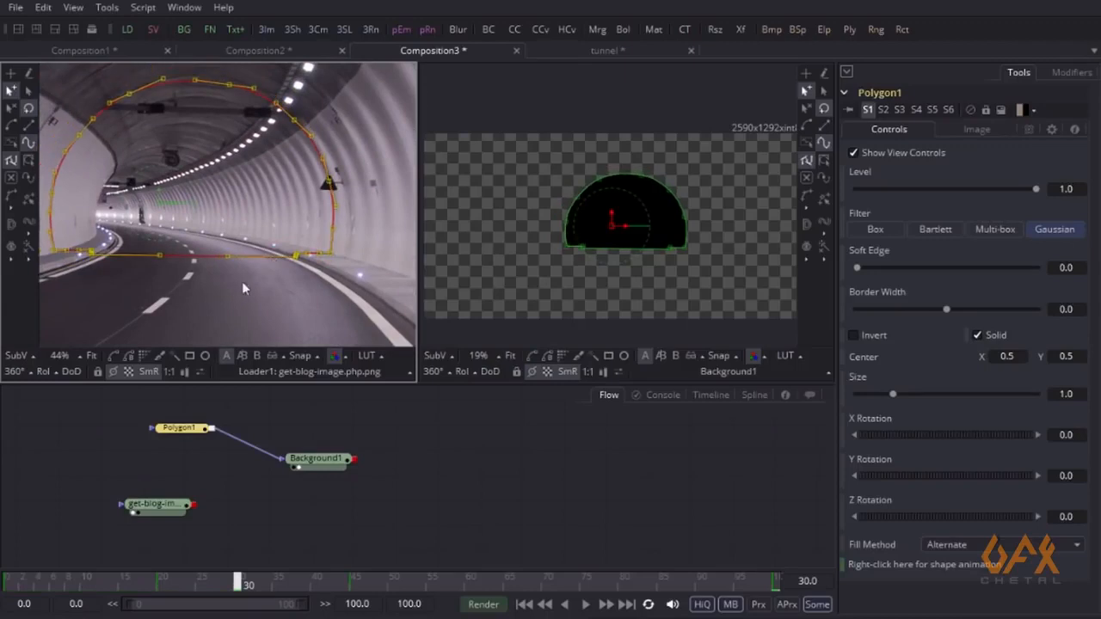
At frame 72, scale and reposition the mask to match the nearer tunnel cross-section, and check its fit at frames 47 and 58
scroll(155, 265, "down", 2)
left_click_drag(237, 594, 560, 582)
left_click_drag(305, 294, 310, 291)
scroll(221, 255, "down", 4)
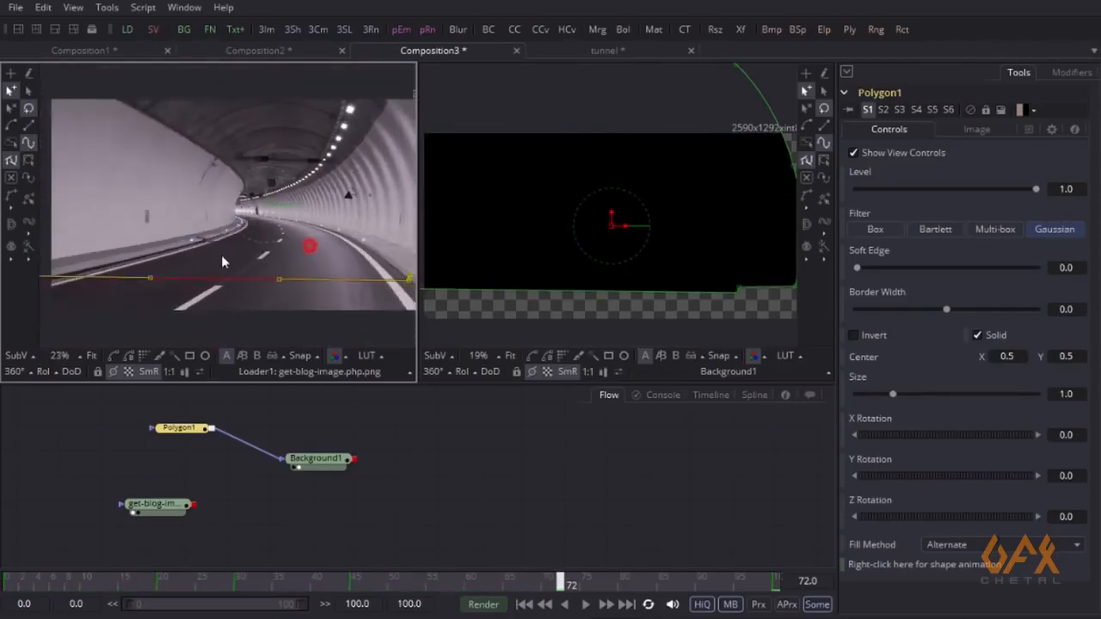
left_click_drag(348, 268, 270, 279)
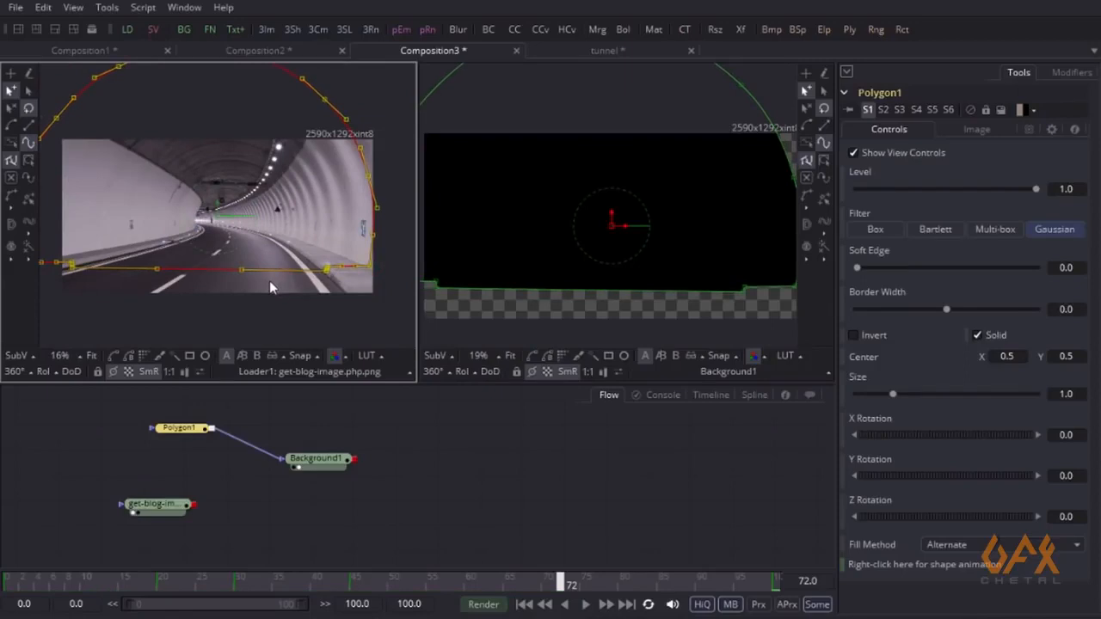
left_click_drag(572, 587, 375, 587)
scroll(247, 323, "up", 4)
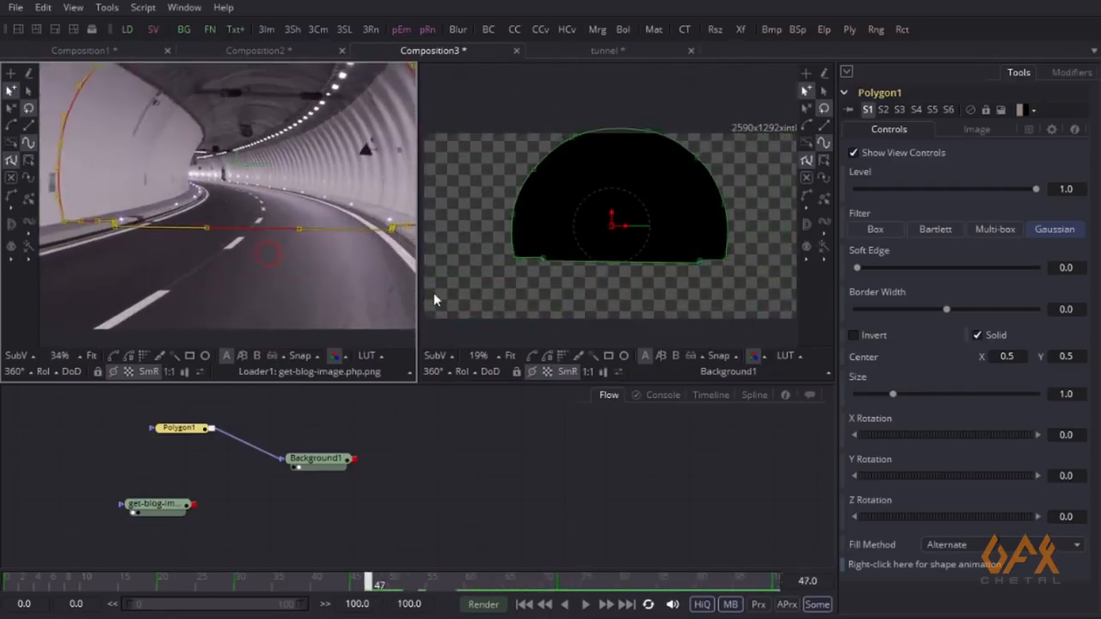
left_click(458, 585)
scroll(278, 270, "down", 5)
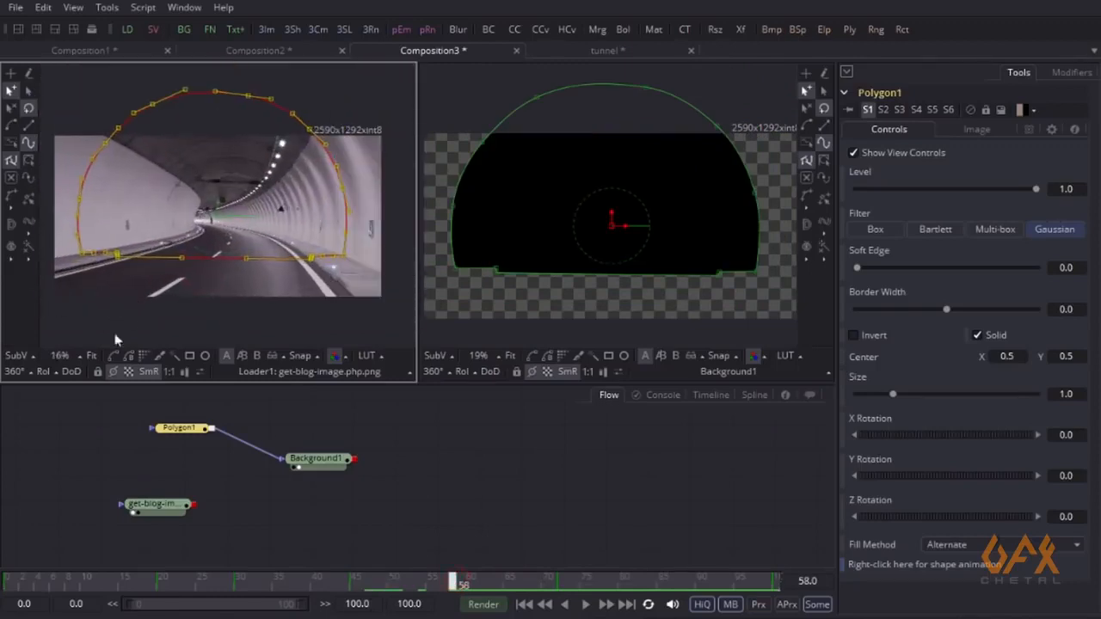
Animate Background1's color group from black at frame 0 to white (#ffffff) at frame 100
left_click_drag(93, 584, 2, 604)
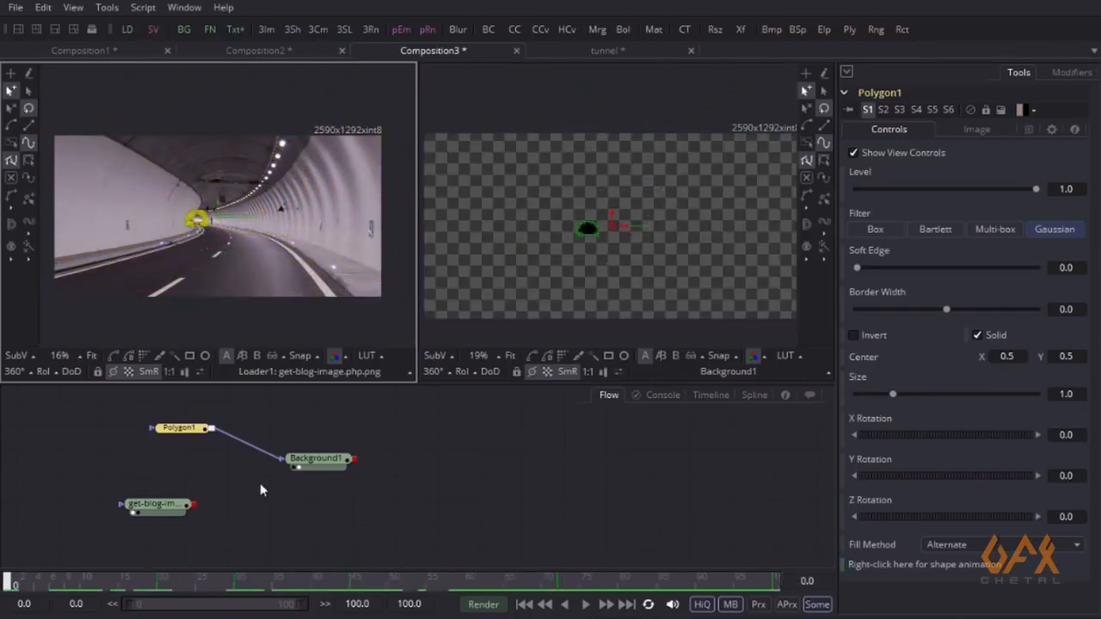
left_click_drag(302, 467, 383, 456)
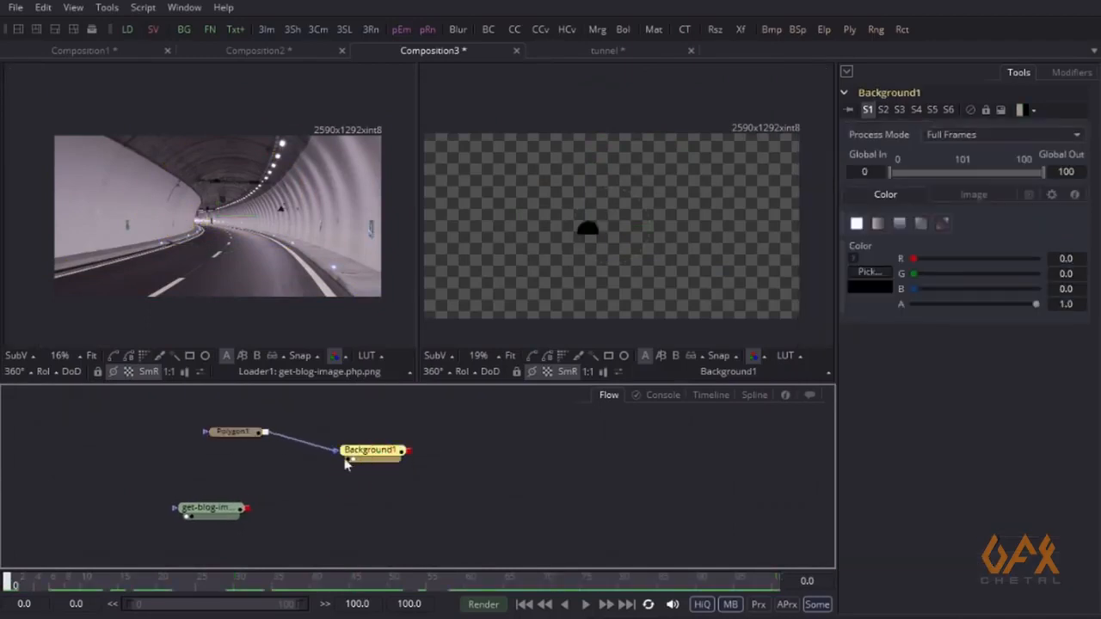
right_click(937, 256)
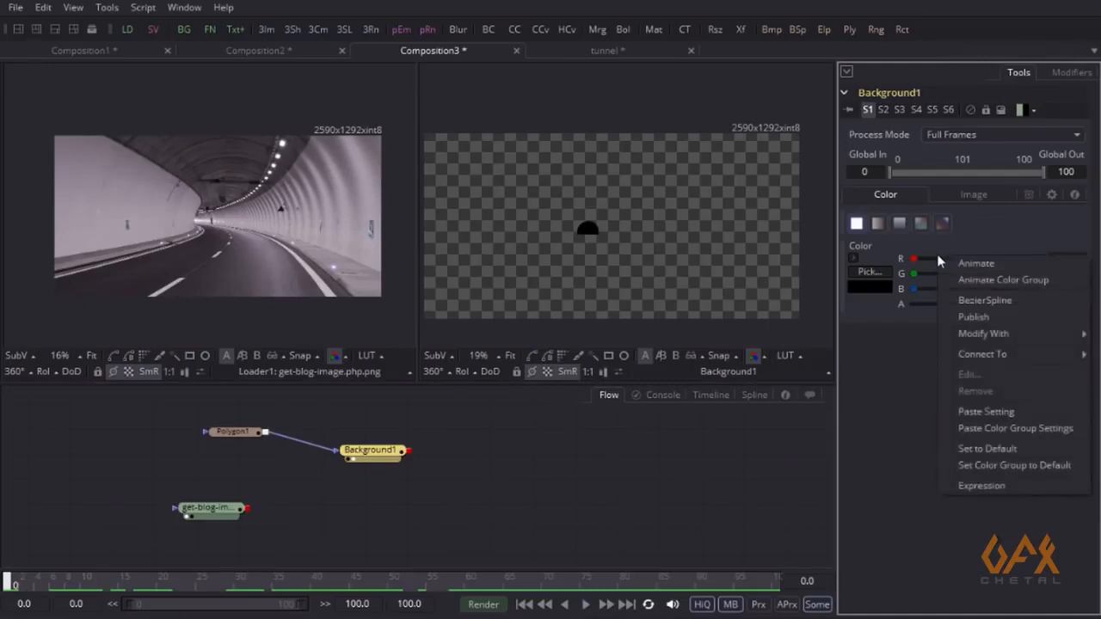
left_click(962, 276)
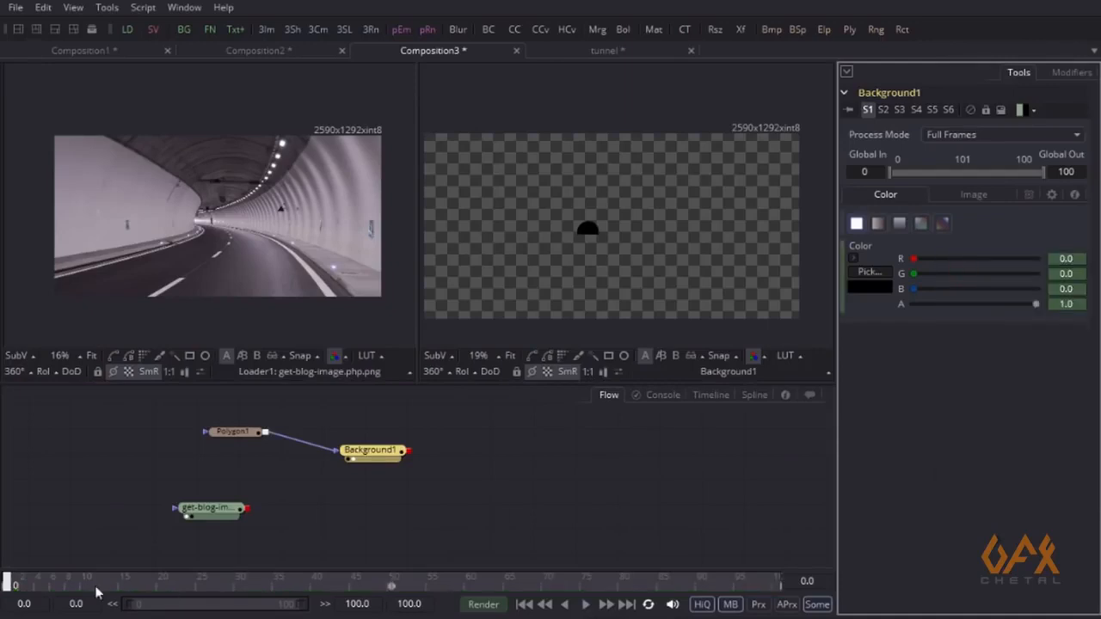
left_click_drag(12, 586, 800, 588)
left_click(870, 271)
left_click_drag(717, 325, 722, 163)
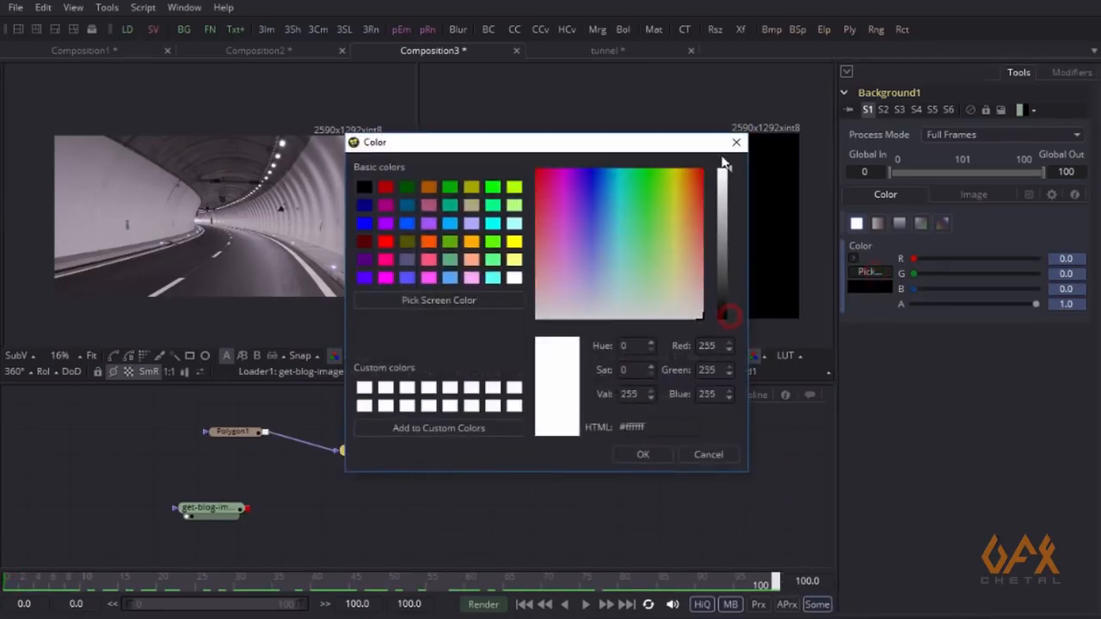
left_click(654, 454)
left_click_drag(773, 585, 11, 585)
Invert the Polygon1 mask so Background1 fills everything outside the tunnel opening
left_click_drag(194, 456, 187, 457)
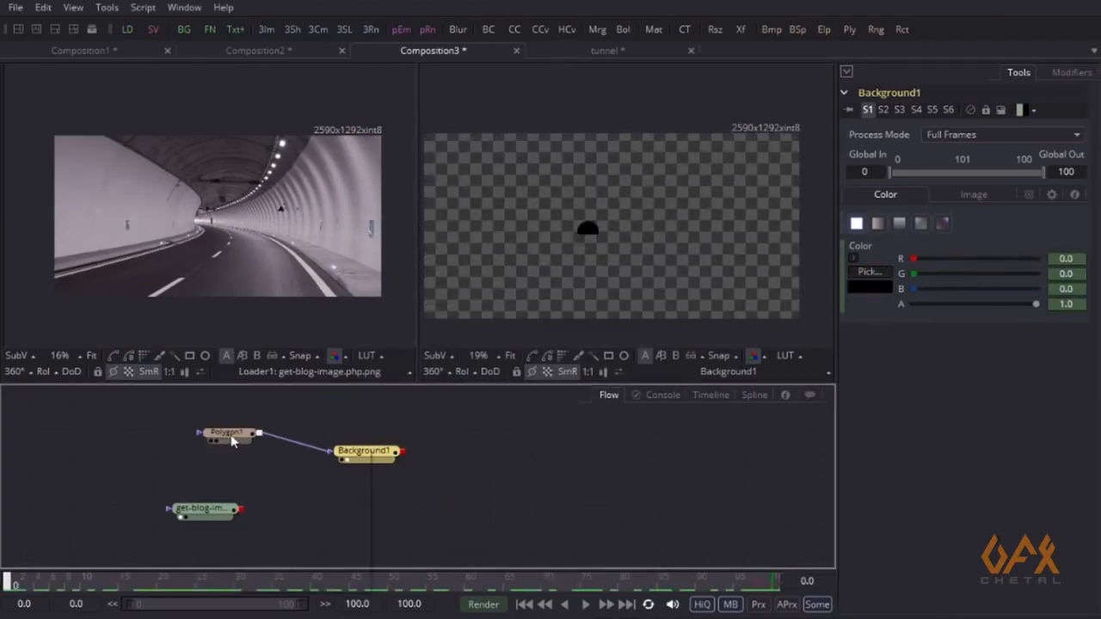
left_click(229, 433)
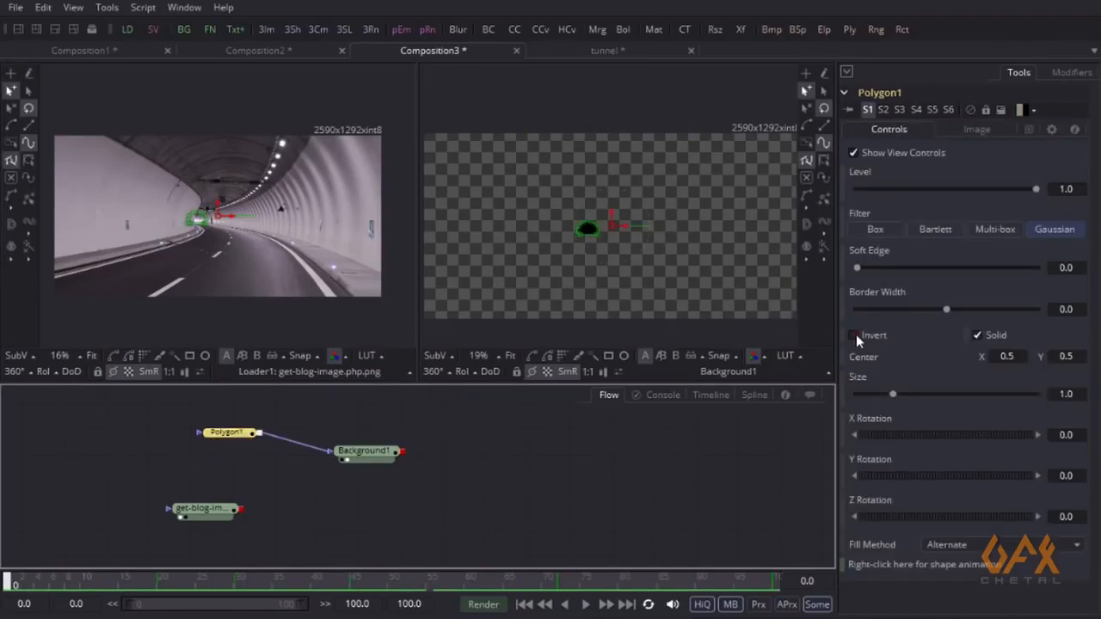
left_click(855, 335)
left_click(497, 253)
scroll(599, 256, "up", 2)
left_click_drag(628, 235, 558, 246)
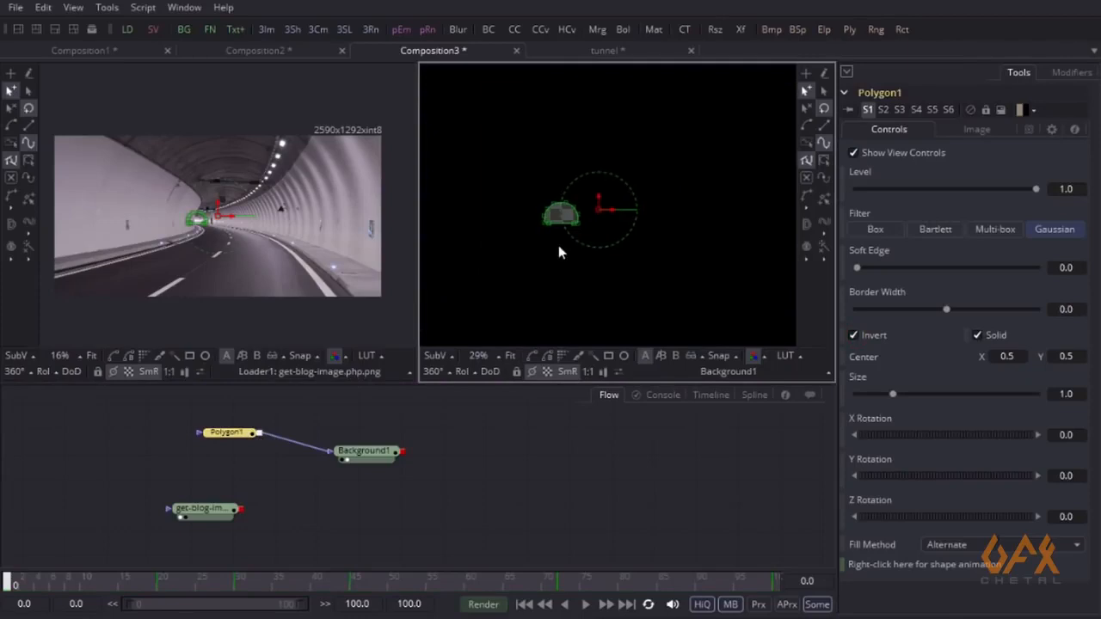
Add a Trails effect after Background1 and display its output in the second viewer
left_click_drag(348, 474, 299, 441)
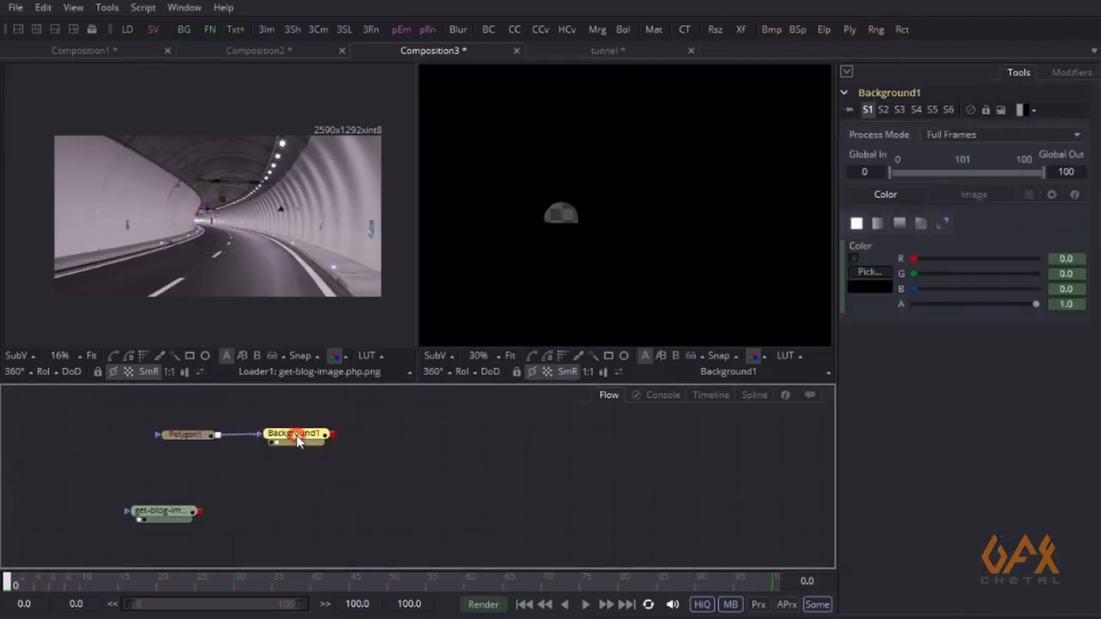
left_click(105, 7)
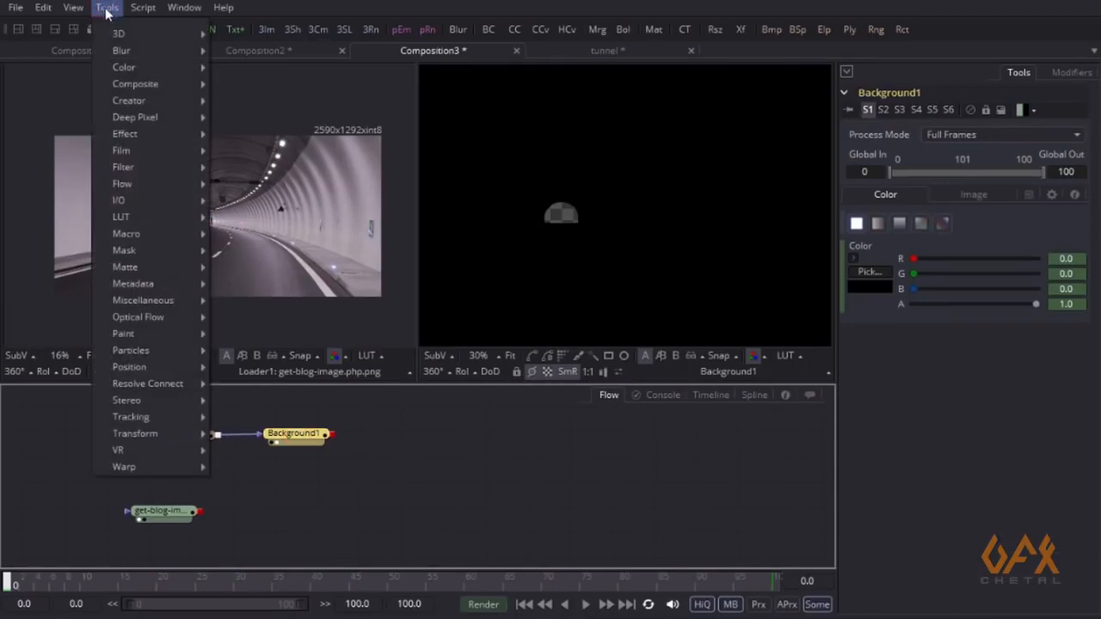
mouse_move(143, 135)
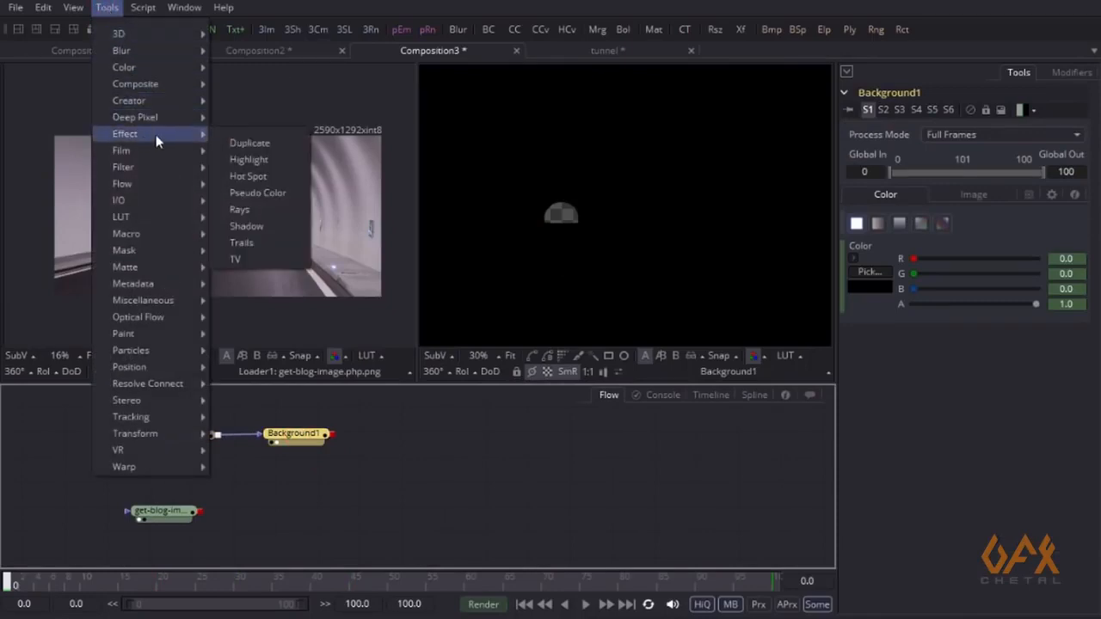
left_click(248, 243)
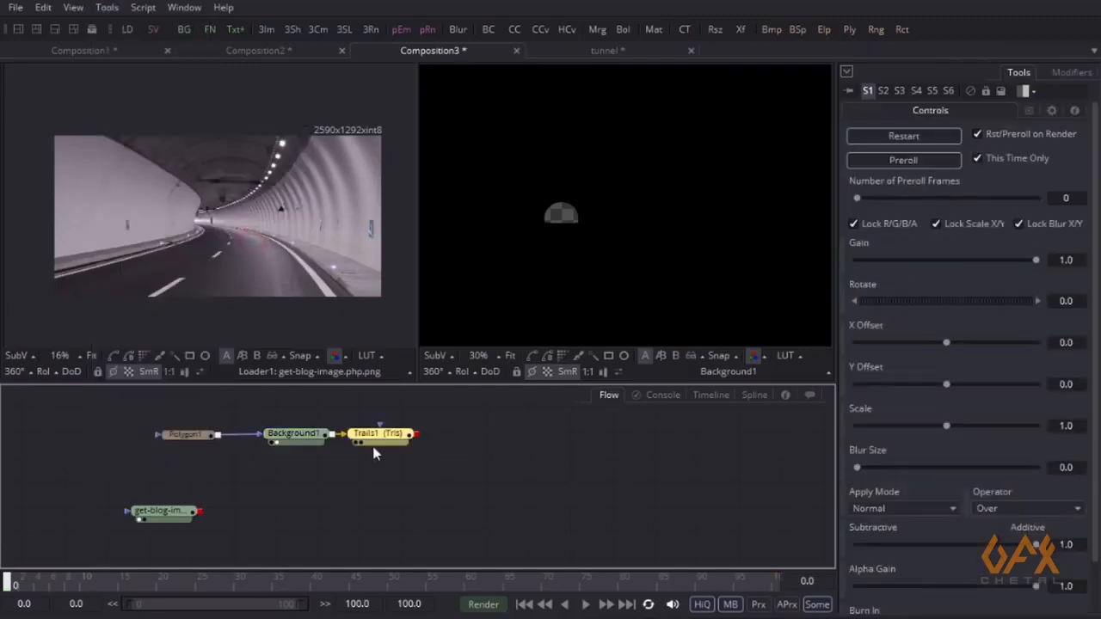
left_click_drag(376, 442, 389, 441)
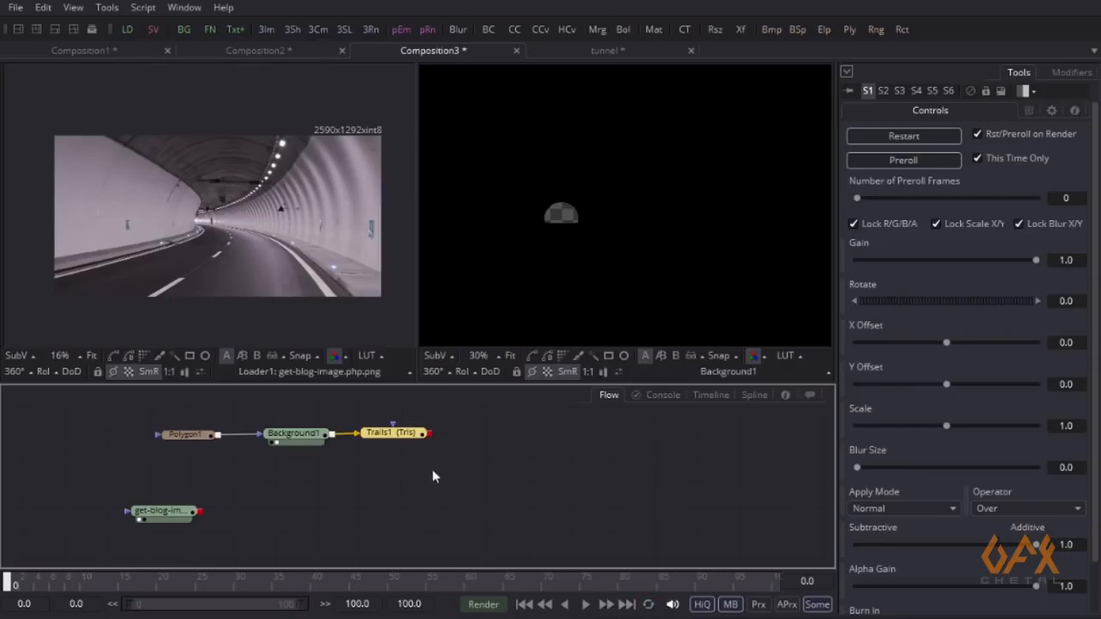
left_click_drag(396, 434, 522, 204)
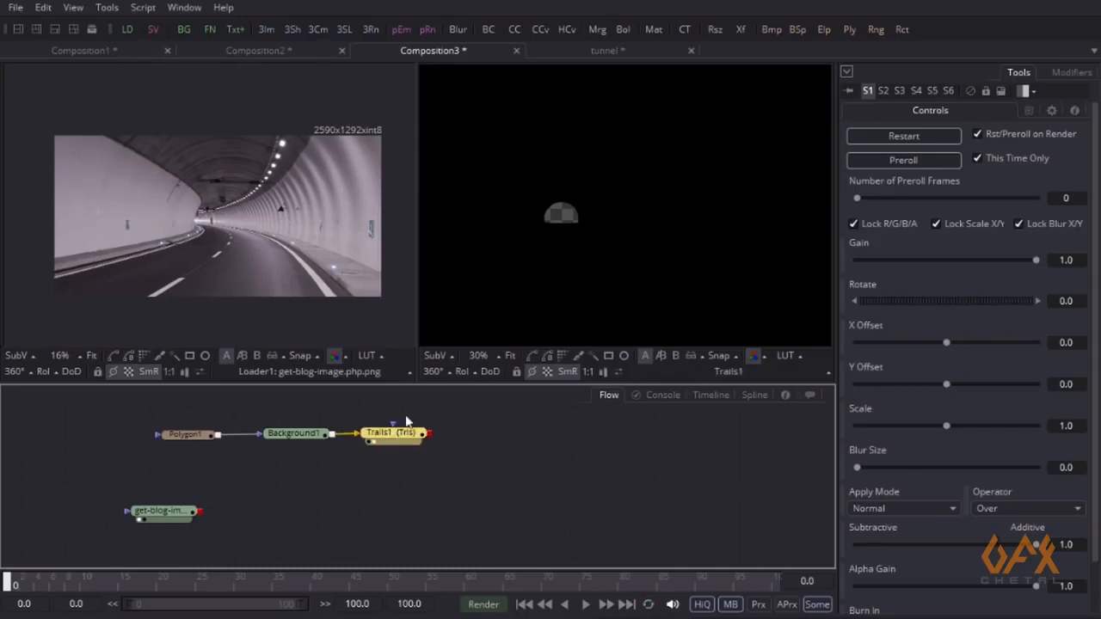
left_click_drag(645, 180, 688, 186)
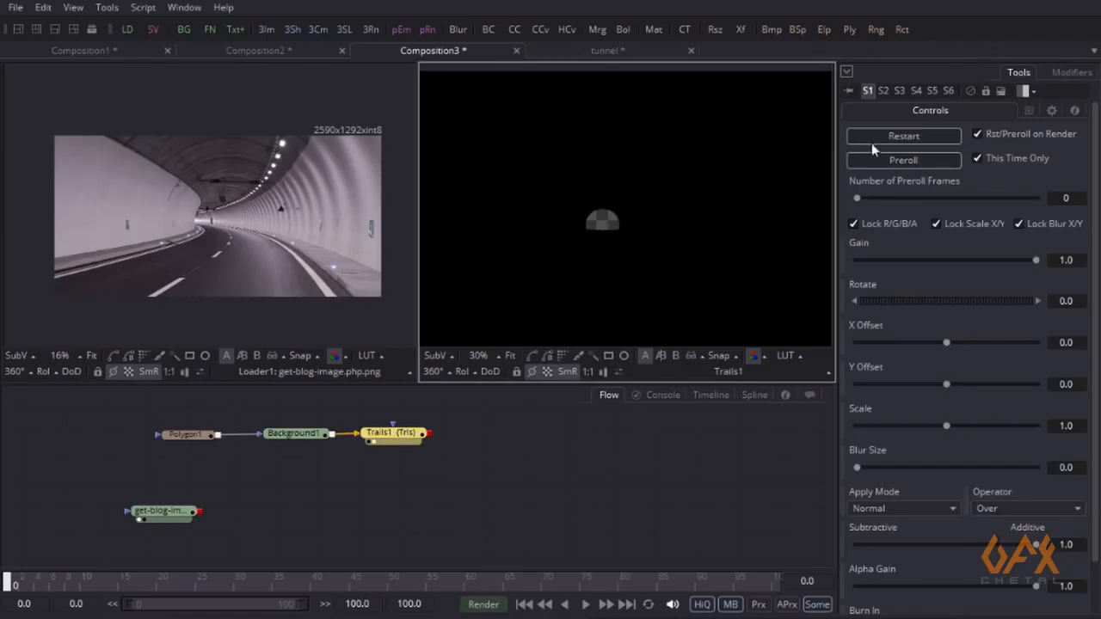
Restart the Trails effect and play the animation through to frame 100 with the second viewer's checker underlay turned off
left_click(880, 139)
left_click_drag(596, 221, 513, 238)
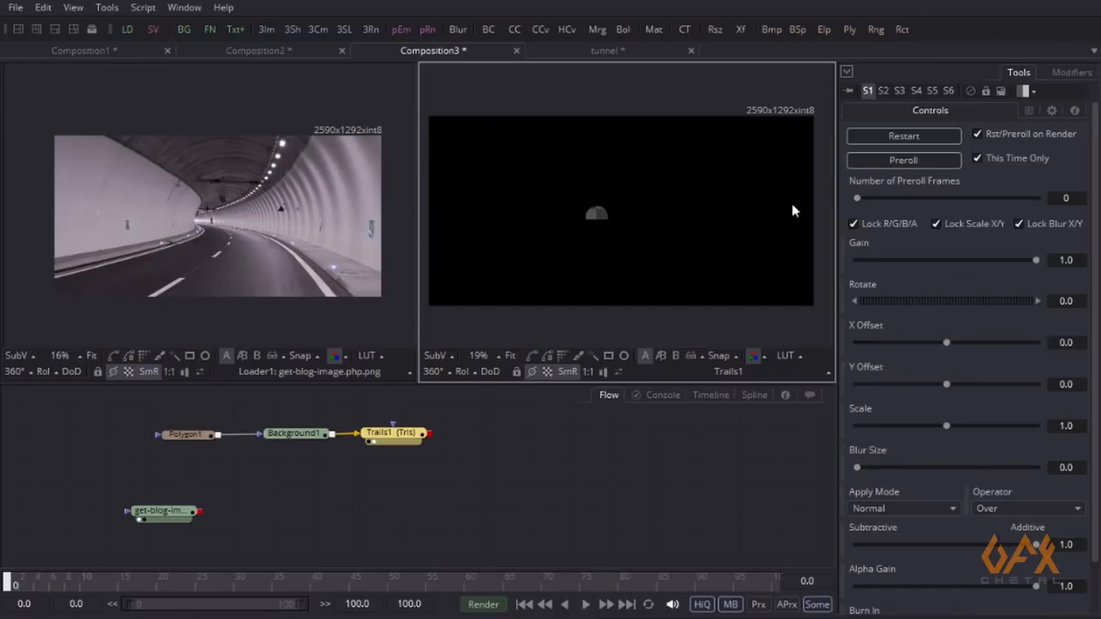
left_click(552, 373)
left_click(587, 605)
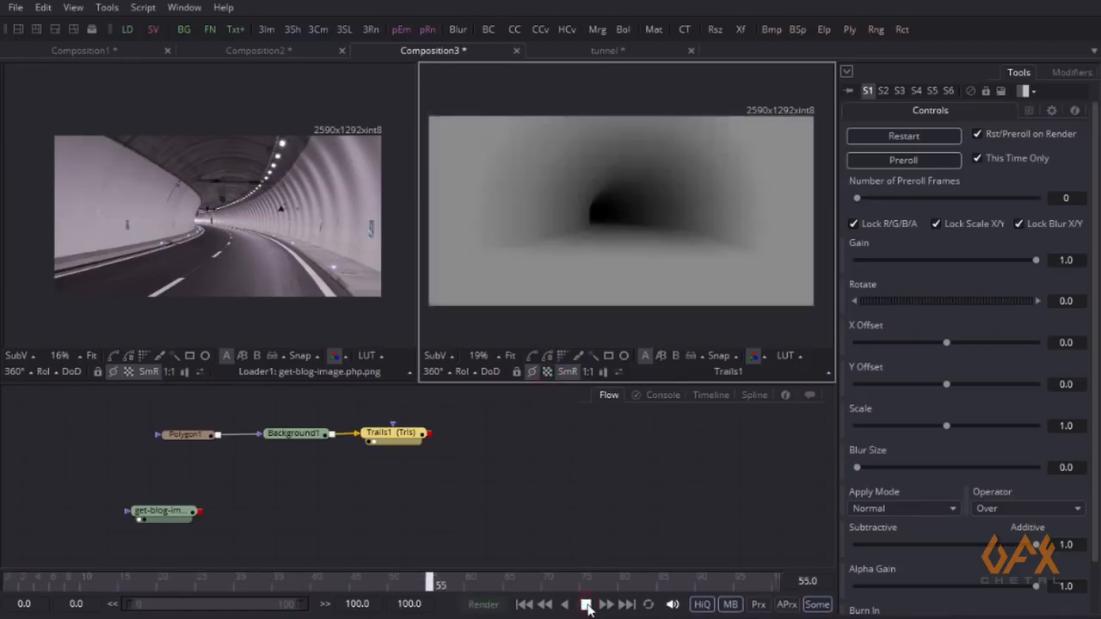
scroll(545, 270, "up", 5)
mouse_move(563, 237)
left_mouse_down()
mouse_move(707, 248)
mouse_move(528, 257)
mouse_move(582, 263)
mouse_move(564, 264)
mouse_move(573, 251)
left_mouse_up()
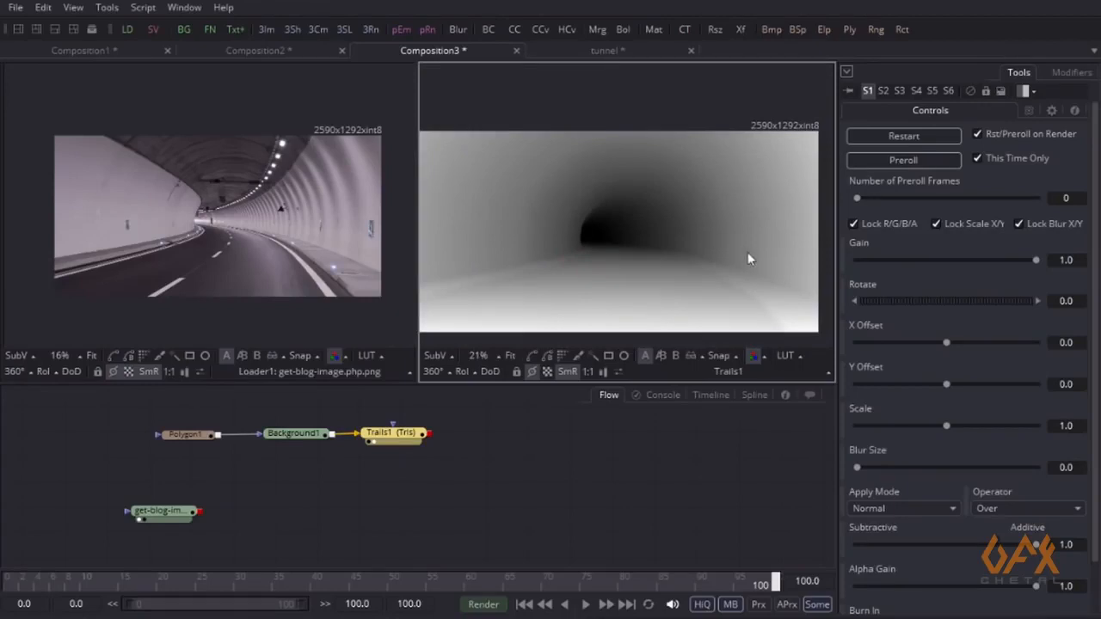
Merge a new black Background over the Trails1 output and place it above the Merge node
left_click_drag(197, 211, 138, 252)
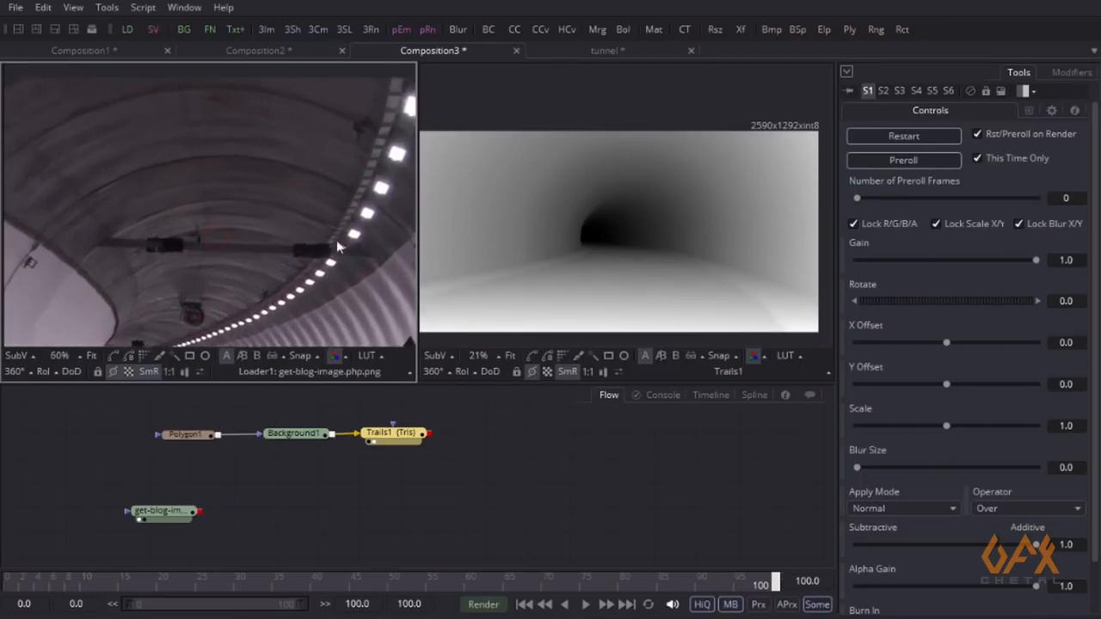
left_click_drag(391, 430, 346, 483)
left_click(407, 434)
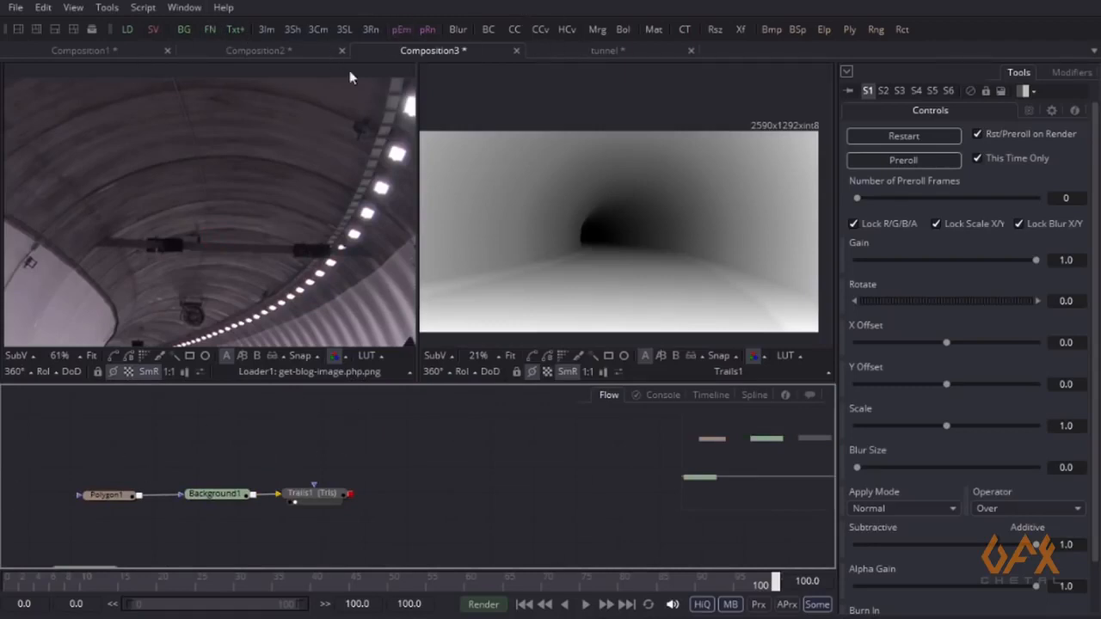
left_click_drag(268, 209, 253, 249)
left_click_drag(81, 483, 177, 426)
left_click_drag(174, 515, 172, 248)
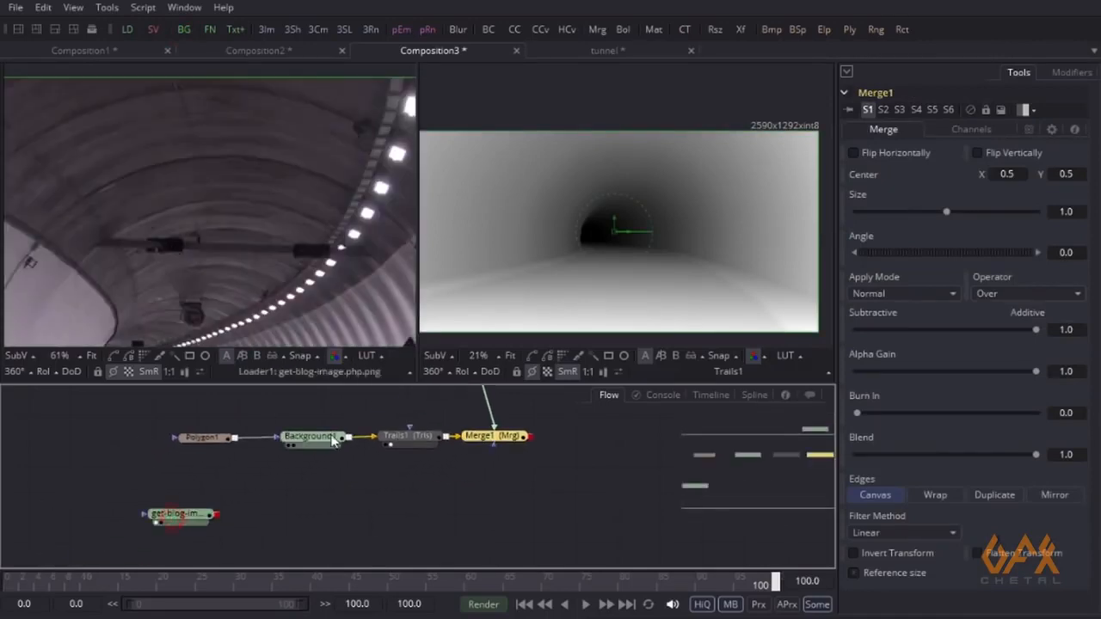
left_click_drag(434, 395, 275, 426)
left_click(311, 404)
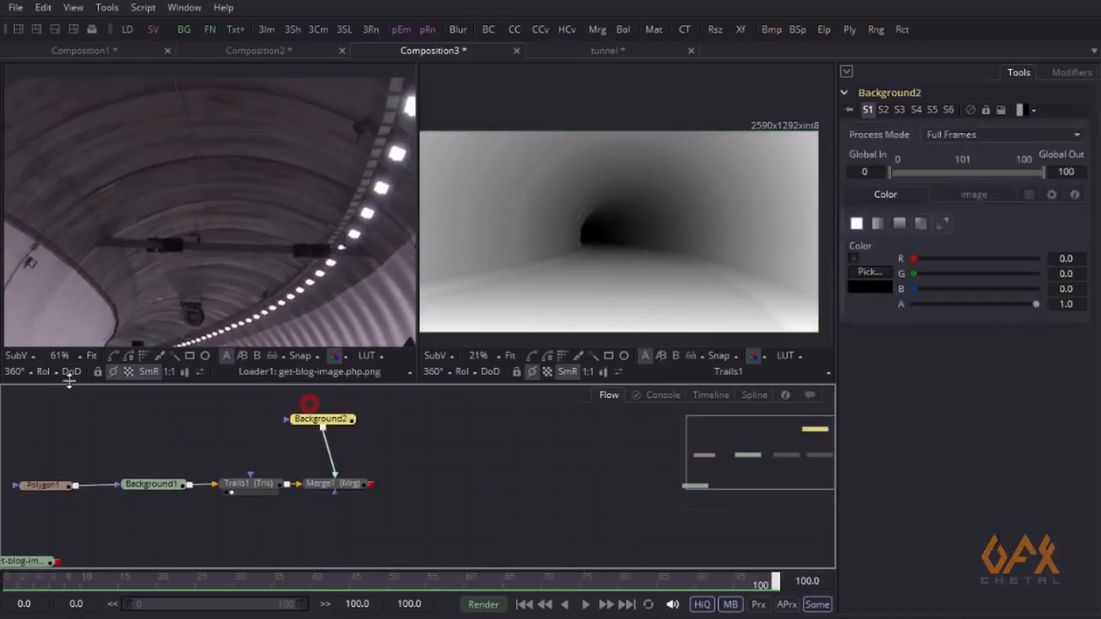
Mask Background2 with a new polygon and trace the ceiling beam's lower edge from its left end to its right end
left_click(112, 355)
scroll(81, 233, "up", 5)
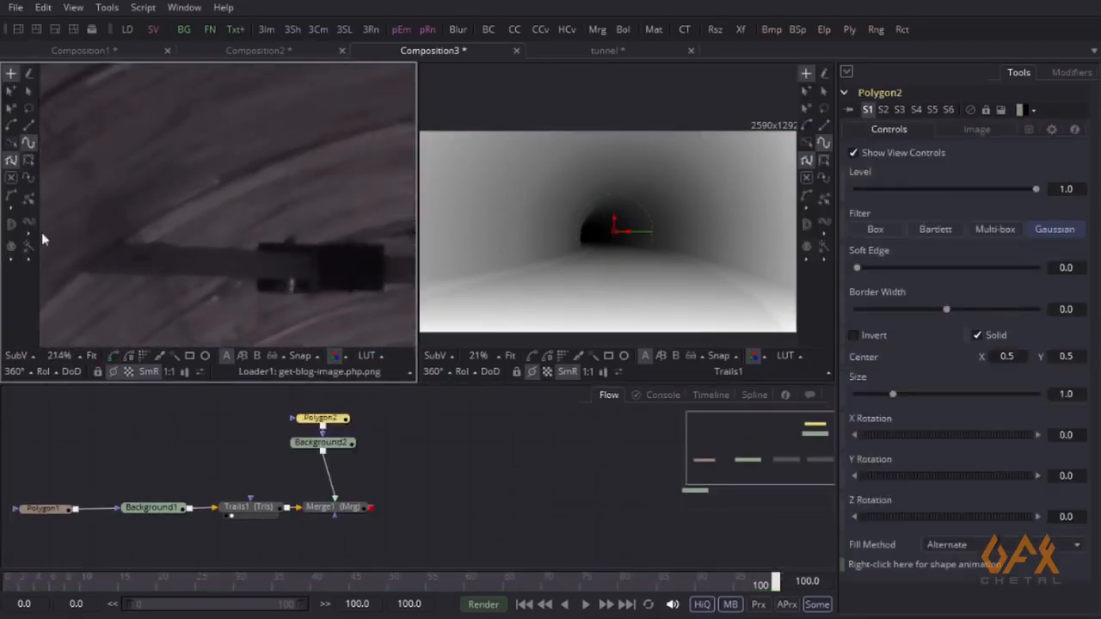
left_click(118, 239)
scroll(235, 275, "up", 3)
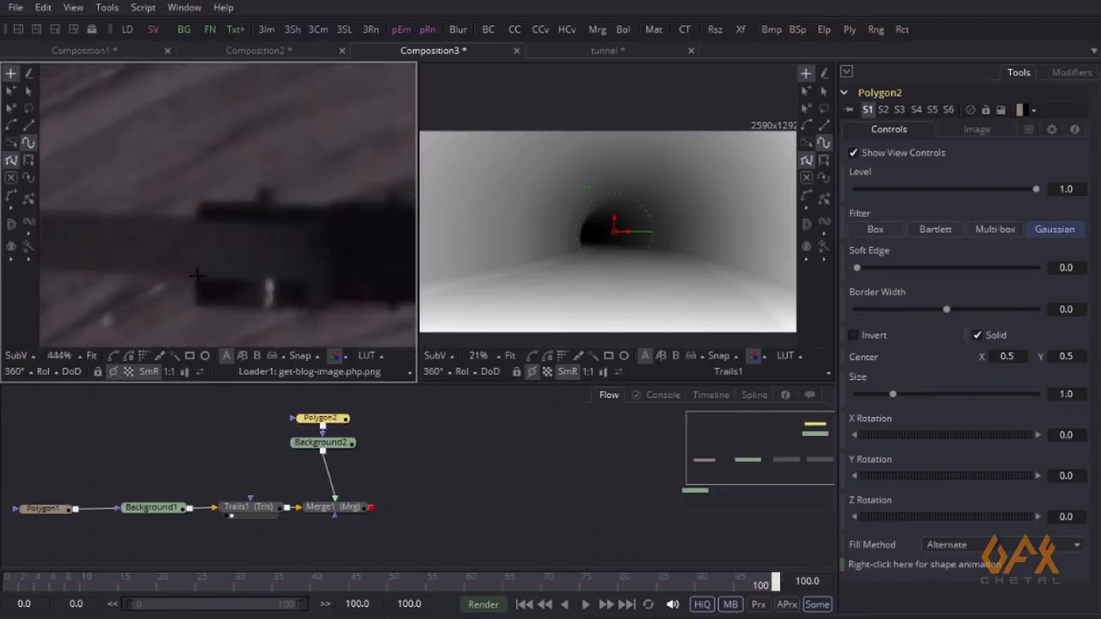
left_click_drag(257, 275, 181, 280)
scroll(181, 280, "down", 2)
left_click_drag(388, 275, 139, 306)
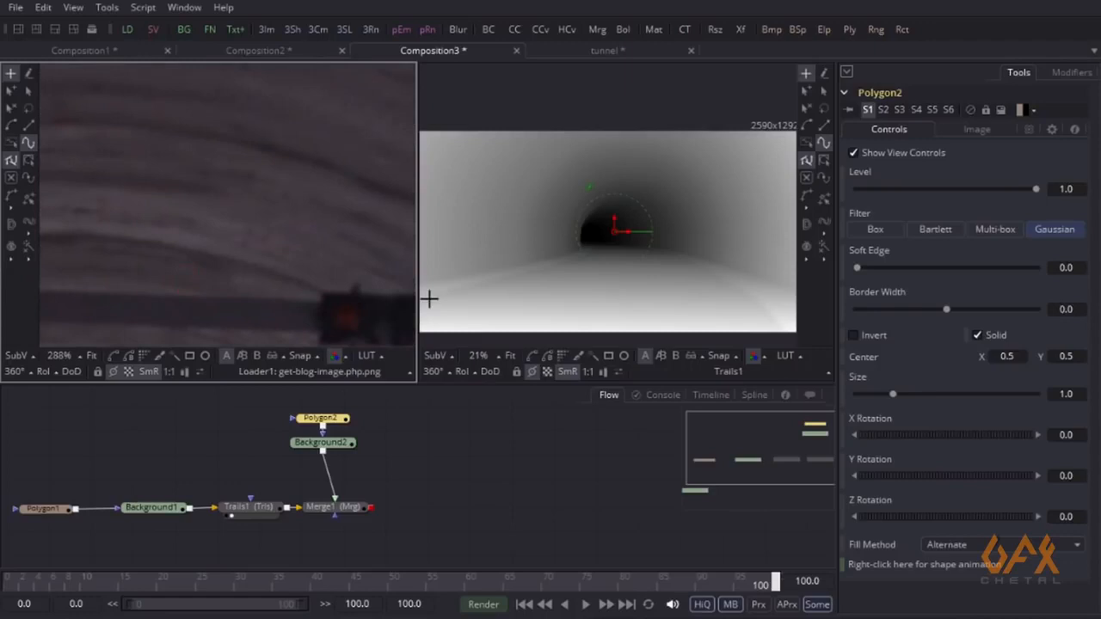
left_click_drag(429, 299, 656, 285)
left_click_drag(201, 305, 104, 306)
left_click_drag(401, 310, 180, 308)
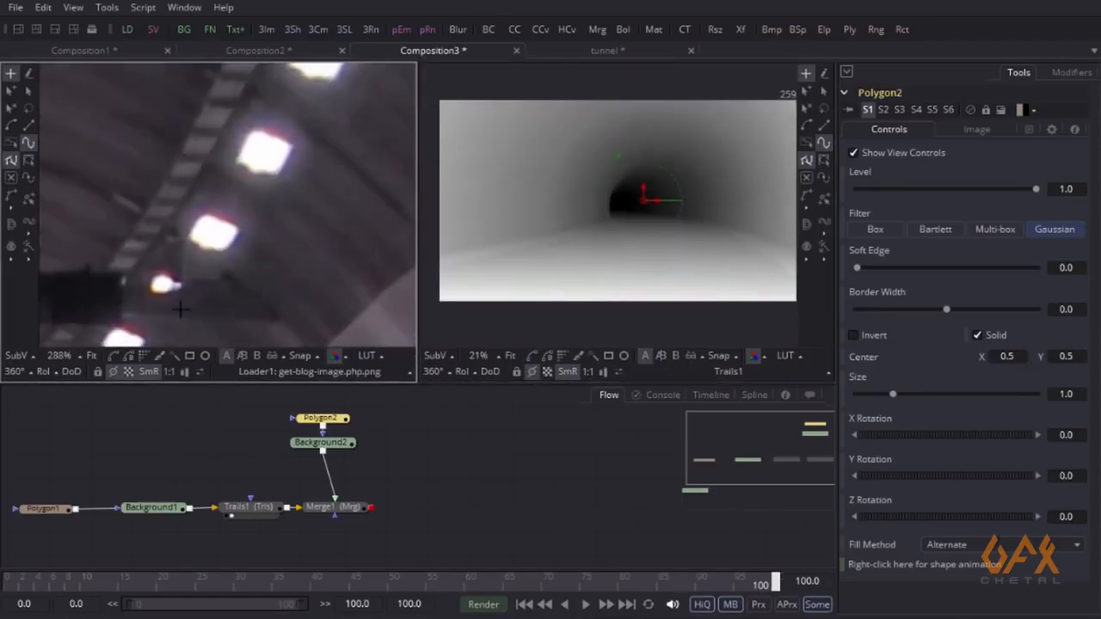
left_click(278, 319)
Trace back along the ceiling beam's upper edge and close the Polygon2 outline at its left end
left_click(230, 281)
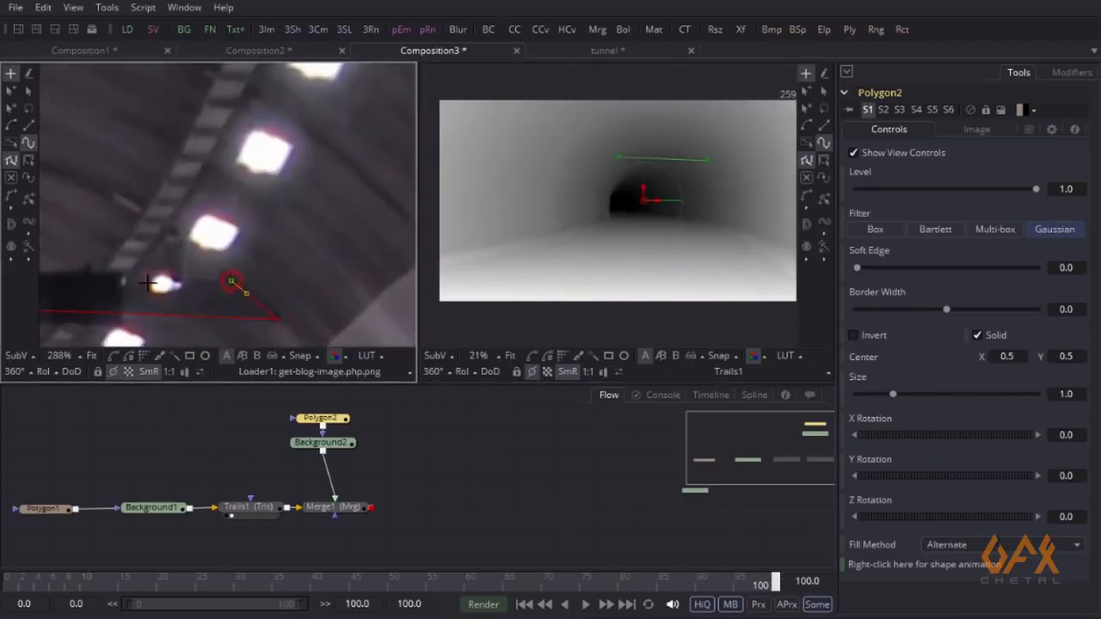
scroll(148, 283, "down", 3)
left_click_drag(148, 283, 360, 292)
scroll(285, 270, "down", 2)
left_click_drag(51, 258, 152, 246)
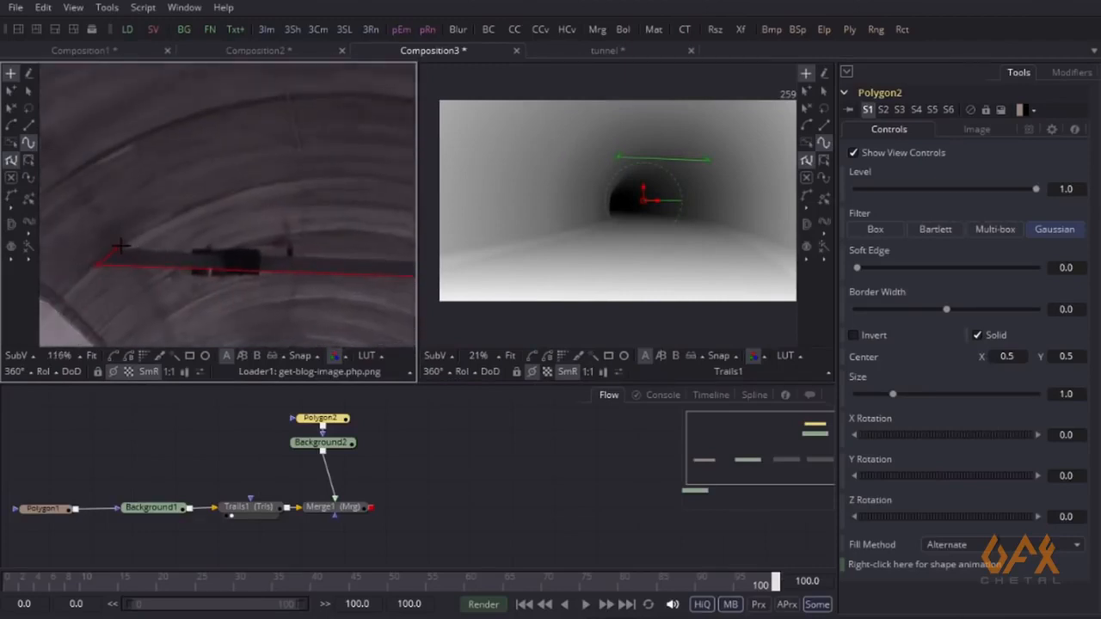
left_click(118, 250)
Place Polygon2 farther from Background2, add another polygon mask after it, and outline the dark box on the beam's left half
scroll(172, 283, "up", 4)
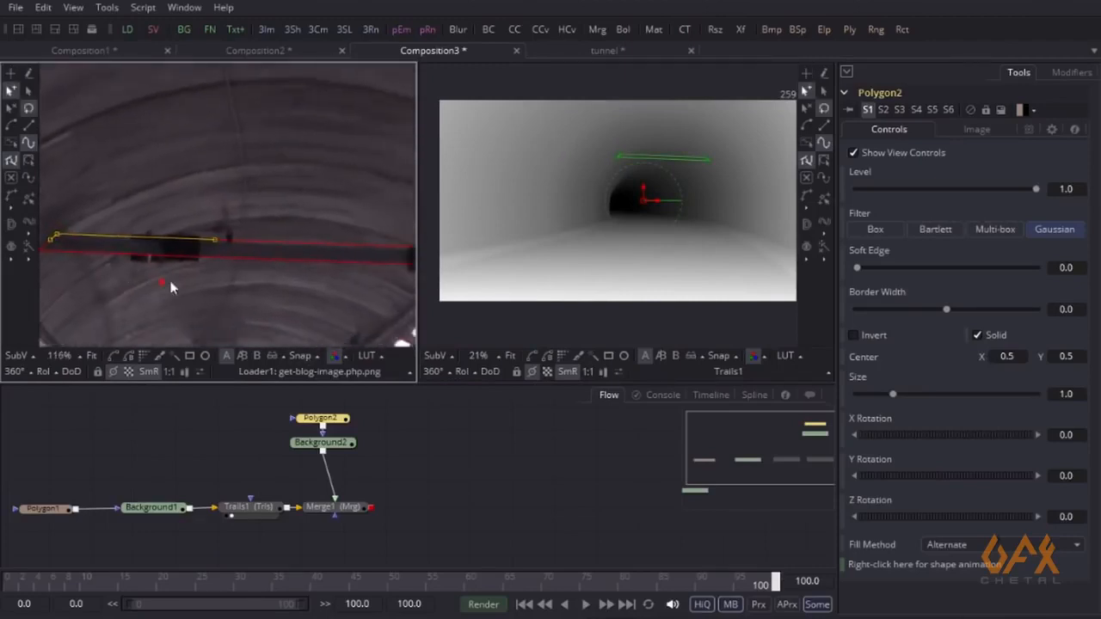
left_click_drag(300, 421, 141, 420)
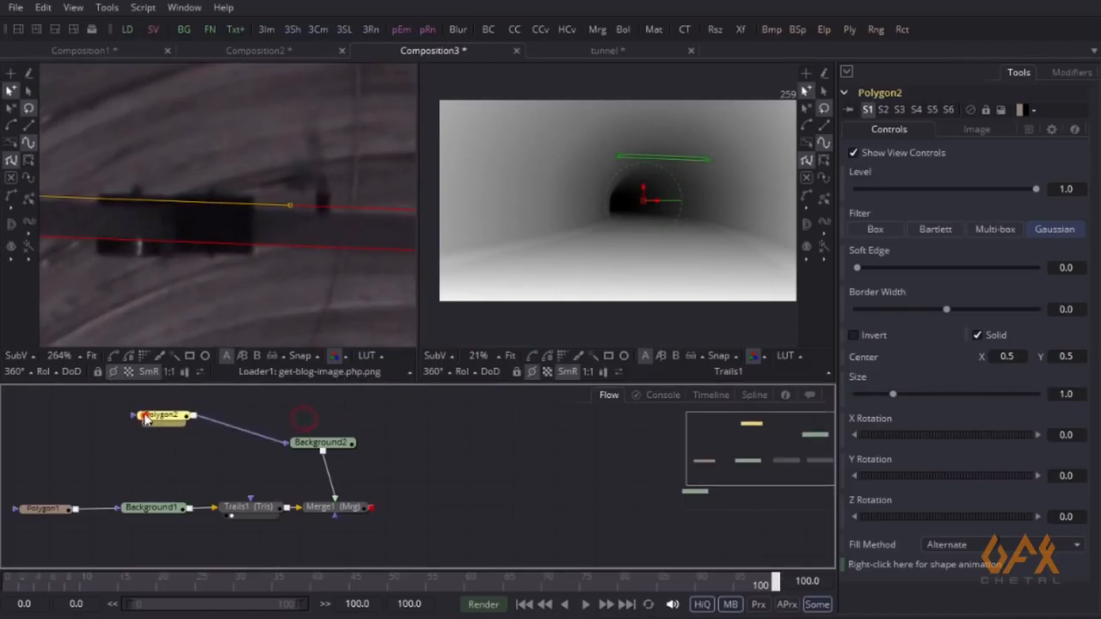
left_click(112, 355)
scroll(109, 173, "up", 4)
left_click(114, 173)
left_click(108, 302)
left_click_drag(377, 301, 208, 300)
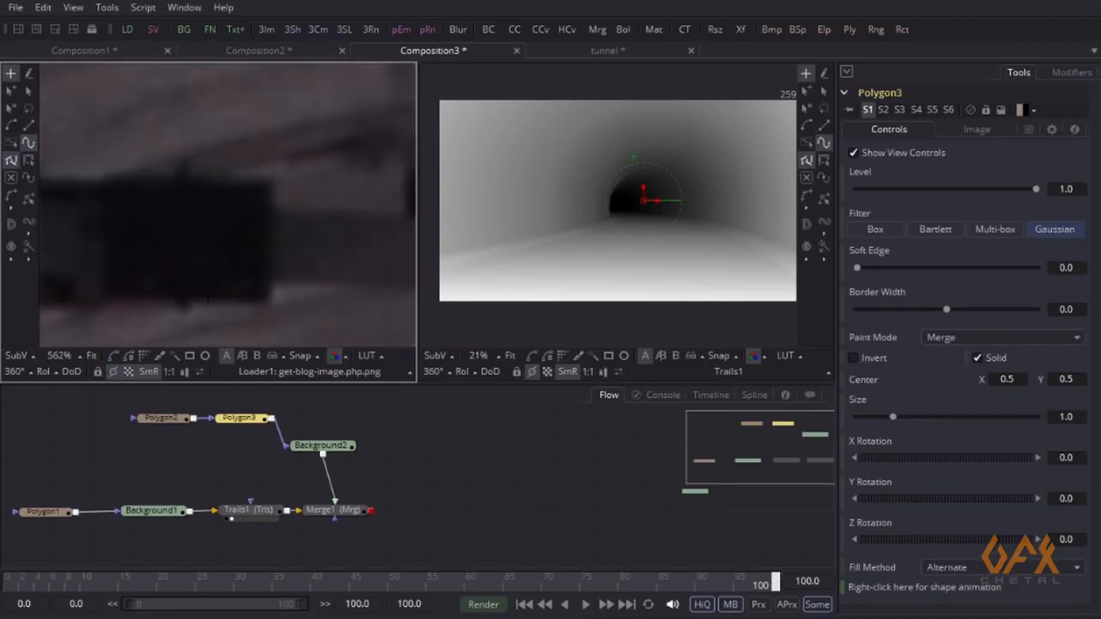
left_click(269, 300)
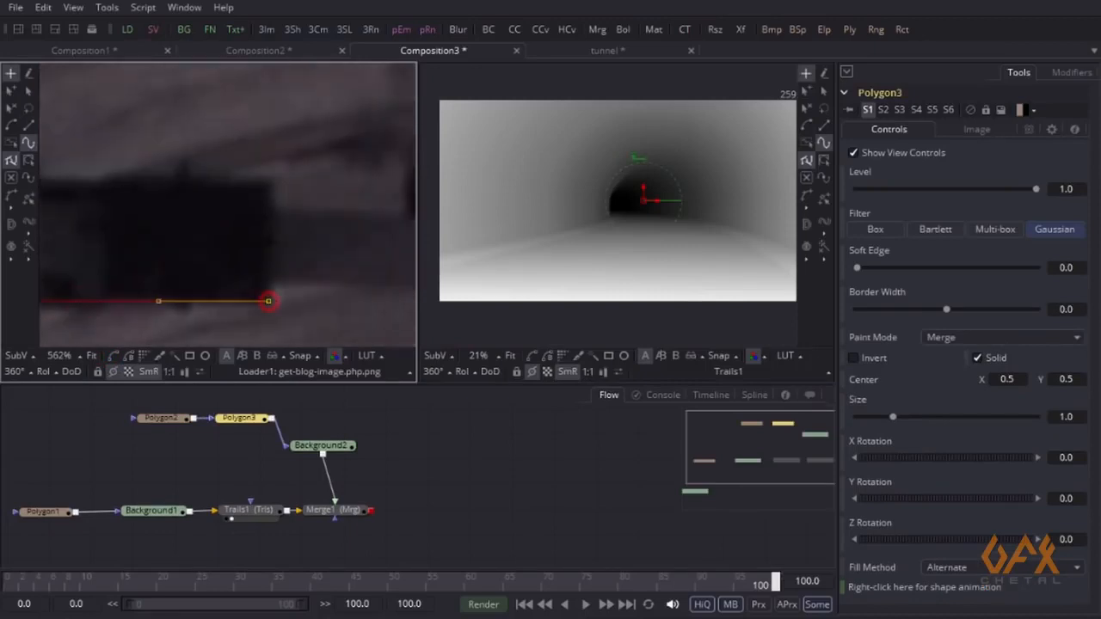
left_click(270, 181)
scroll(270, 183, "down", 2)
left_click_drag(148, 194, 124, 242)
left_click(168, 195)
scroll(129, 242, "down", 4)
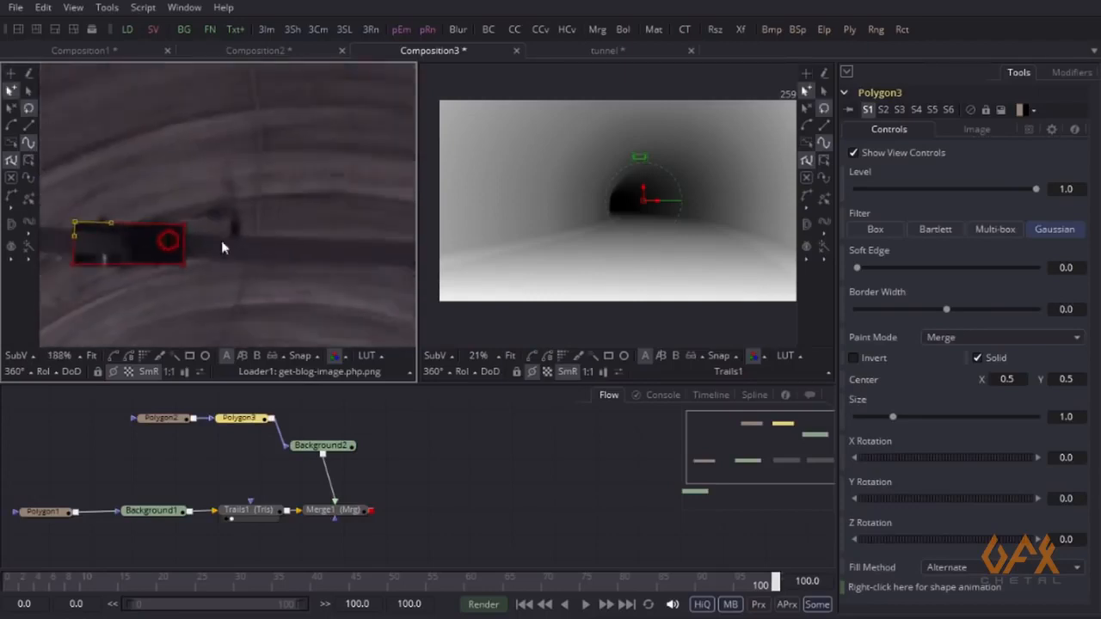
Show Polygon2 in the second viewer and add a polygon mask after Polygon3 around the small dark bracket above the beam
left_click_drag(228, 240, 80, 245)
scroll(286, 231, "up", 4)
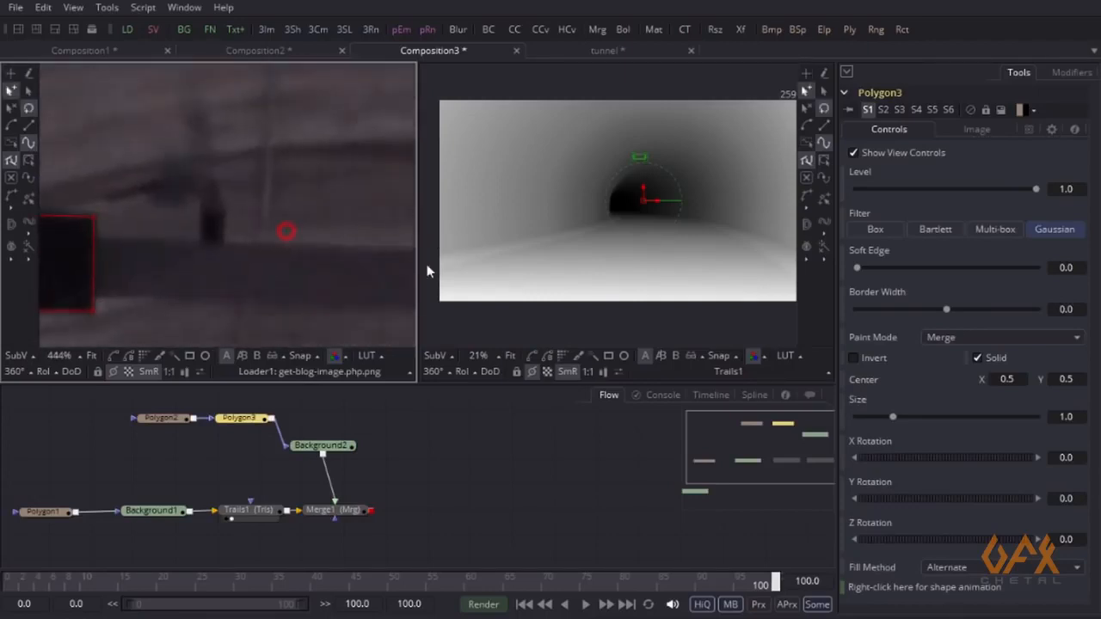
left_click(150, 426)
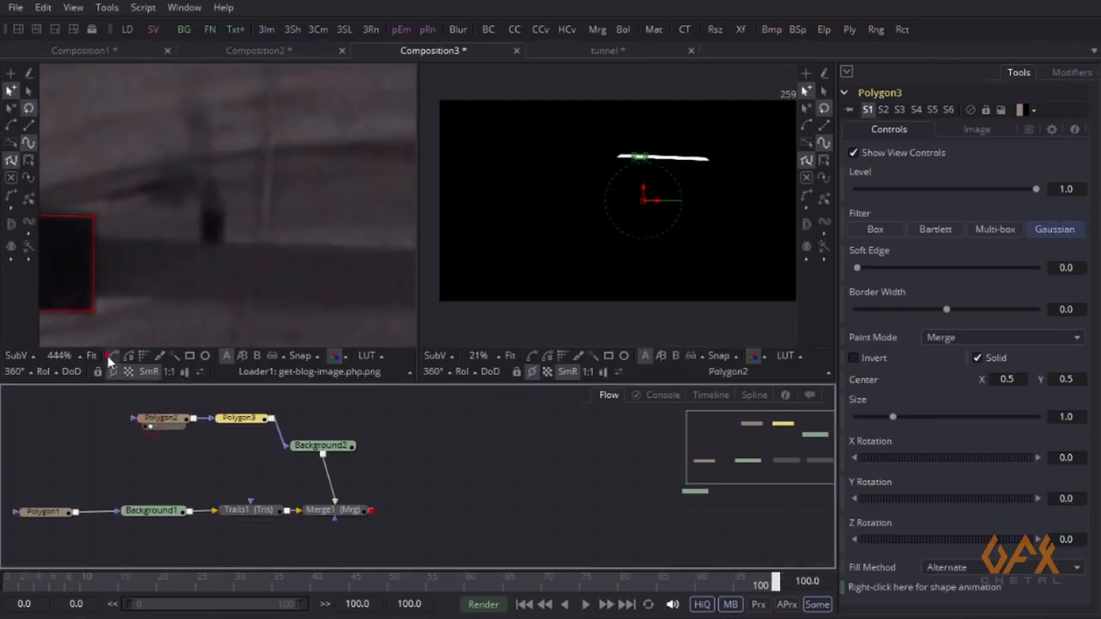
left_click(113, 356)
left_click_drag(252, 203, 245, 191)
scroll(177, 195, "up", 4)
left_click(215, 188)
left_click(215, 289)
left_click(272, 285)
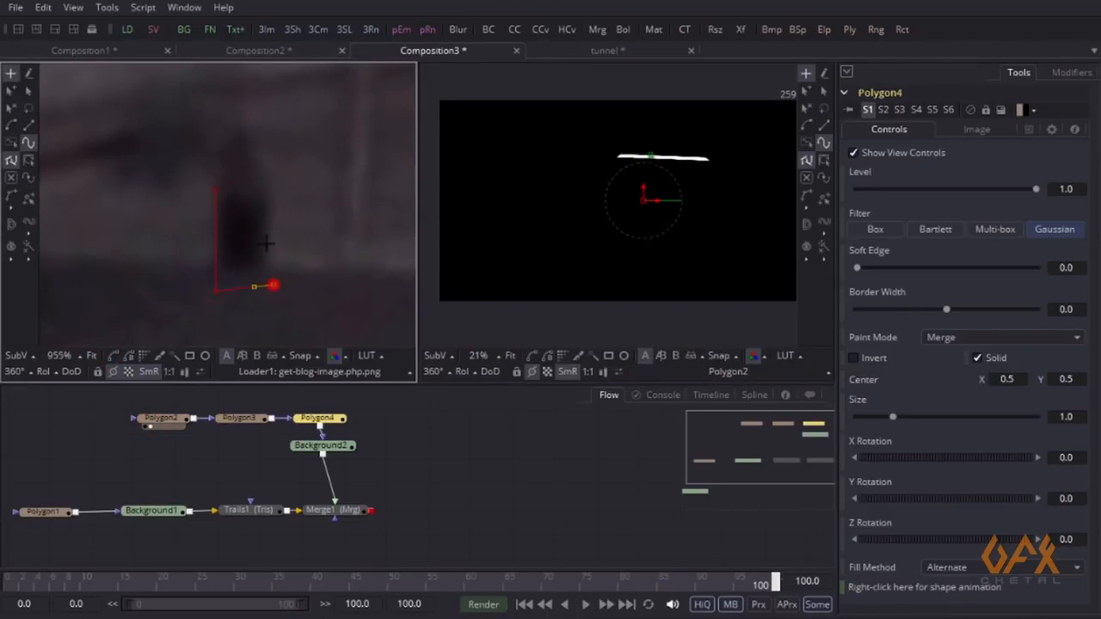
left_click(218, 191)
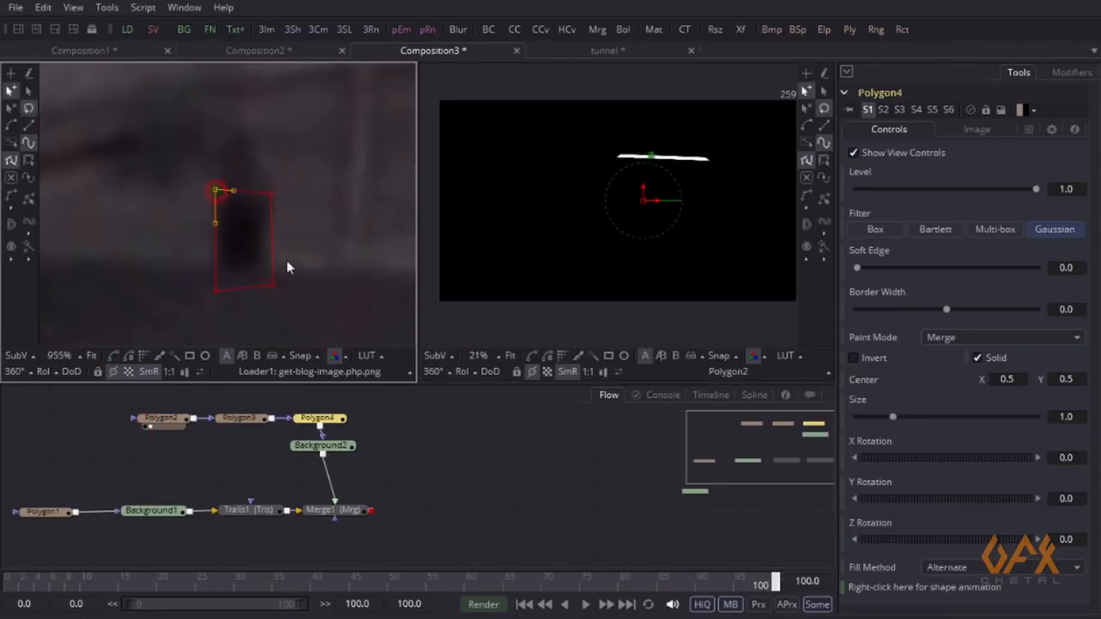
Add a further polygon mask after Polygon4 and outline the dark box near the beam's right end
scroll(284, 265, "down", 6)
left_click_drag(378, 277, 110, 247)
scroll(110, 247, "up", 1)
left_click(113, 355)
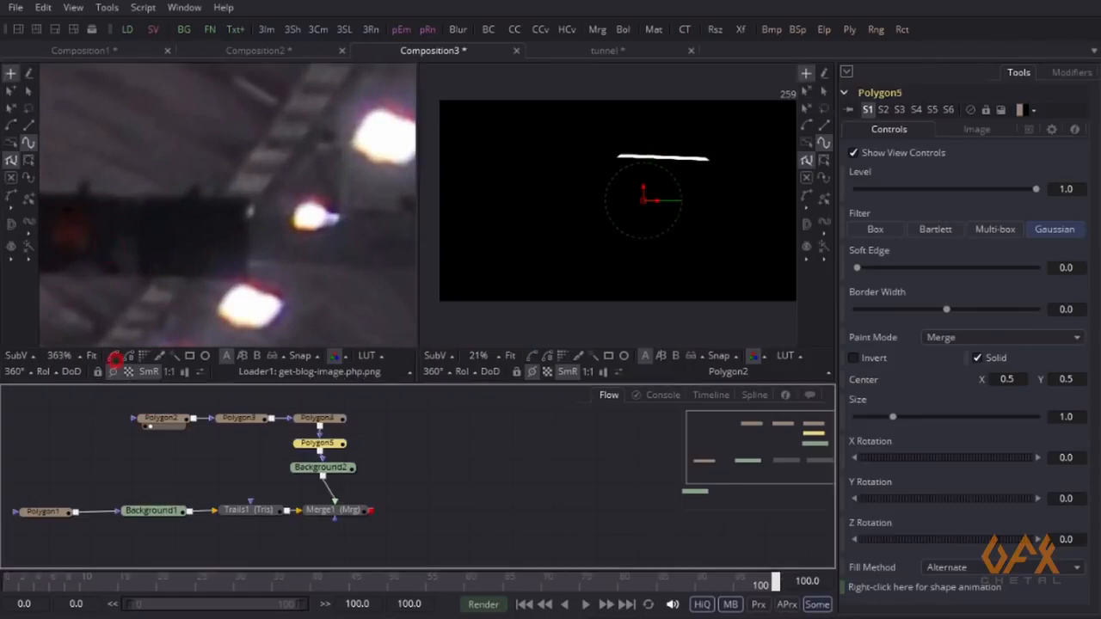
left_click(196, 183)
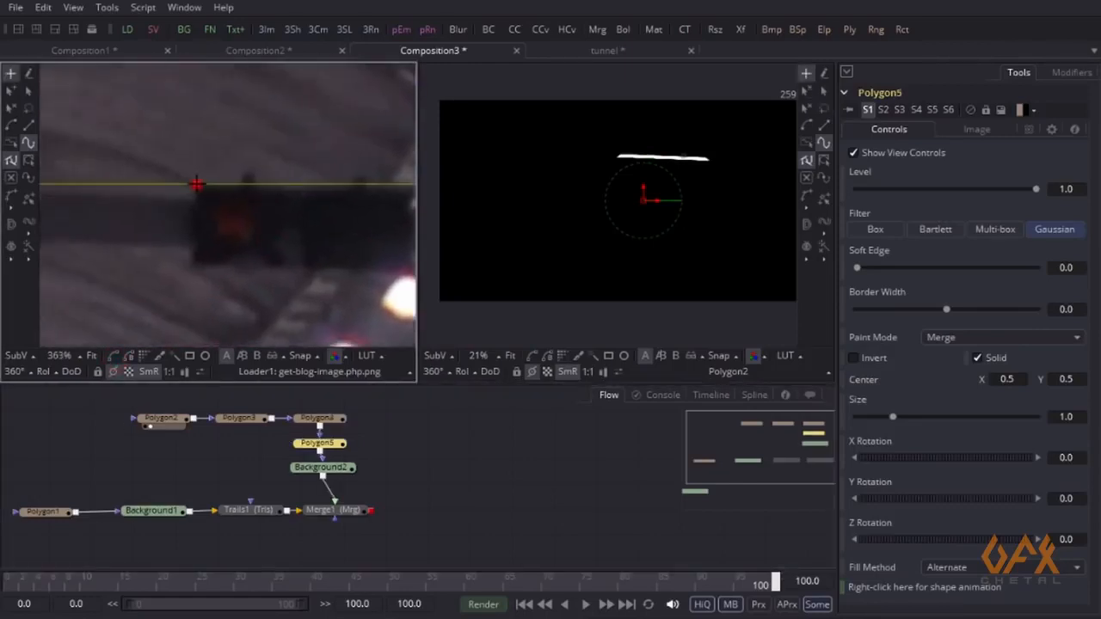
left_click(193, 264)
left_click_drag(318, 268, 168, 267)
left_click(264, 270)
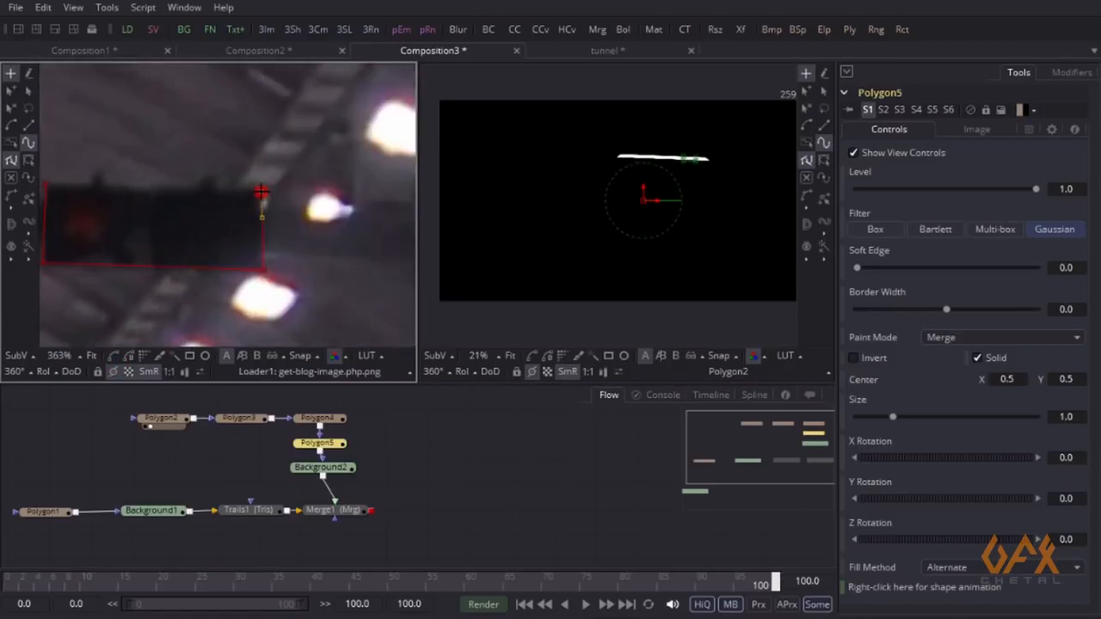
left_click(261, 192)
left_click(155, 187)
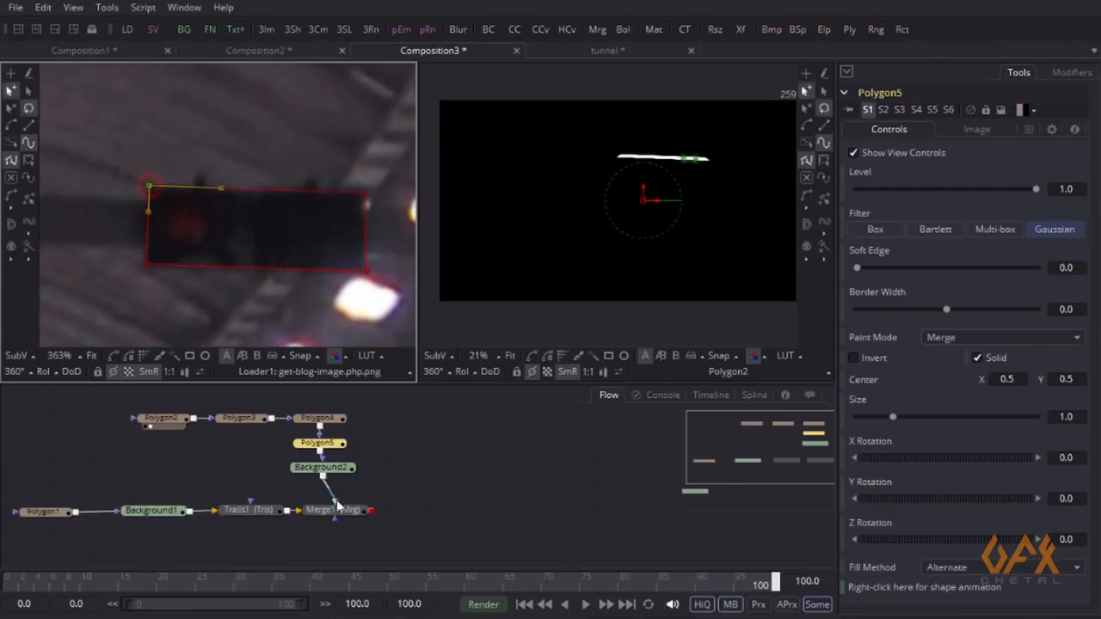
Display Merge1 in the second viewer and change Background2's fill from solid color to a gradient
left_click_drag(332, 509, 600, 175)
scroll(594, 218, "up", 8)
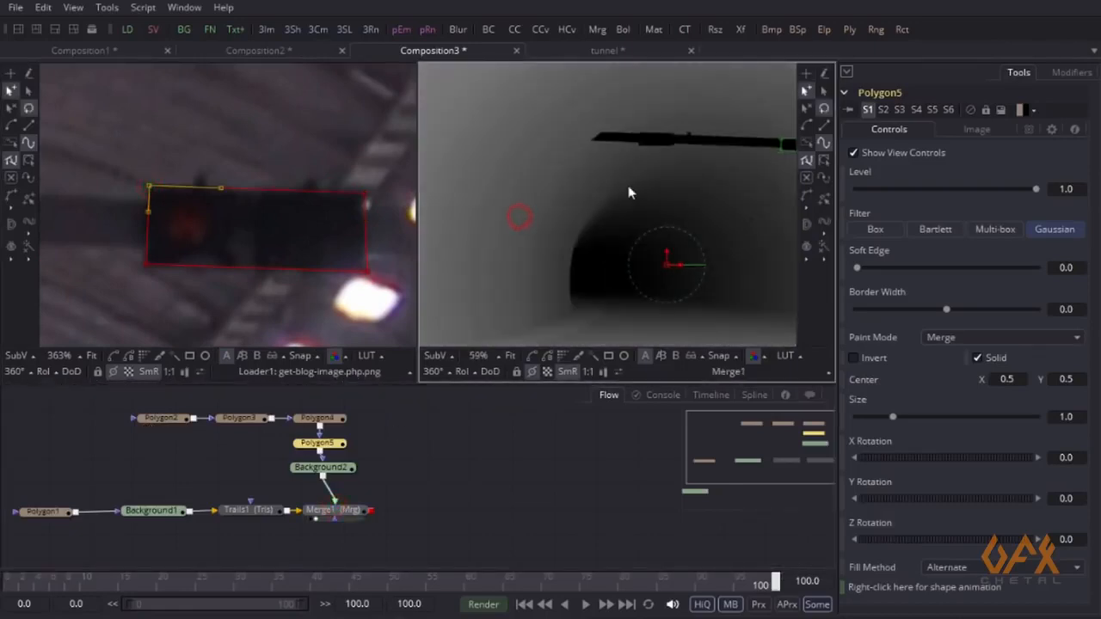
left_click(314, 471)
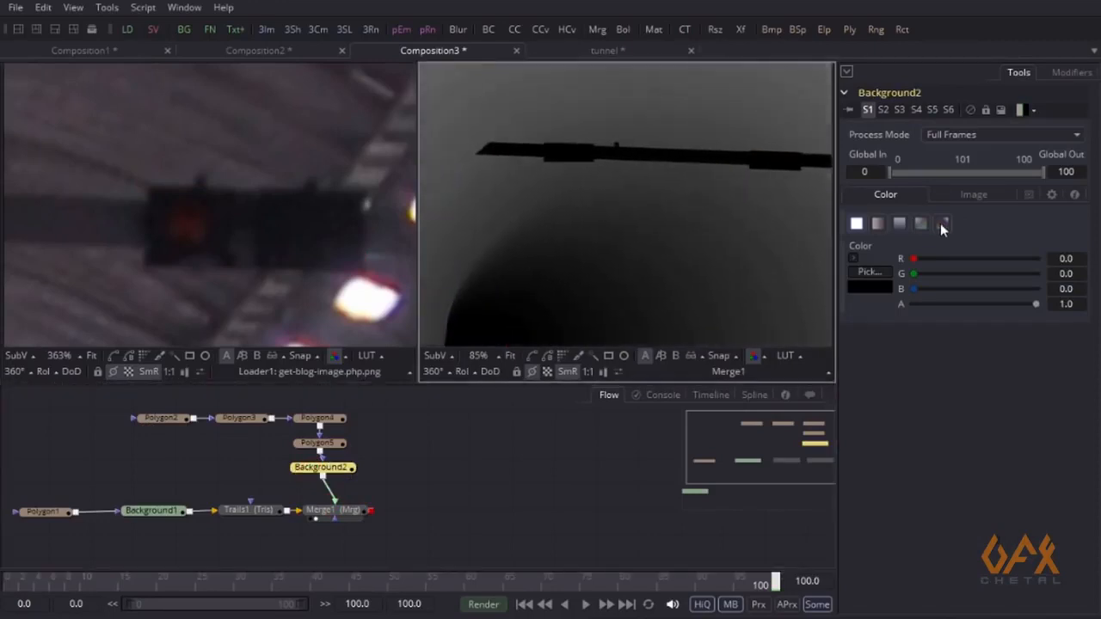
left_click(942, 224)
scroll(529, 206, "down", 3)
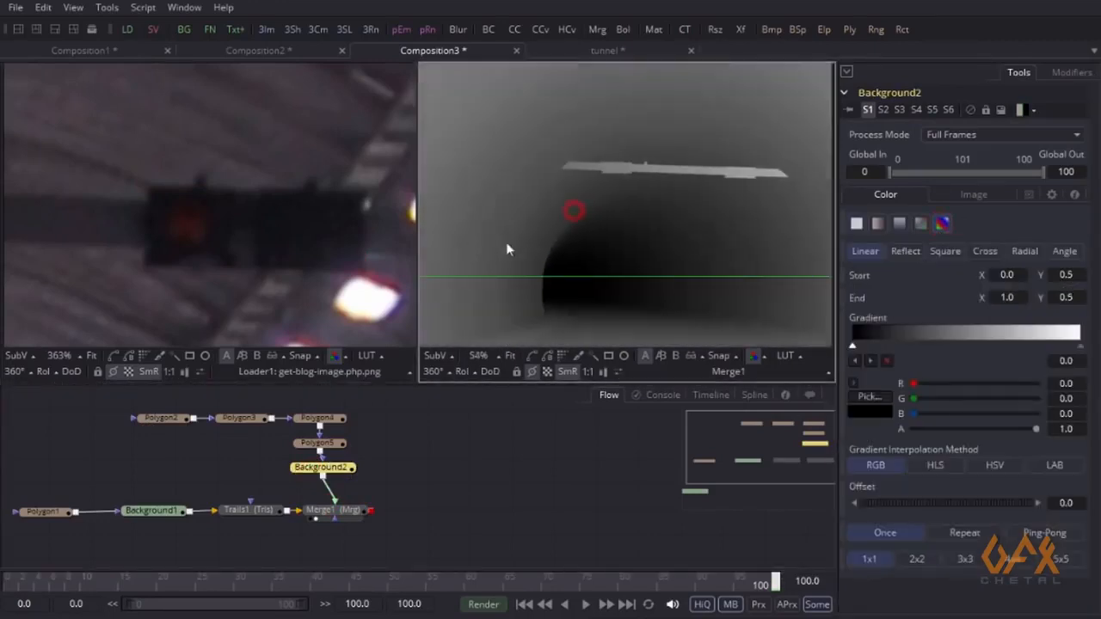
Align Background2's linear gradient with the beam, starting at about 0.442, 0.726 on its left end and ending at about 0.654, 0.708
left_click_drag(490, 241, 631, 212)
scroll(632, 211, "down", 2)
left_click_drag(538, 240, 633, 241)
scroll(633, 242, "down", 2)
left_click_drag(532, 239, 490, 231)
left_click_drag(805, 260, 695, 181)
left_click_drag(695, 181, 815, 185)
left_click_drag(560, 177, 855, 193)
left_click_drag(503, 224, 510, 224)
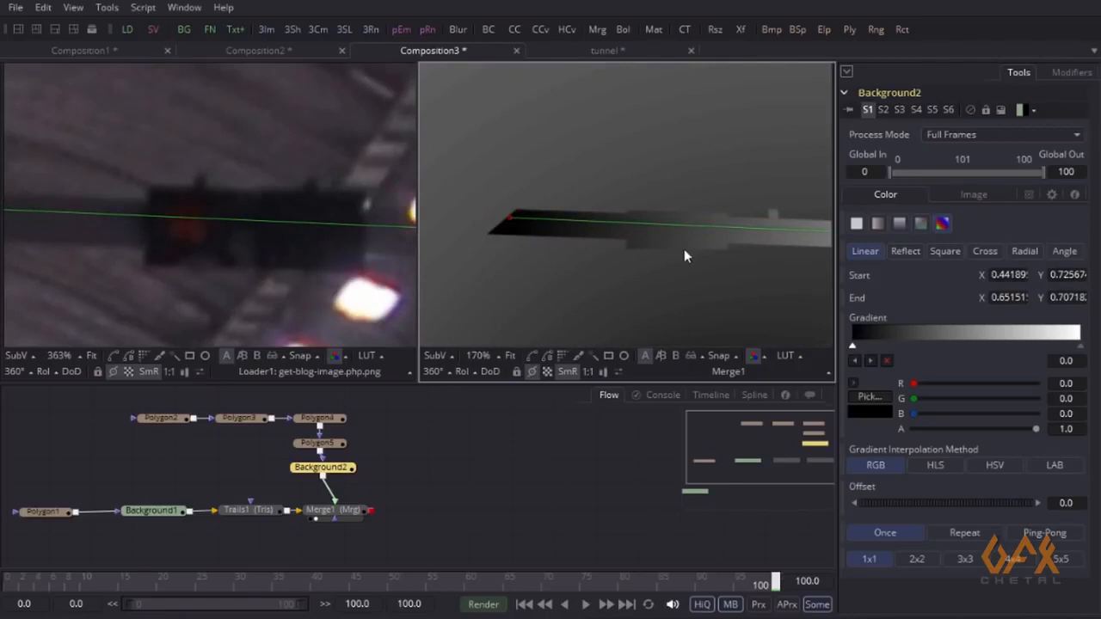
left_click_drag(685, 250, 429, 251)
left_click_drag(658, 262, 487, 262)
left_click_drag(797, 254, 798, 244)
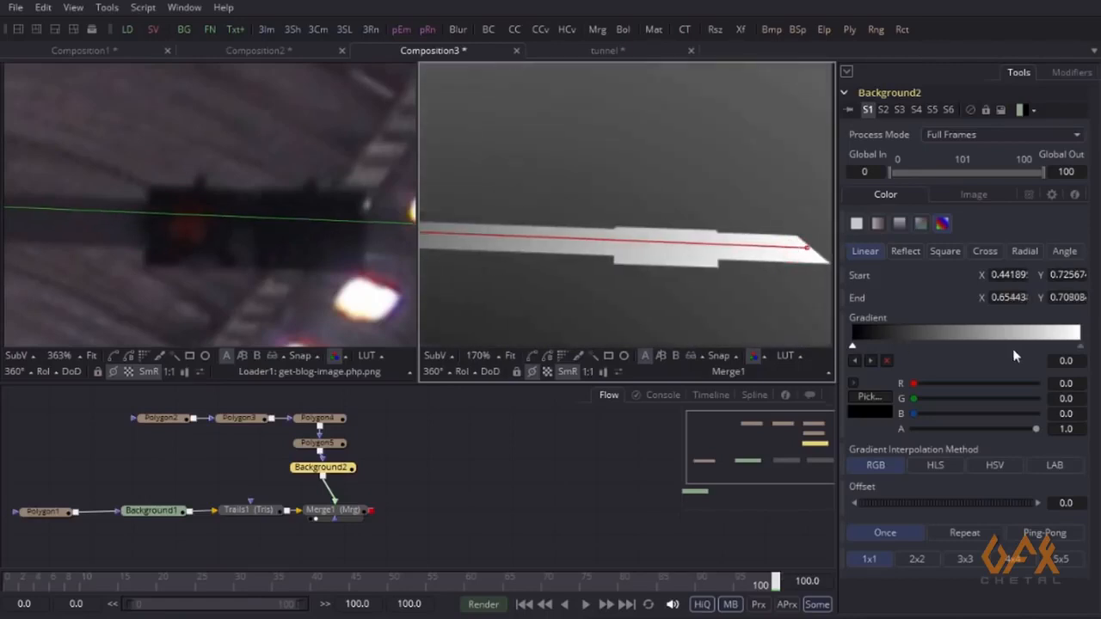
Sample the tunnel gray beside the beam's right end, about 0.31, as the gradient's end color
left_click(1081, 347)
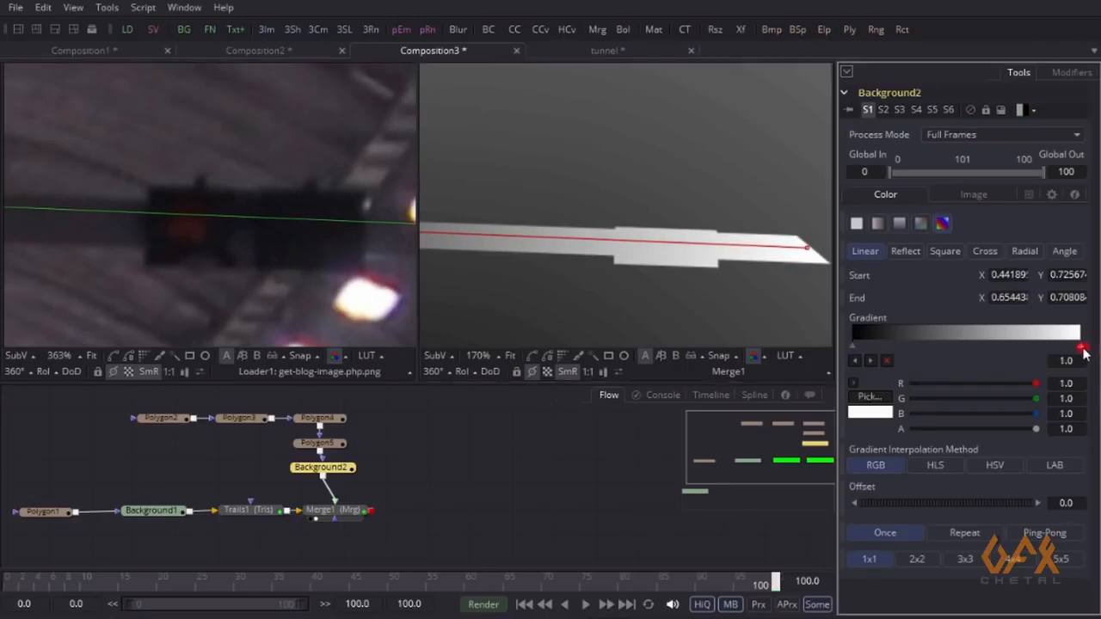
left_click_drag(839, 250, 828, 241)
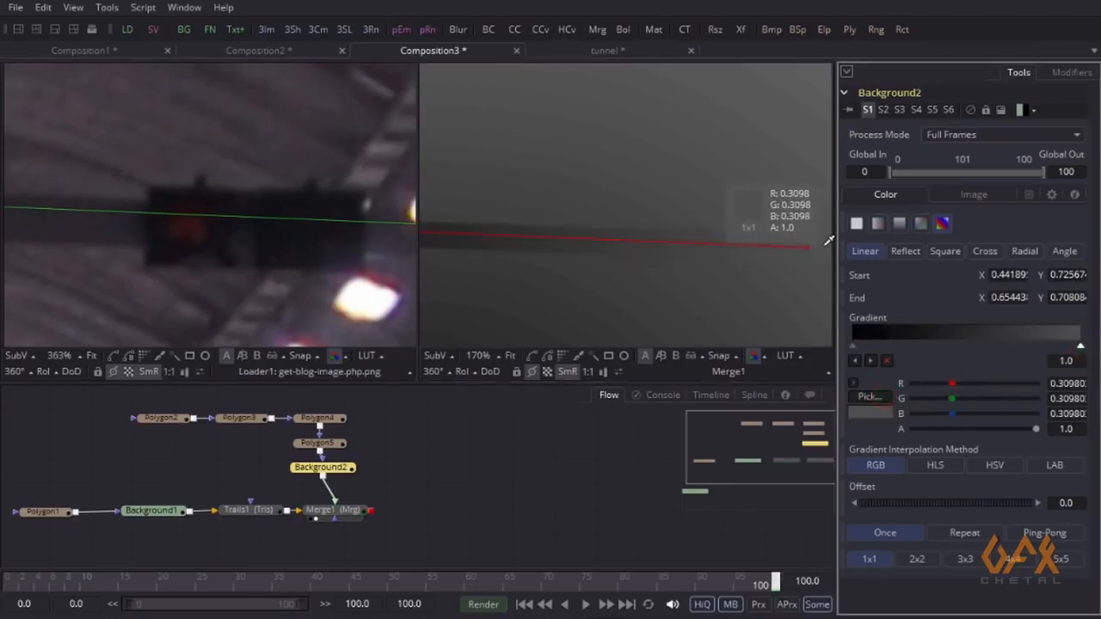
scroll(636, 271, "down", 3)
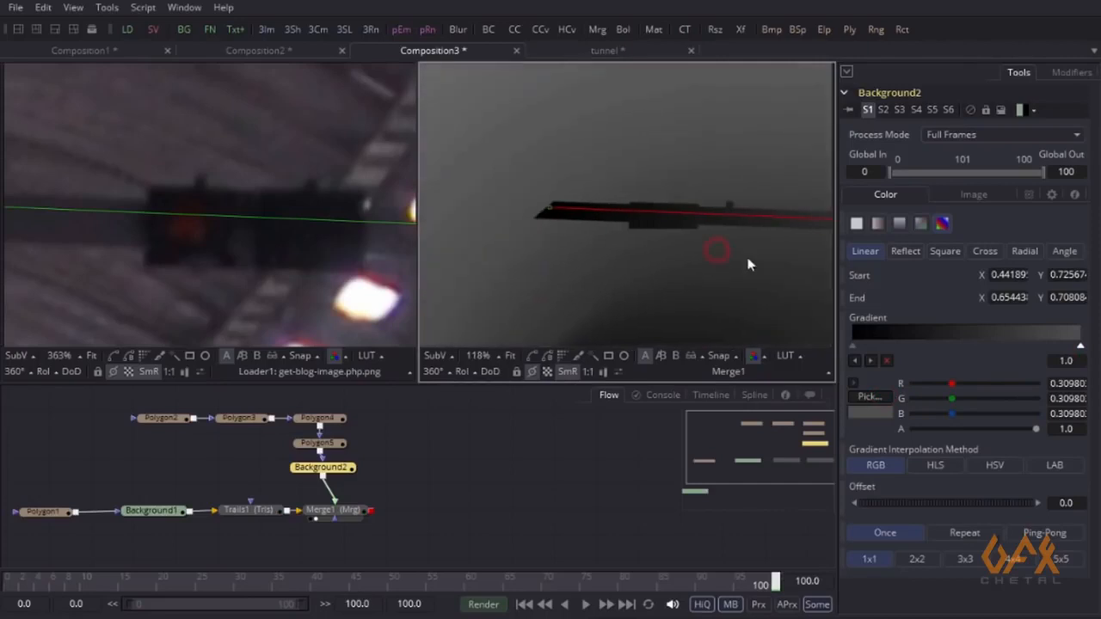
Sample a gray of about 0.302 from the depth map for the gradient's start color, and check the beam within the whole tunnel
scroll(688, 257, "up", 4)
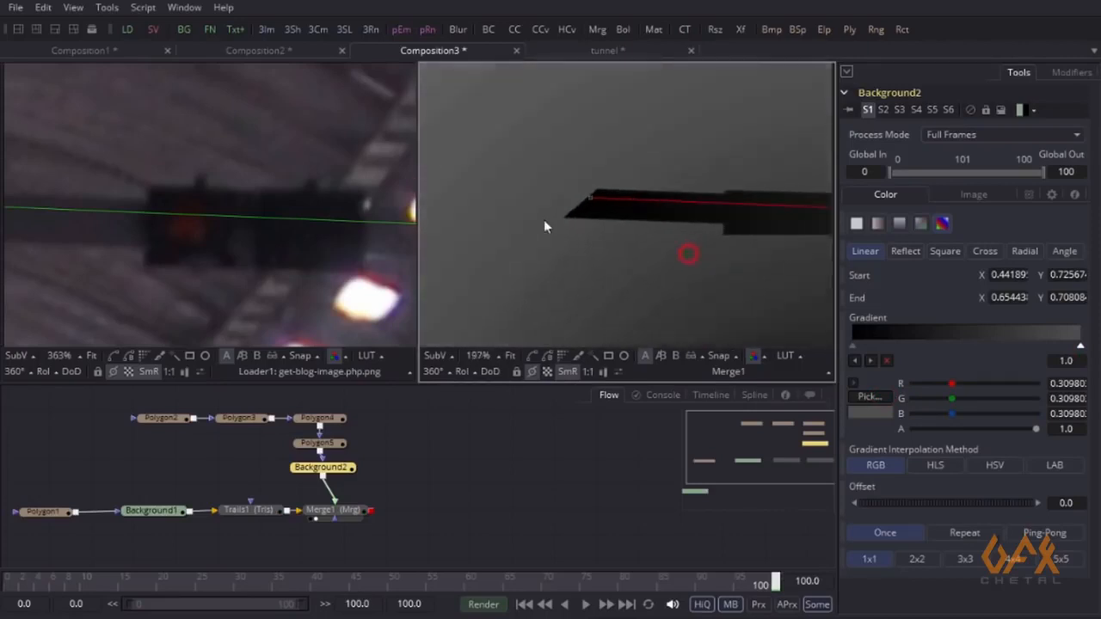
left_click(854, 347)
left_click_drag(867, 396, 730, 220)
scroll(602, 266, "down", 5)
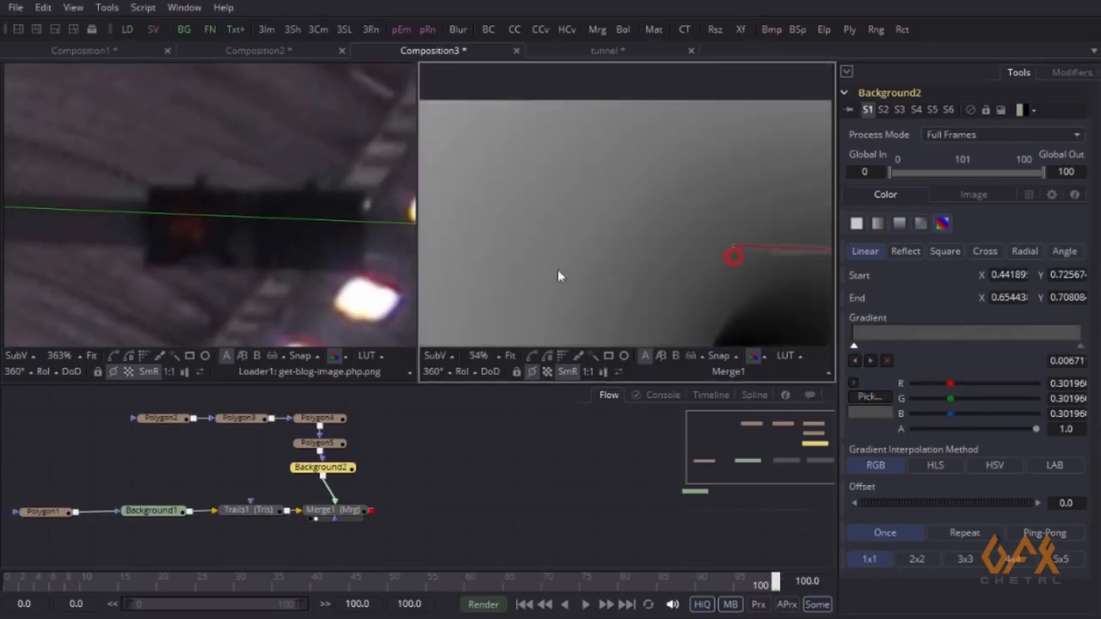
left_click(505, 499)
left_click_drag(585, 207, 645, 138)
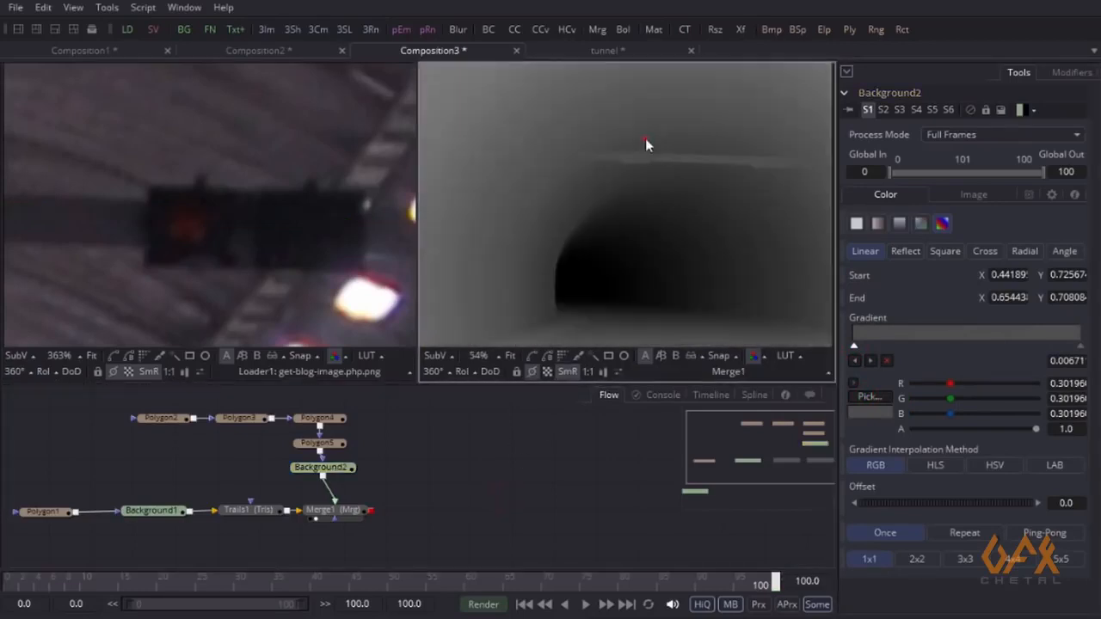
scroll(645, 140, "down", 1)
scroll(550, 206, "down", 1)
left_click_drag(564, 200, 564, 227)
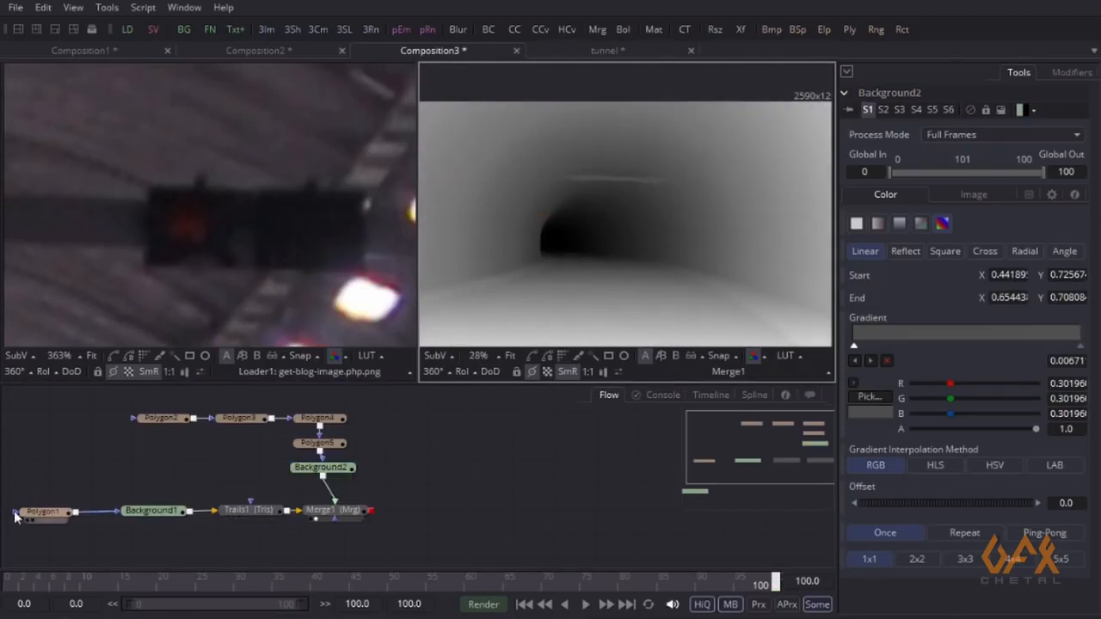
Insert a Blur between Trails1 and Merge1 with a blur size of 2.0 and inspect the softened depth map
left_click_drag(66, 472, 243, 498)
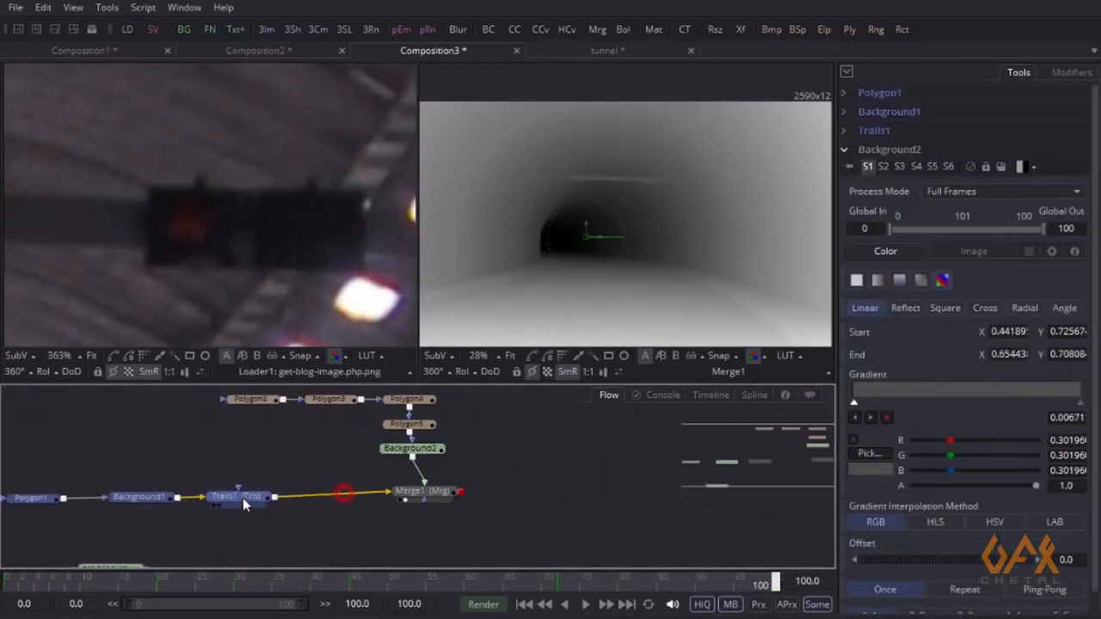
left_click(243, 498)
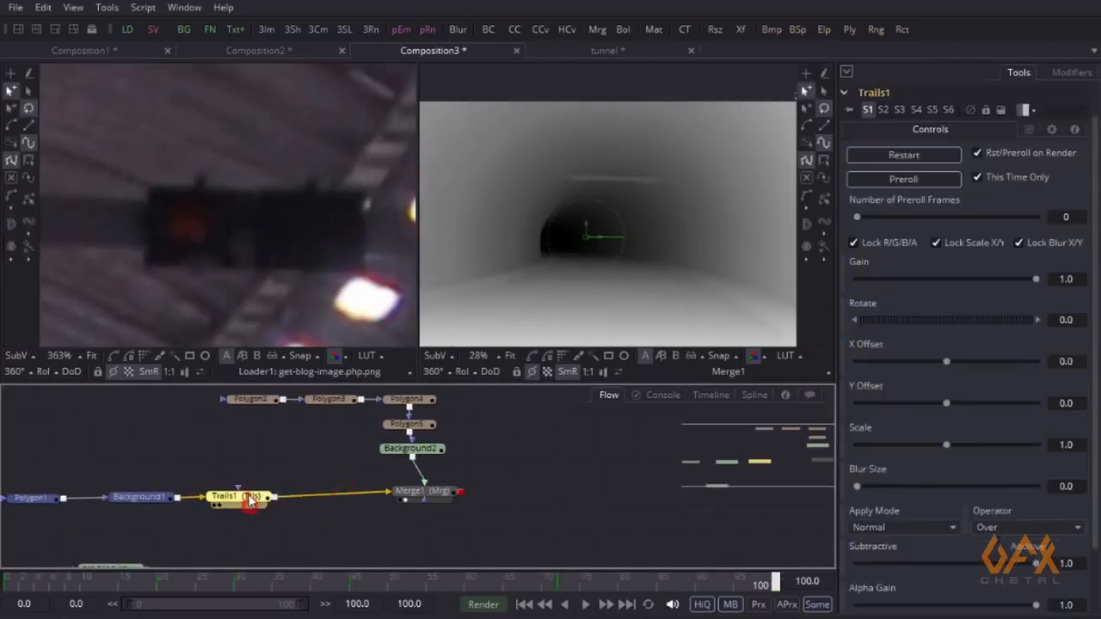
left_click(455, 31)
left_click(1067, 247)
type("2")
key("Tab")
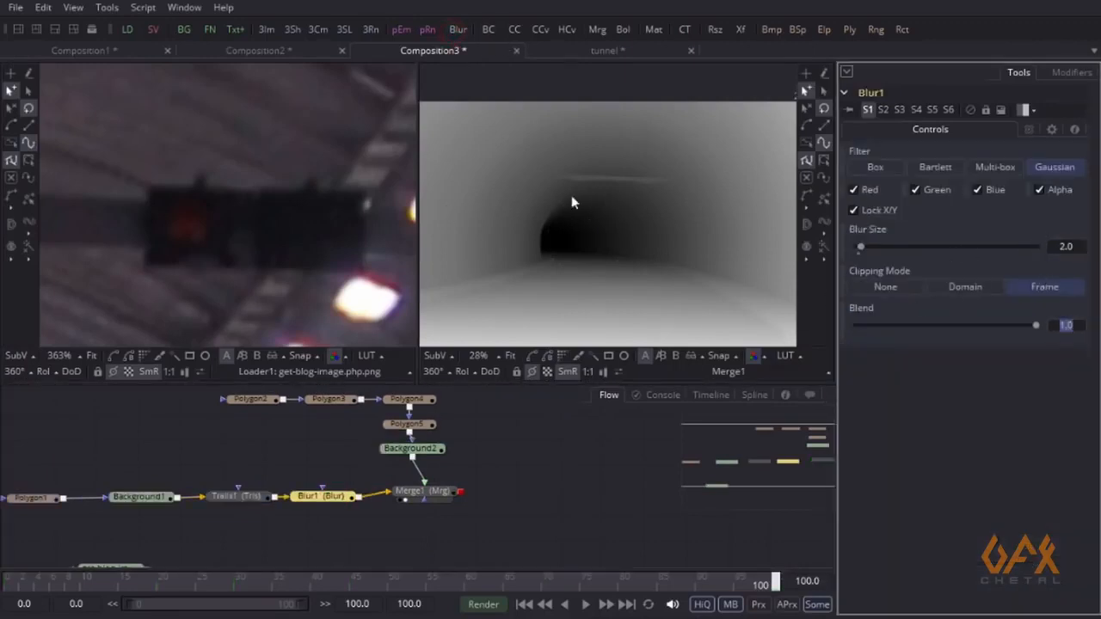
left_click(537, 184)
scroll(585, 188, "up", 3)
left_click_drag(273, 544, 241, 499)
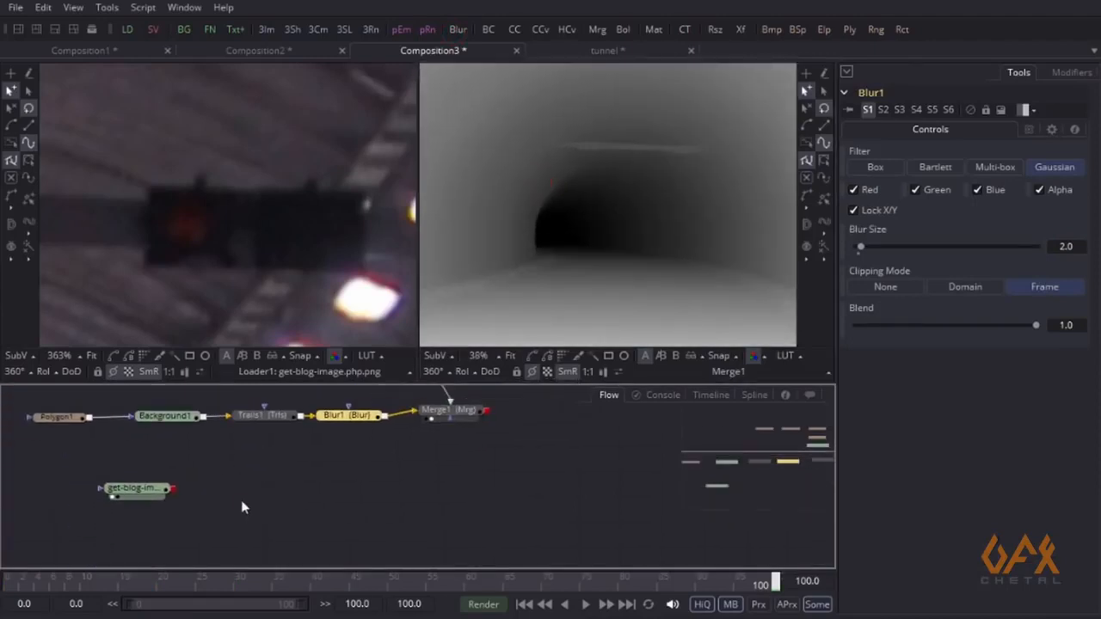
Add an Image Plane 3D fed by the tunnel image loader and set its subdivision level to 300
left_click(151, 488)
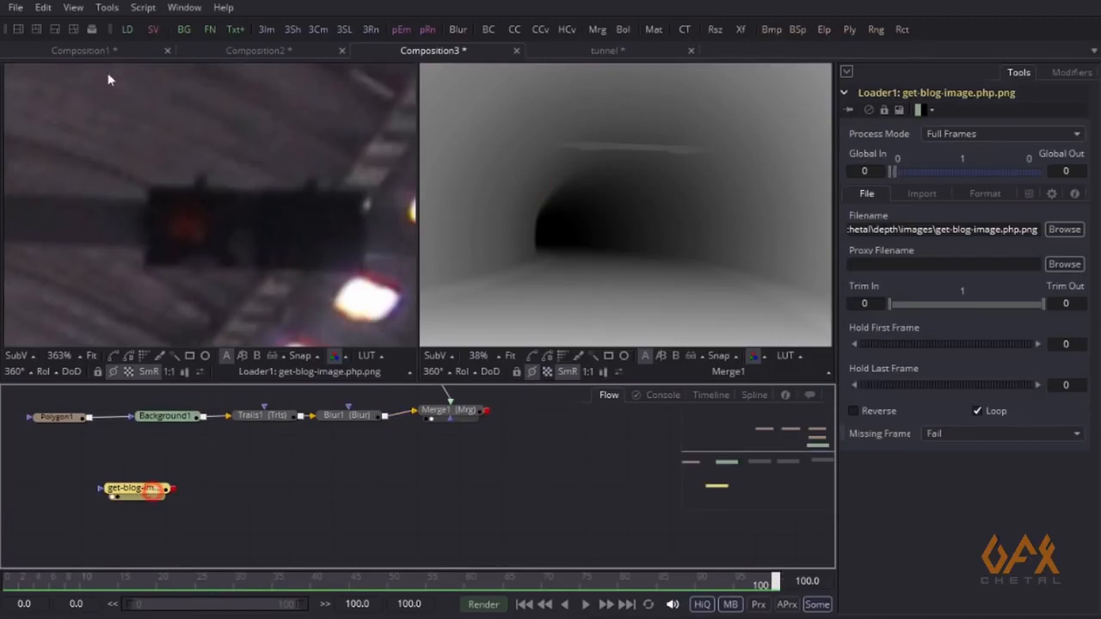
left_click(107, 8)
mouse_move(134, 36)
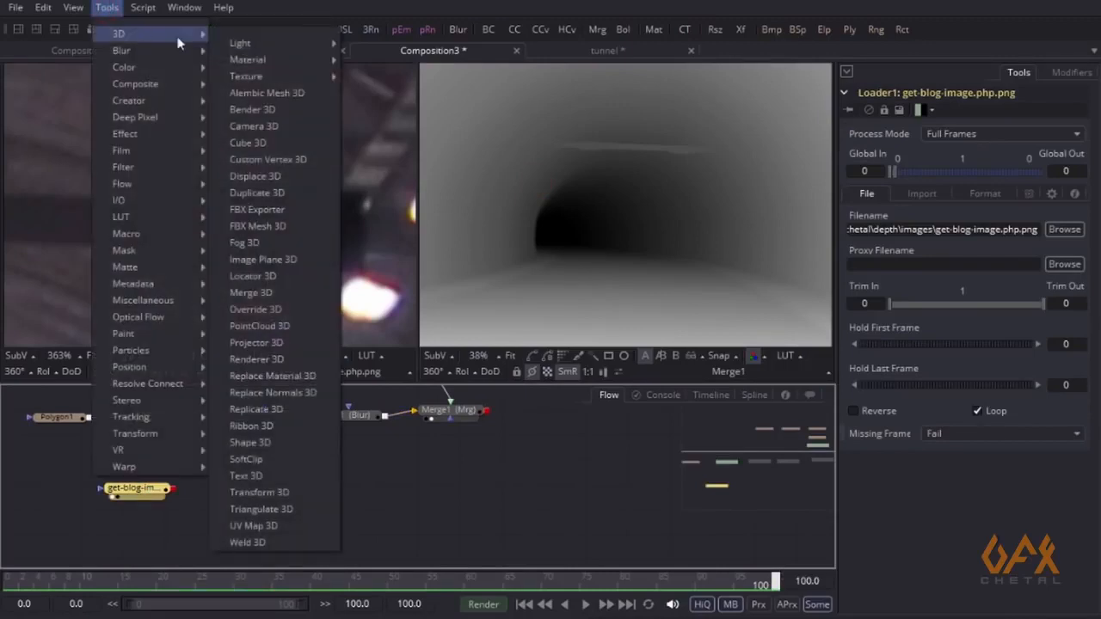
left_click(256, 258)
left_click_drag(260, 493, 265, 494)
left_click(263, 495)
left_click(1066, 189)
type("300")
key("Return")
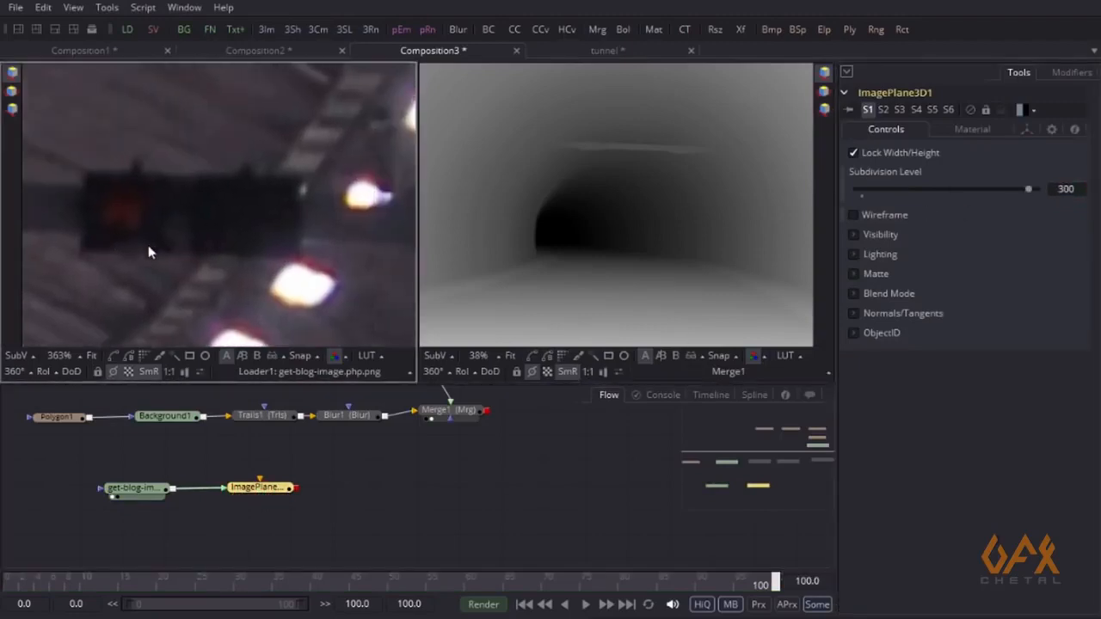
Add a Camera 3D, combine it with the image plane in a Merge 3D, and display the merged scene
left_click(320, 474)
left_click(270, 487)
left_click(107, 7)
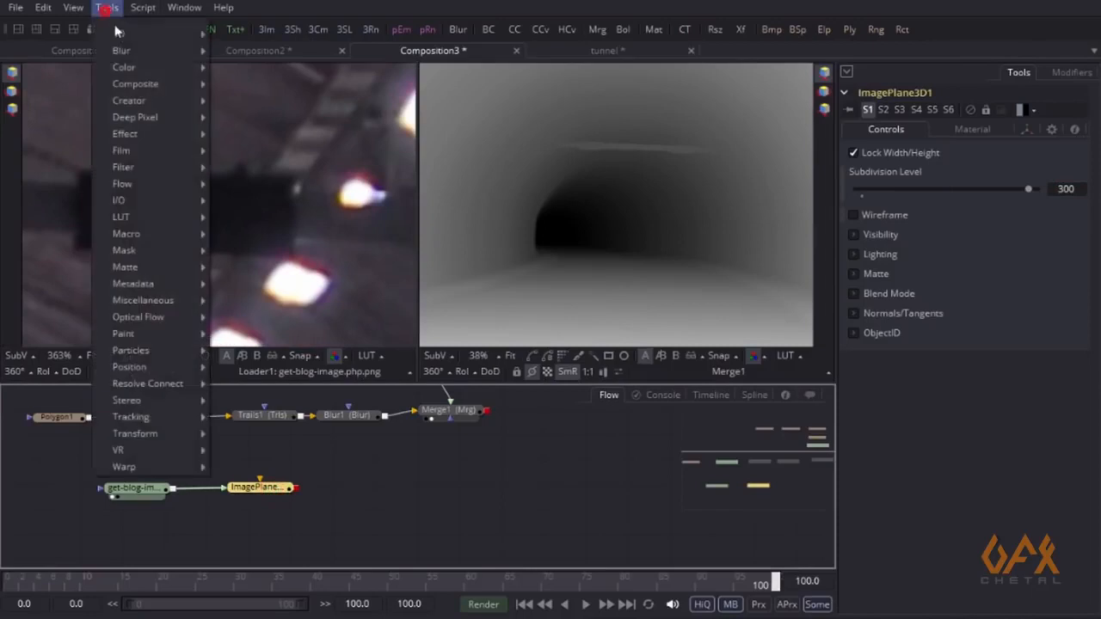
mouse_move(146, 33)
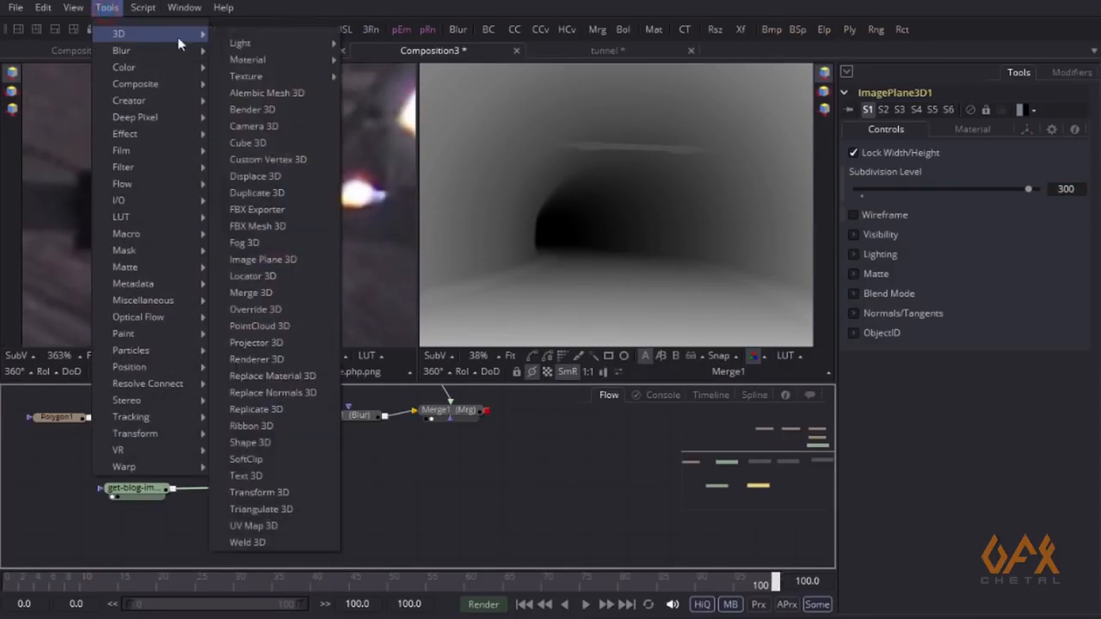
left_click(258, 127)
left_click_drag(344, 515, 283, 206)
Move Camera3D1 back along its Z axis, well away from the image plane
scroll(283, 201, "down", 3)
left_click_drag(144, 221, 507, 205)
left_click(264, 516)
left_click(272, 514)
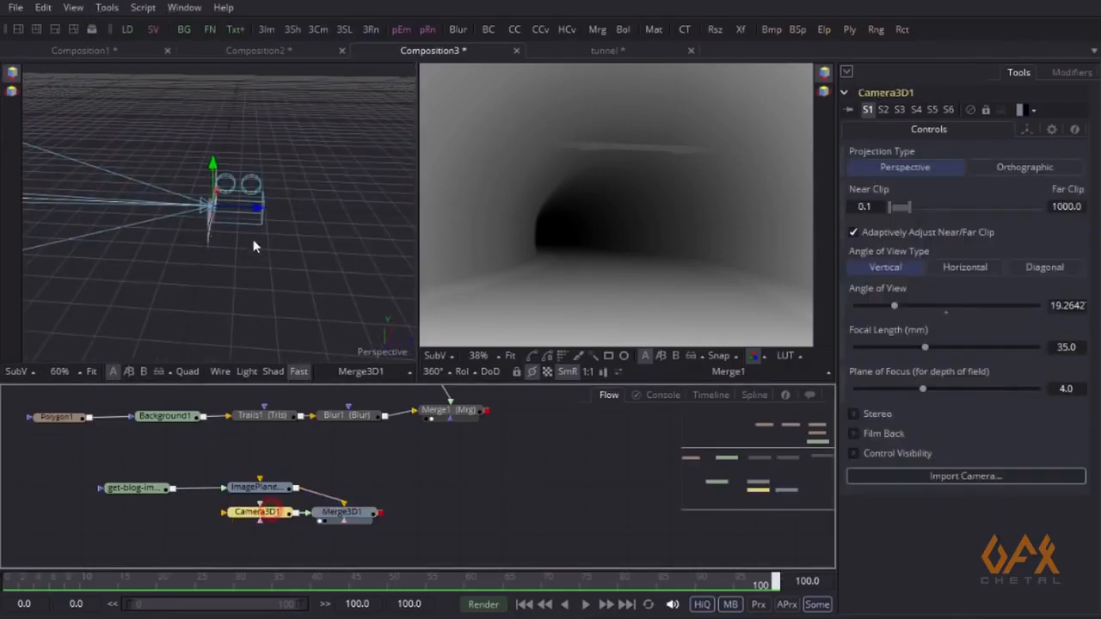
left_click_drag(255, 215, 423, 218)
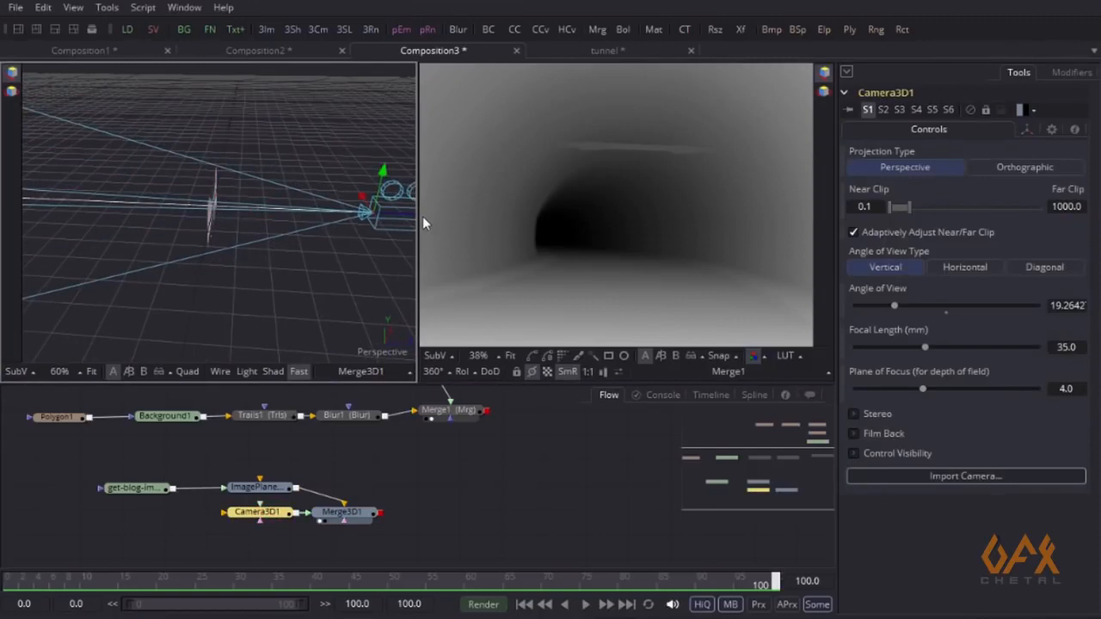
Add a Displace 3D after Merge3D1, connect Merge1's depth map as its displacement input, and display the displaced plane
left_click_drag(393, 506, 260, 488)
left_click(238, 499)
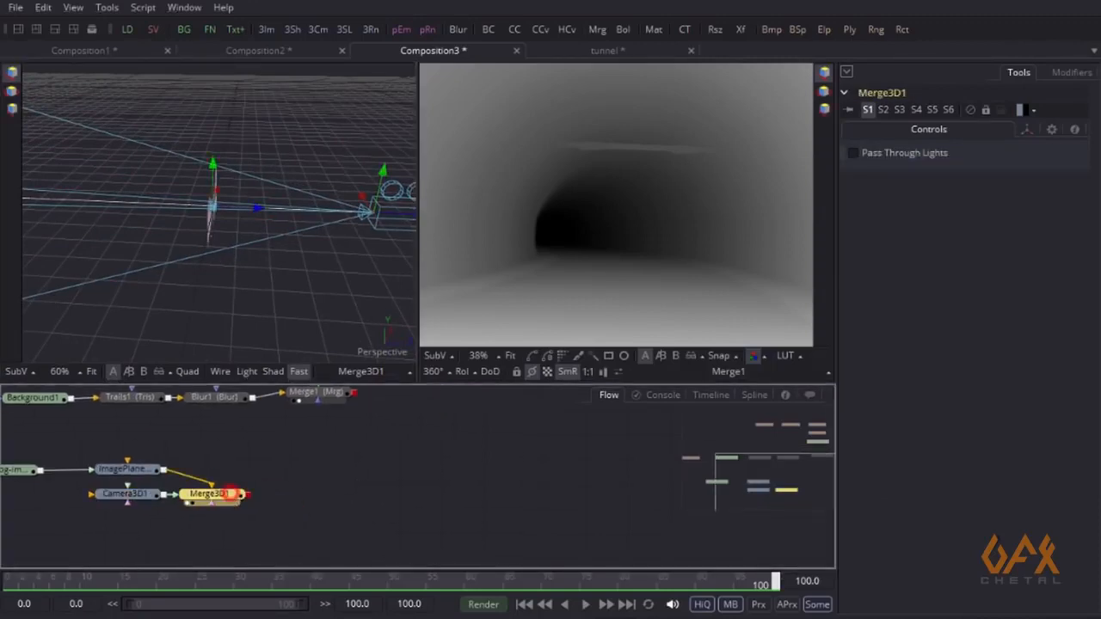
left_click(107, 7)
mouse_move(173, 37)
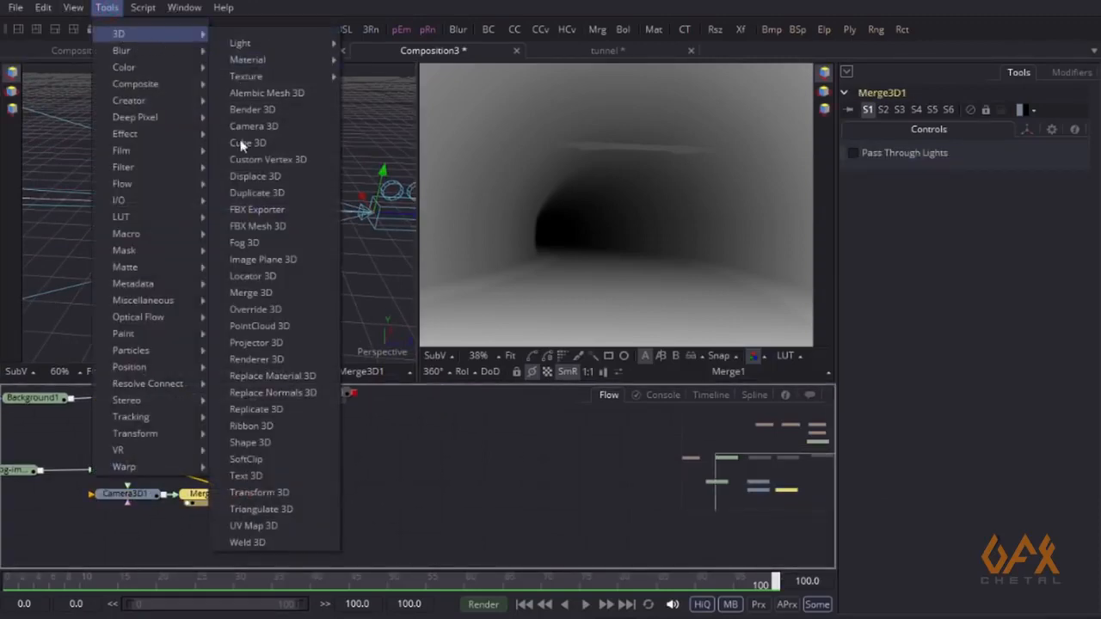
left_click(252, 177)
left_click_drag(294, 496, 321, 495)
left_click_drag(331, 429, 310, 430)
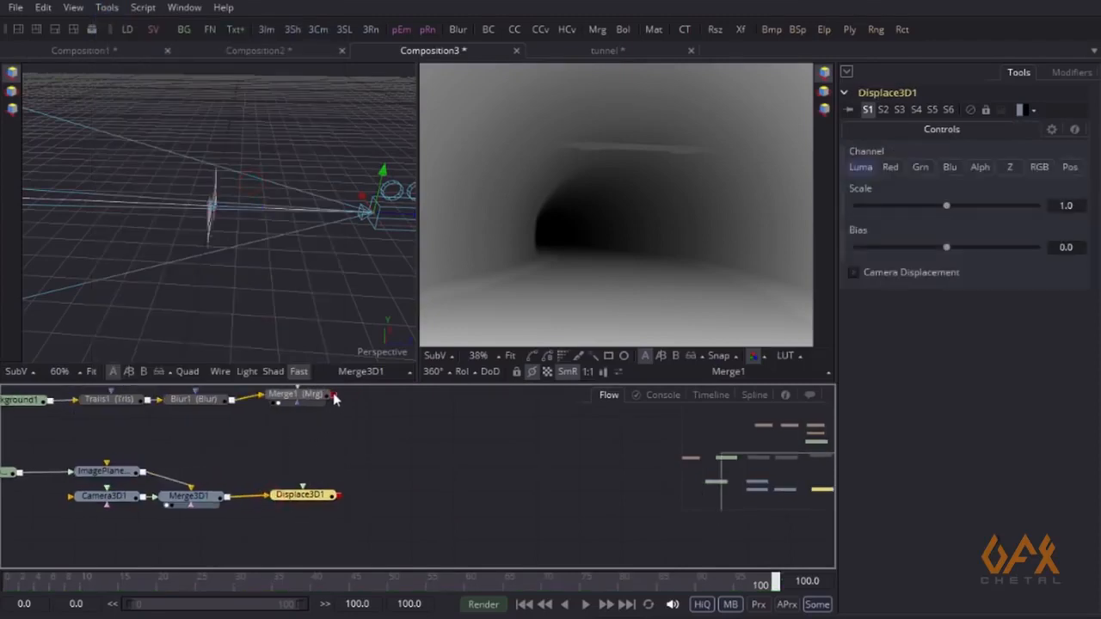
left_click_drag(333, 395, 222, 264)
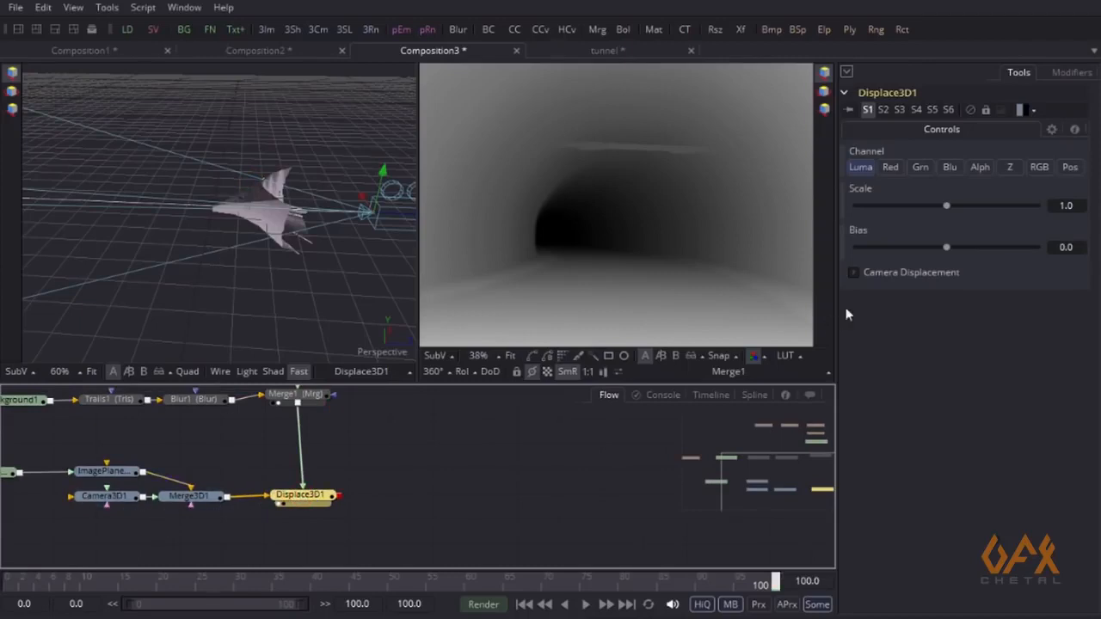
Enable Point to Camera under Displace3D1's camera displacement and inspect the displaced tunnel up close
left_click(854, 272)
left_click(869, 289)
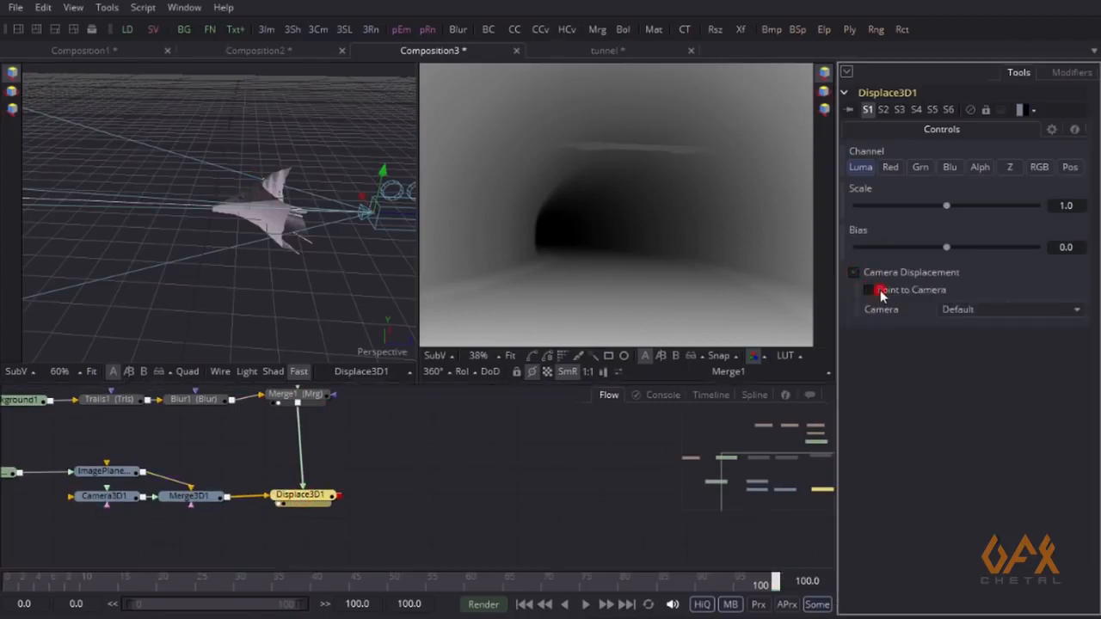
left_click_drag(271, 247, 330, 213)
scroll(330, 240, "up", 5)
left_click_drag(328, 253, 244, 250)
scroll(301, 248, "up", 1)
Examine the whole depth map around the dark tunnel end and the ceiling beam against the displaced geometry
left_click_drag(605, 231, 652, 185)
scroll(533, 240, "down", 3)
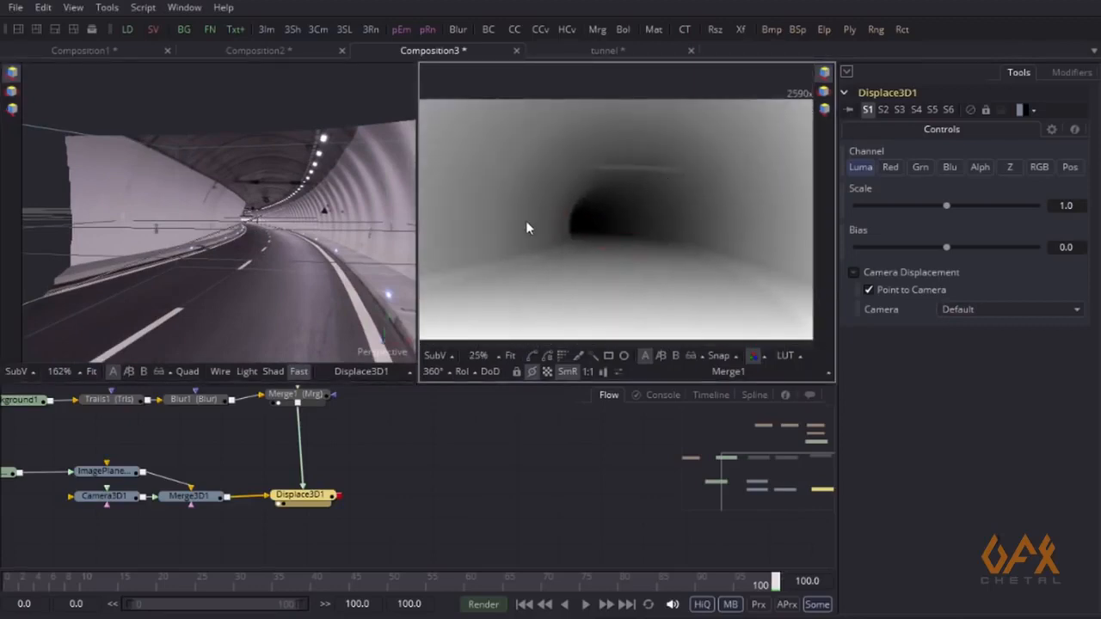
left_click_drag(550, 188, 579, 195)
scroll(578, 195, "down", 2)
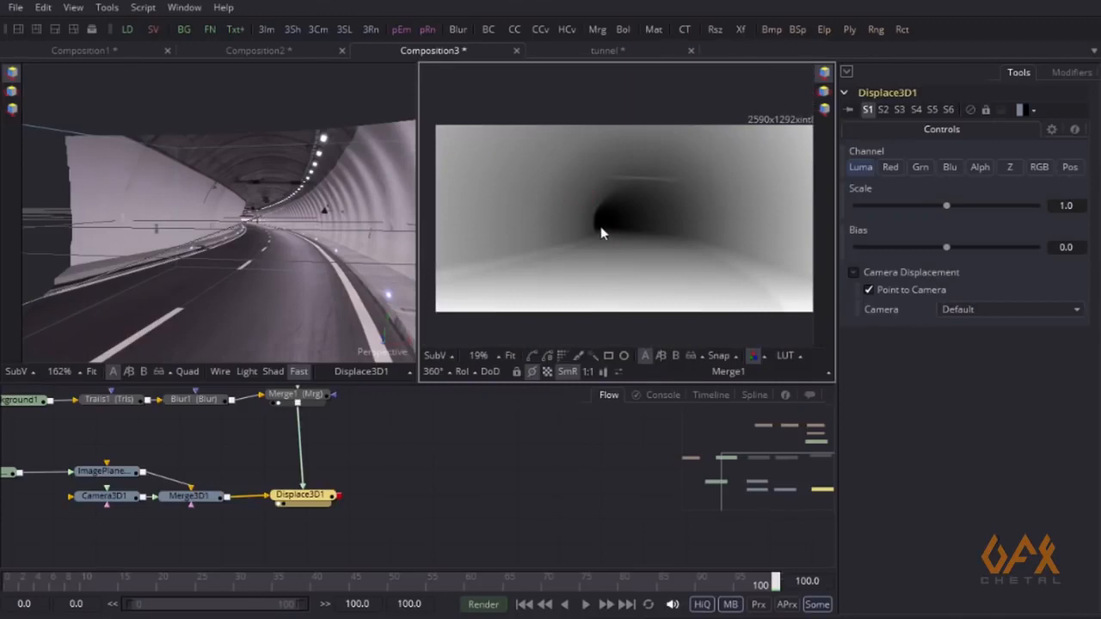
scroll(601, 226, "up", 2)
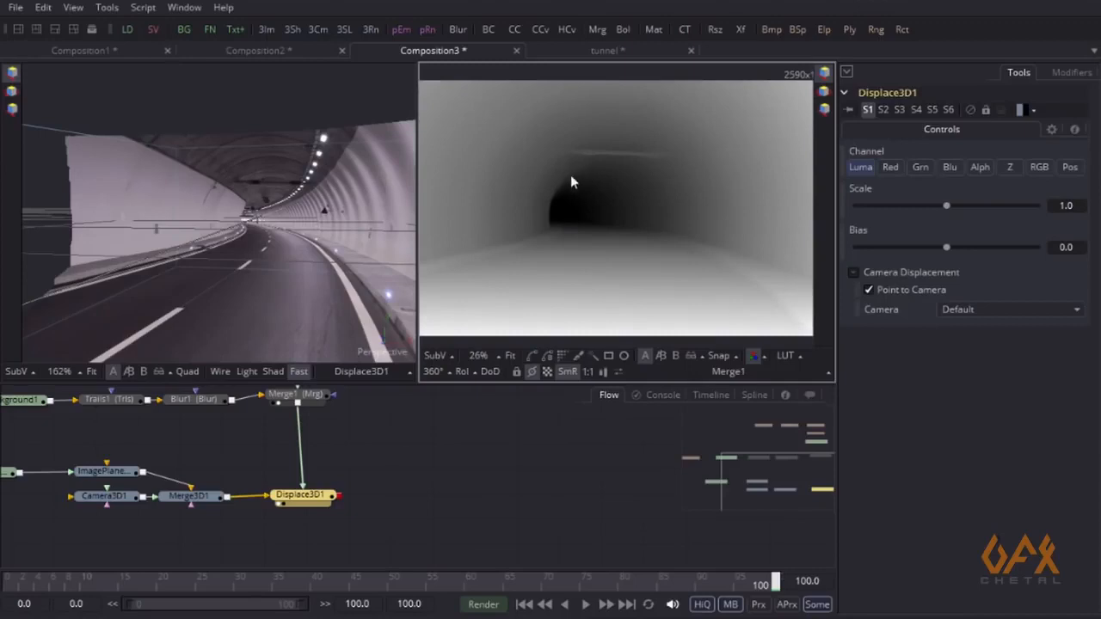